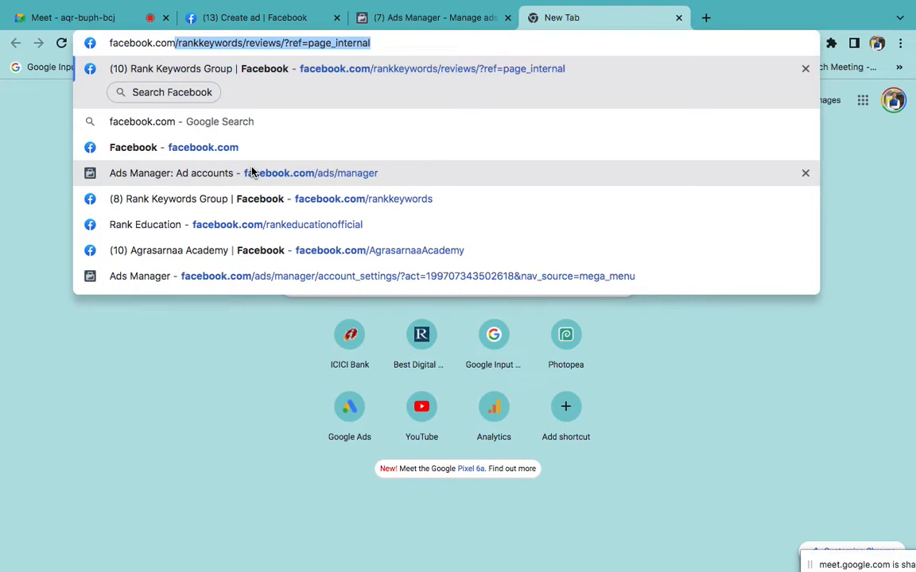
# Step: Load facebook.com/ads/manager in Chrome to open the Ad accounts list
pyautogui.write('/ads/manager')
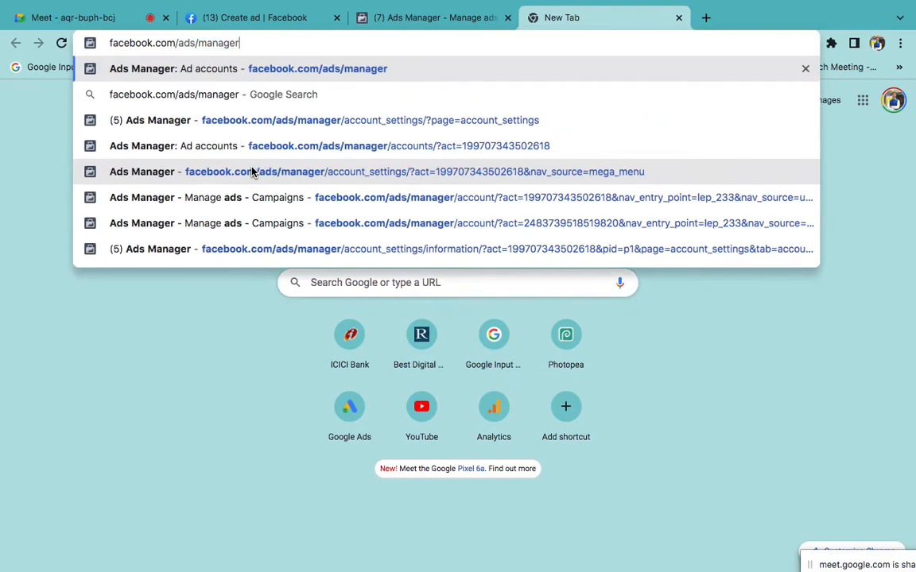
pyautogui.press('Return')
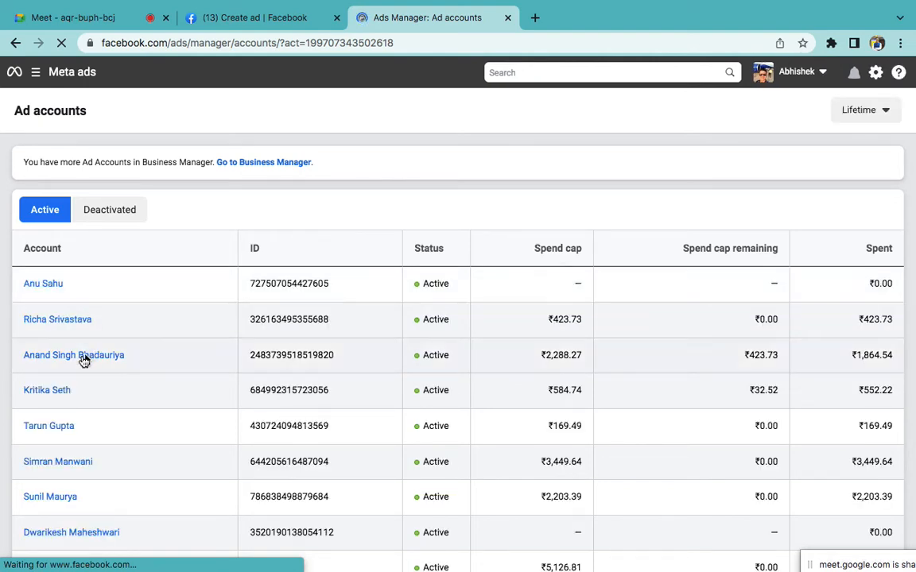
# Step: Open the ad account's campaigns, enlarge the page, and discard the unsaved Create ad tab
pyautogui.click(83, 359)
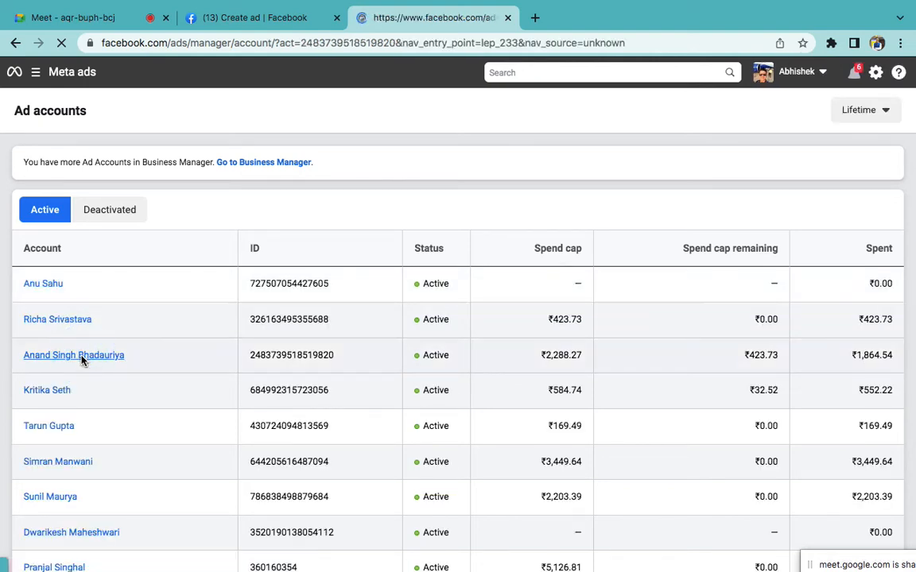
pyautogui.press('super+plus')
pyautogui.press('super+plus')
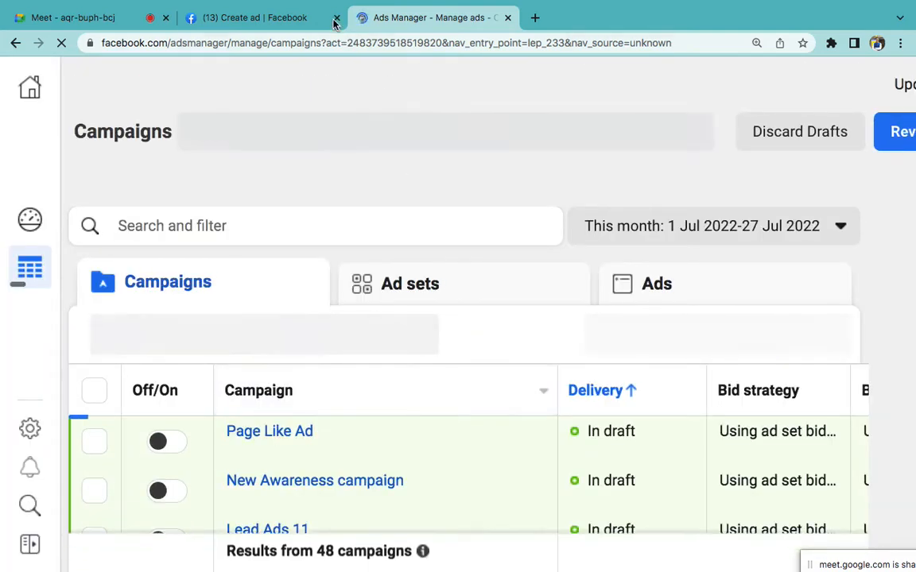
pyautogui.click(334, 20)
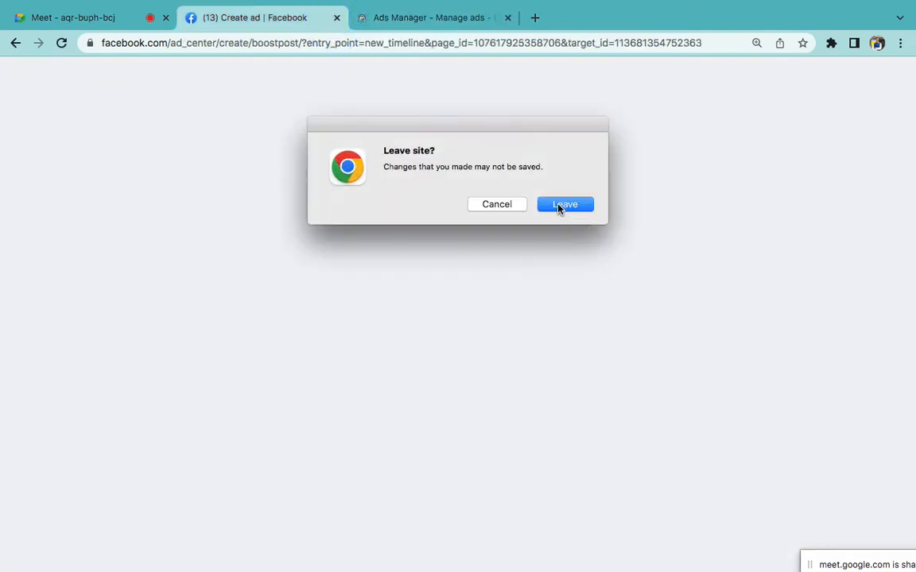
pyautogui.click(558, 205)
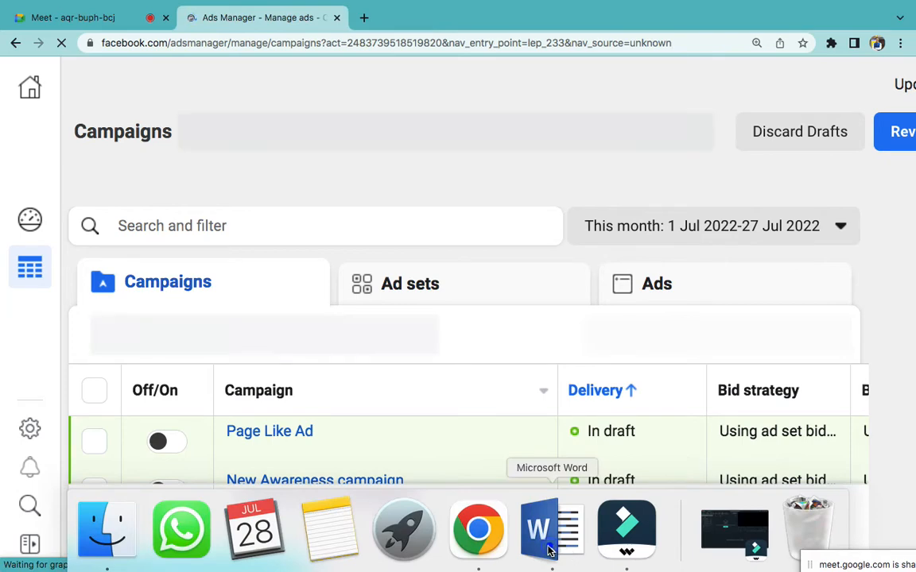
# Step: Append ' - Objective' to the Campaign item in the Word notes, then return to Chrome
pyautogui.click(547, 551)
pyautogui.scroll(-5, 483, 409)
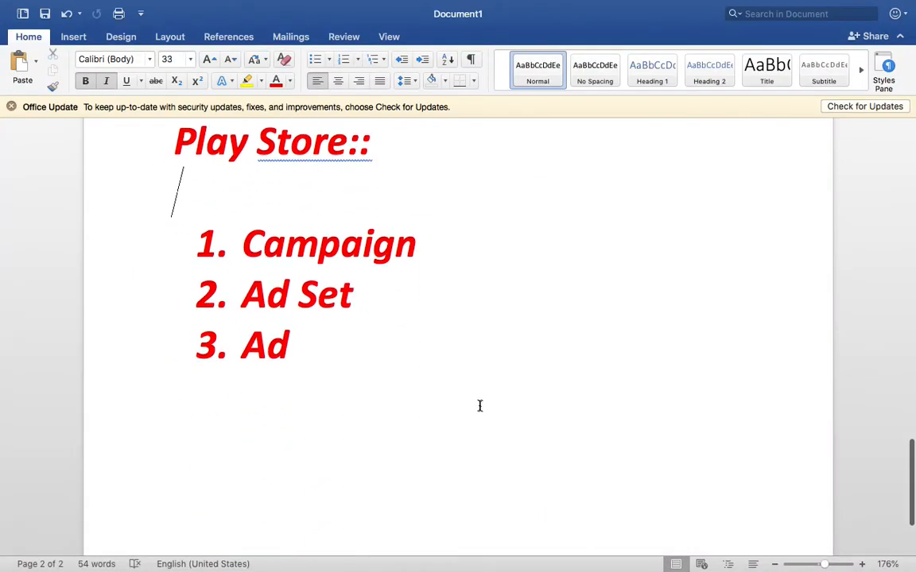
pyautogui.tripleClick(339, 268)
pyautogui.click(326, 242)
pyautogui.tripleClick(333, 240)
pyautogui.click(424, 245)
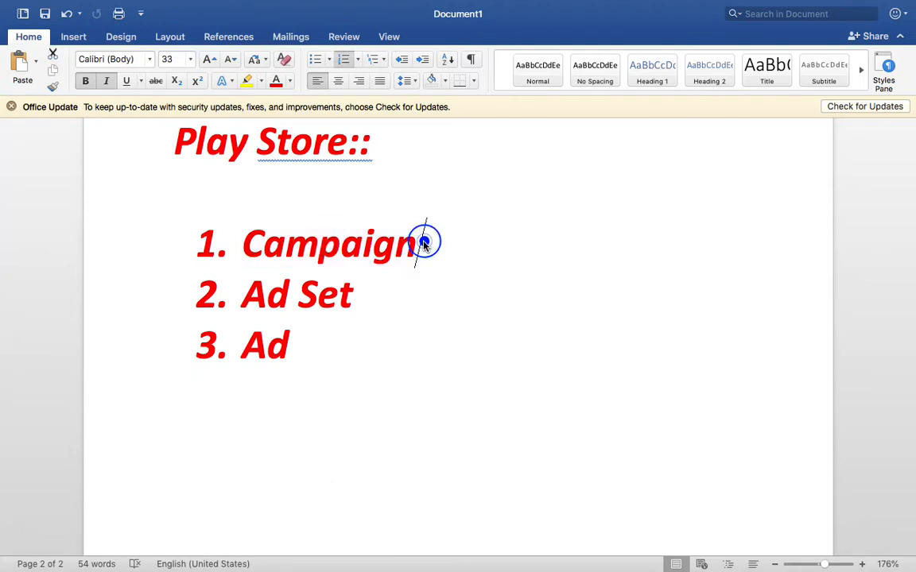
pyautogui.write('- O')
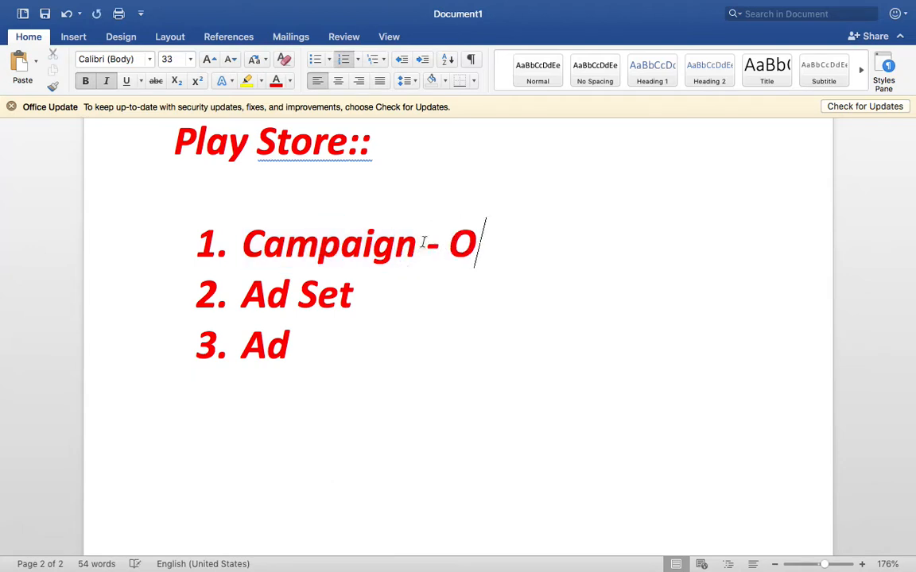
pyautogui.write('bjective')
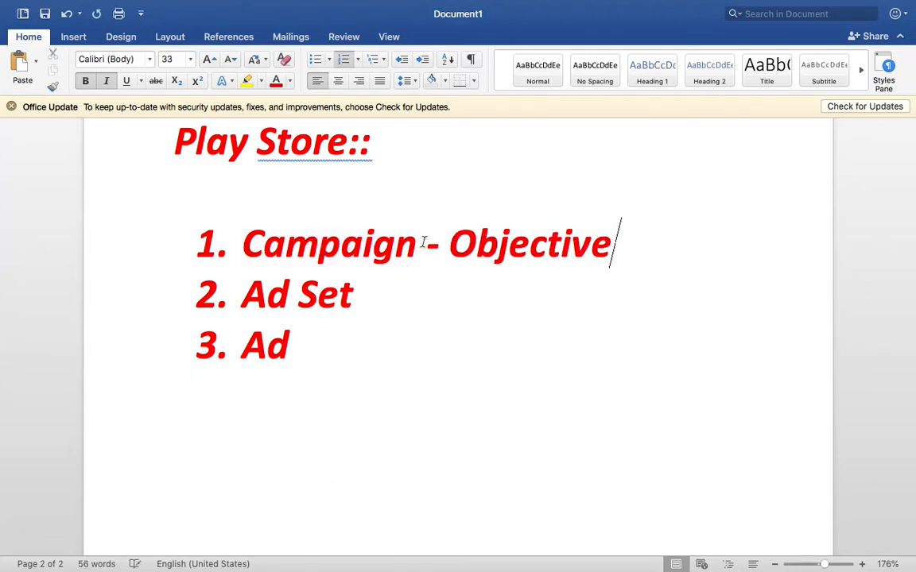
pyautogui.moveTo(479, 564)
pyautogui.click(476, 545)
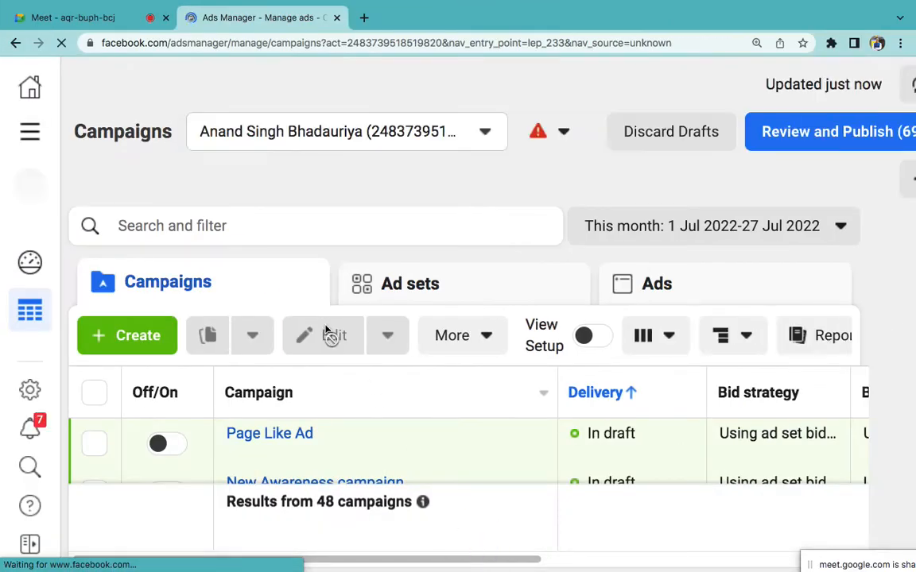
# Step: Start a new campaign, dismiss the objectives notice, and select Awareness as the objective
pyautogui.click(147, 345)
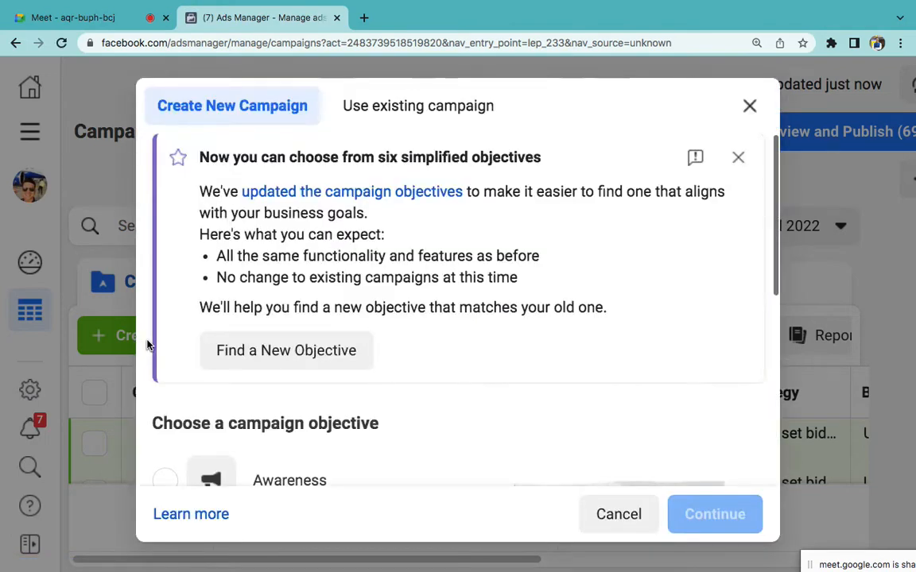
pyautogui.click(736, 159)
pyautogui.scroll(-1, 431, 339)
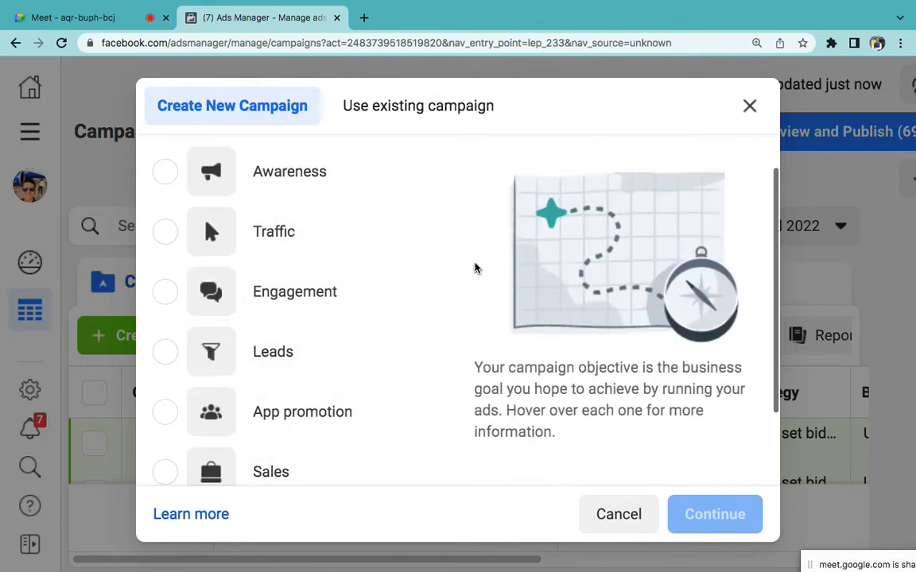
pyautogui.click(172, 244)
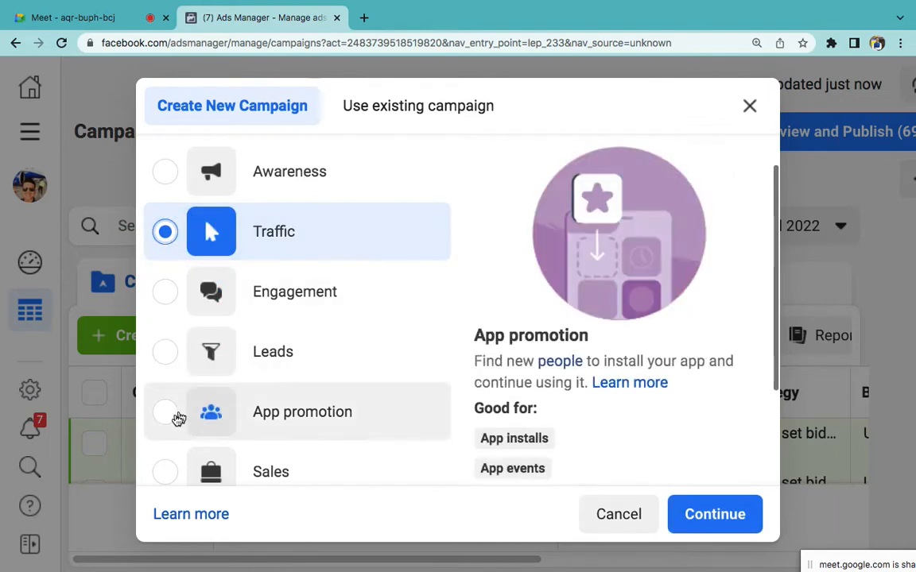
pyautogui.click(173, 421)
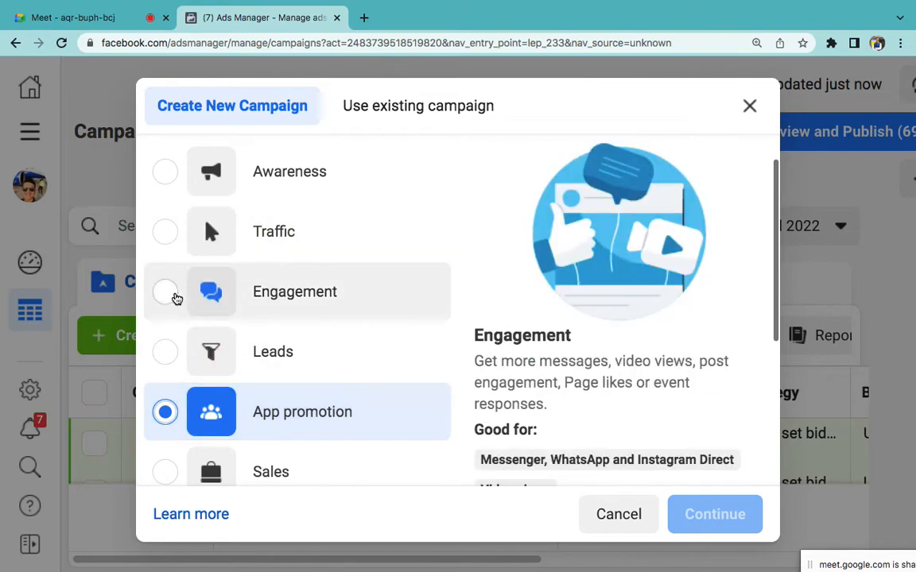
pyautogui.click(175, 295)
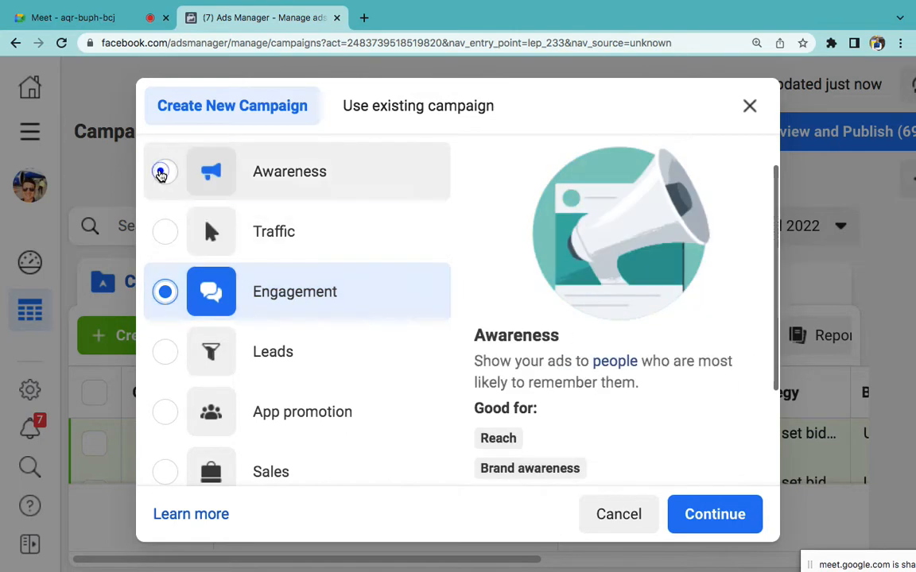
pyautogui.click(165, 173)
pyautogui.scroll(2, 332, 191)
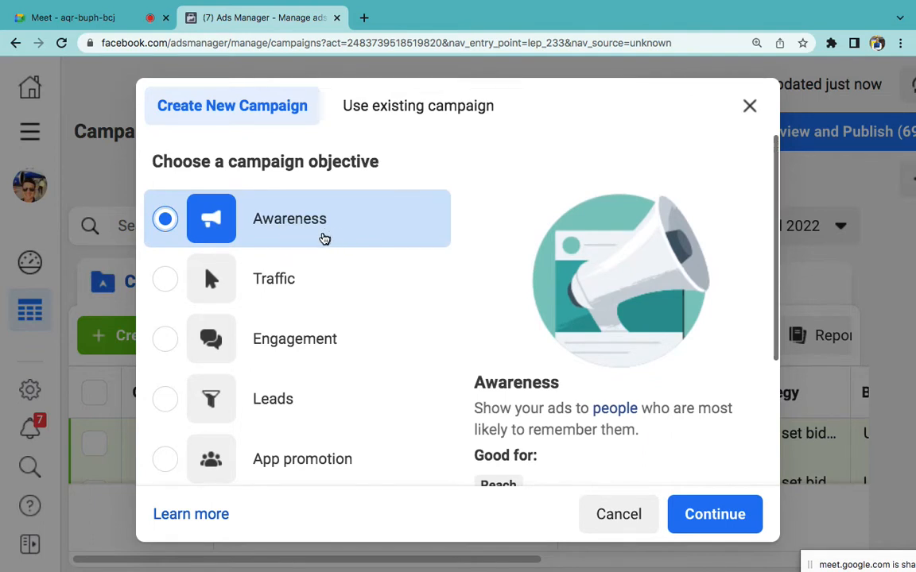
# Step: Continue with Awareness, rename the campaign 'My First Ad', and move on to the ad set
pyautogui.click(714, 516)
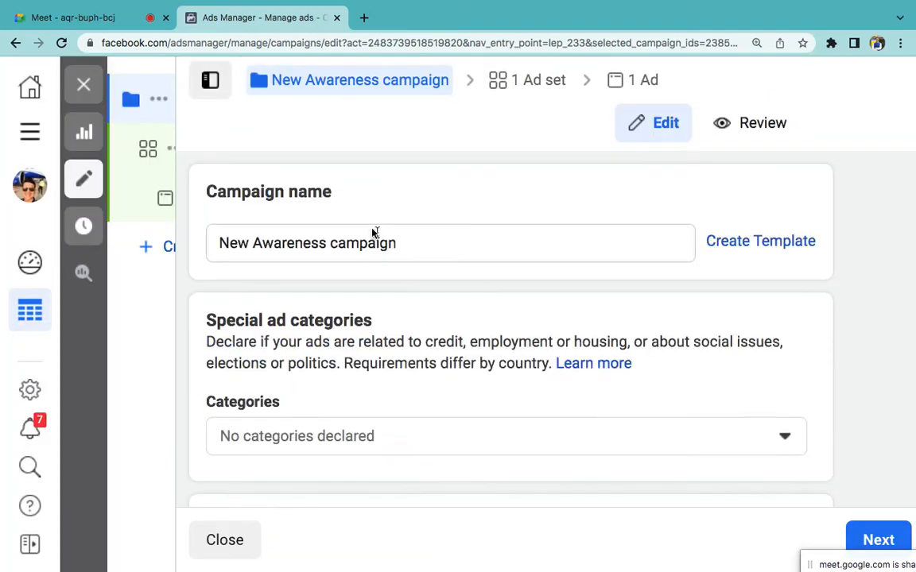
pyautogui.click(373, 234)
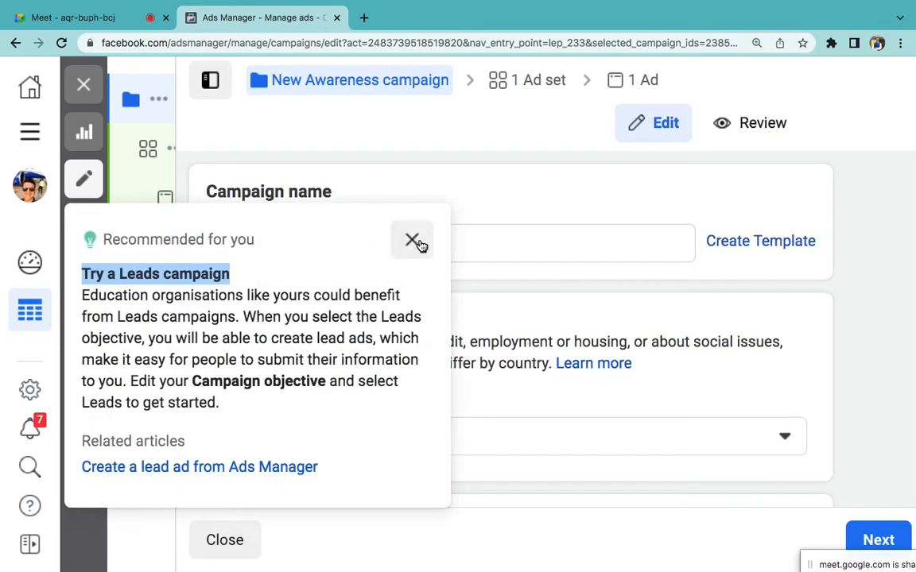
pyautogui.click(416, 240)
pyautogui.tripleClick(380, 247)
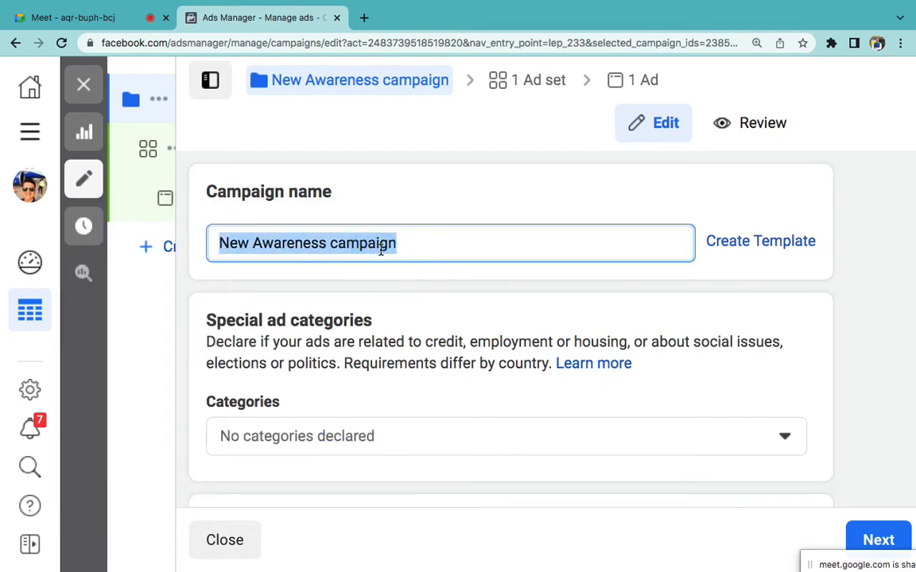
pyautogui.write('My First Ad')
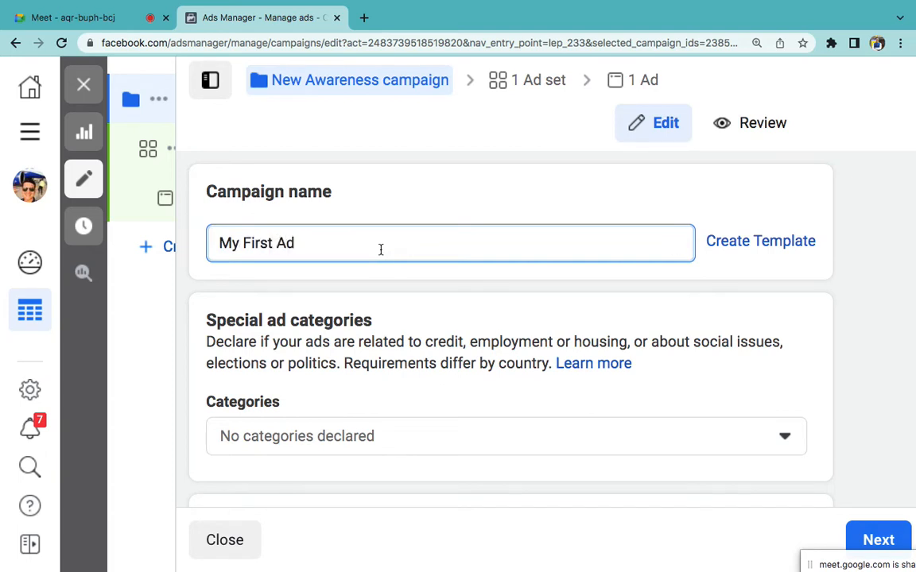
pyautogui.click(869, 541)
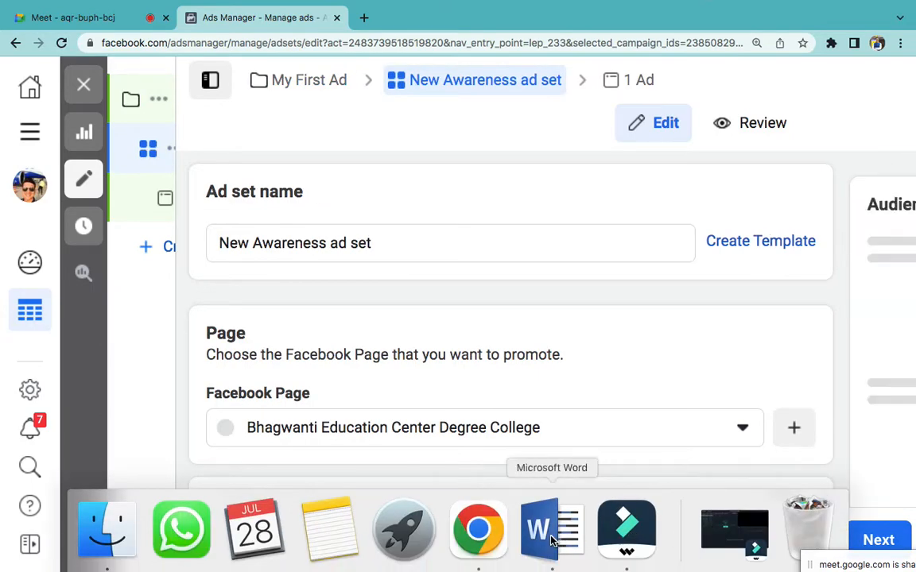
# Step: In Word, make 'Objective' black and unbolded, and add line breaks after the Objective and Ad Set items
pyautogui.click(550, 541)
pyautogui.doubleClick(511, 243)
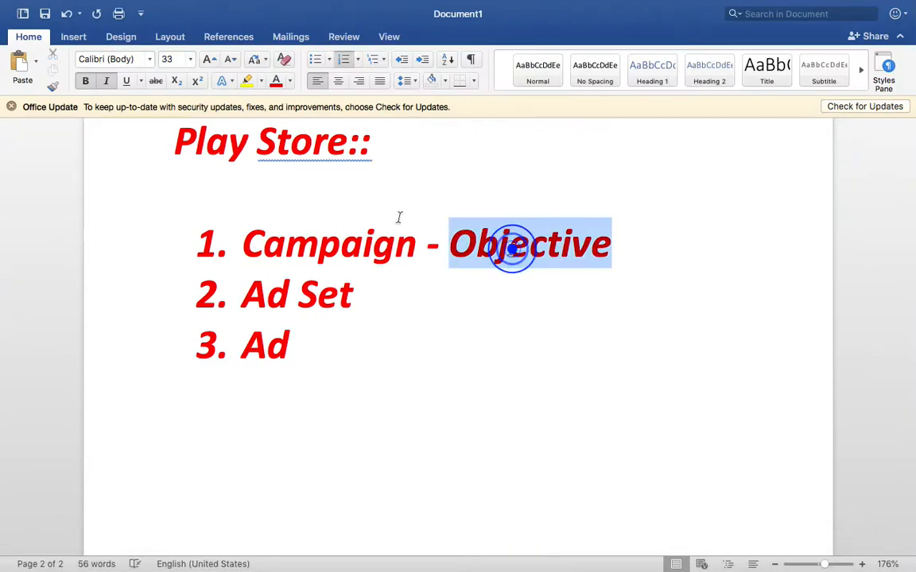
pyautogui.click(290, 80)
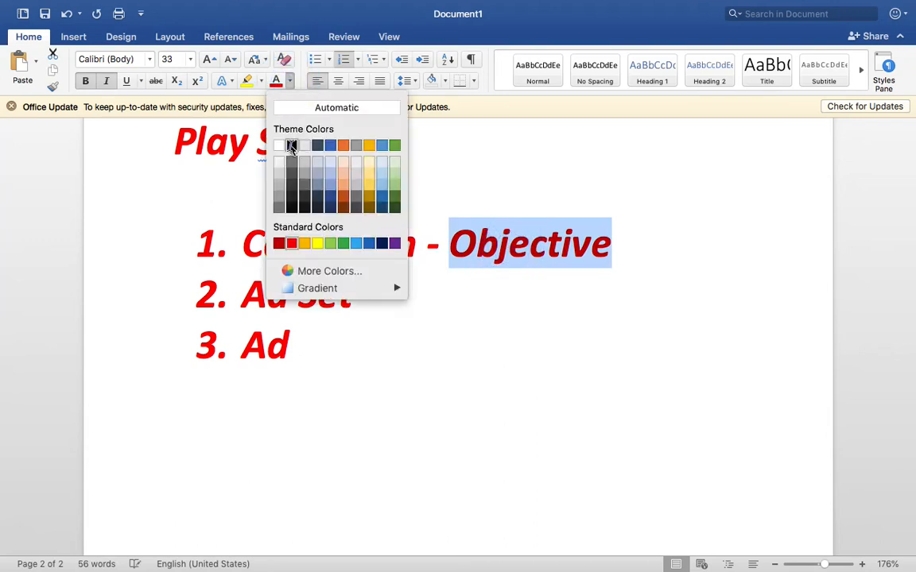
pyautogui.click(289, 145)
pyautogui.press('super+b')
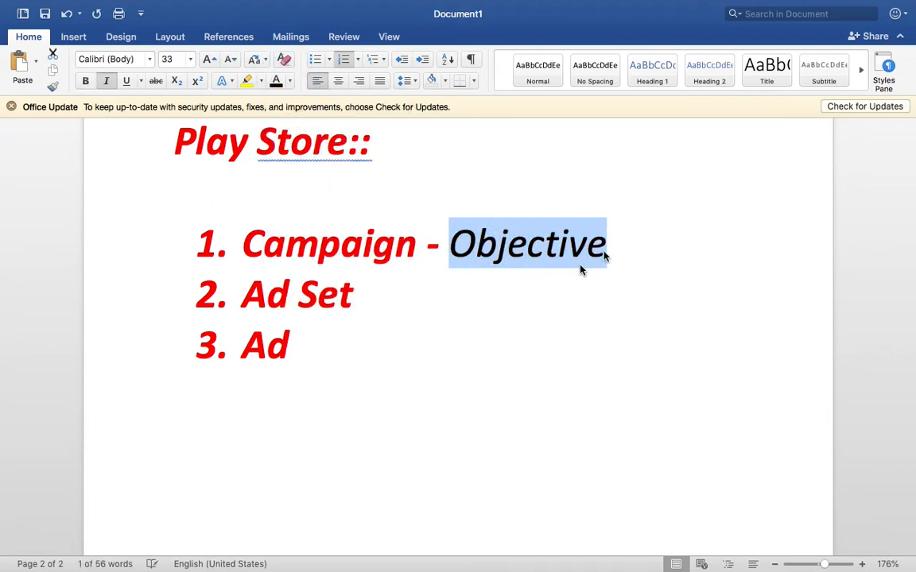
pyautogui.click(640, 229)
pyautogui.hotkey('shift', 'Return')
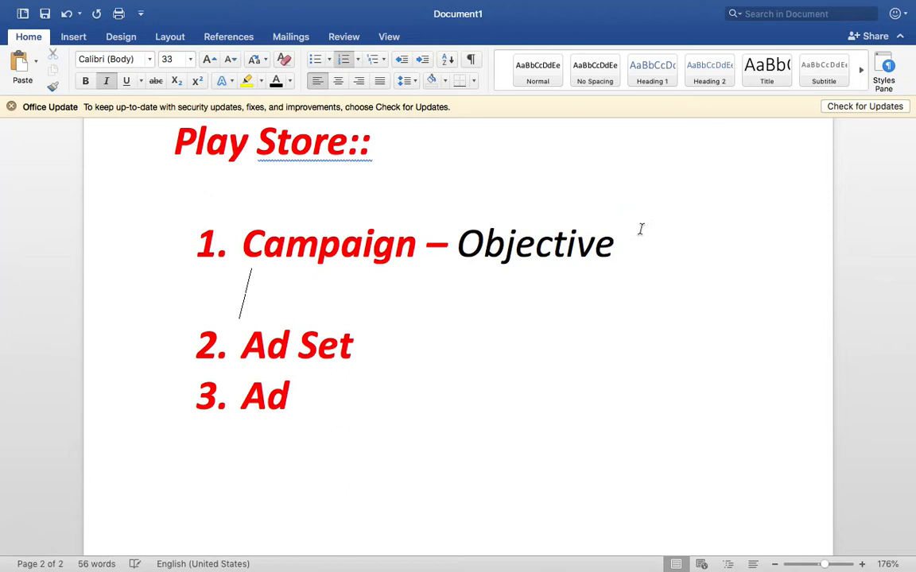
pyautogui.click(372, 360)
pyautogui.hotkey('shift', 'Return')
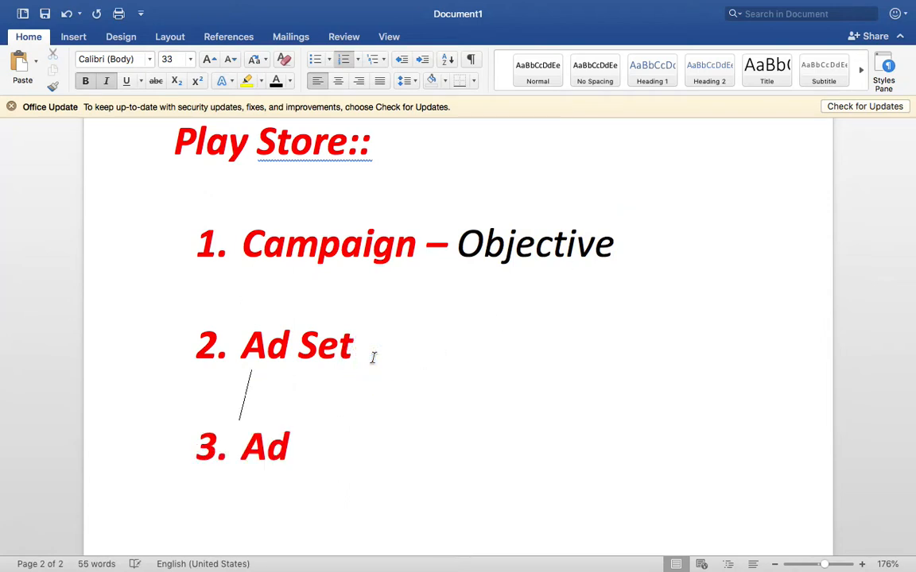
# Step: Append ', Name' after Objective, shrink 'Objective, Name' to a smaller font, then return to Ads Manager
pyautogui.doubleClick(482, 248)
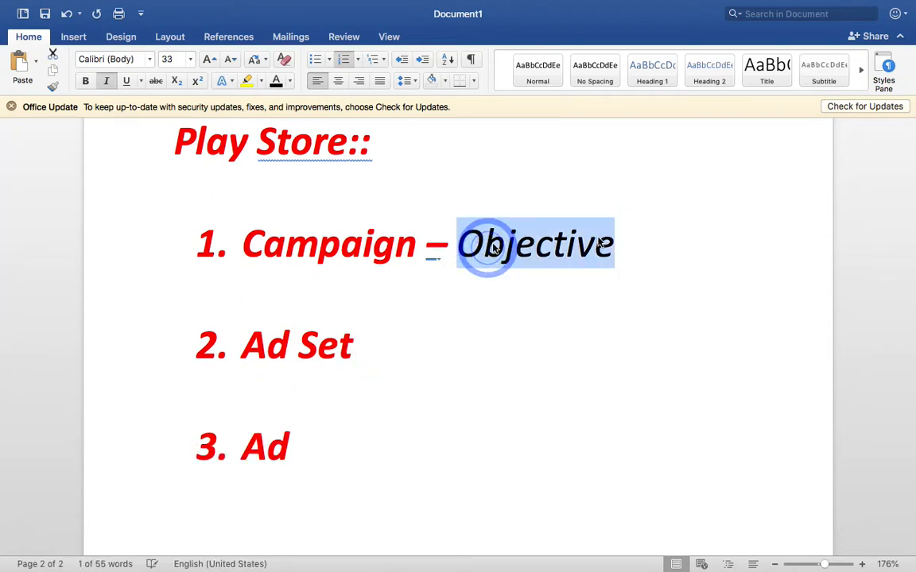
pyautogui.click(667, 237)
pyautogui.write(', N')
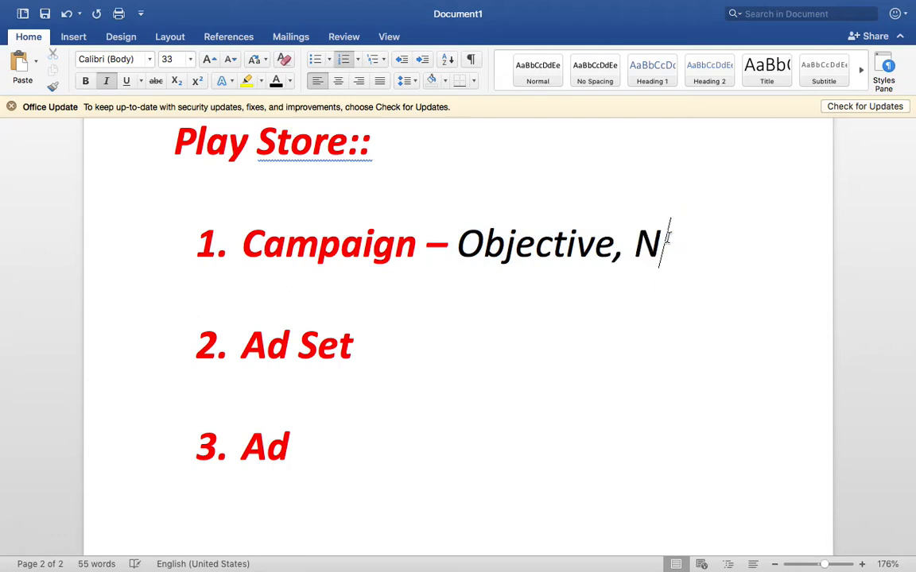
pyautogui.write('ame')
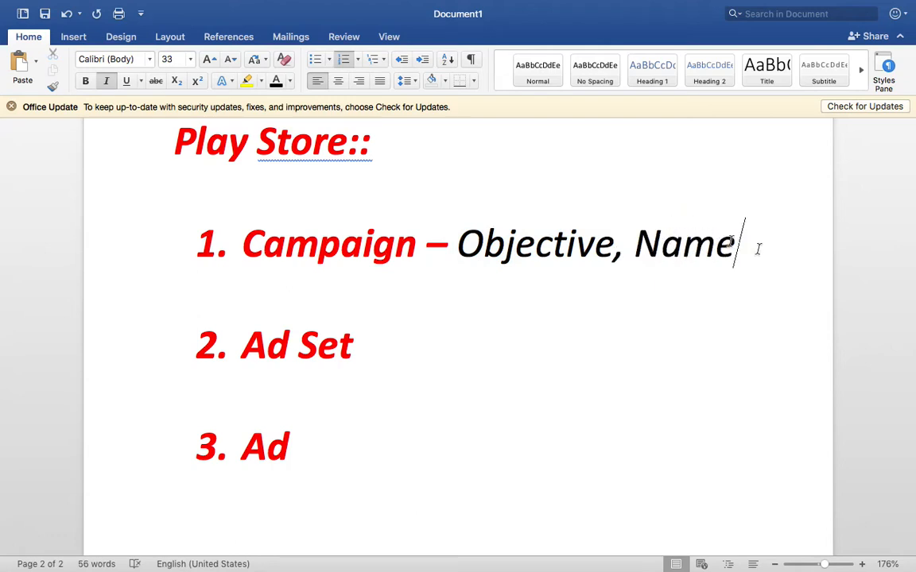
pyautogui.moveTo(757, 249); pyautogui.dragTo(453, 246)
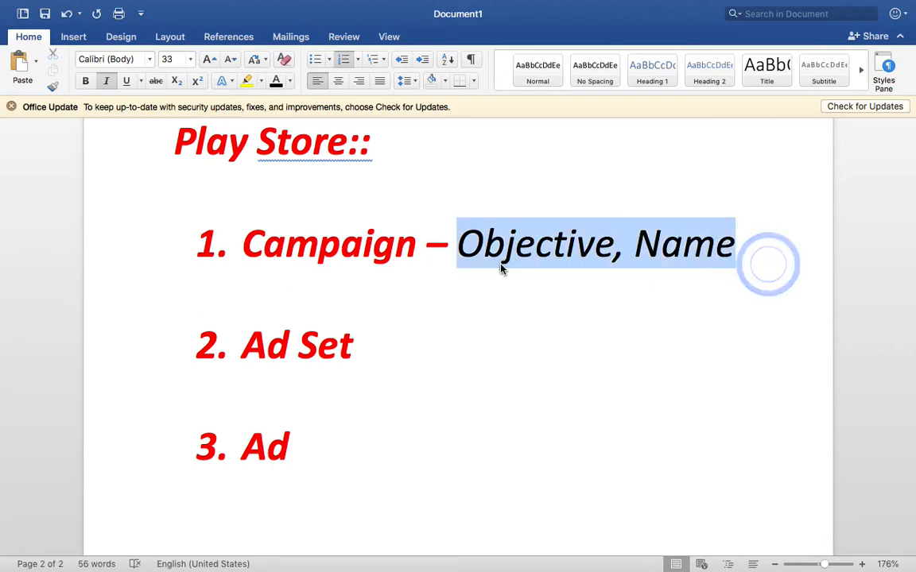
pyautogui.click(164, 59)
pyautogui.press('Return')
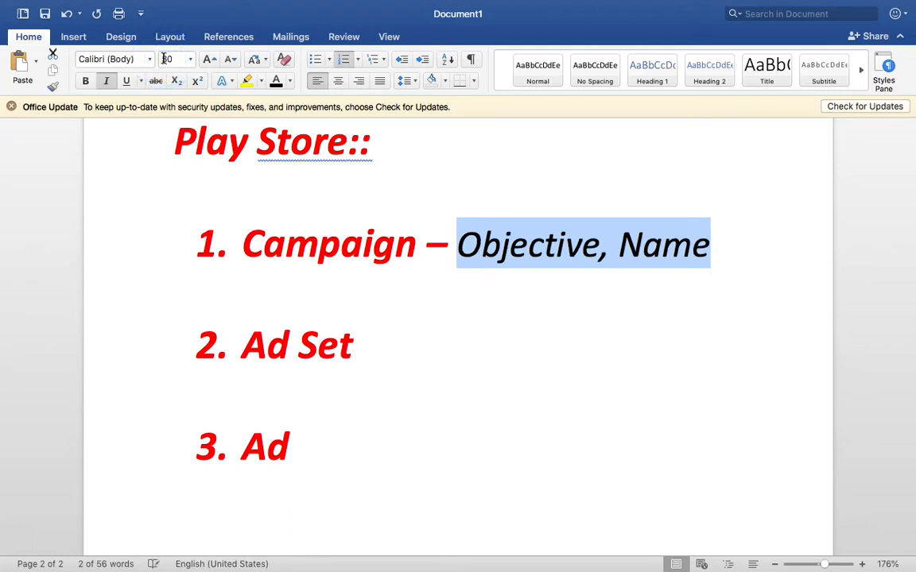
pyautogui.click(375, 350)
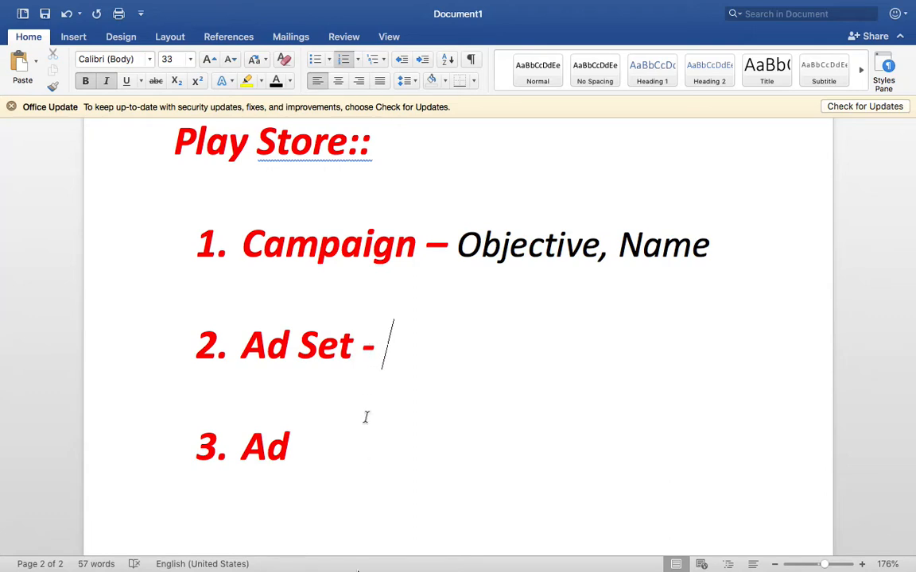
pyautogui.click(488, 524)
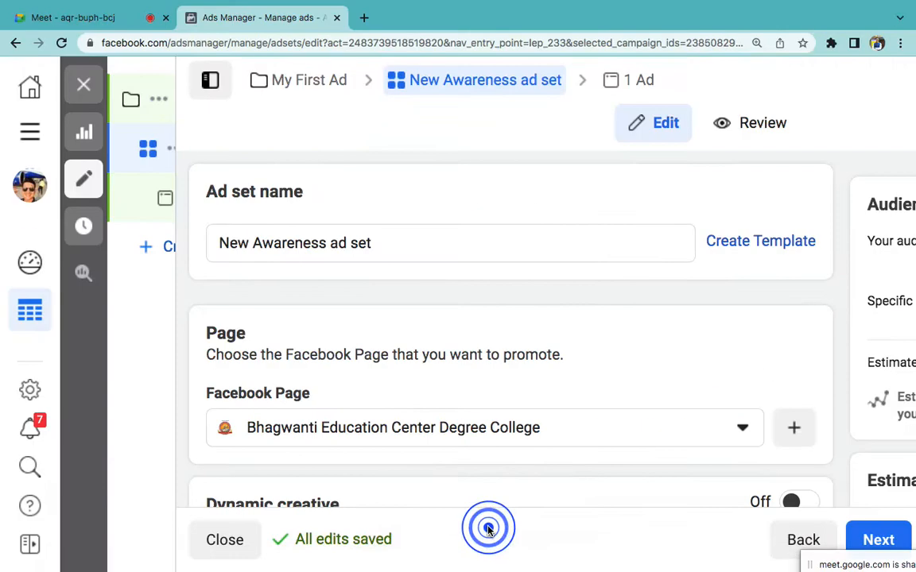
pyautogui.scroll(-5, 382, 326)
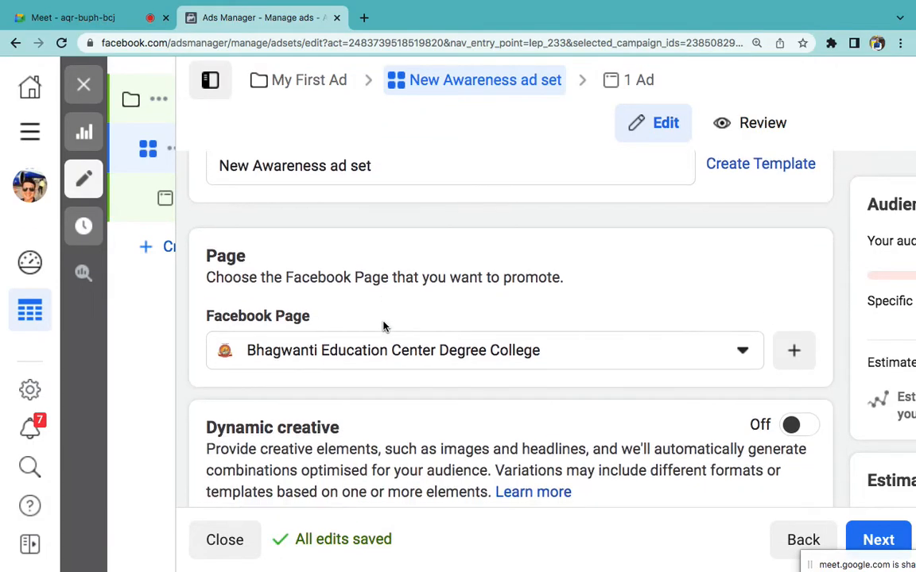
pyautogui.scroll(-10, 405, 378)
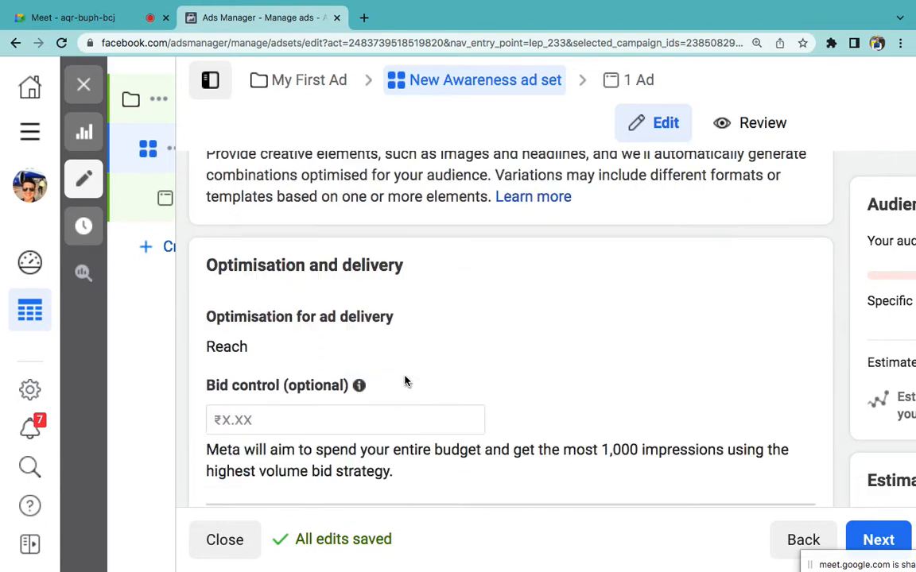
pyautogui.scroll(-7, 405, 382)
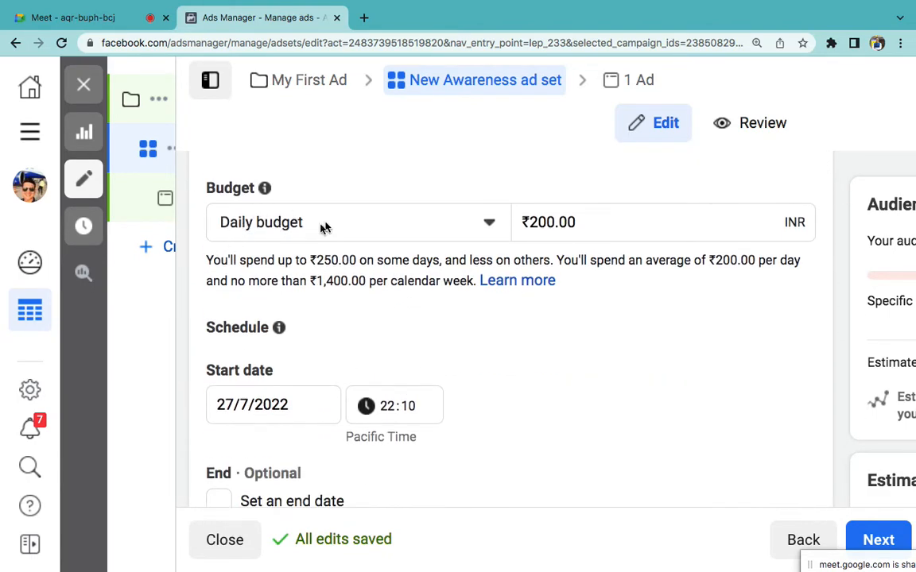
# Step: Set the New Awareness ad set's daily budget to ₹500 and scroll to the Audience section
pyautogui.doubleClick(538, 222)
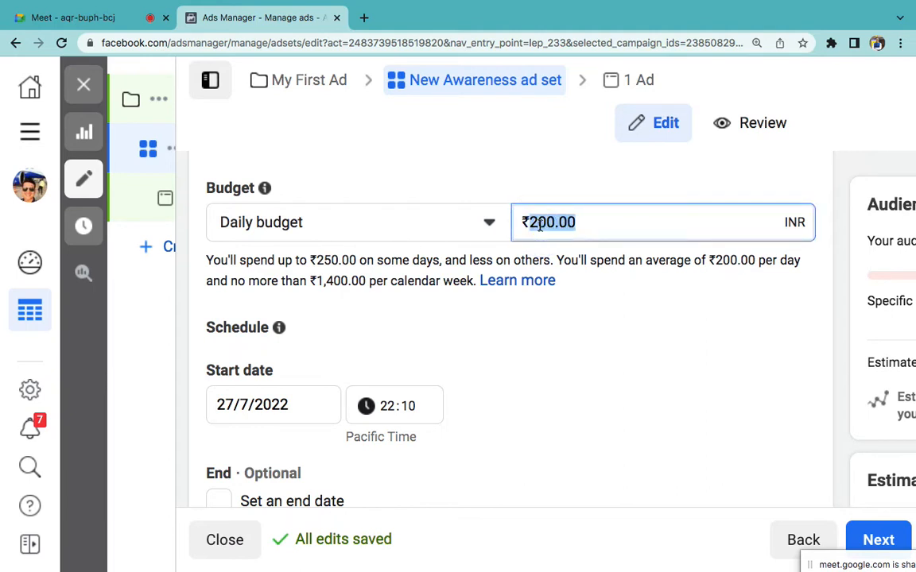
pyautogui.write('500')
pyautogui.click(593, 346)
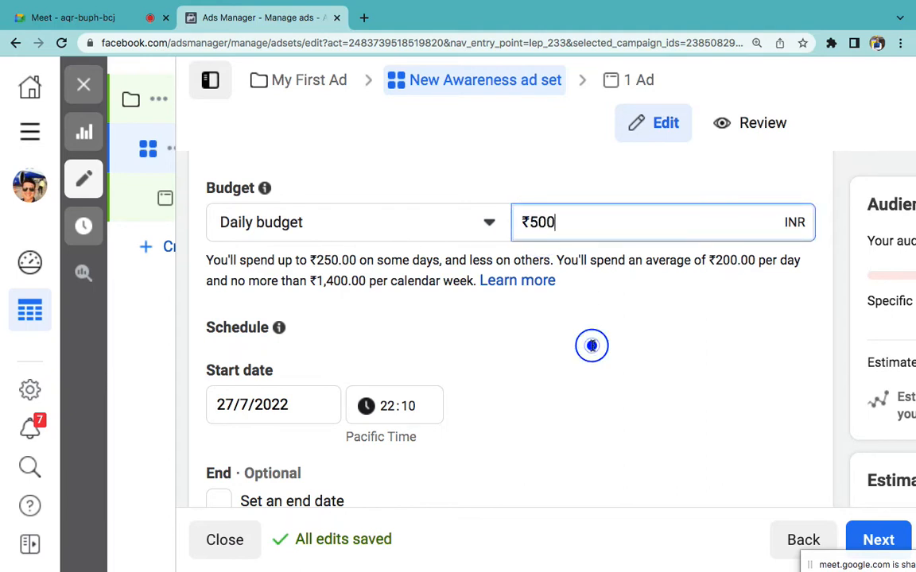
pyautogui.scroll(-10, 553, 385)
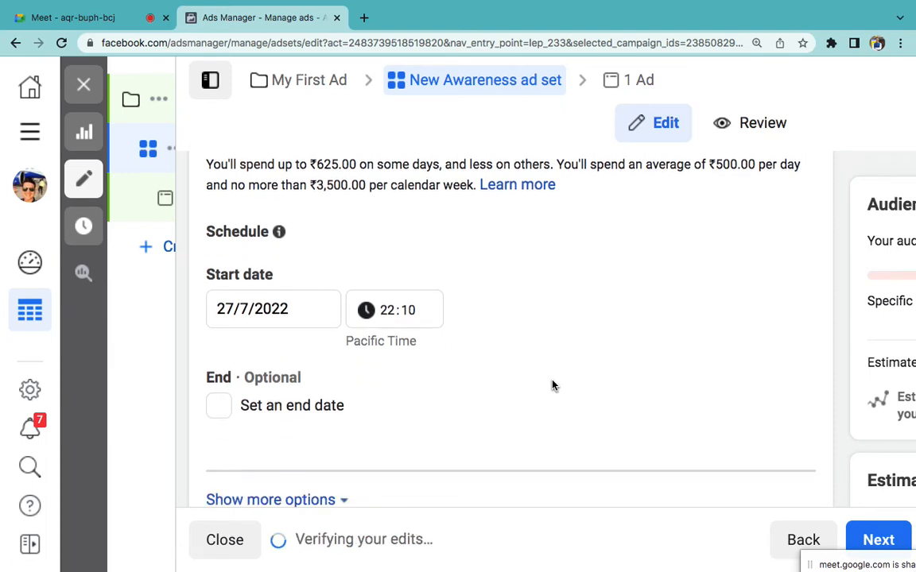
pyautogui.scroll(-2, 553, 382)
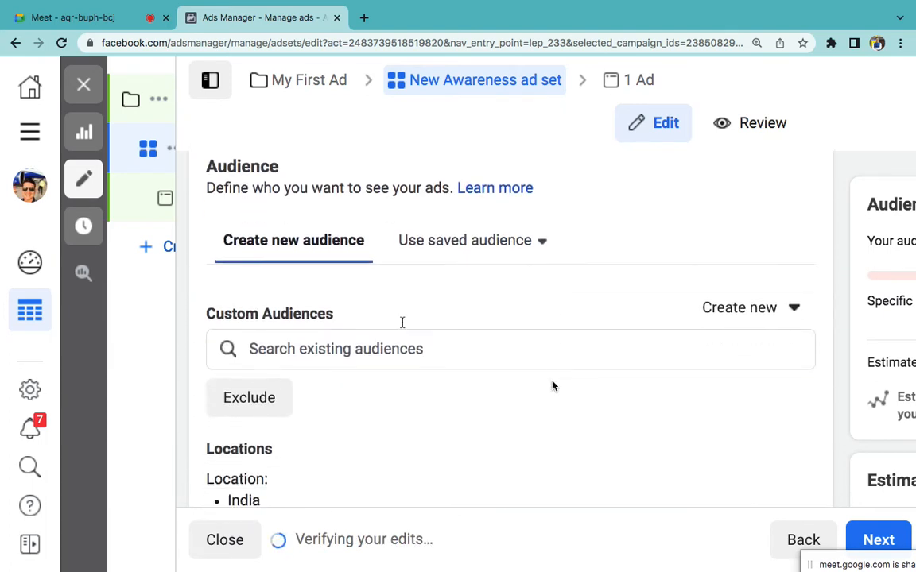
pyautogui.doubleClick(234, 168)
pyautogui.scroll(1, 235, 170)
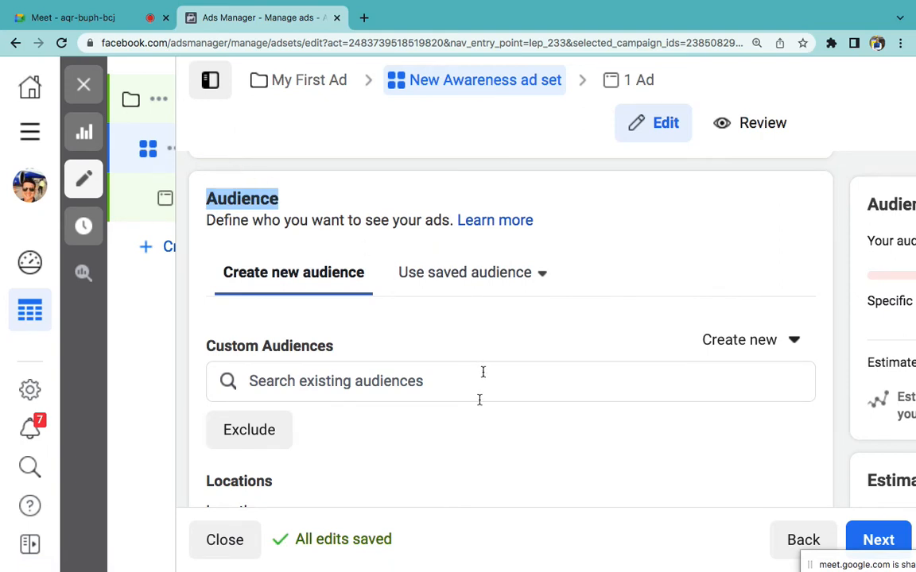
# Step: Open the audience Locations editor, leaving the India location type unchanged
pyautogui.scroll(-3, 457, 445)
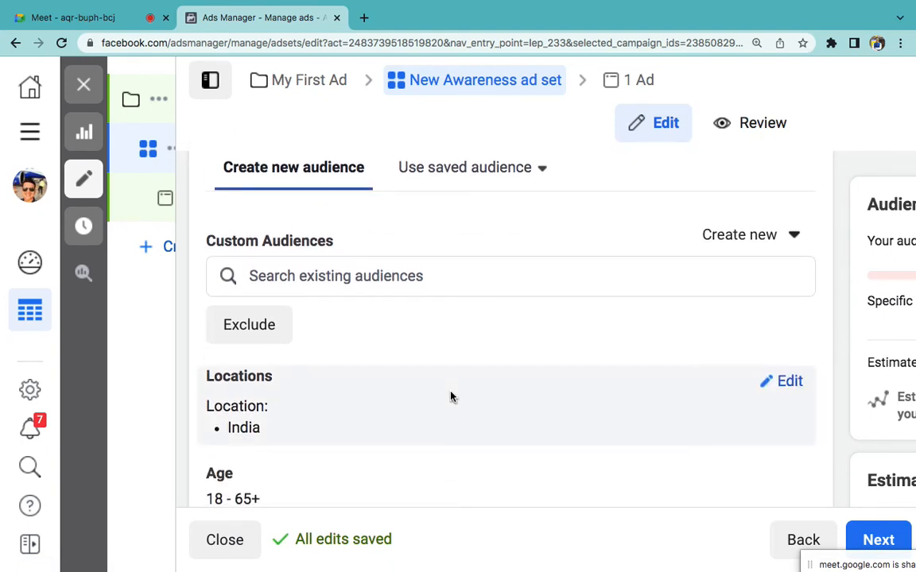
pyautogui.scroll(-1, 451, 397)
pyautogui.scroll(-1, 450, 398)
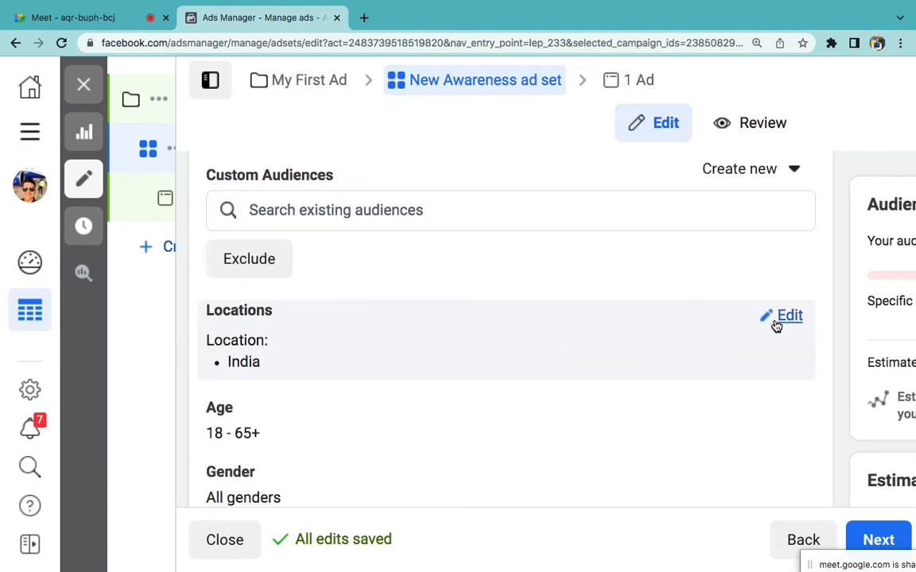
pyautogui.click(774, 322)
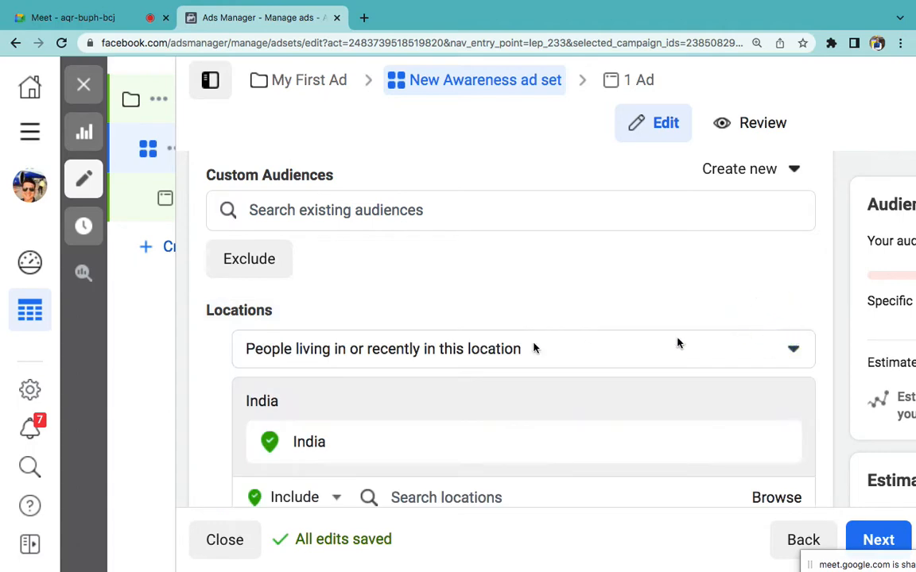
pyautogui.click(375, 358)
pyautogui.click(374, 355)
pyautogui.click(351, 352)
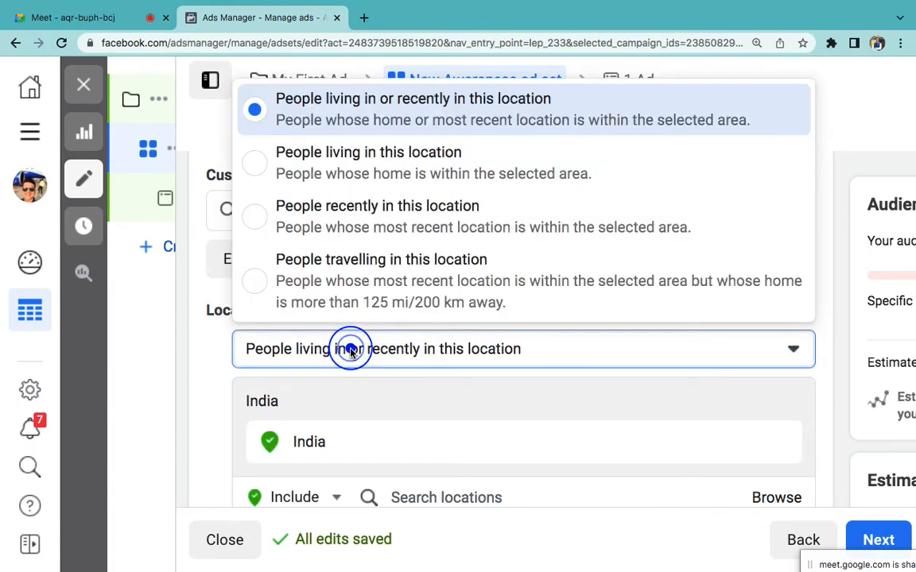
pyautogui.scroll(-2, 360, 375)
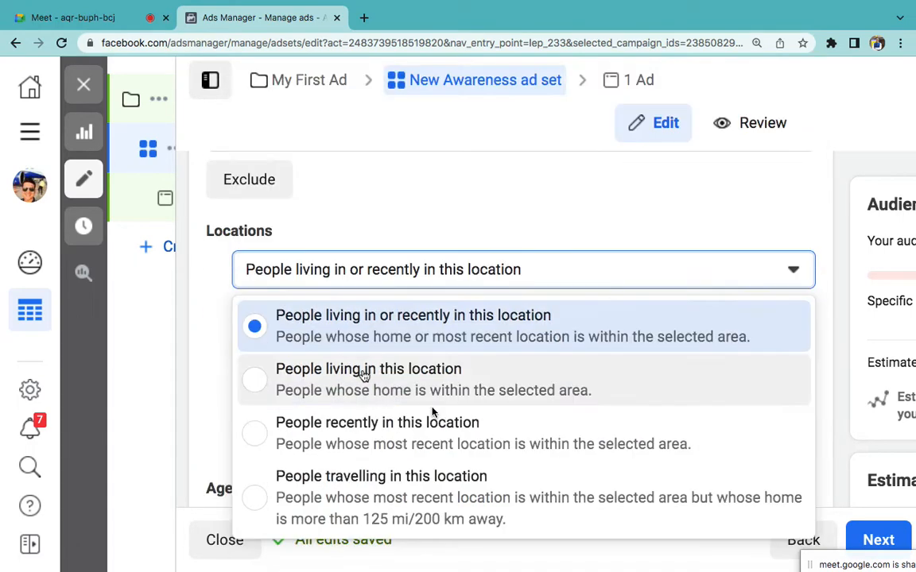
pyautogui.click(199, 310)
# Step: Replace India with Kanpur, then Kulwanti Road, Kanpur, and open its +16 km radius setting
pyautogui.click(433, 419)
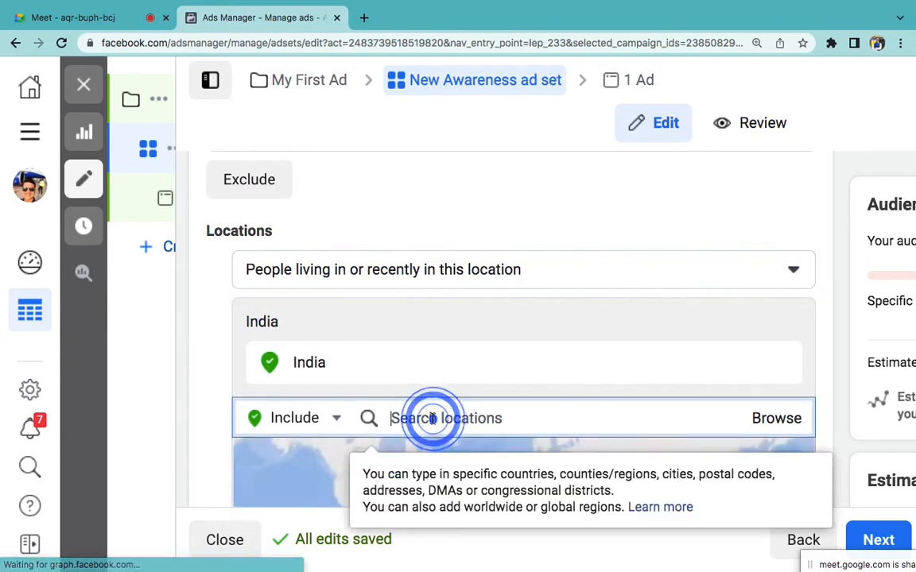
pyautogui.write('kanpur')
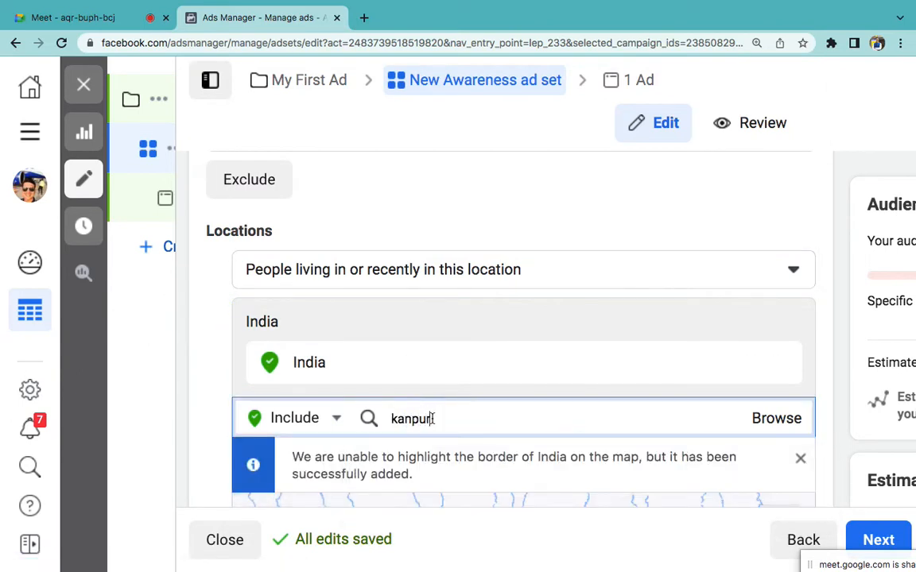
pyautogui.scroll(-1, 474, 403)
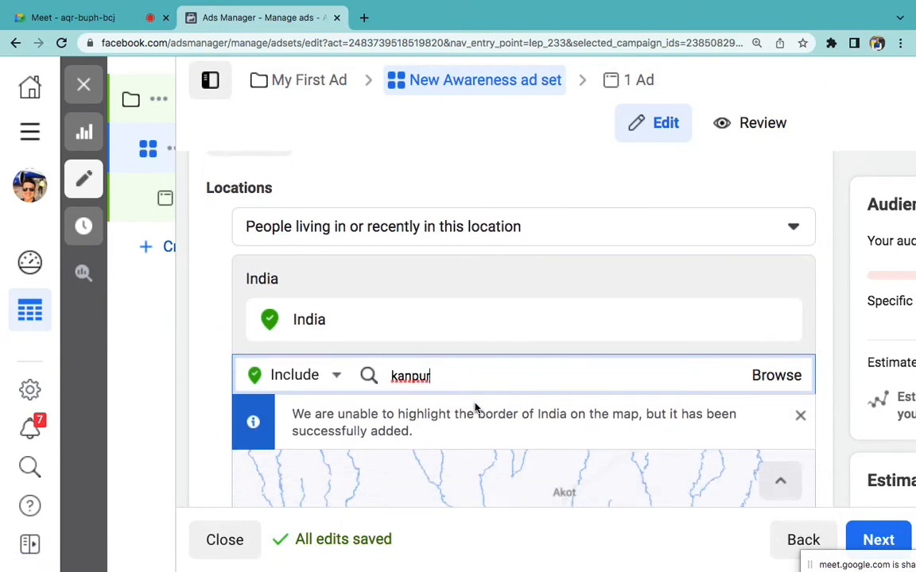
pyautogui.scroll(-1, 461, 367)
pyautogui.doubleClick(456, 357)
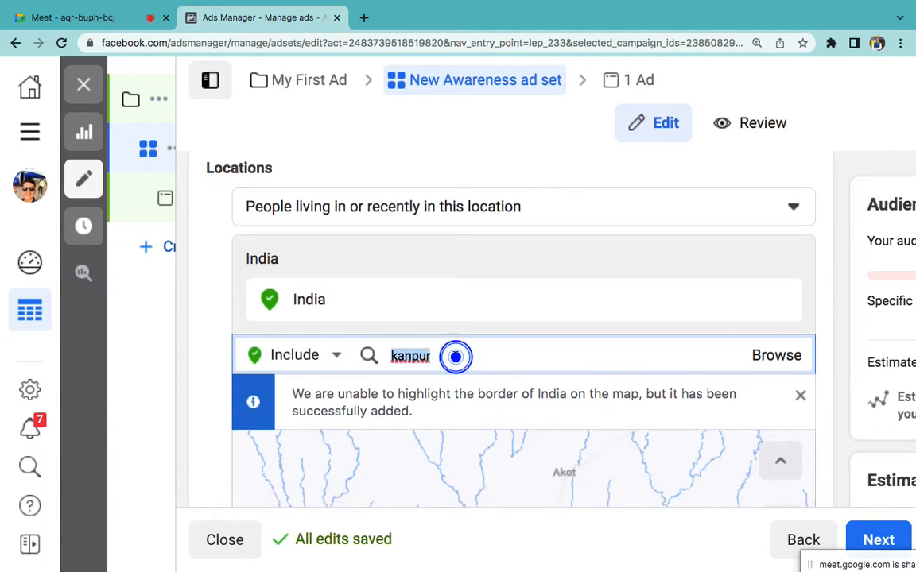
pyautogui.click(481, 400)
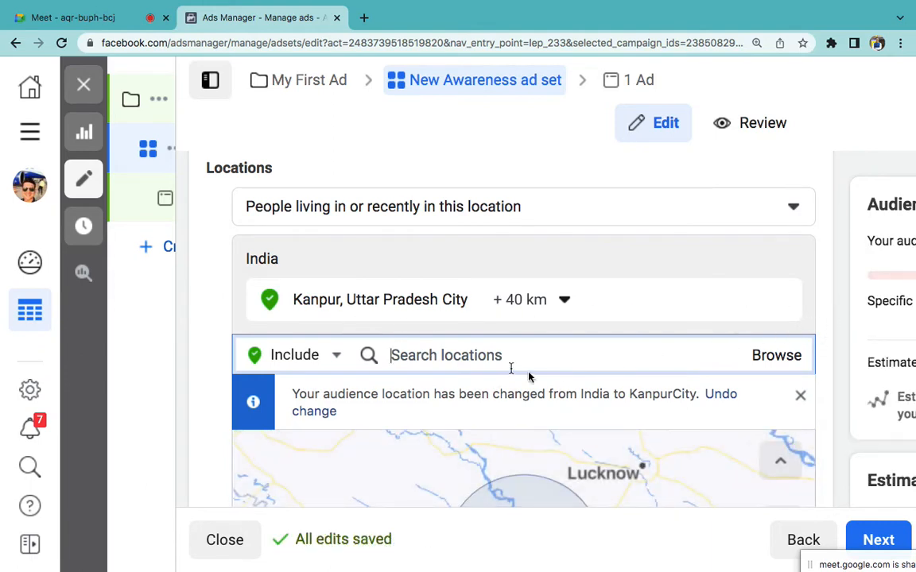
pyautogui.click(490, 360)
pyautogui.write('kakadeo')
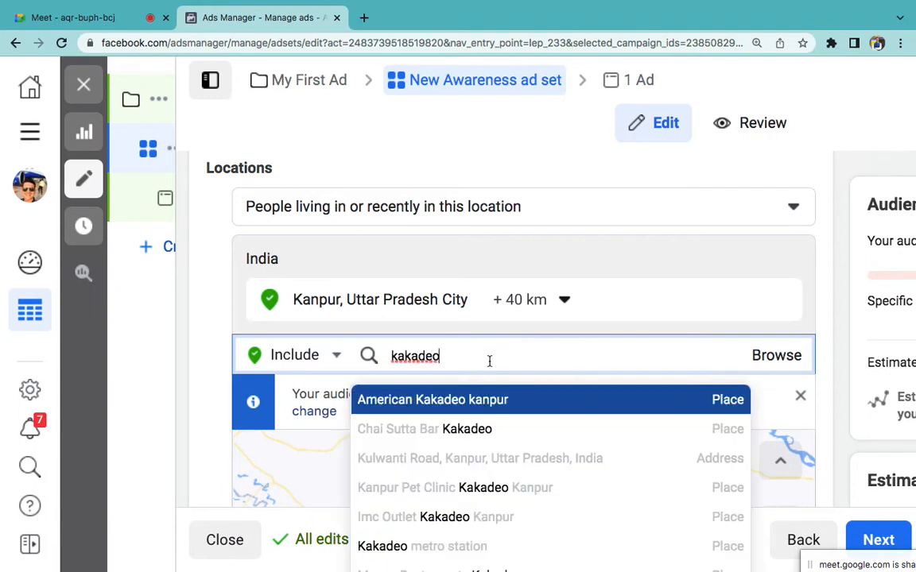
pyautogui.click(469, 464)
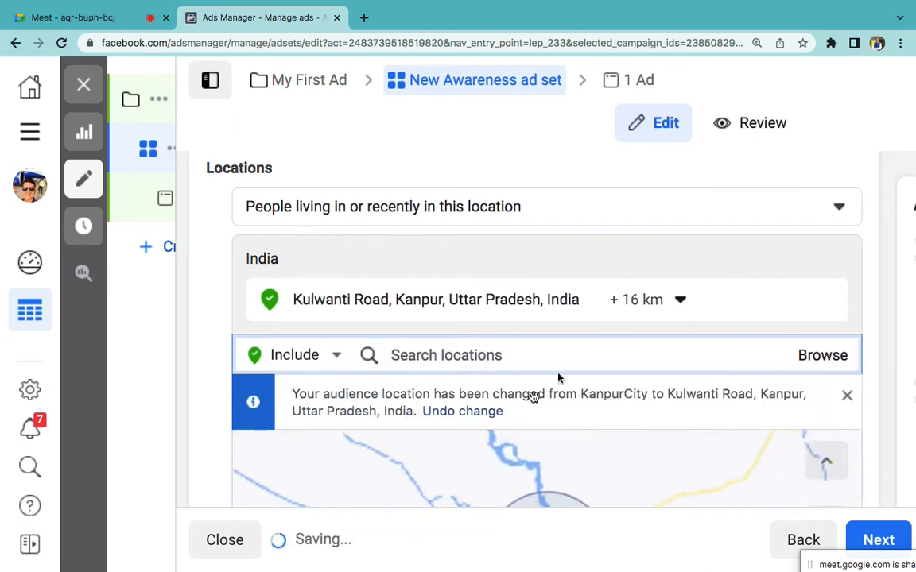
pyautogui.click(679, 299)
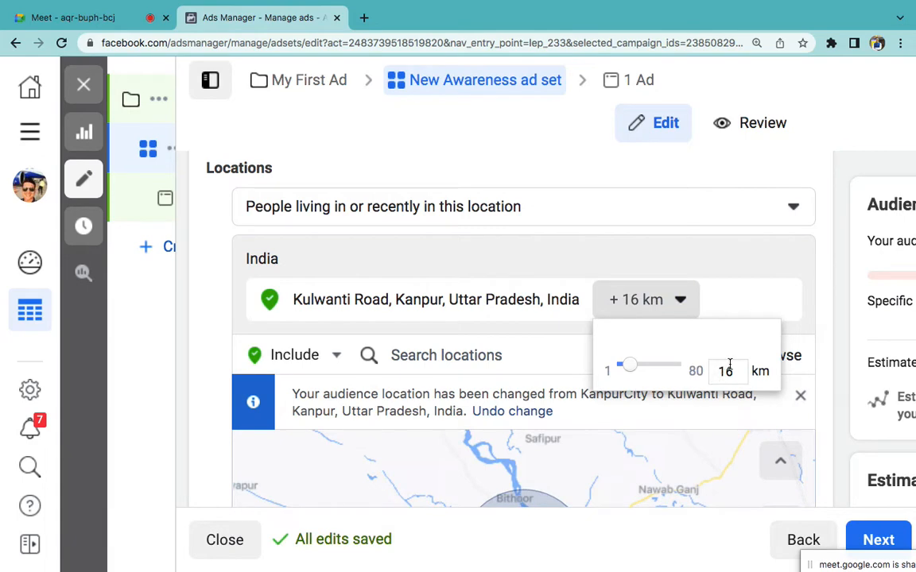
# Step: Change the Kulwanti Road radius from 16 km to 5 km and scroll down to the Age section
pyautogui.doubleClick(729, 364)
pyautogui.click(840, 389)
pyautogui.scroll(-2, 798, 321)
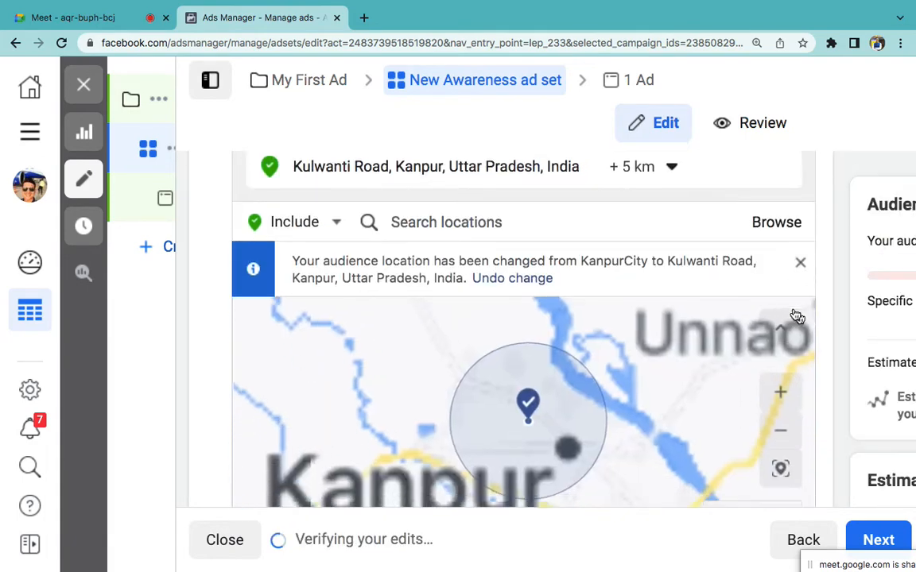
pyautogui.scroll(-1, 797, 317)
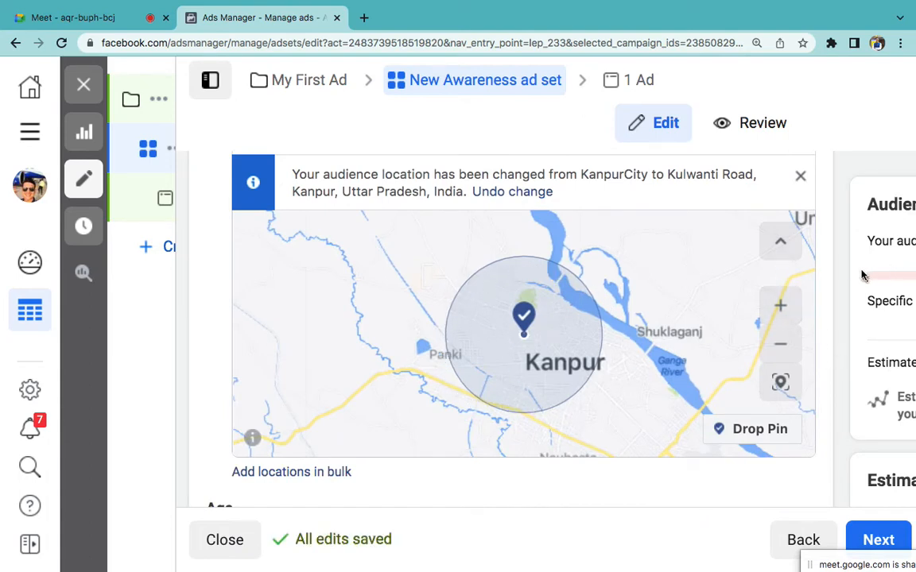
pyautogui.scroll(3, 830, 270)
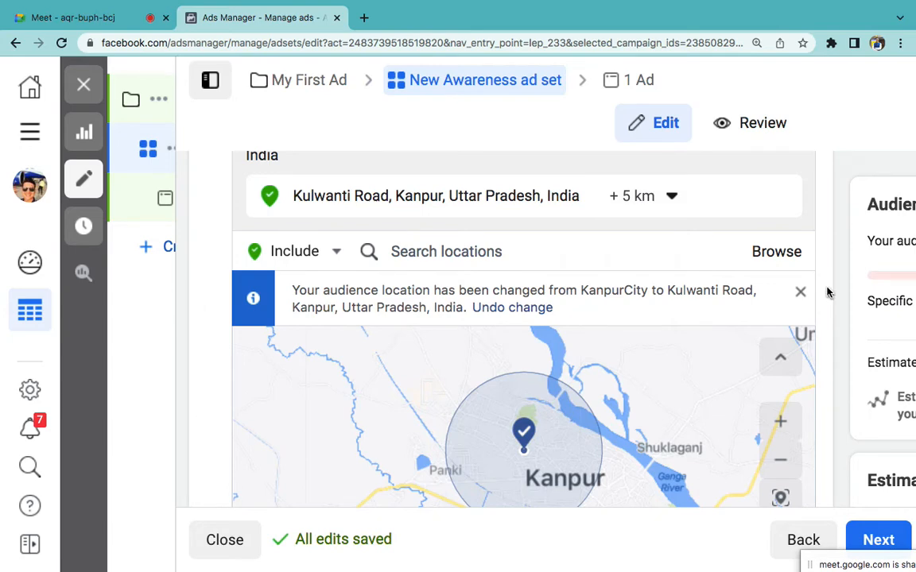
pyautogui.scroll(-5, 826, 292)
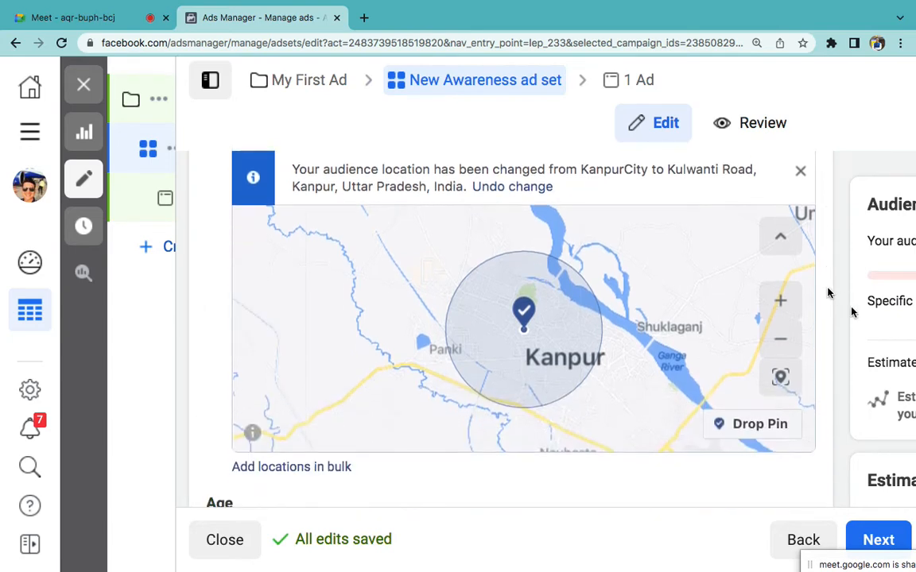
pyautogui.scroll(-1, 847, 380)
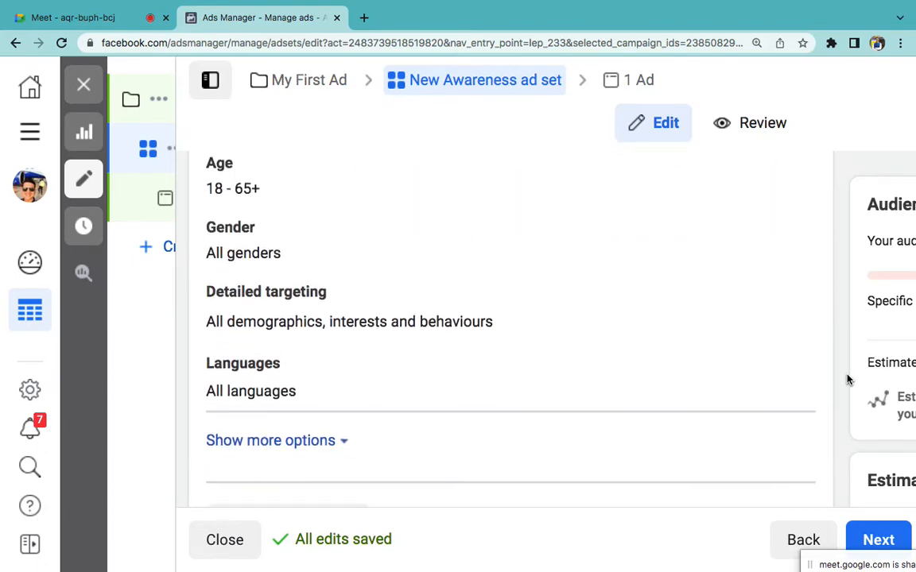
# Step: Change the ad set's age range from 18–65+ to a minimum of 16 and a maximum of 30
pyautogui.scroll(1, 675, 258)
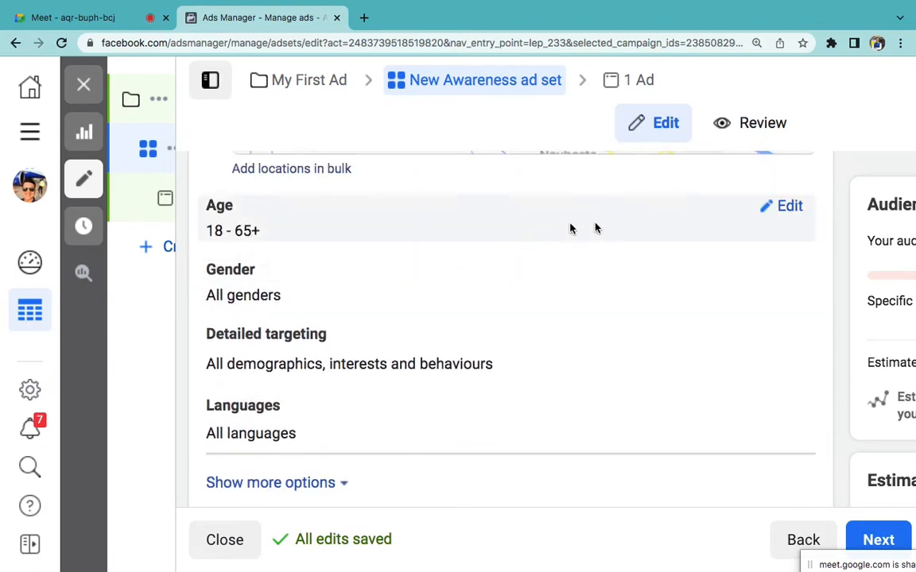
pyautogui.click(786, 207)
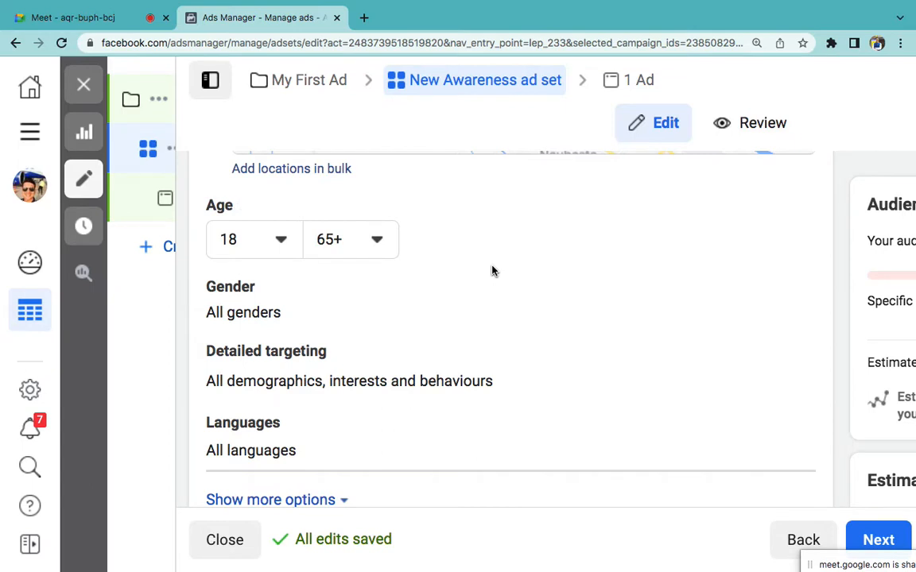
pyautogui.click(258, 238)
pyautogui.click(240, 399)
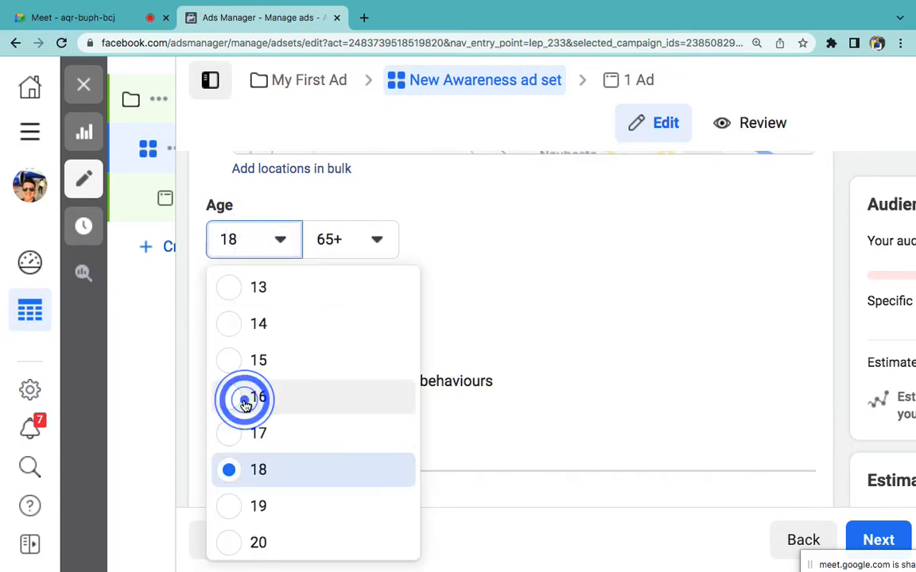
pyautogui.click(345, 245)
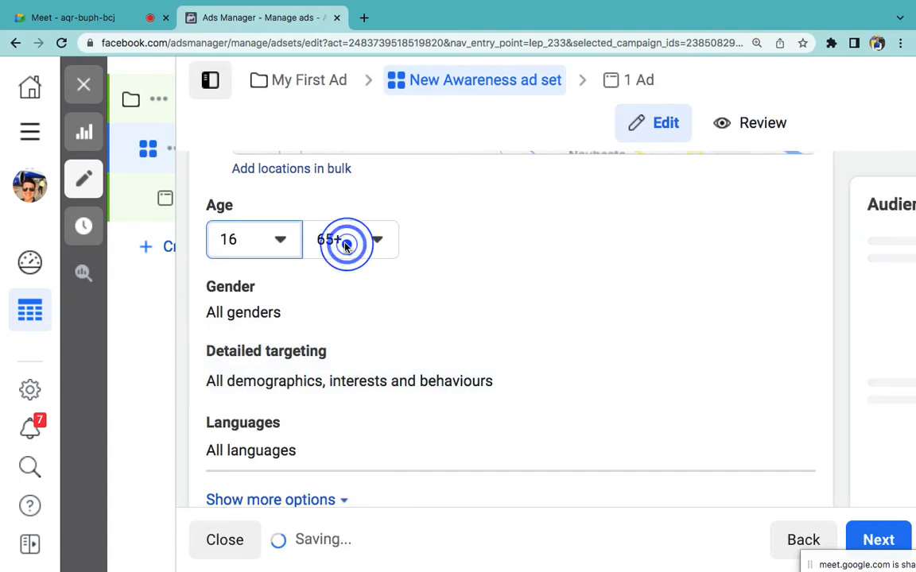
pyautogui.scroll(7, 388, 389)
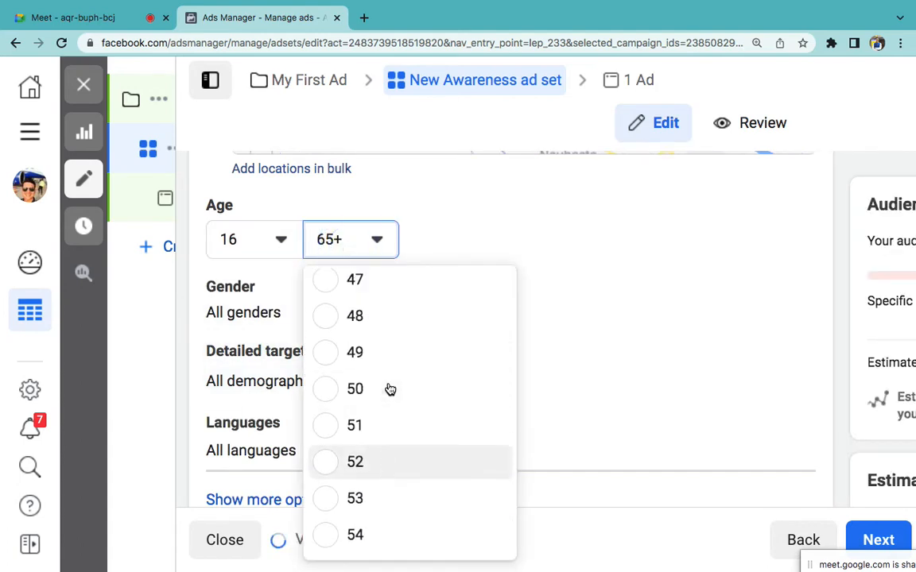
pyautogui.scroll(10, 389, 389)
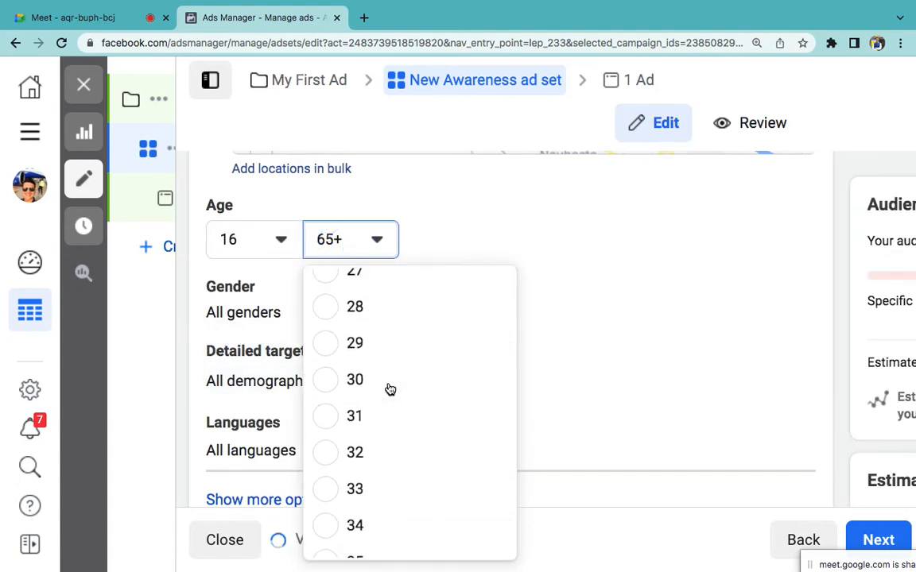
pyautogui.scroll(5, 388, 389)
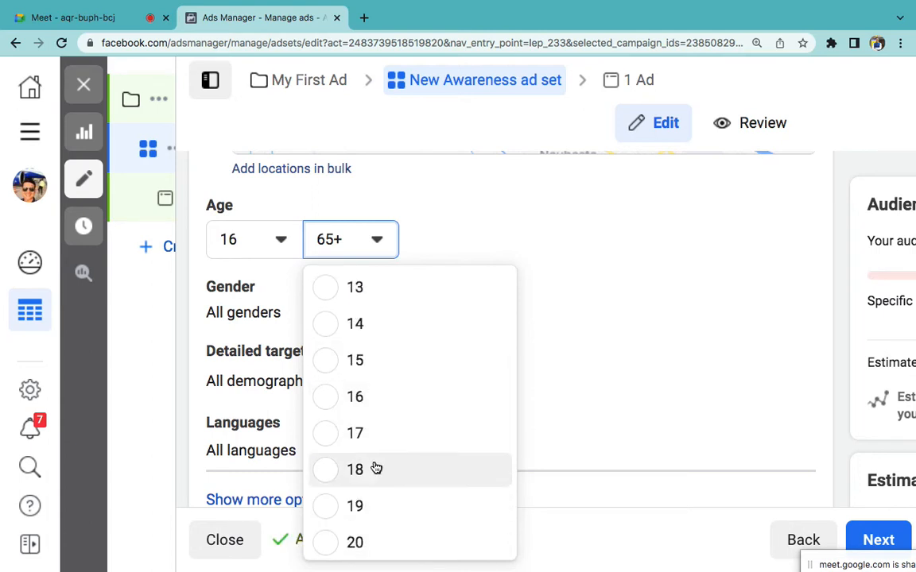
pyautogui.scroll(-2, 374, 468)
pyautogui.scroll(-3, 376, 468)
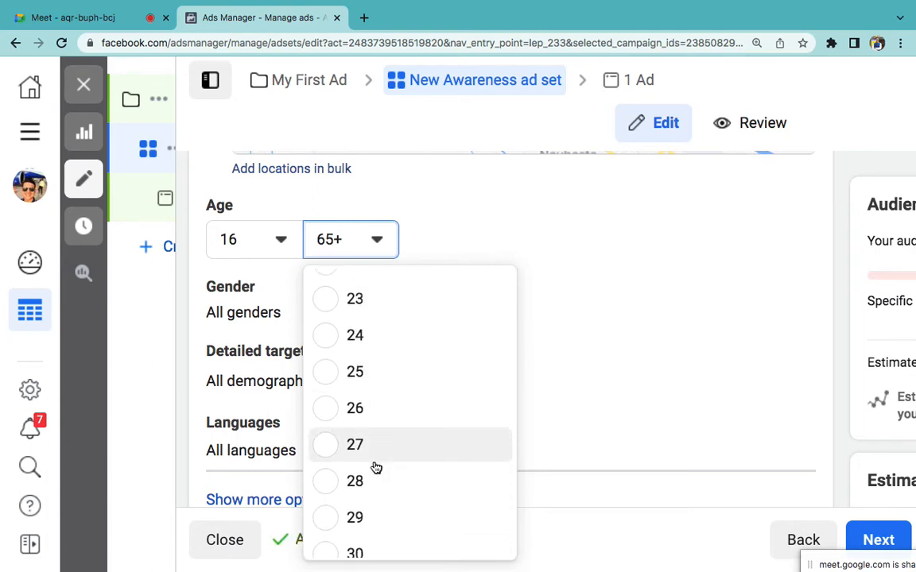
pyautogui.scroll(-2, 368, 484)
pyautogui.click(331, 457)
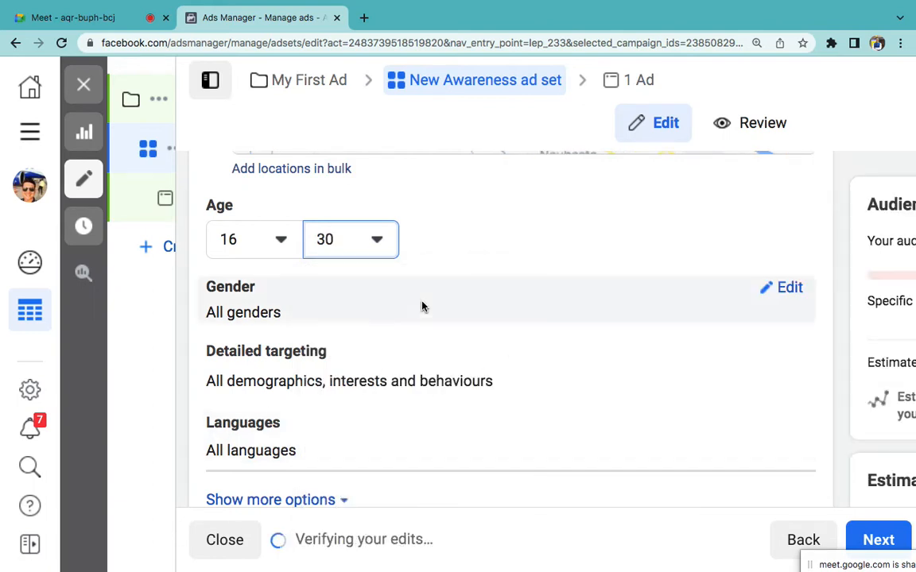
# Step: Expand the Gender and Detailed targeting editors; targeting is unavailable for an under-18 audience
pyautogui.scroll(-2, 480, 316)
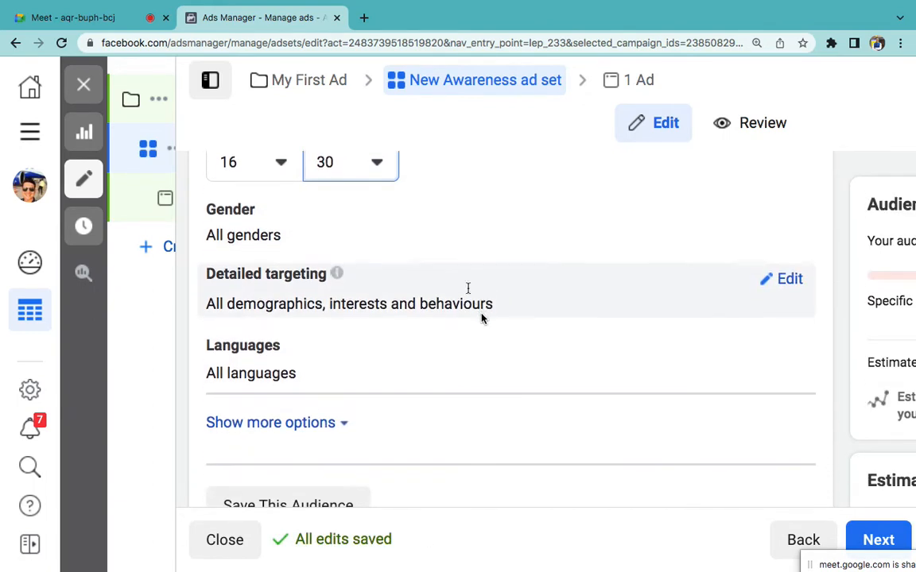
pyautogui.click(791, 210)
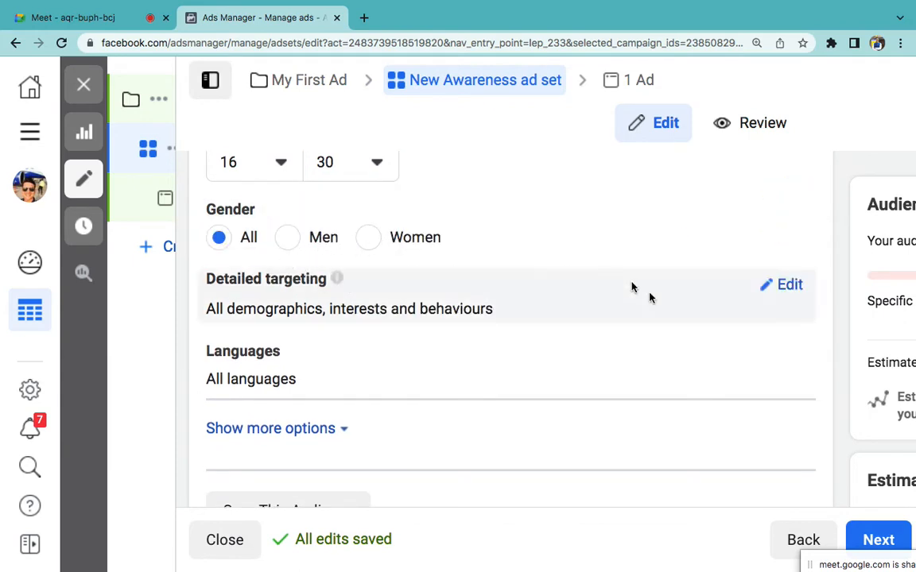
pyautogui.click(783, 288)
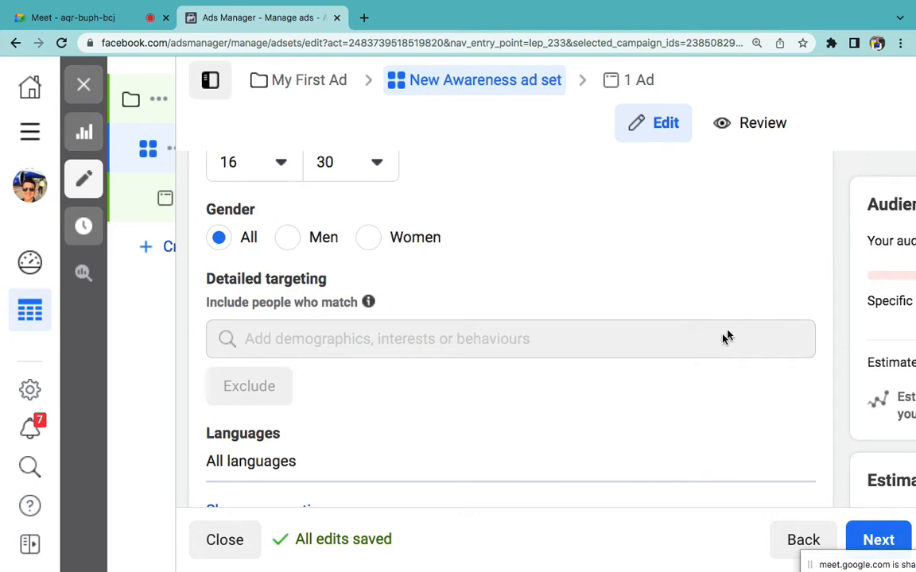
pyautogui.scroll(1, 414, 398)
pyautogui.scroll(1, 376, 353)
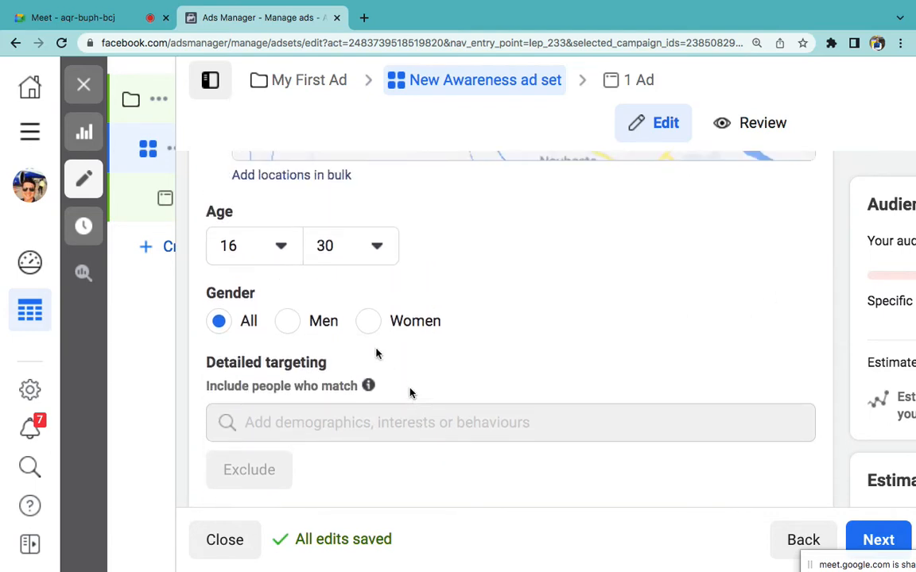
pyautogui.scroll(-1, 273, 258)
pyautogui.moveTo(321, 401)
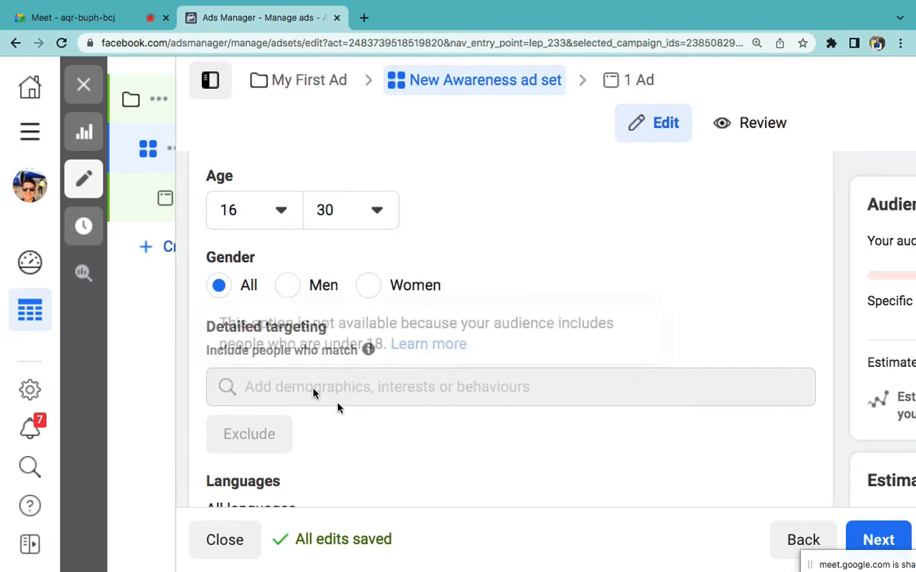
# Step: Raise the minimum age to 18 and start a search in the Detailed targeting box
pyautogui.click(251, 210)
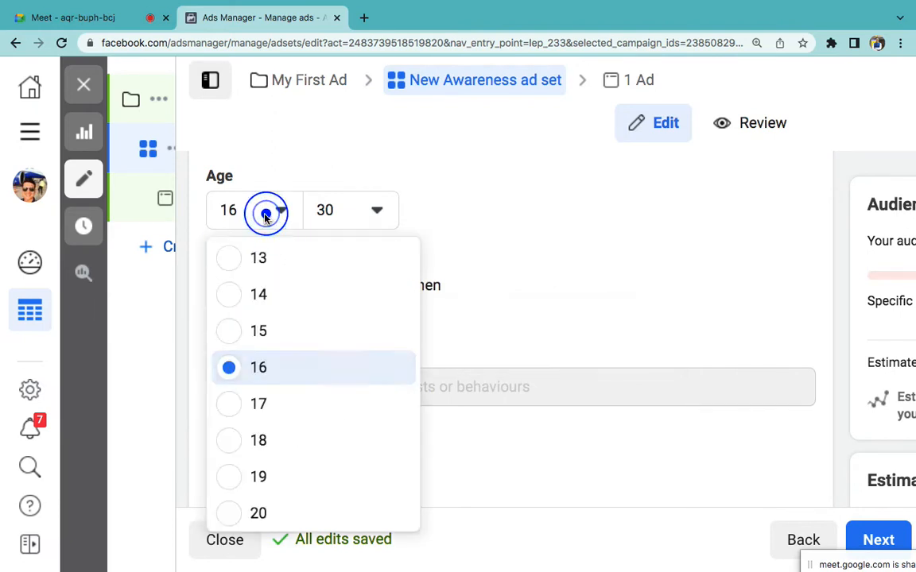
pyautogui.click(259, 440)
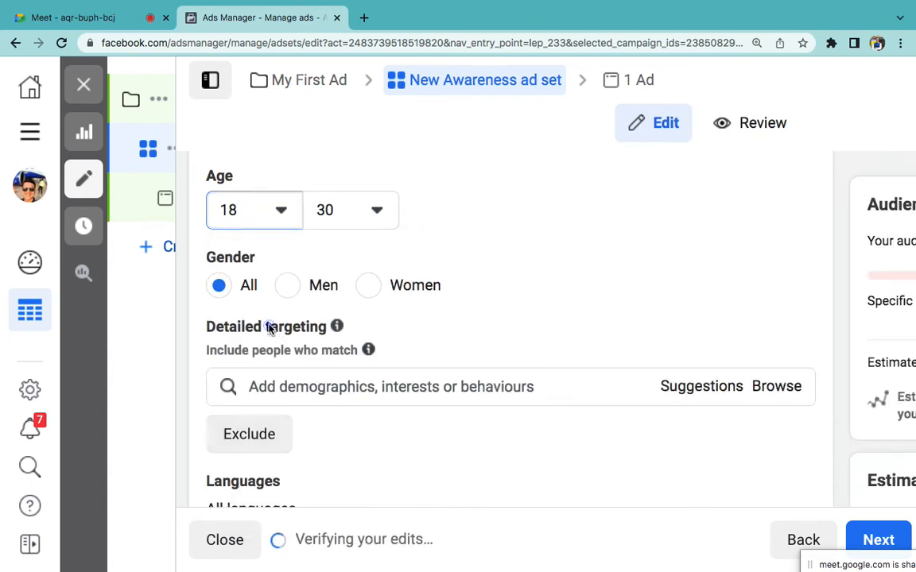
pyautogui.tripleClick(271, 326)
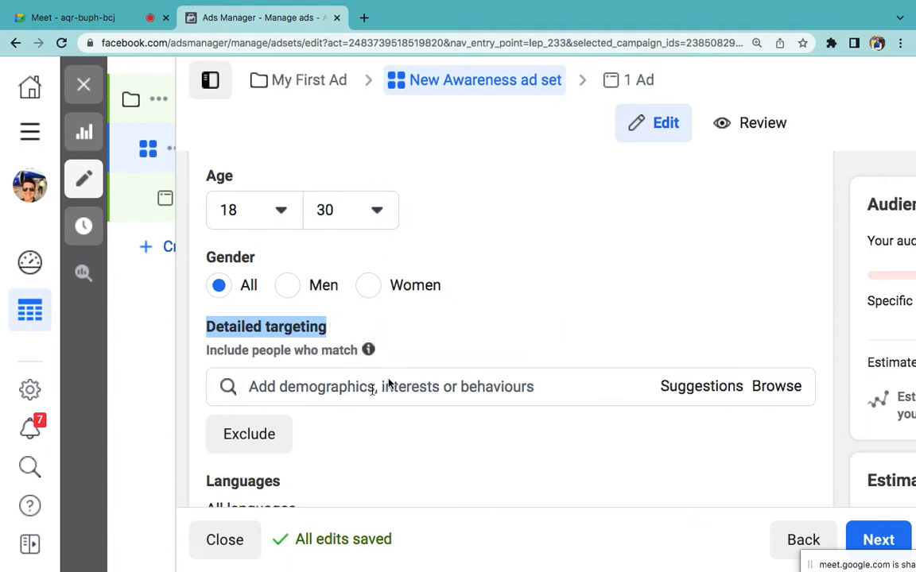
pyautogui.click(336, 394)
pyautogui.scroll(-1, 422, 359)
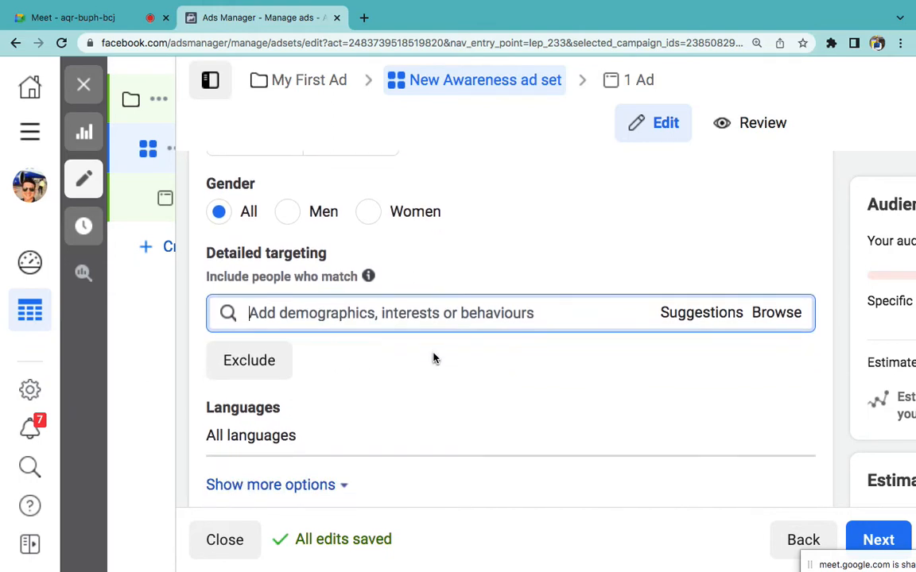
# Step: Add CBSE and Aakash Educational Services Limited to the detailed targeting
pyautogui.write('cbse')
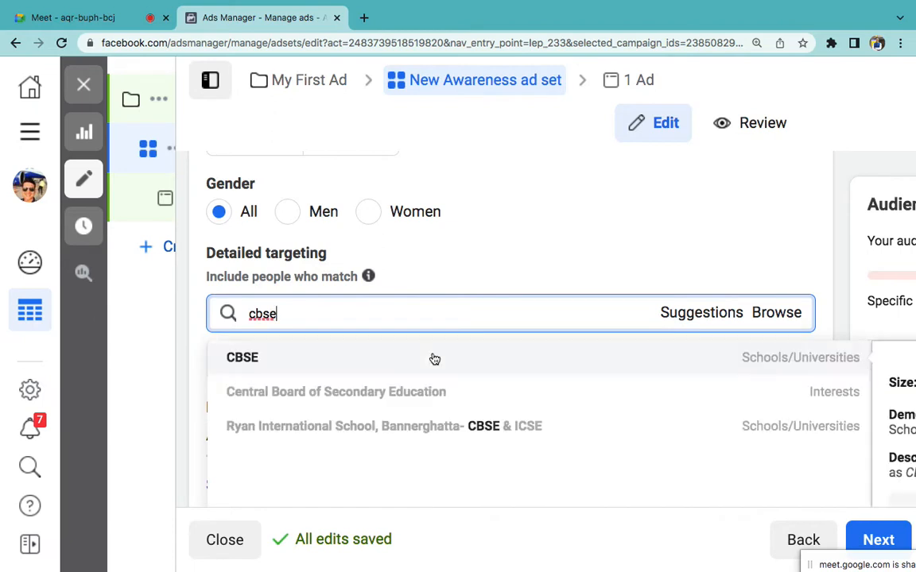
pyautogui.click(338, 359)
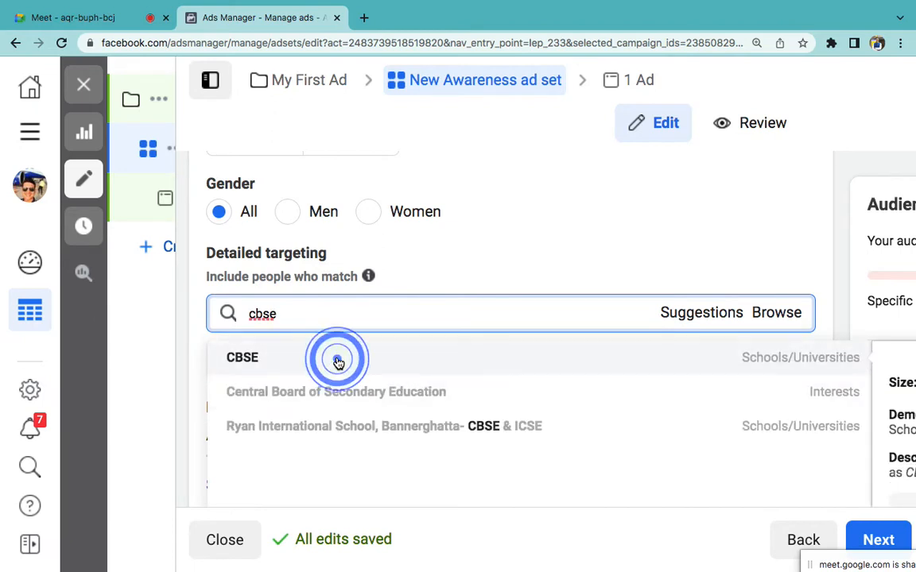
pyautogui.click(352, 406)
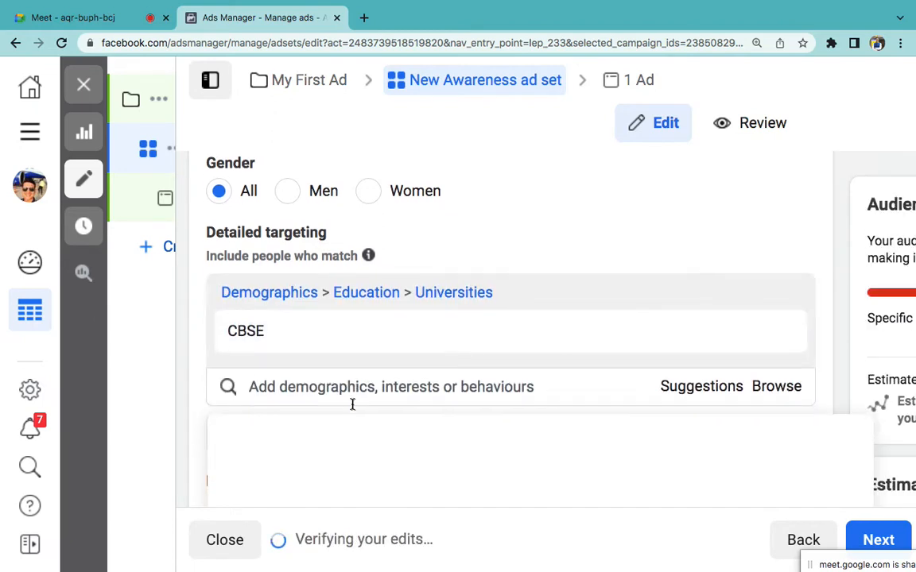
pyautogui.write('aakash ed')
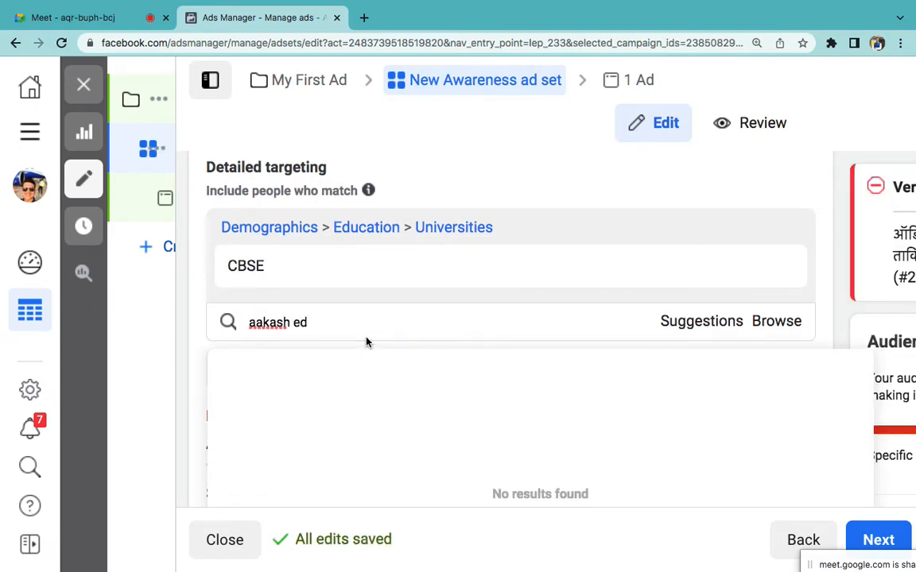
pyautogui.click(371, 381)
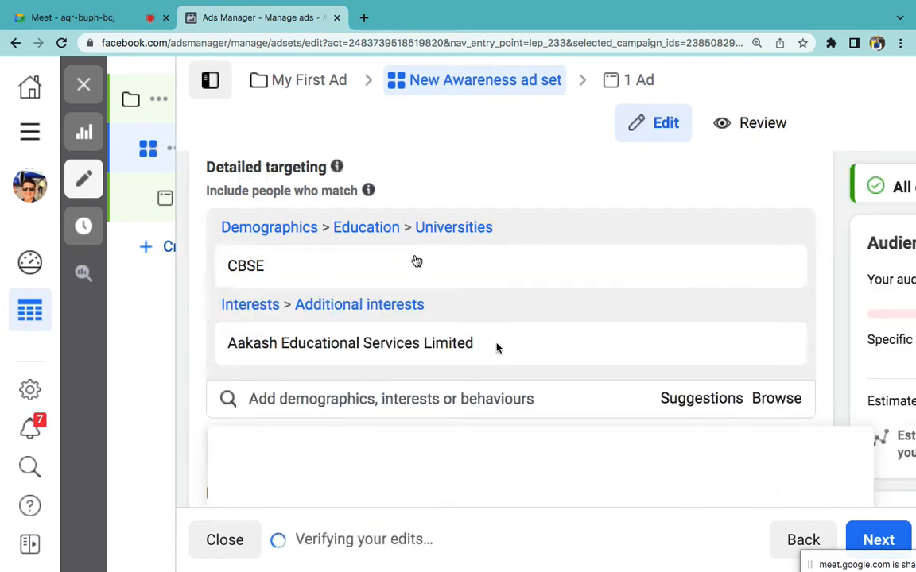
# Step: Add Allen Career Institute from Suggestions and Joint Entrance Examination as targeting interests
pyautogui.scroll(-1, 593, 368)
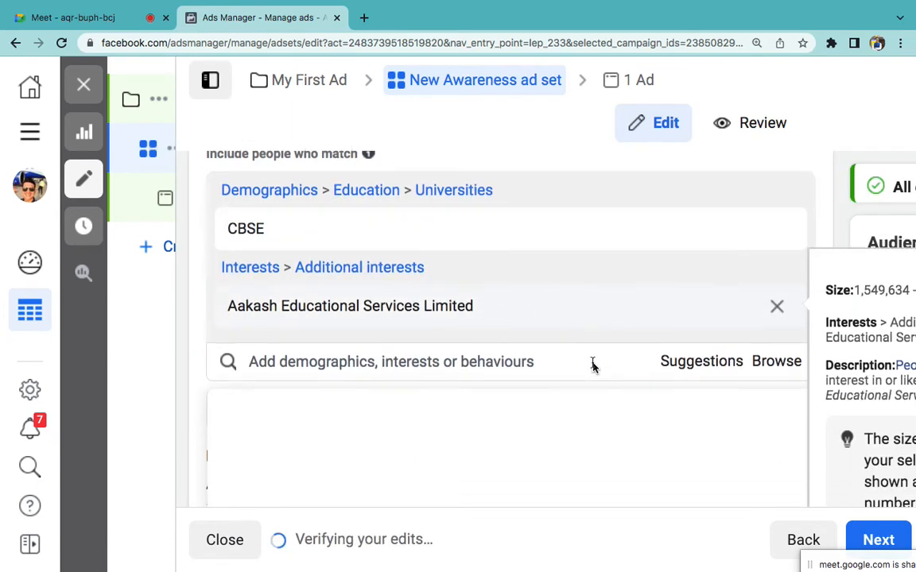
pyautogui.click(693, 372)
pyautogui.scroll(-2, 583, 338)
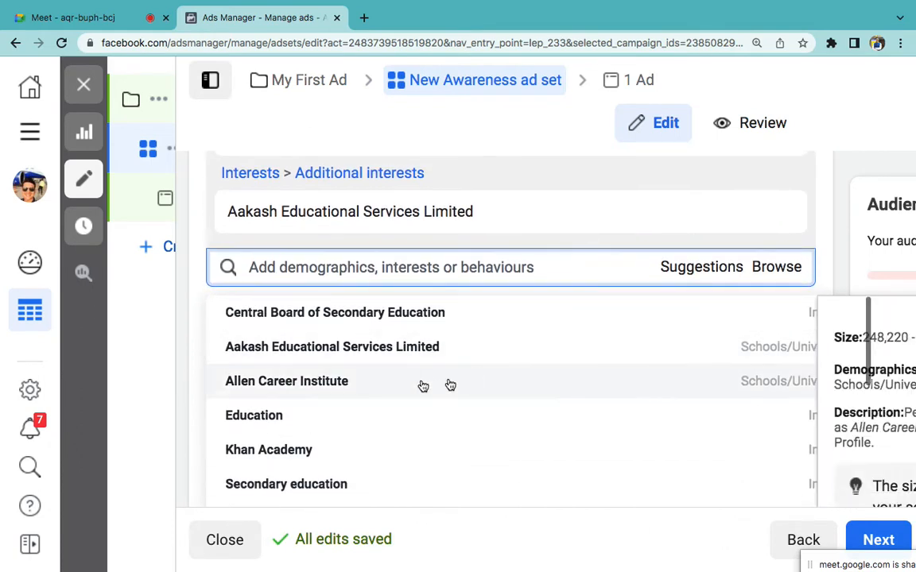
pyautogui.click(366, 393)
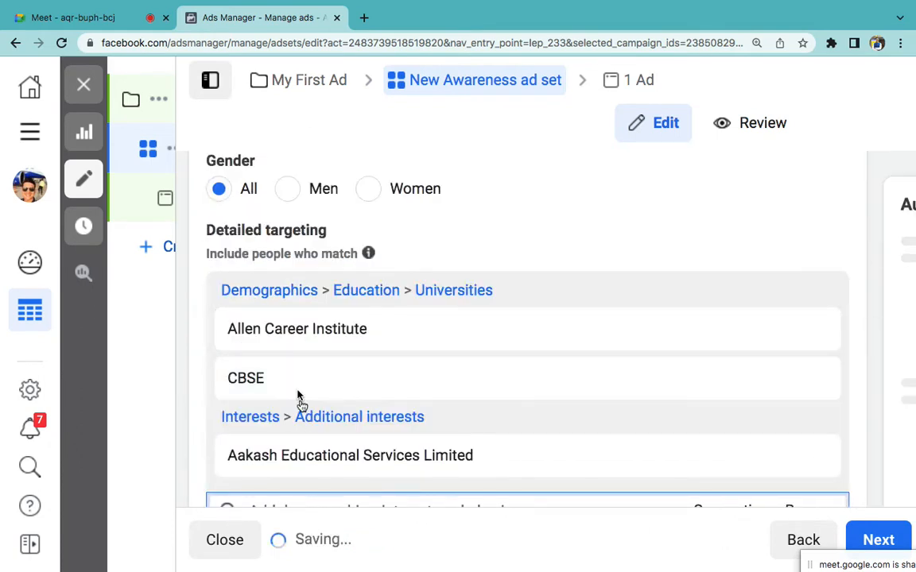
pyautogui.scroll(-3, 301, 393)
pyautogui.click(274, 384)
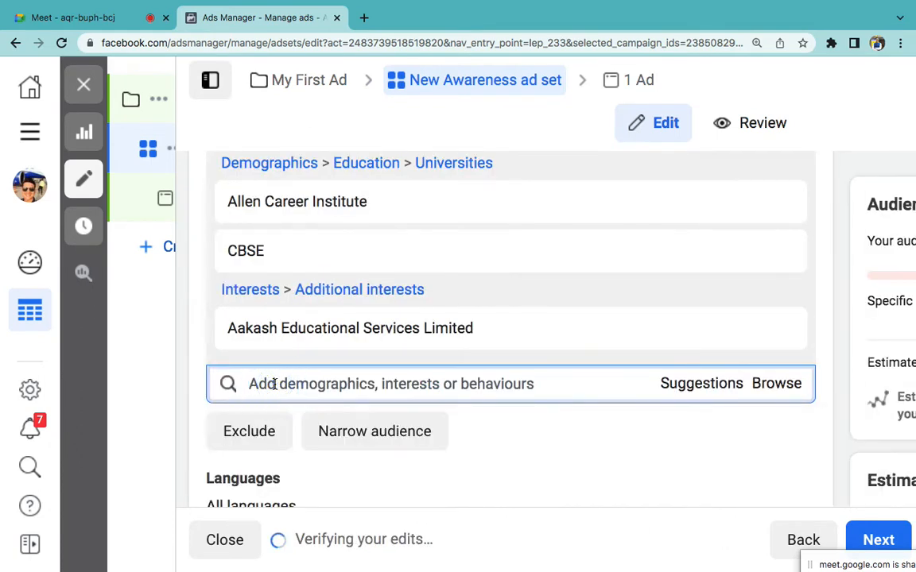
pyautogui.write('jee entrance')
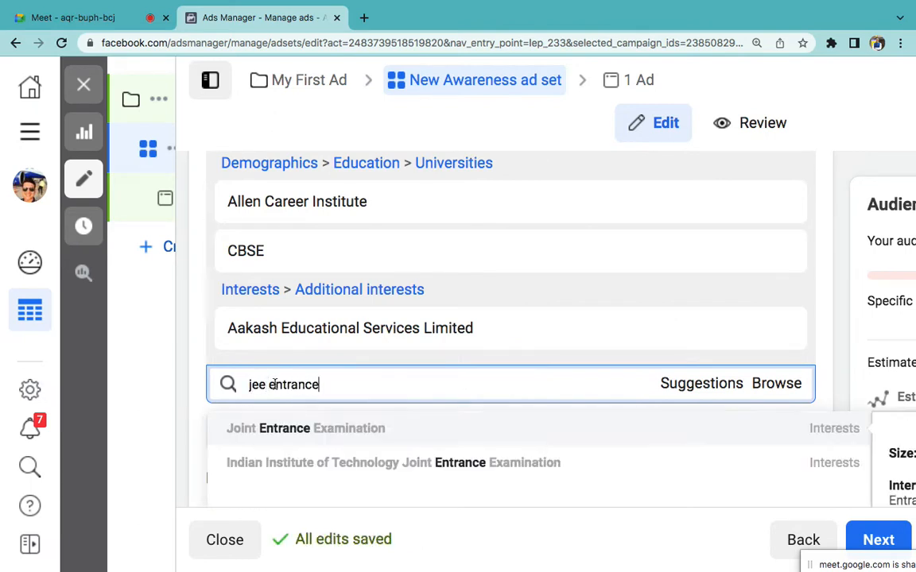
pyautogui.click(318, 430)
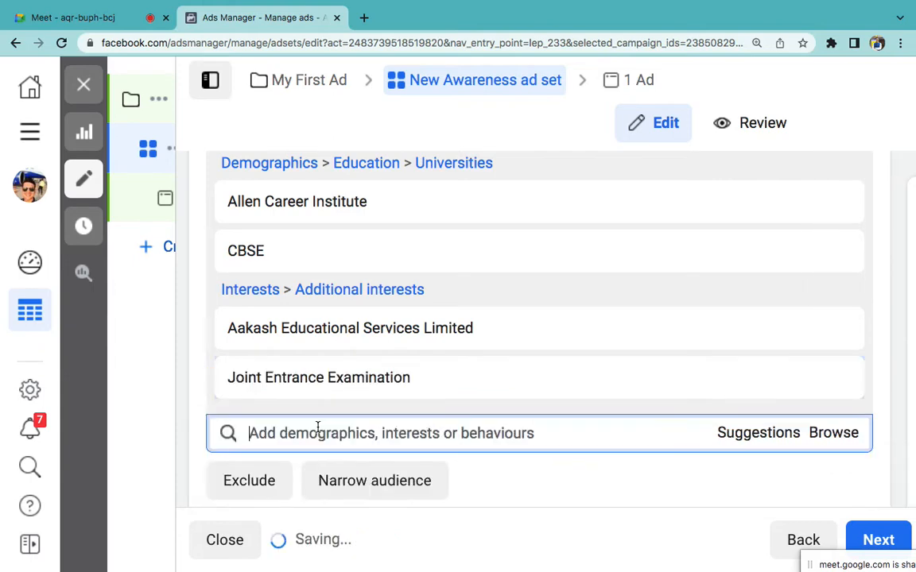
# Step: In Word, add 'Budget' after 'Ad Set –' in item 2, formatted black italic at size 30
pyautogui.moveTo(653, 551)
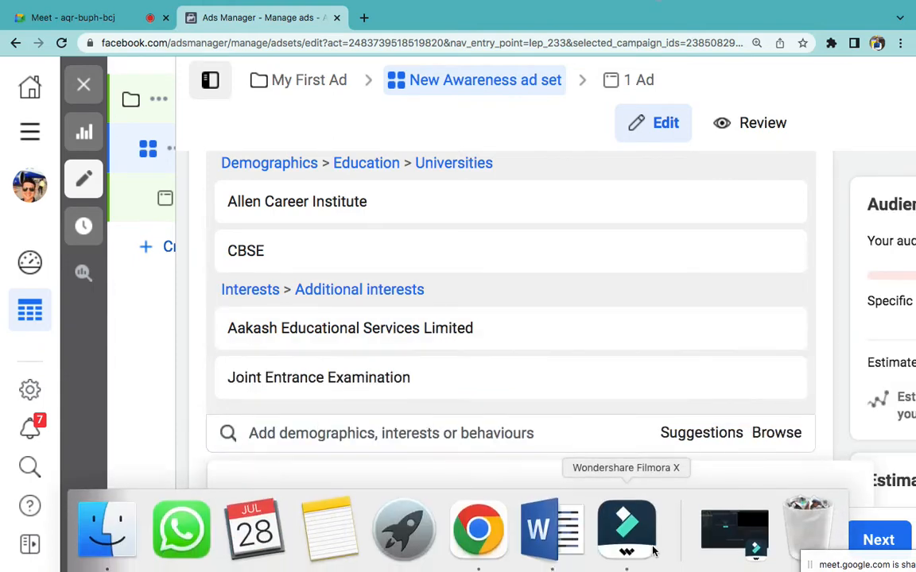
pyautogui.click(543, 524)
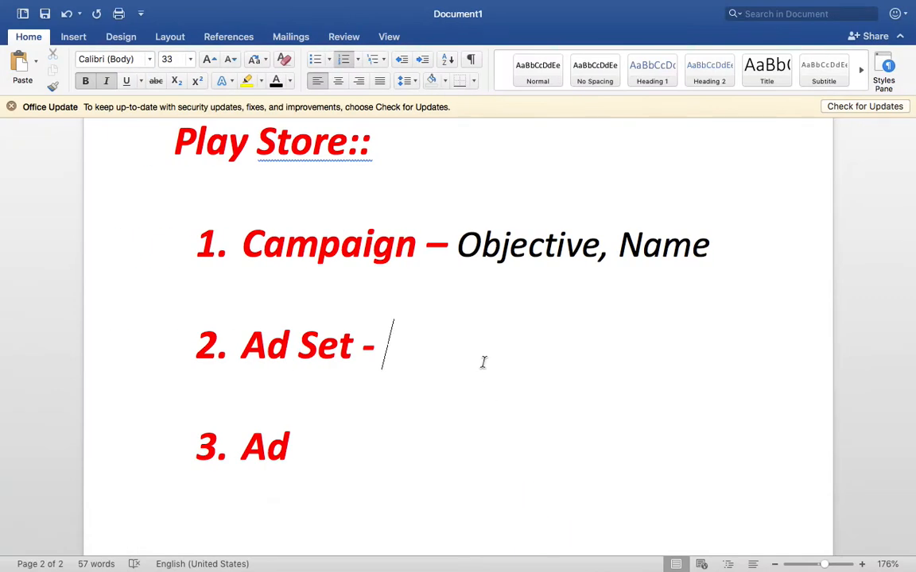
pyautogui.write('Budget')
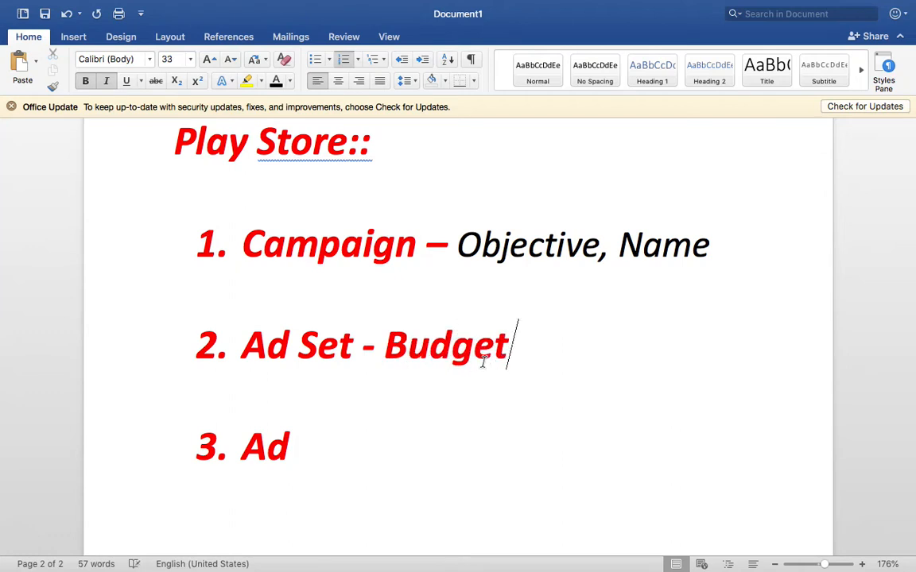
pyautogui.doubleClick(459, 347)
pyautogui.press('super+i')
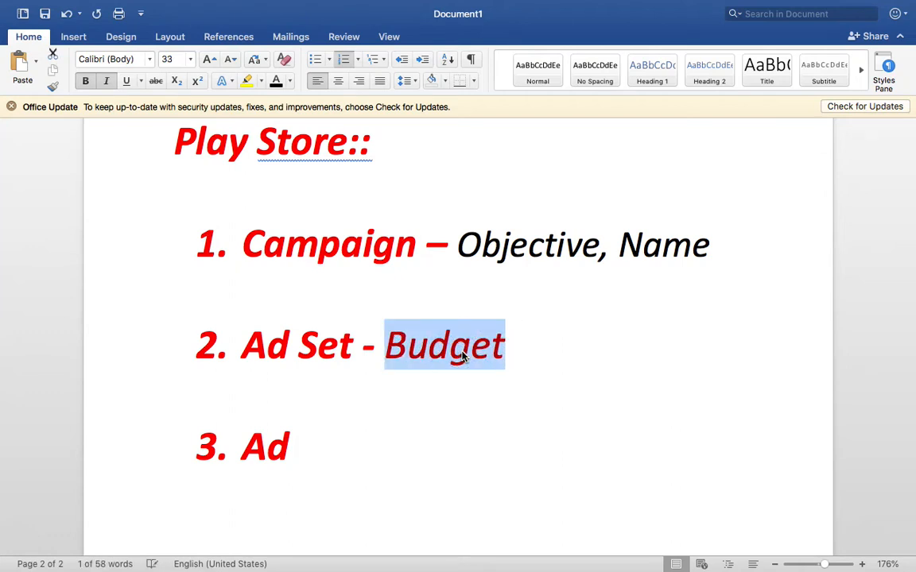
pyautogui.click(276, 80)
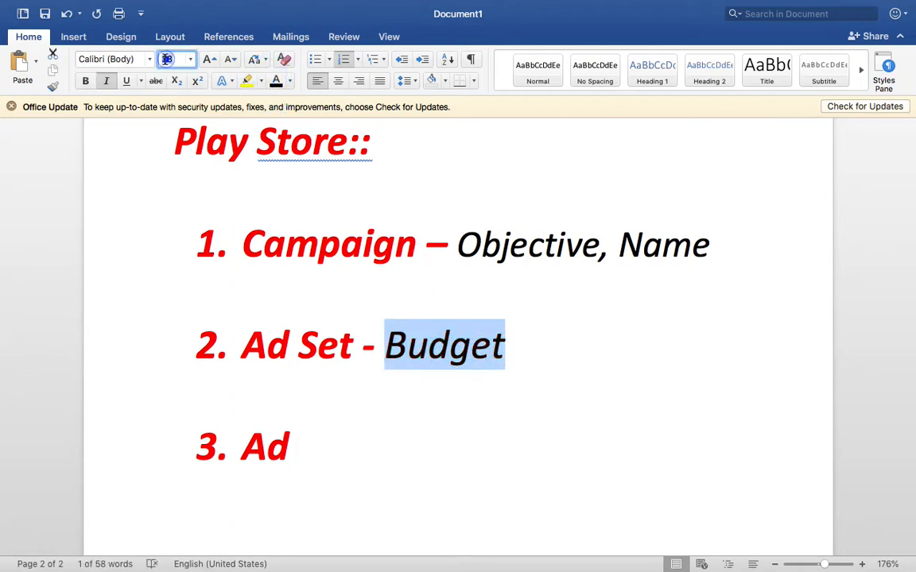
pyautogui.click(167, 59)
pyautogui.write('390')
pyautogui.press('Return')
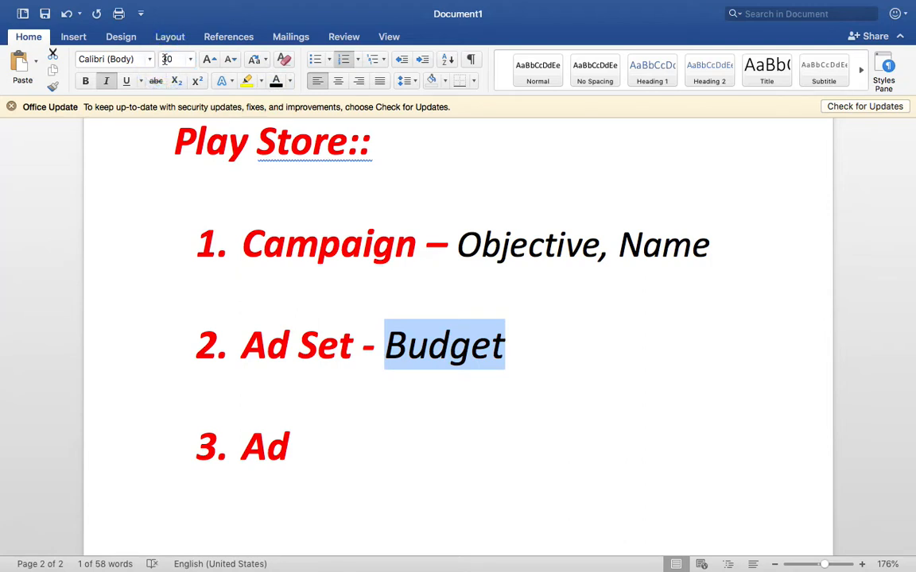
# Step: Continue item 2 with ', Audience (Age, Gender, Location, Education'
pyautogui.click(537, 357)
pyautogui.write(', ')
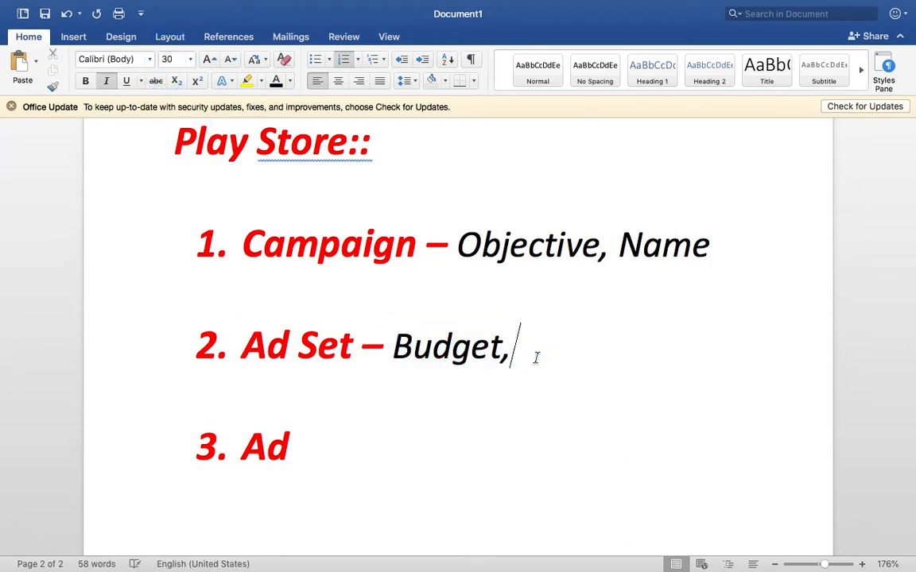
pyautogui.write('Audience')
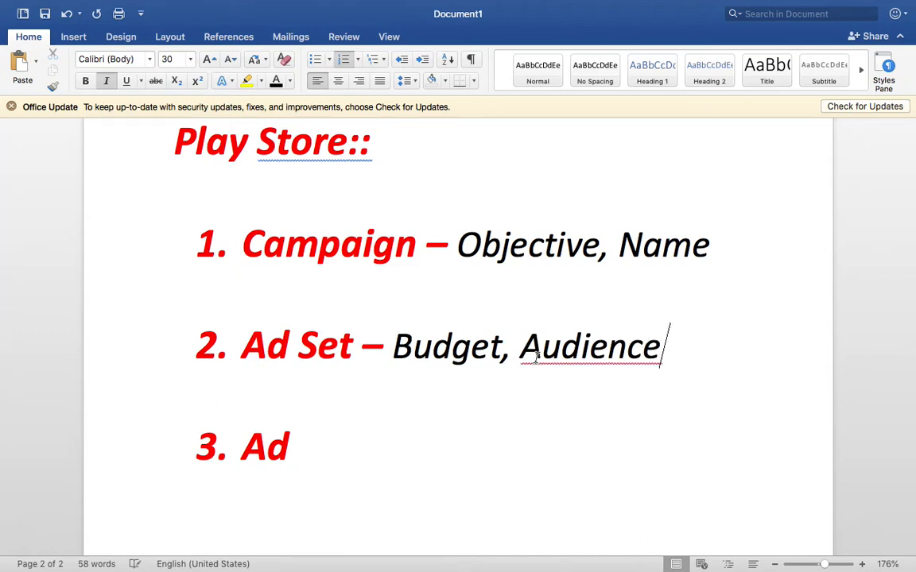
pyautogui.write(',')
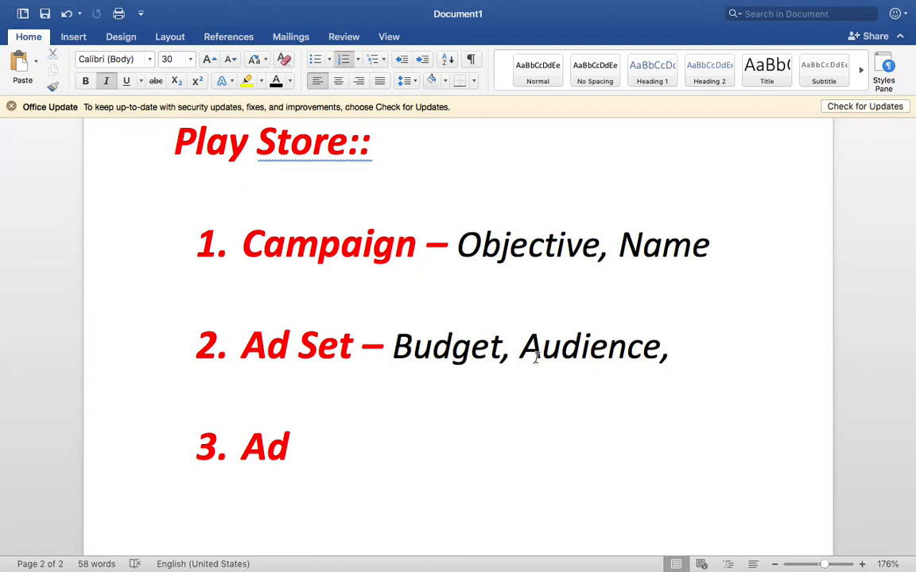
pyautogui.doubleClick(598, 351)
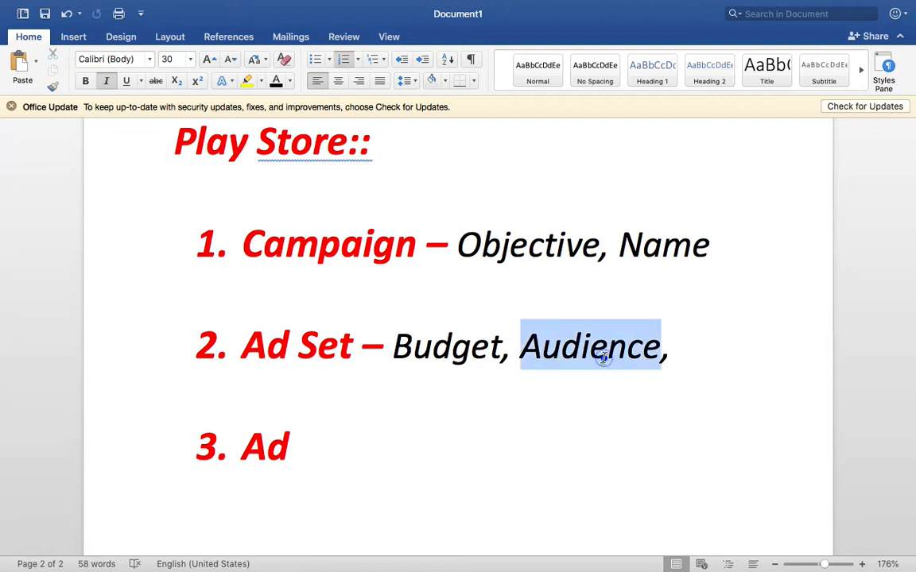
pyautogui.click(683, 352)
pyautogui.press('BackSpace')
pyautogui.write('(')
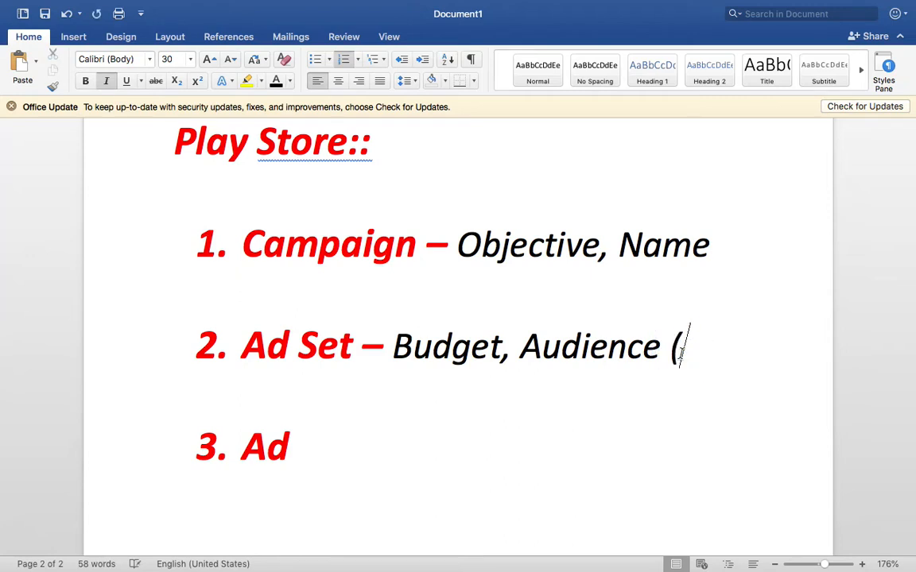
pyautogui.write('Ahe')
pyautogui.press('BackSpace')
pyautogui.press('BackSpace')
pyautogui.write('ge')
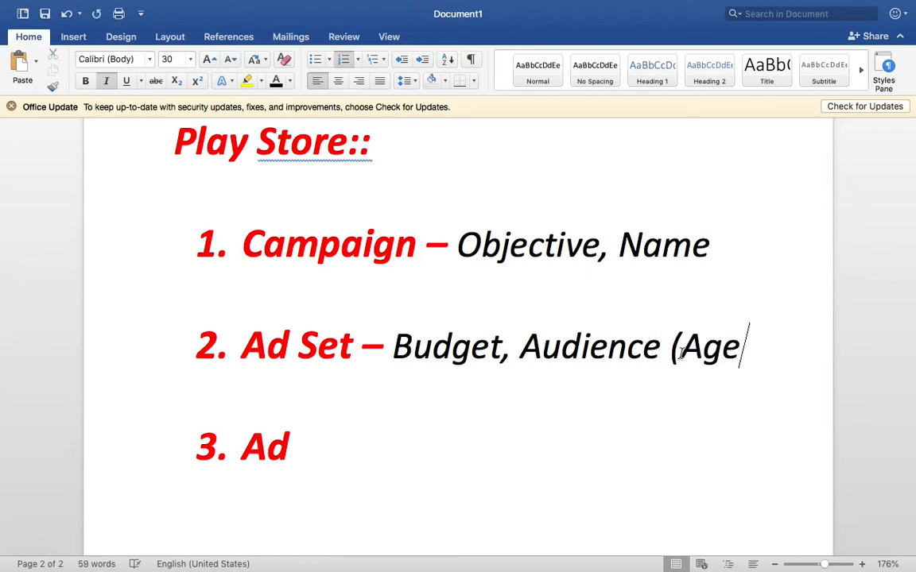
pyautogui.write(', Gender, ')
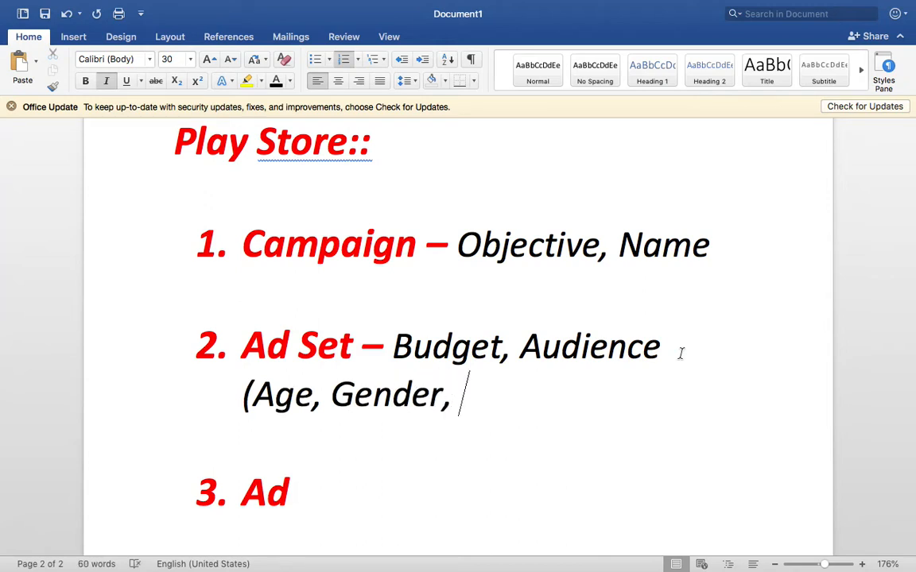
pyautogui.write('Location')
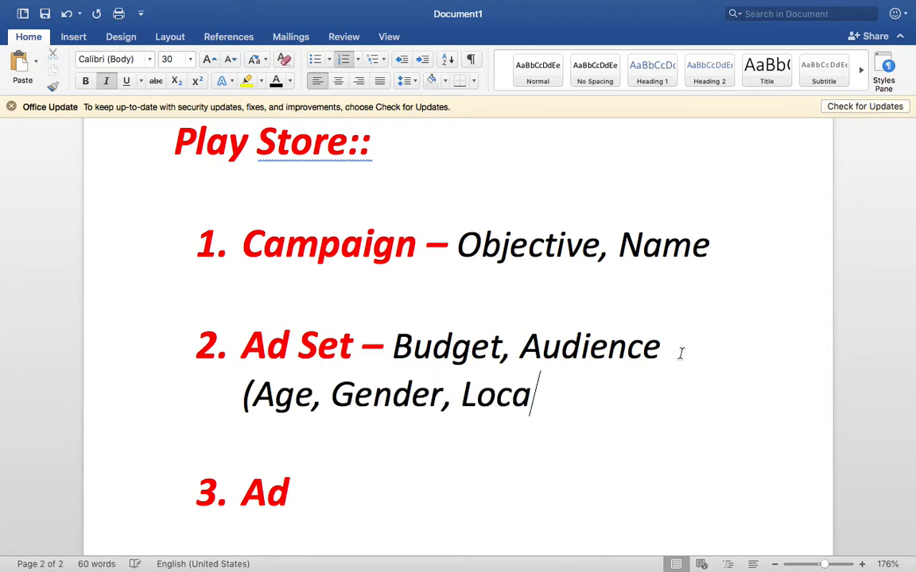
pyautogui.write(', Educat')
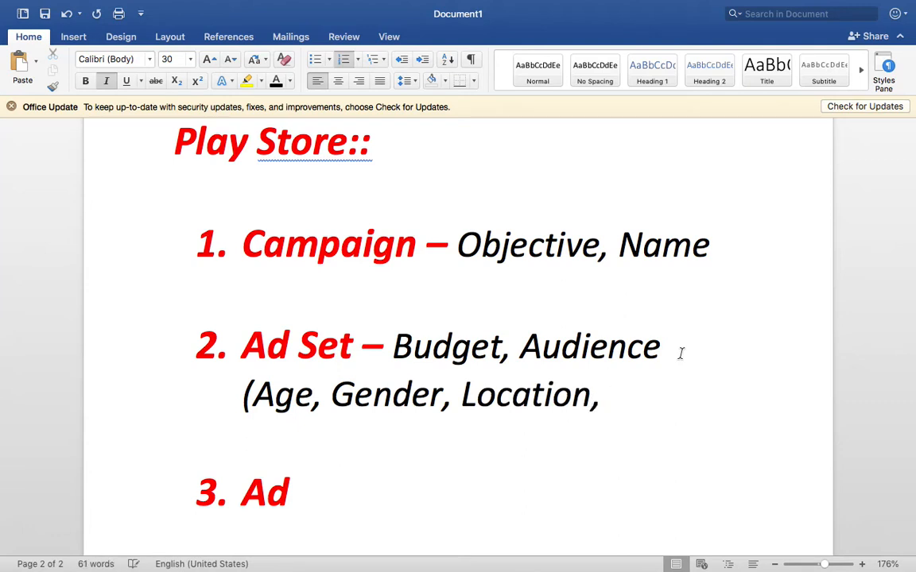
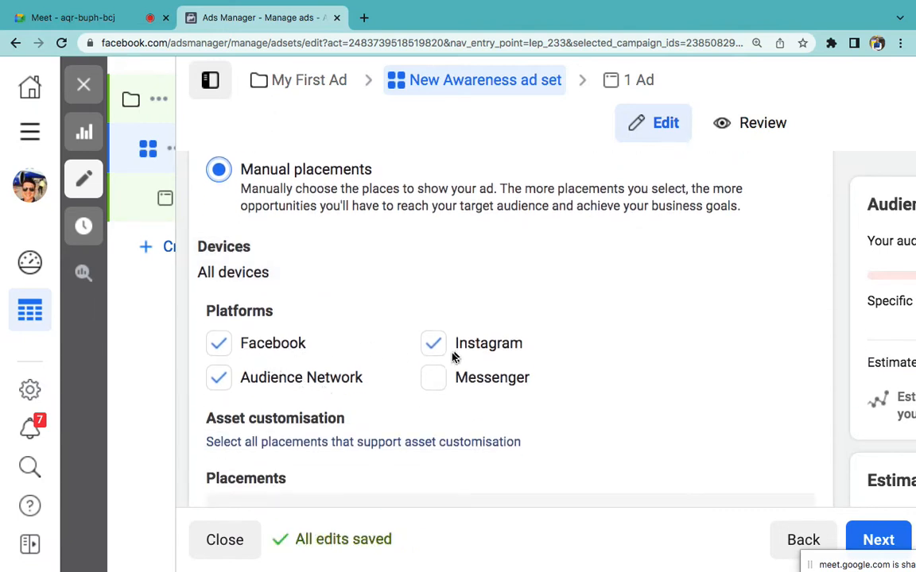
# Step: Leave only Facebook ticked under Platforms, with Instagram, Audience Network and Messenger turned off
pyautogui.click(435, 380)
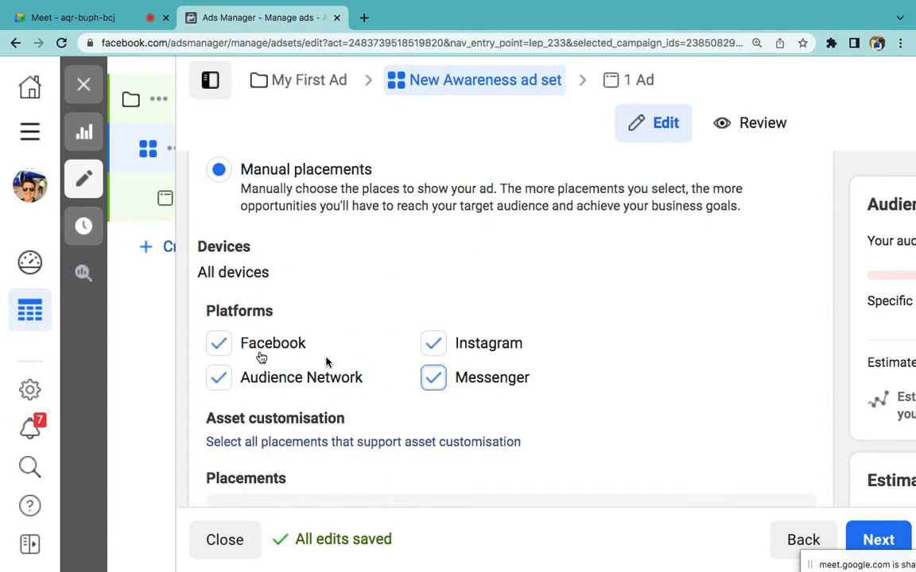
pyautogui.click(219, 344)
pyautogui.click(218, 377)
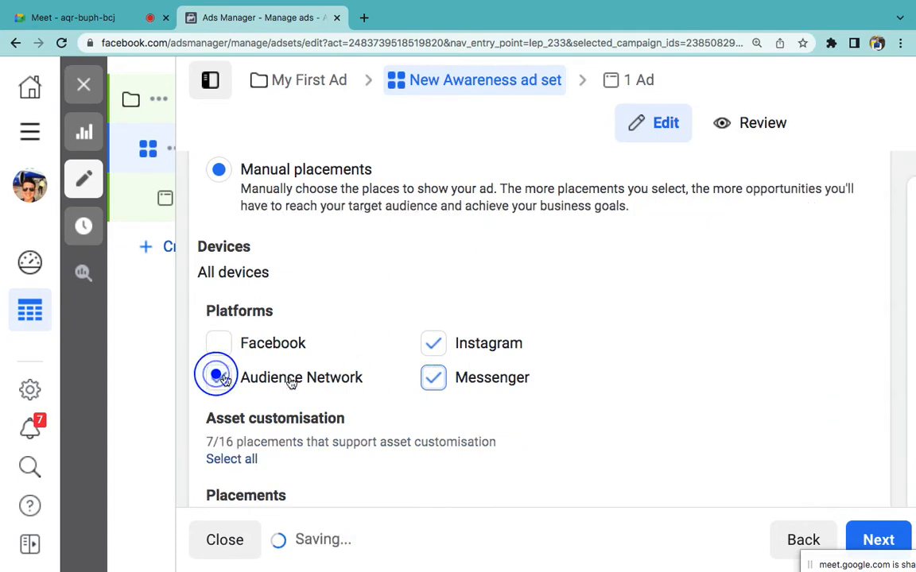
pyautogui.click(433, 381)
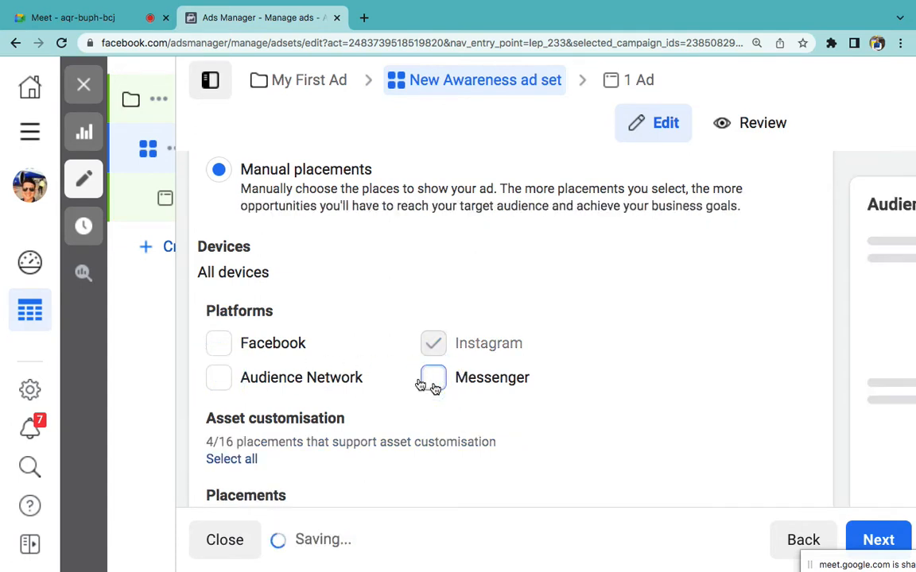
pyautogui.click(221, 346)
pyautogui.click(435, 349)
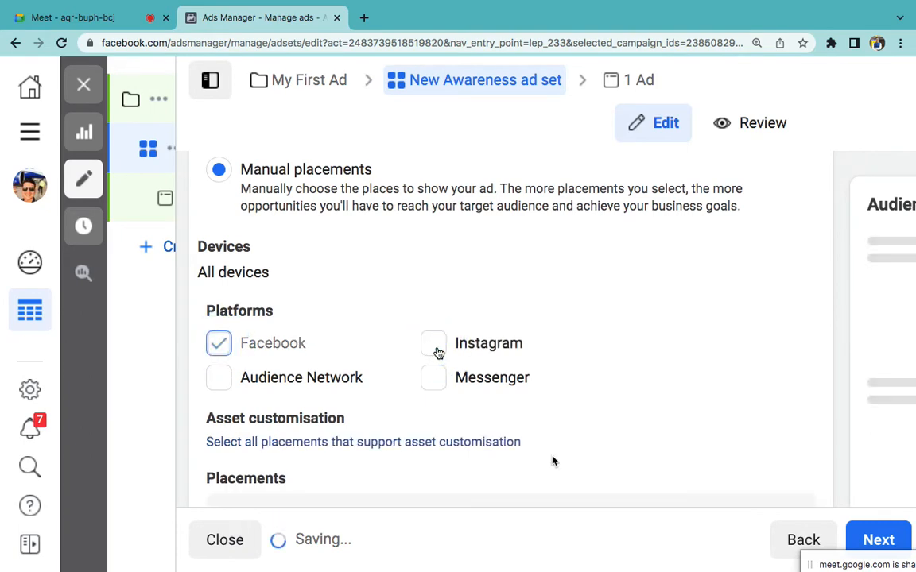
# Step: Select the word 'Placements' in the Word outline, then return to Ads Manager
pyautogui.moveTo(627, 553)
pyautogui.click(557, 529)
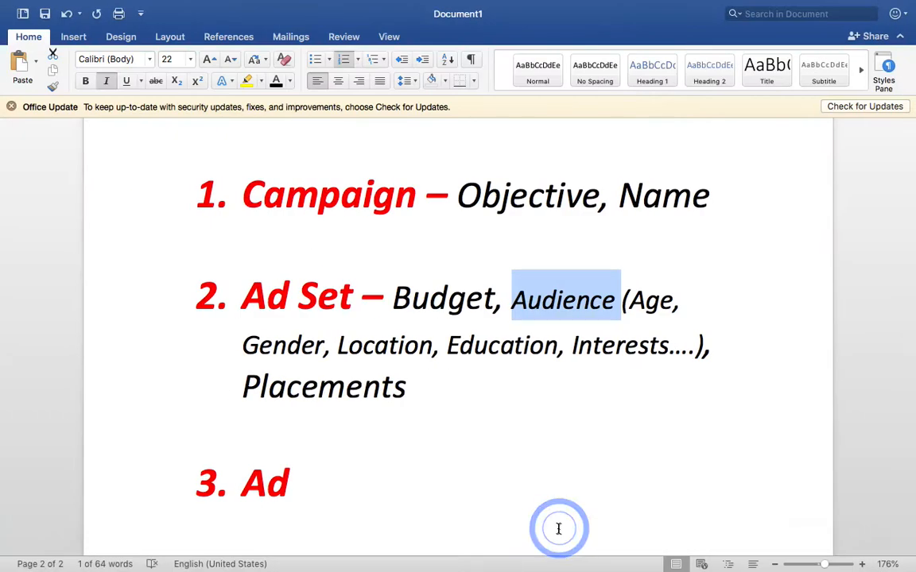
pyautogui.click(395, 387)
pyautogui.doubleClick(395, 387)
pyautogui.hotkey('ctrl', 'Right')
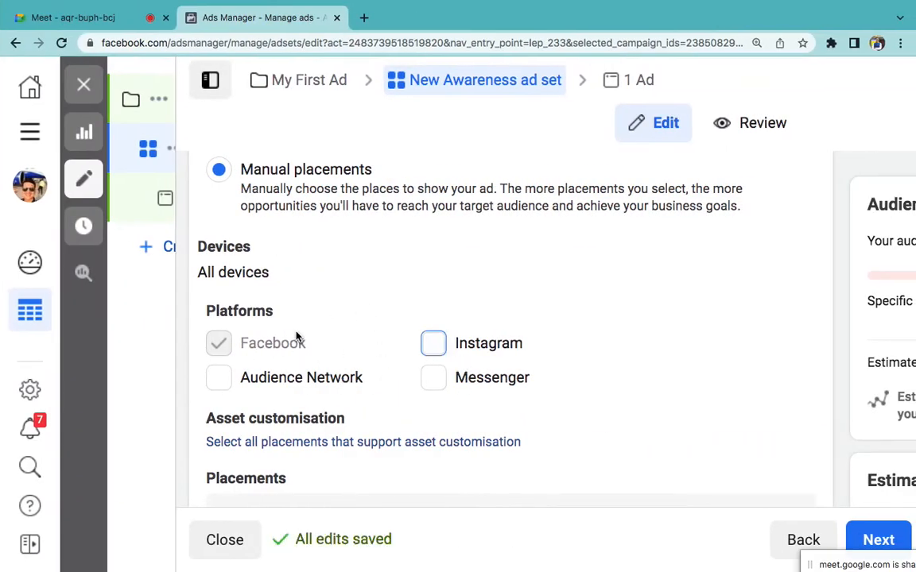
pyautogui.scroll(4, 297, 337)
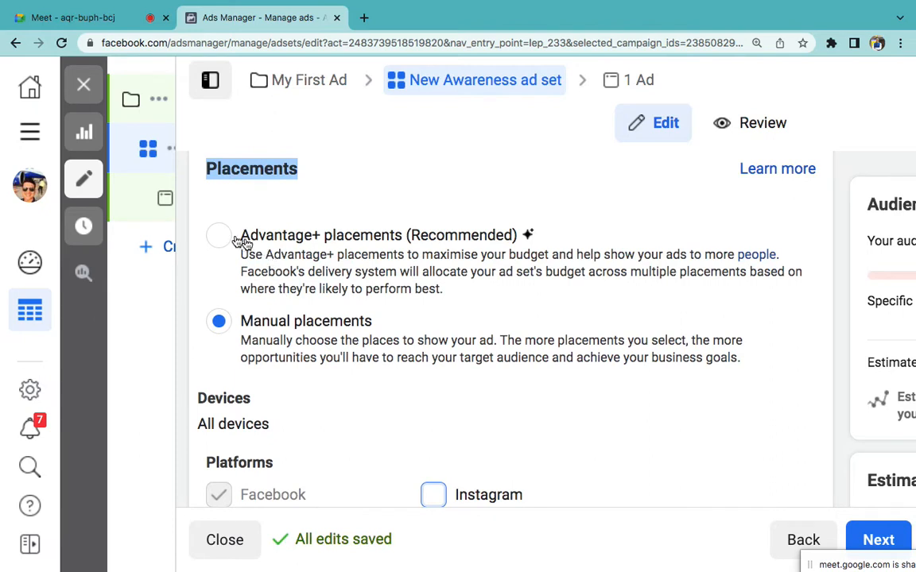
# Step: Choose Advantage+ placements (Recommended) and continue to the ad step of the campaign
pyautogui.click(226, 236)
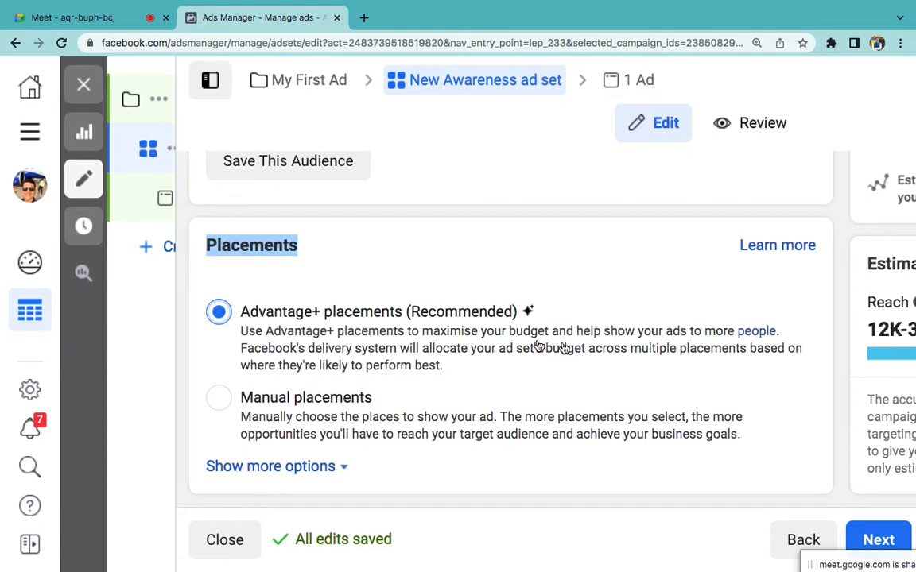
pyautogui.scroll(10, 530, 346)
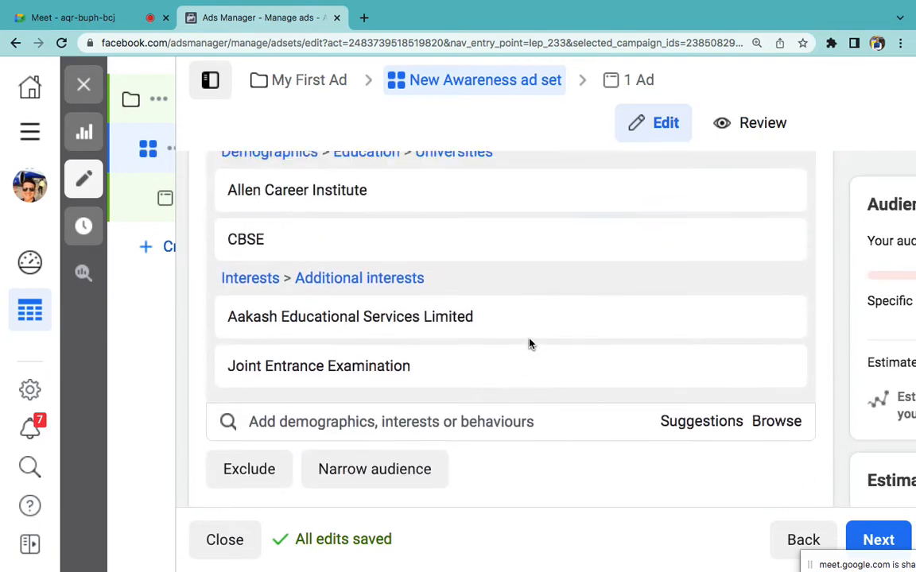
pyautogui.scroll(5, 530, 344)
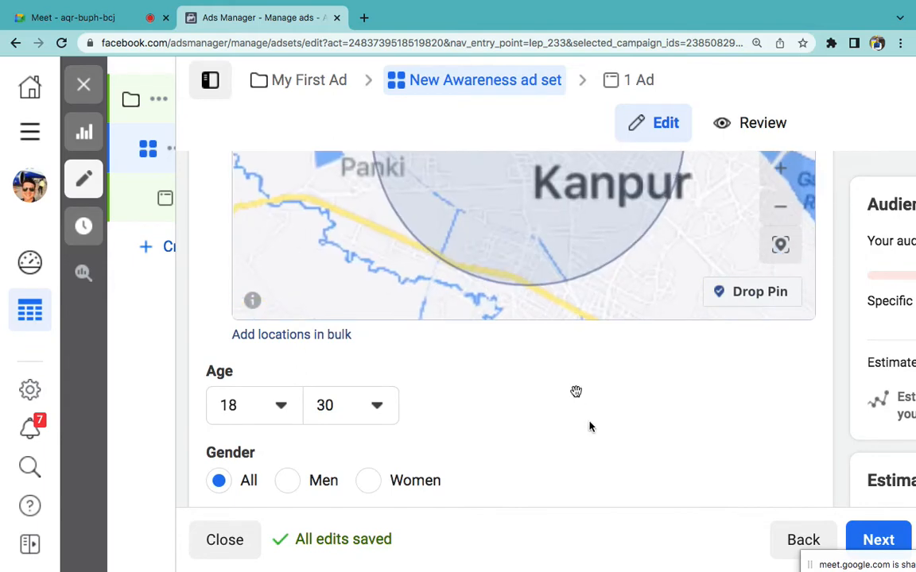
pyautogui.scroll(10, 589, 427)
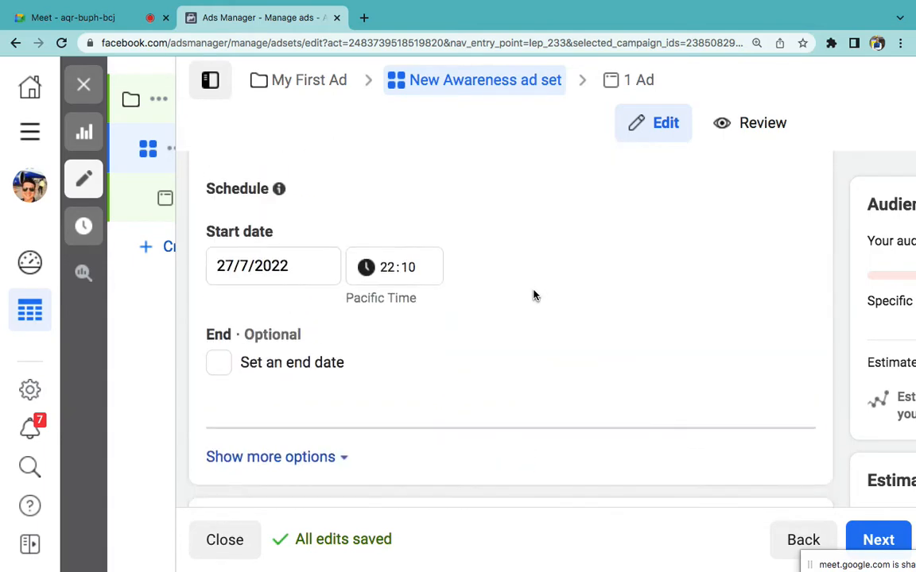
pyautogui.scroll(3, 534, 295)
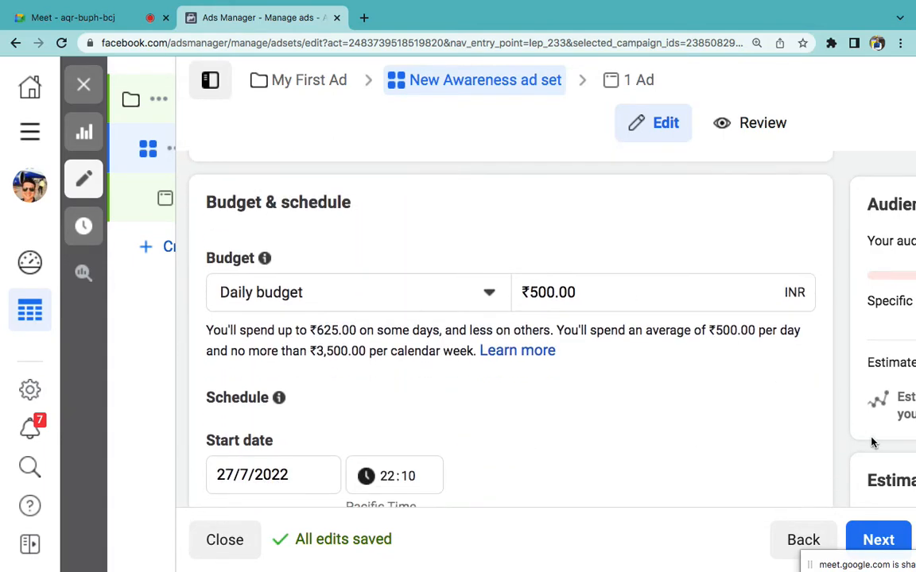
pyautogui.click(878, 524)
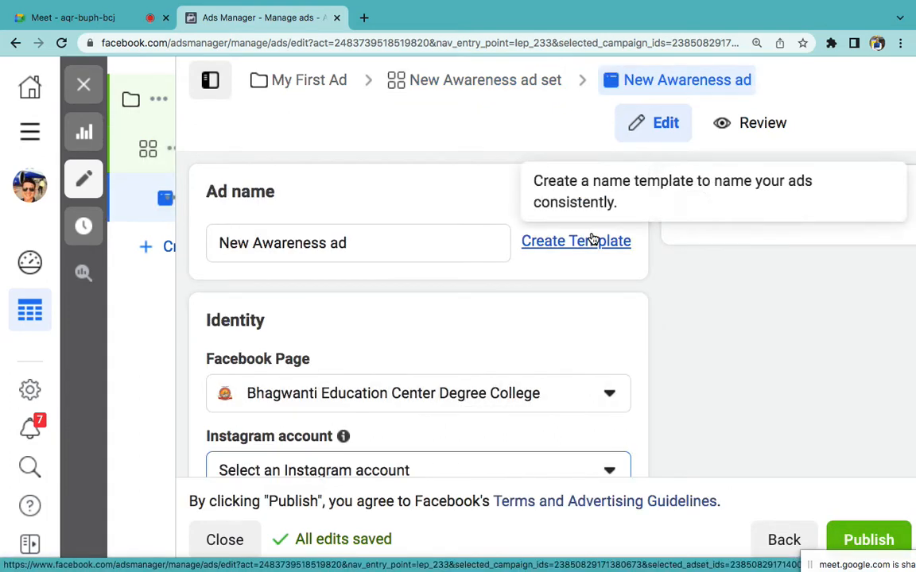
# Step: Scroll through the New Awareness ad settings, then bring the Word outline forward at item 3
pyautogui.scroll(-3, 581, 309)
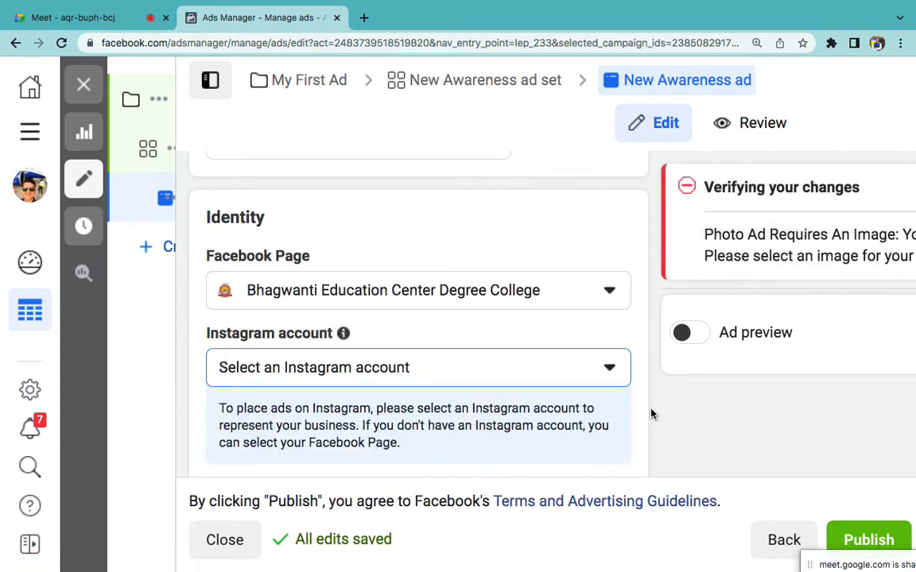
pyautogui.scroll(-3, 650, 413)
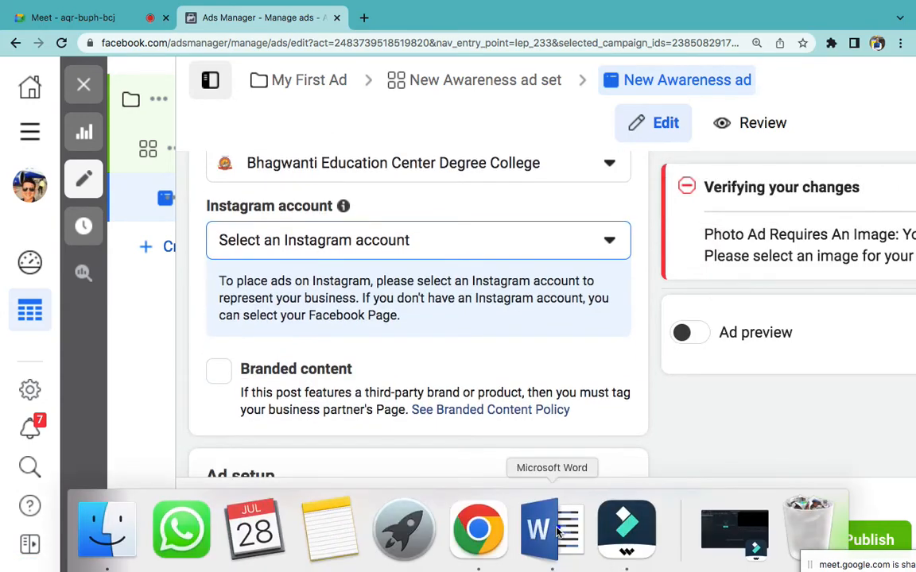
pyautogui.click(537, 527)
# Step: Add '- Image, Video, Text, Headline, Button' after '3. Ad' and make it black
pyautogui.click(413, 470)
pyautogui.scroll(-2, 414, 469)
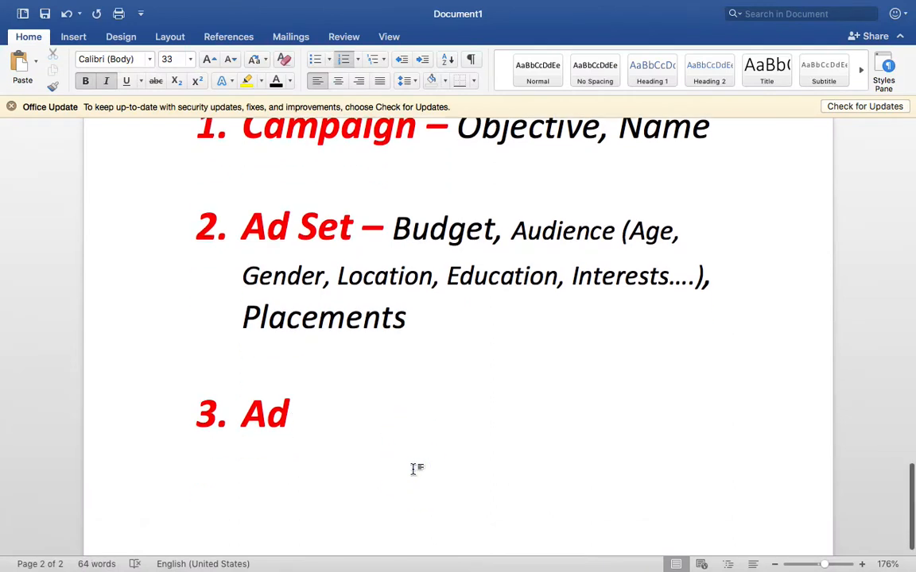
pyautogui.write('- I')
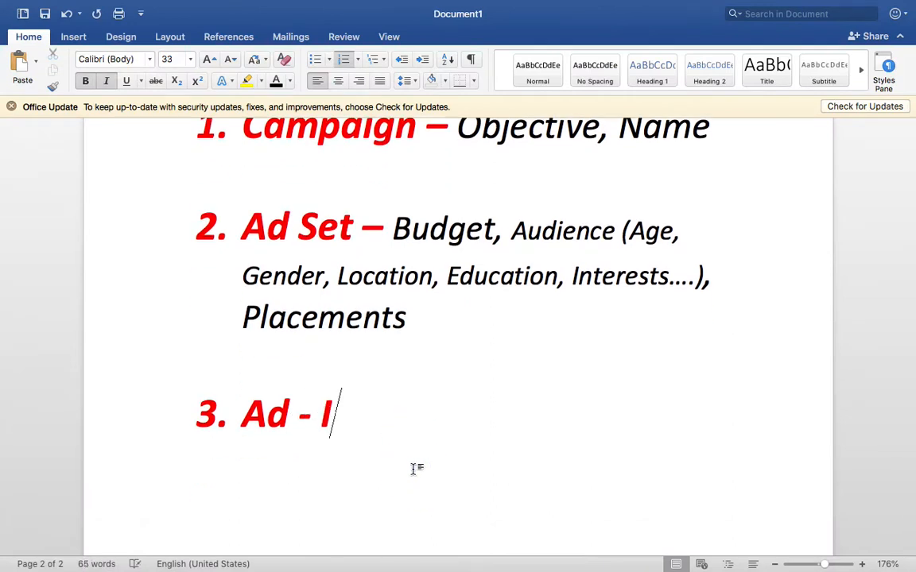
pyautogui.write('mage, Vi')
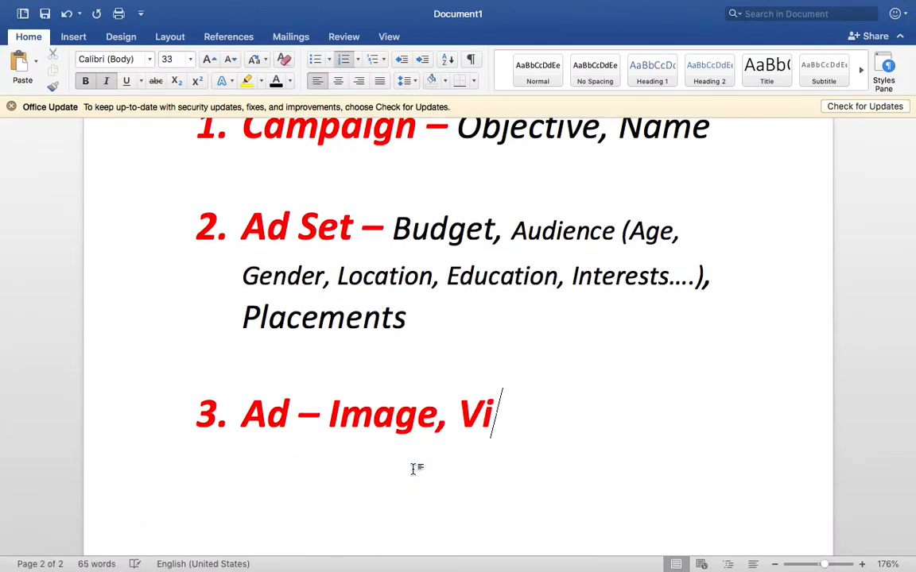
pyautogui.write('deo, Text')
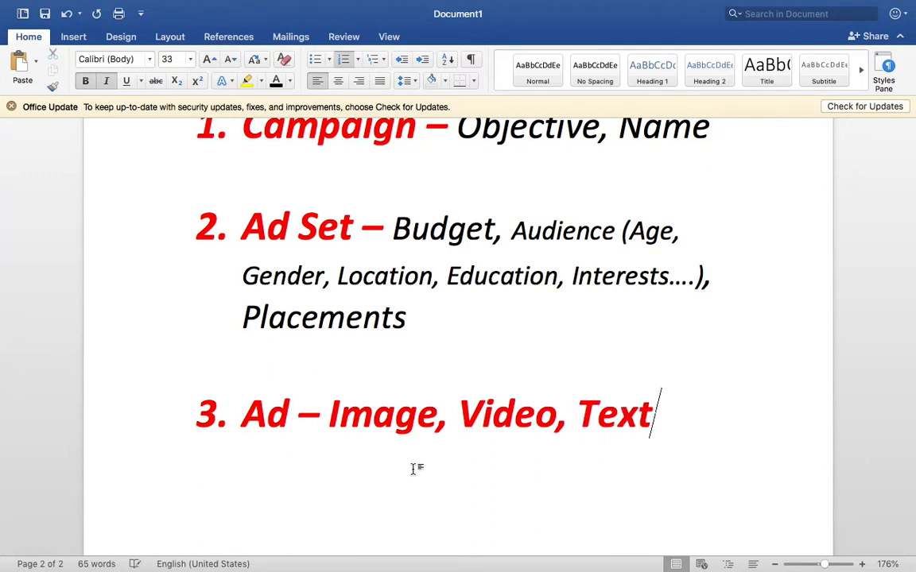
pyautogui.write(', Headline,')
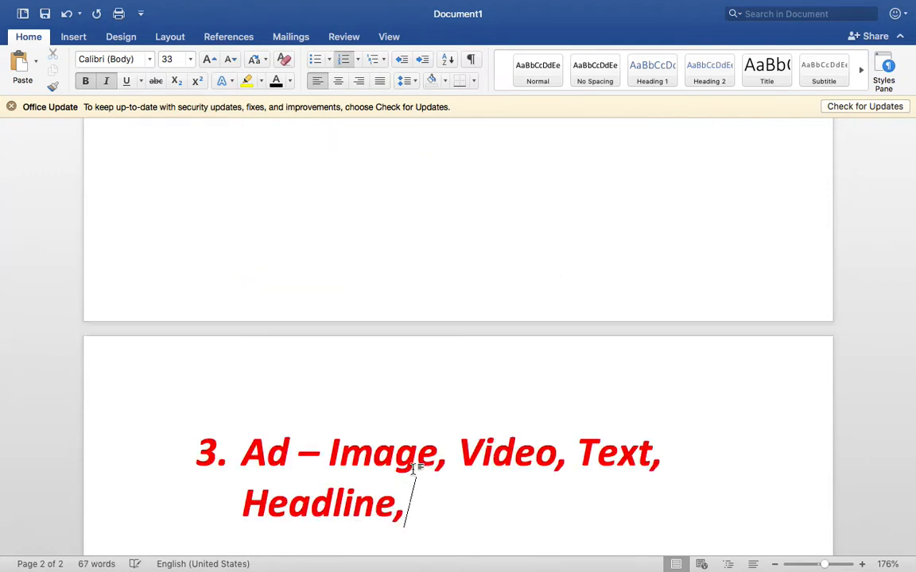
pyautogui.write(' Button')
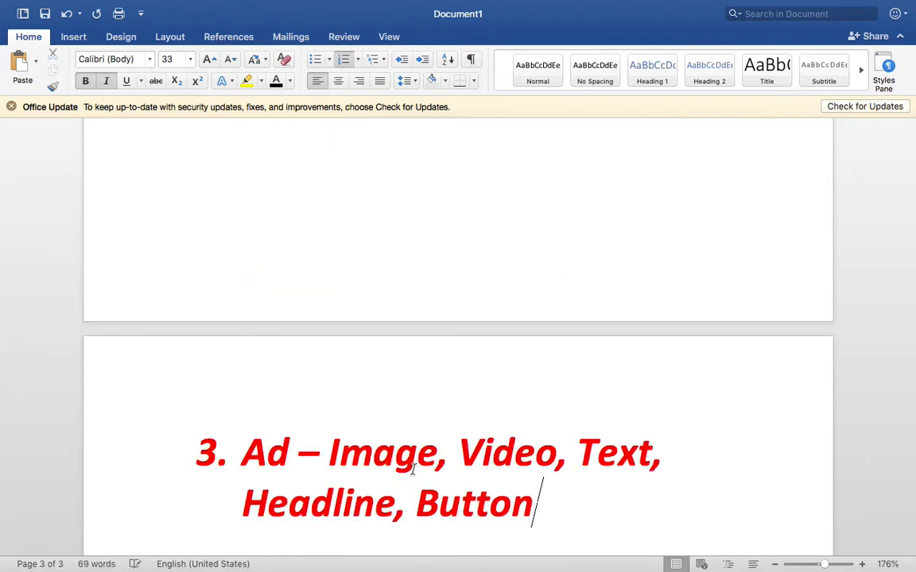
pyautogui.scroll(-3, 413, 470)
pyautogui.moveTo(576, 411); pyautogui.dragTo(335, 316)
pyautogui.click(276, 80)
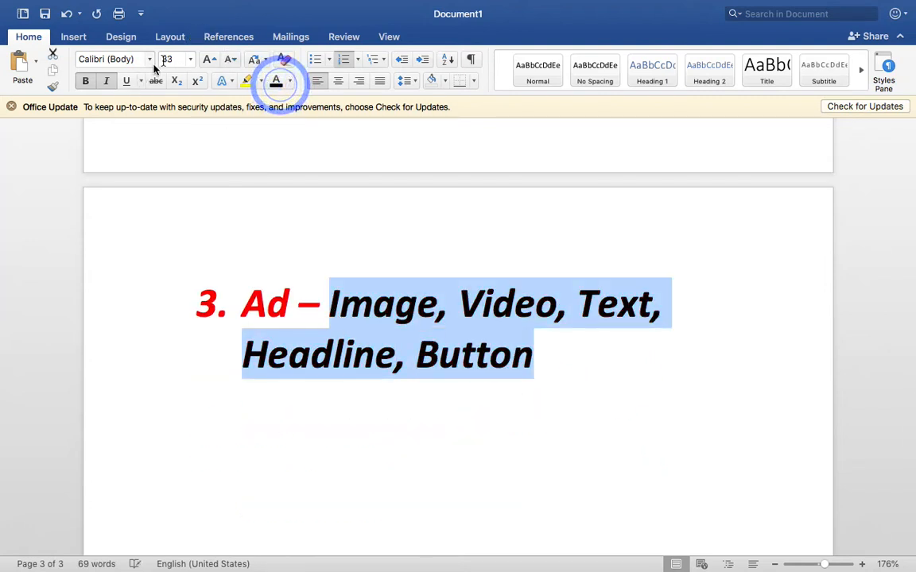
# Step: Remove the blank lines and page break before item 3
pyautogui.scroll(5, 248, 272)
pyautogui.click(220, 306)
pyautogui.press('BackSpace')
pyautogui.press('BackSpace')
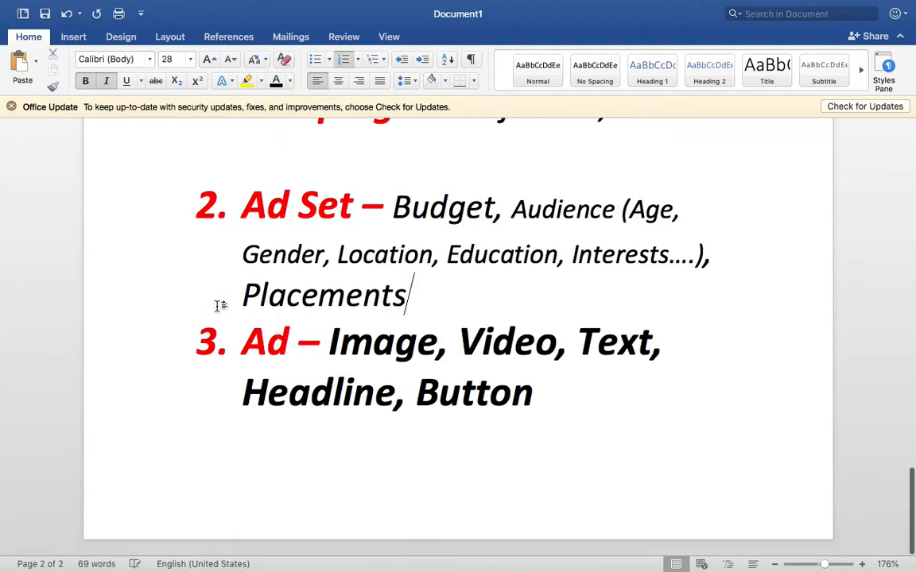
pyautogui.scroll(3, 220, 305)
pyautogui.scroll(2, 221, 305)
pyautogui.scroll(-3, 220, 306)
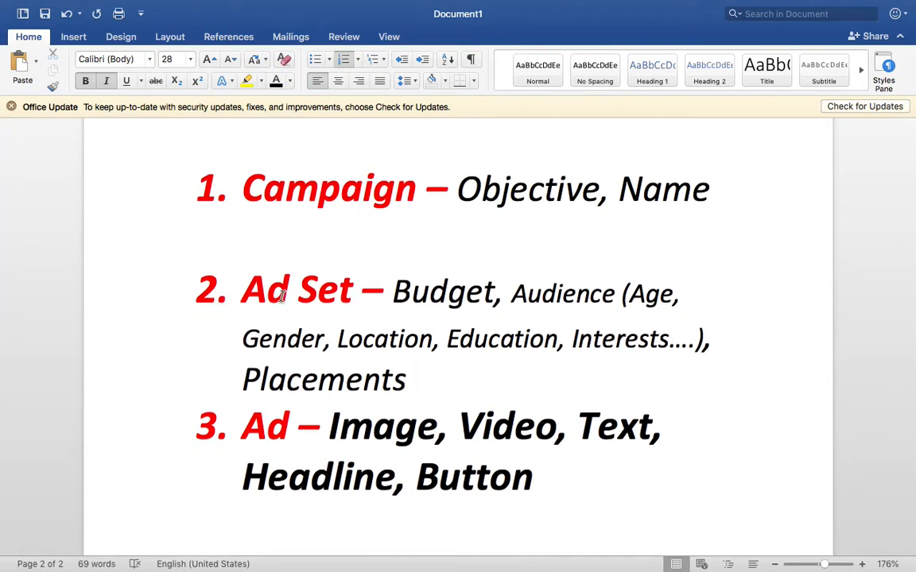
# Step: Make the Image-to-Button list text plain 28 pt, without bold or italics
pyautogui.moveTo(589, 483); pyautogui.dragTo(335, 436)
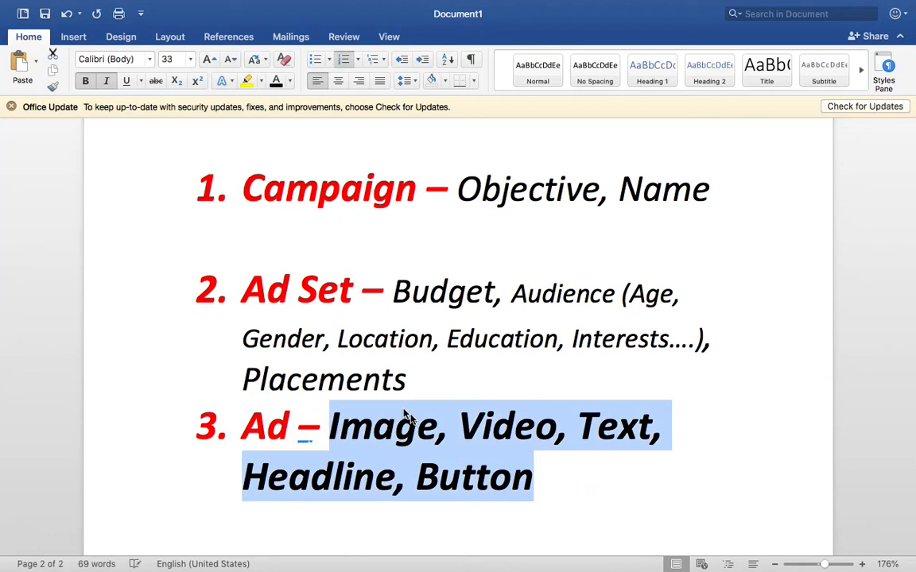
pyautogui.click(83, 81)
pyautogui.click(105, 81)
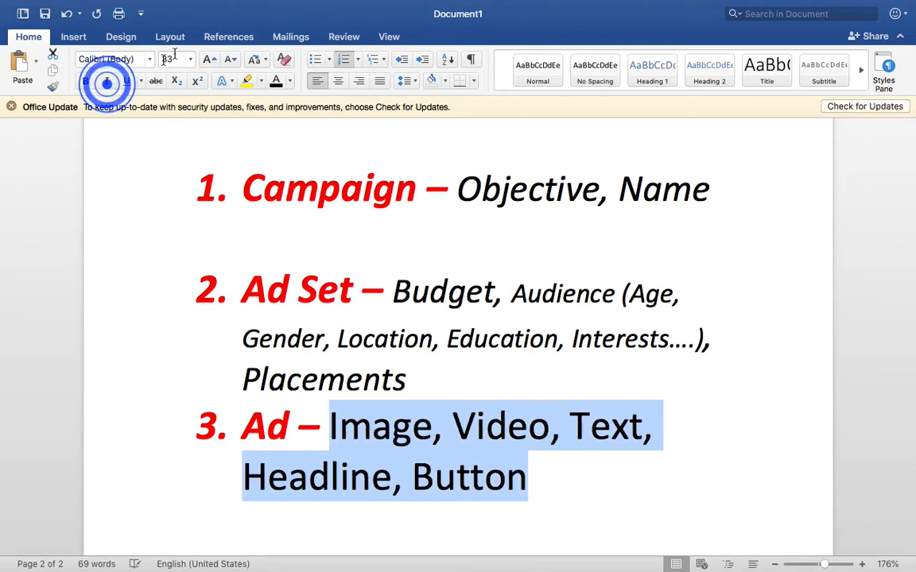
pyautogui.click(173, 56)
pyautogui.press('Return')
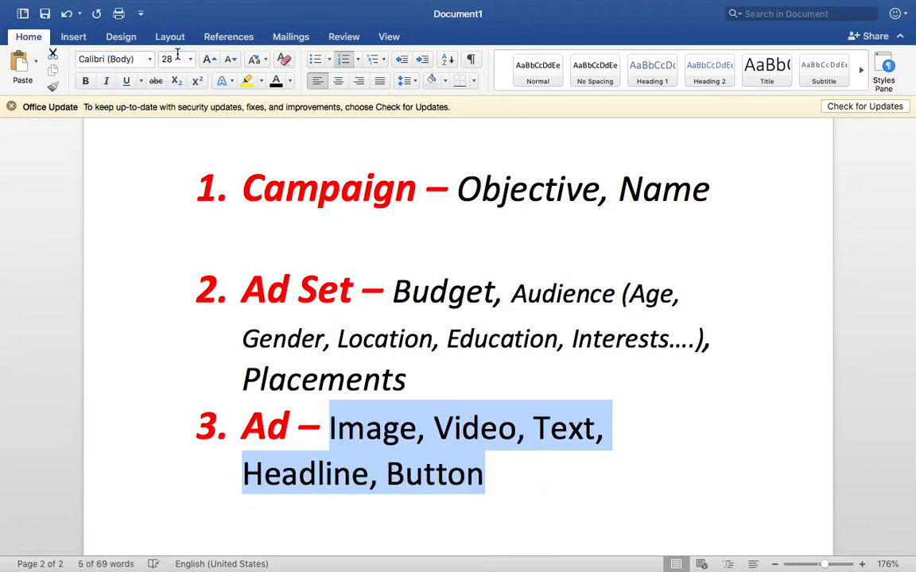
pyautogui.click(486, 360)
pyautogui.moveTo(519, 474); pyautogui.dragTo(259, 437)
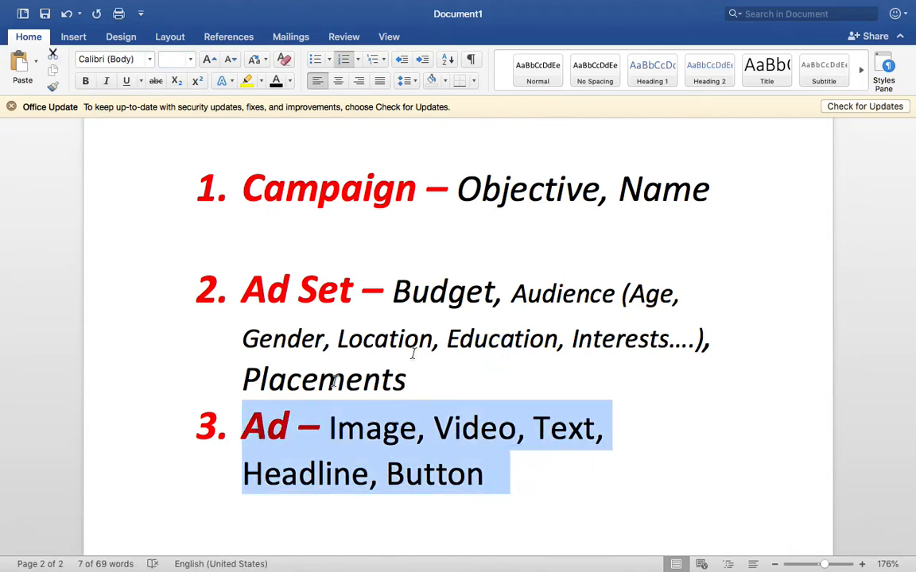
pyautogui.moveTo(433, 380); pyautogui.dragTo(245, 181)
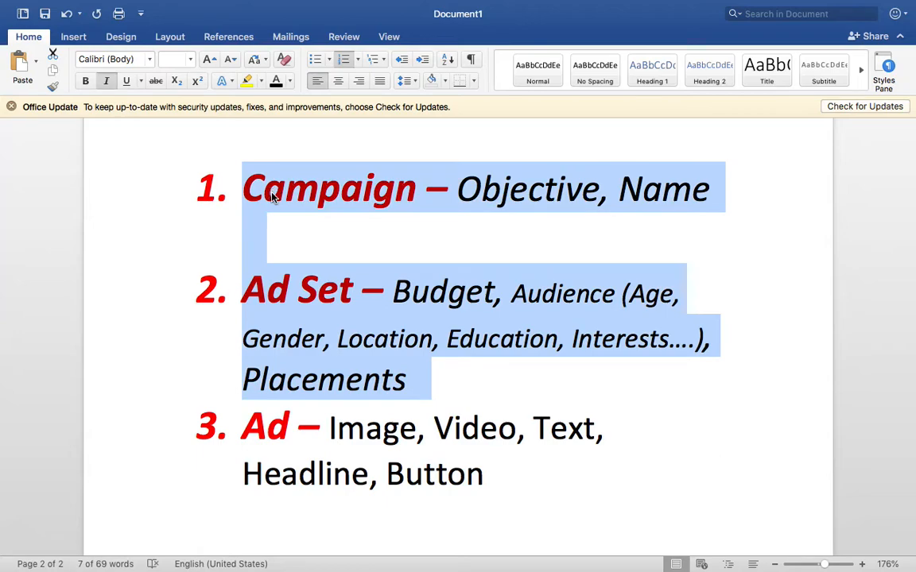
pyautogui.click(541, 451)
pyautogui.moveTo(536, 486); pyautogui.dragTo(333, 449)
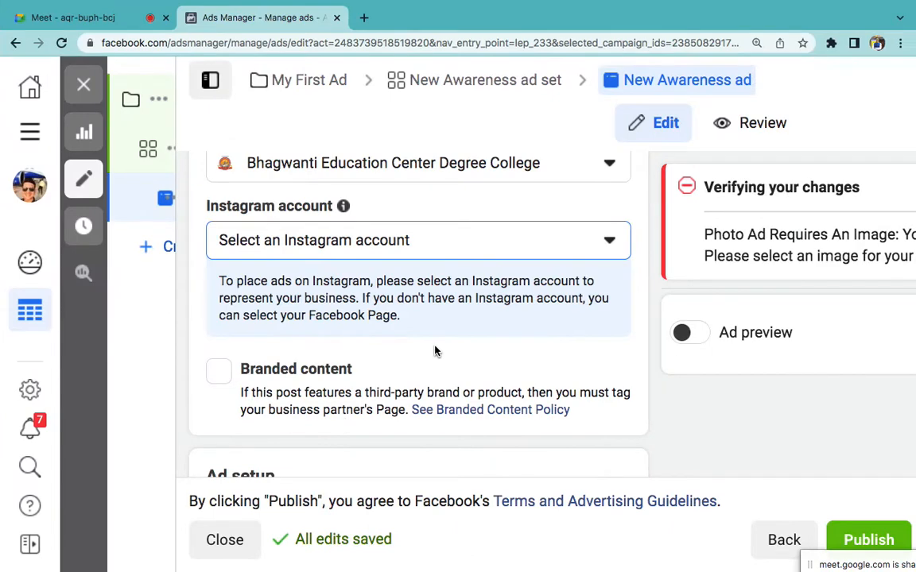
# Step: In the ad's Media section, choose Add media > Add image
pyautogui.scroll(-5, 434, 352)
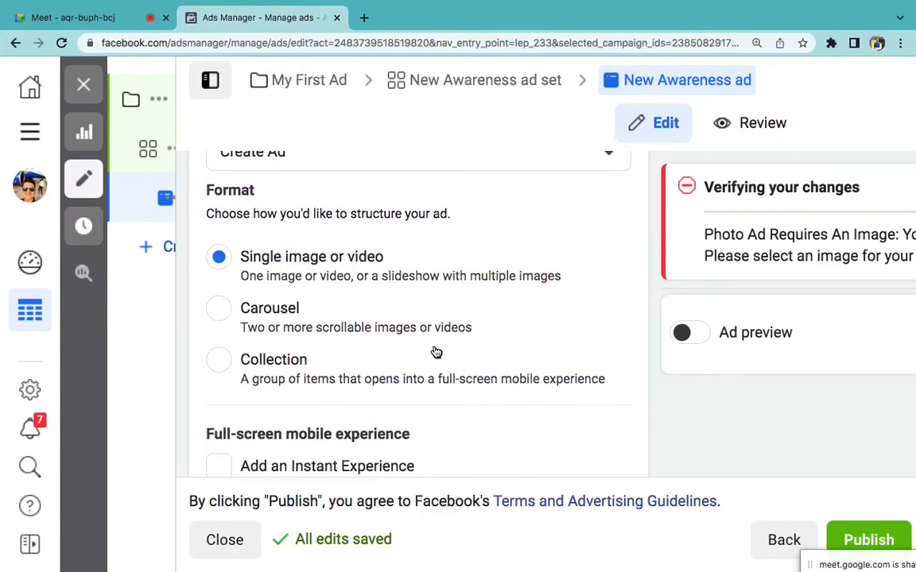
pyautogui.scroll(-1, 393, 284)
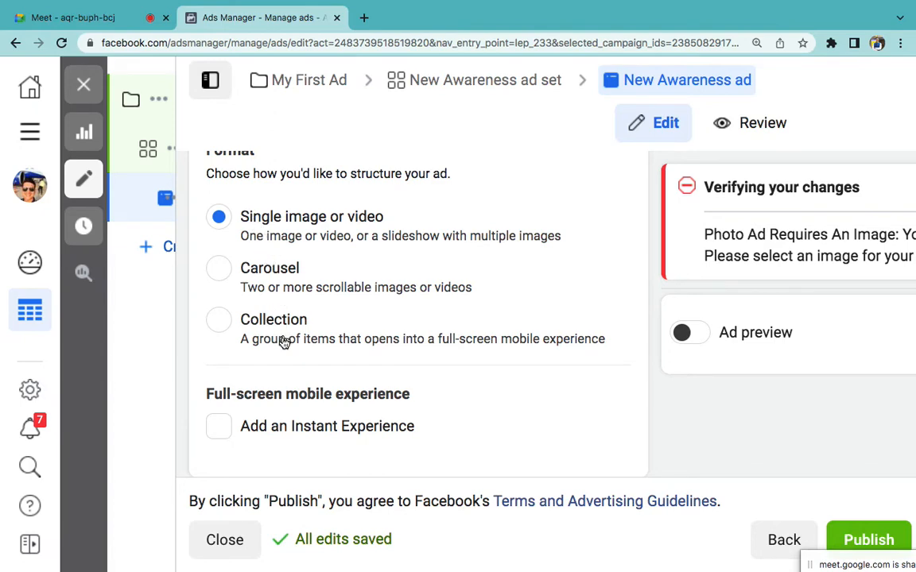
pyautogui.scroll(-4, 401, 337)
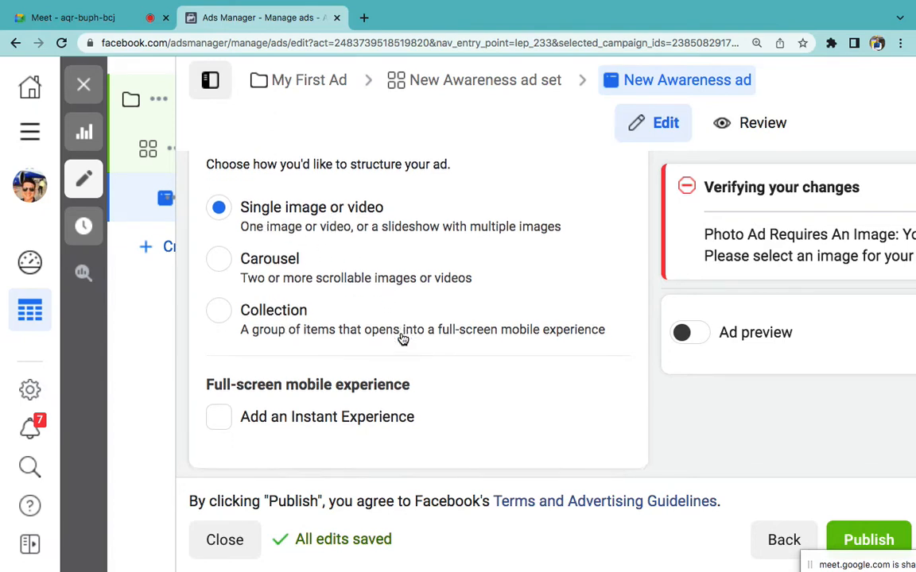
pyautogui.scroll(-6, 401, 337)
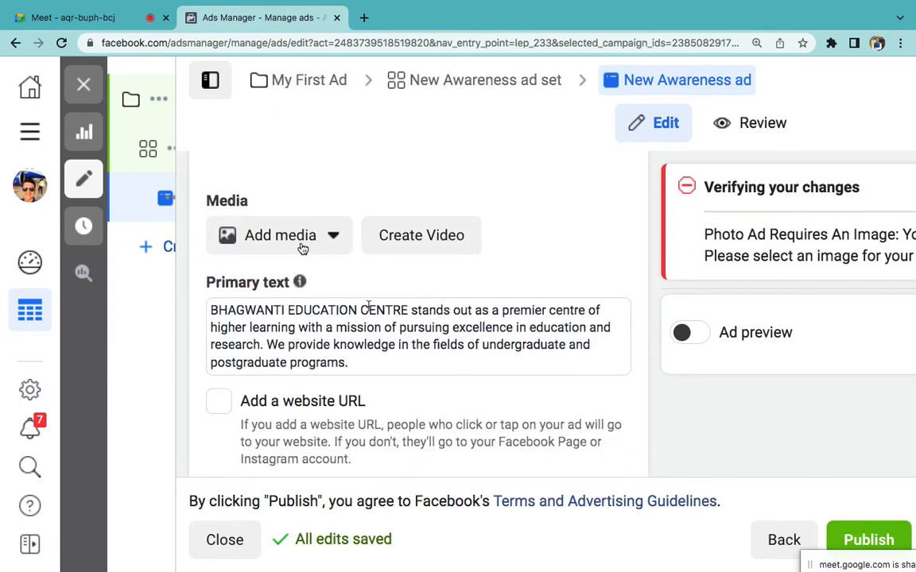
pyautogui.click(285, 235)
pyautogui.click(281, 288)
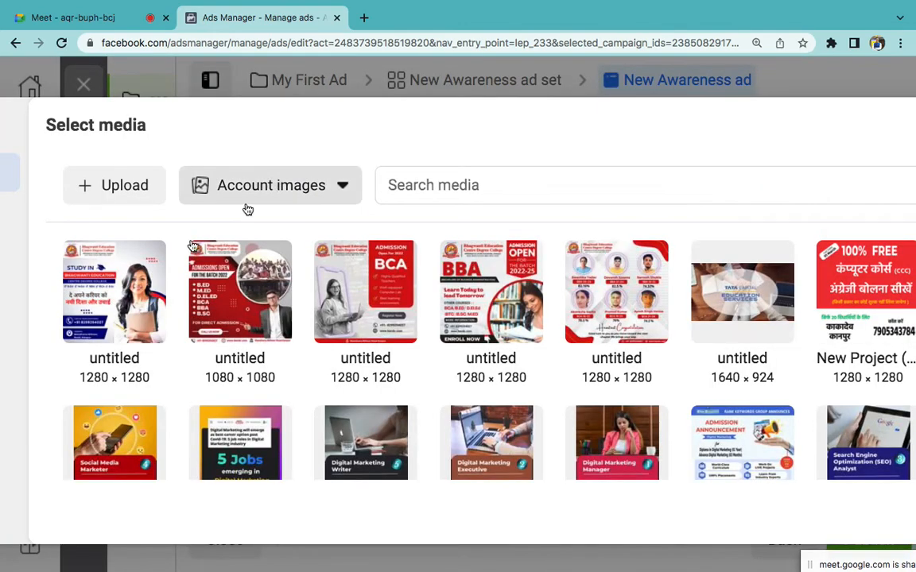
# Step: Choose the BBA admission poster and accept the recommended crops for all 14 placements
pyautogui.click(114, 291)
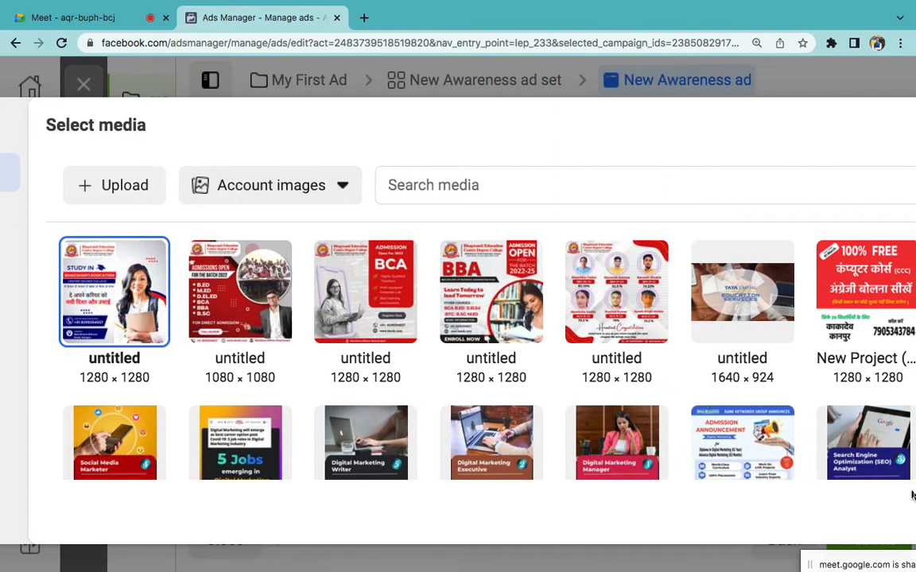
pyautogui.hotkey('ctrl', '-')
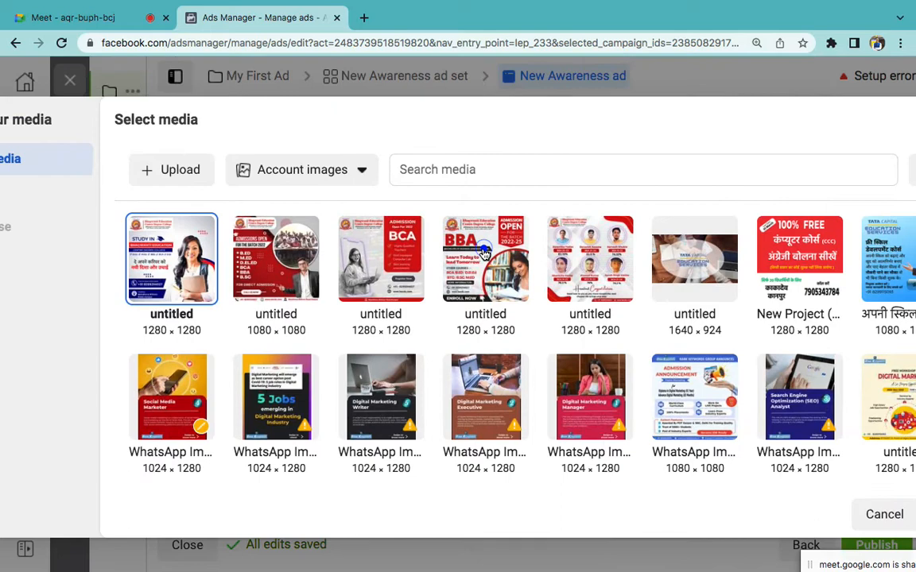
pyautogui.click(483, 253)
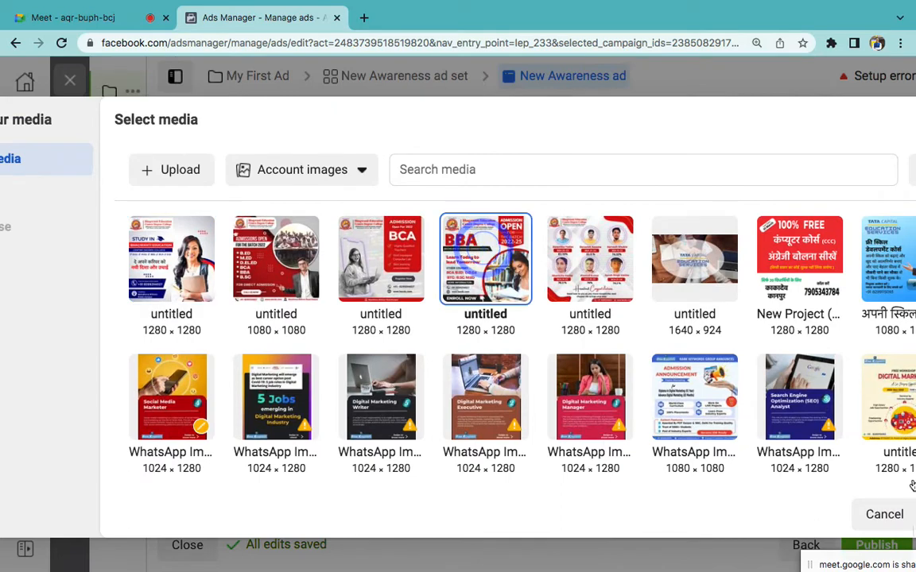
pyautogui.hotkey('ctrl', '-')
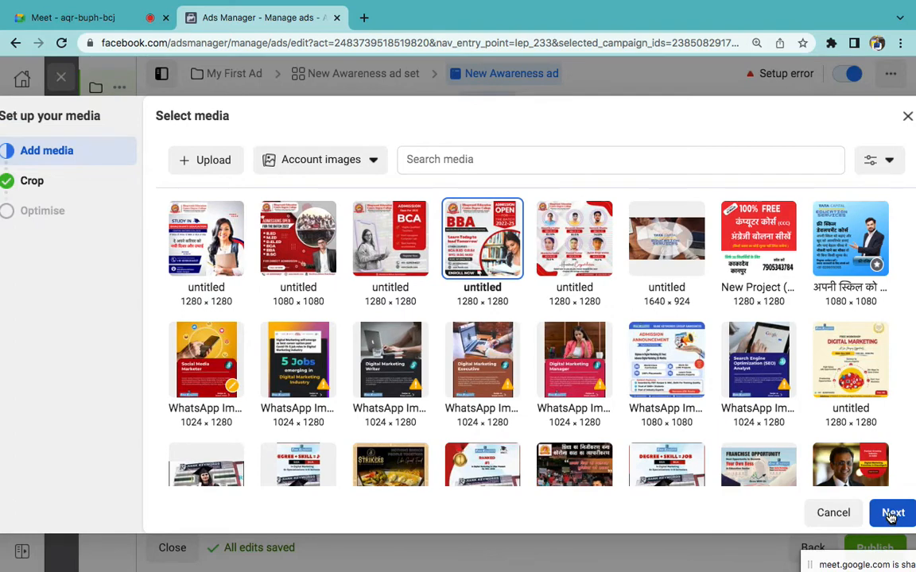
pyautogui.click(890, 514)
pyautogui.click(876, 514)
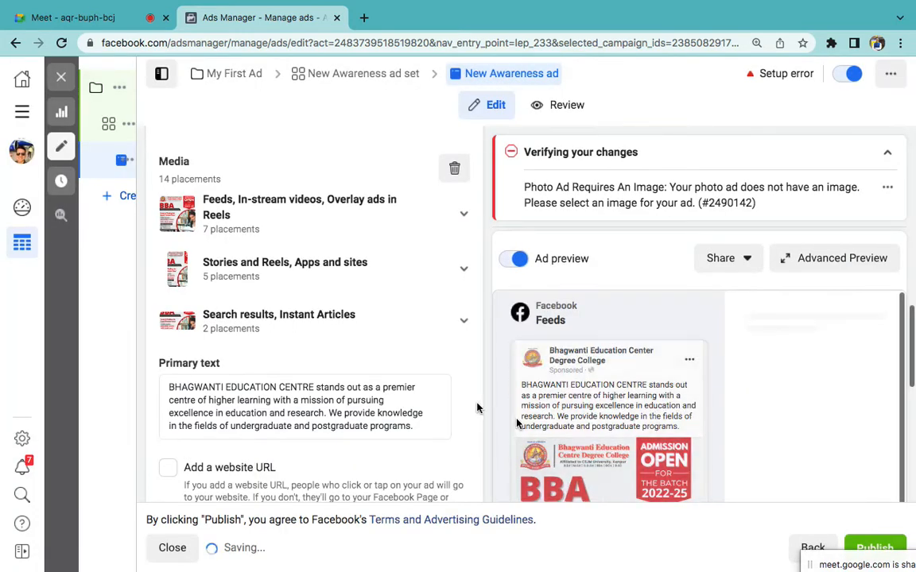
# Step: Select all of the New Awareness ad's primary text and delete it
pyautogui.scroll(-5, 473, 408)
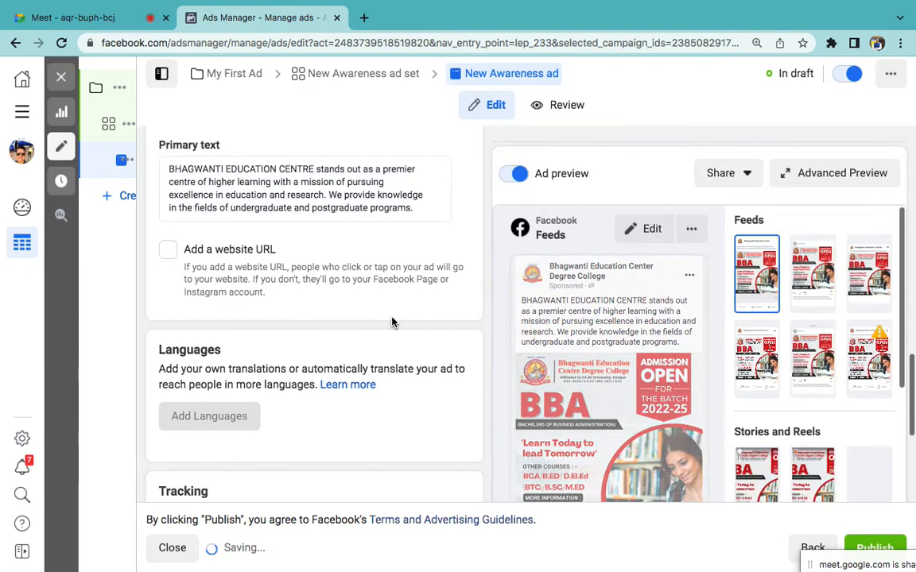
pyautogui.scroll(2, 366, 310)
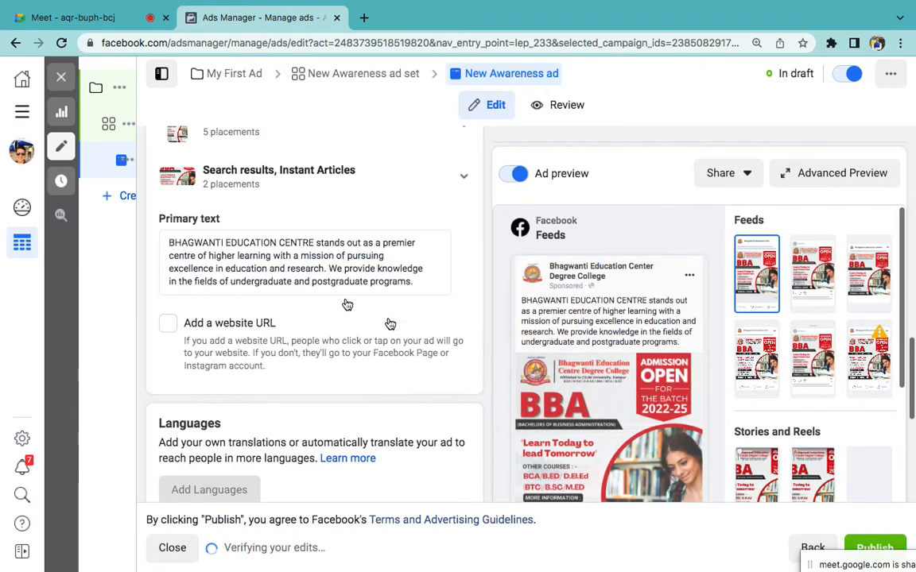
pyautogui.click(258, 269)
pyautogui.hotkey('ctrl', 'a')
pyautogui.press('BackSpace')
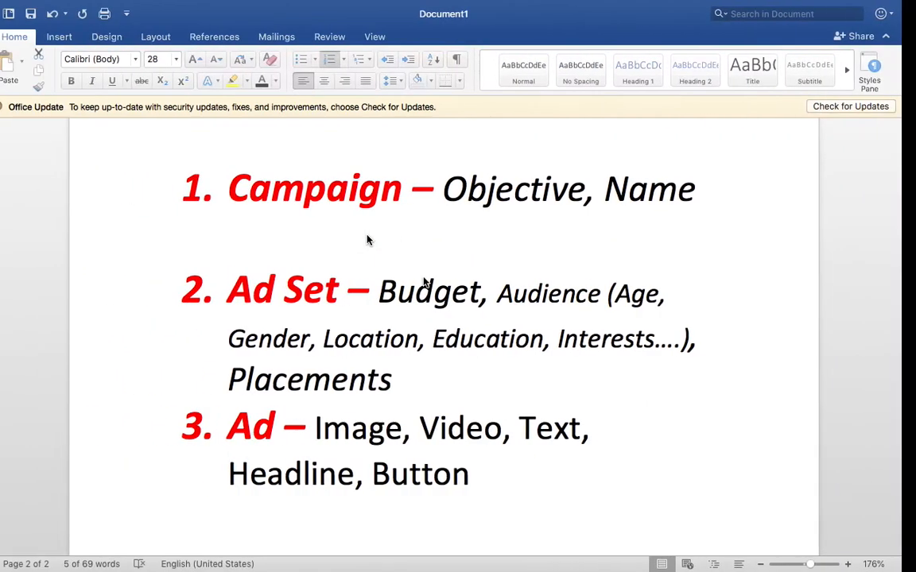
# Step: Add a page break after 'Button' and type '> Facebook Ads Library' followed by two new lines
pyautogui.click(539, 476)
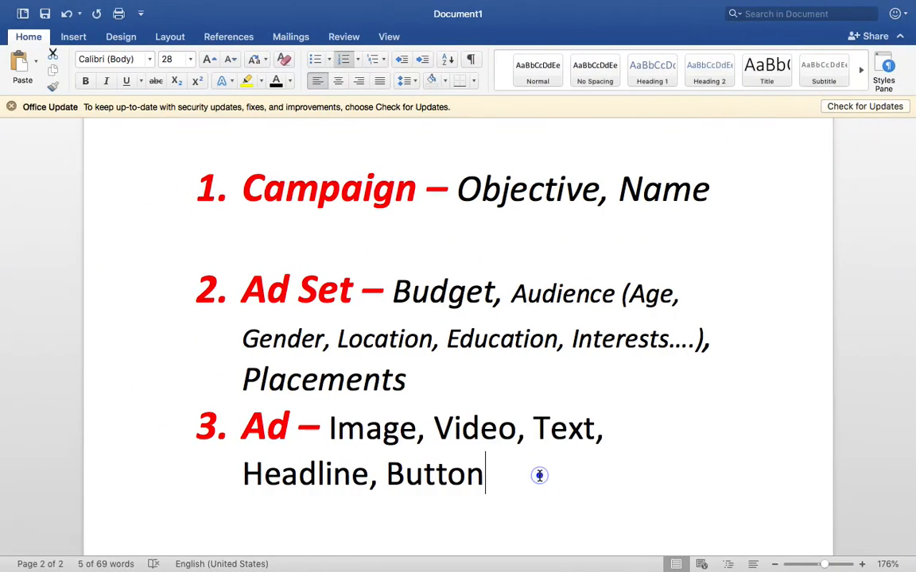
pyautogui.scroll(-2, 540, 477)
pyautogui.press('super+Return')
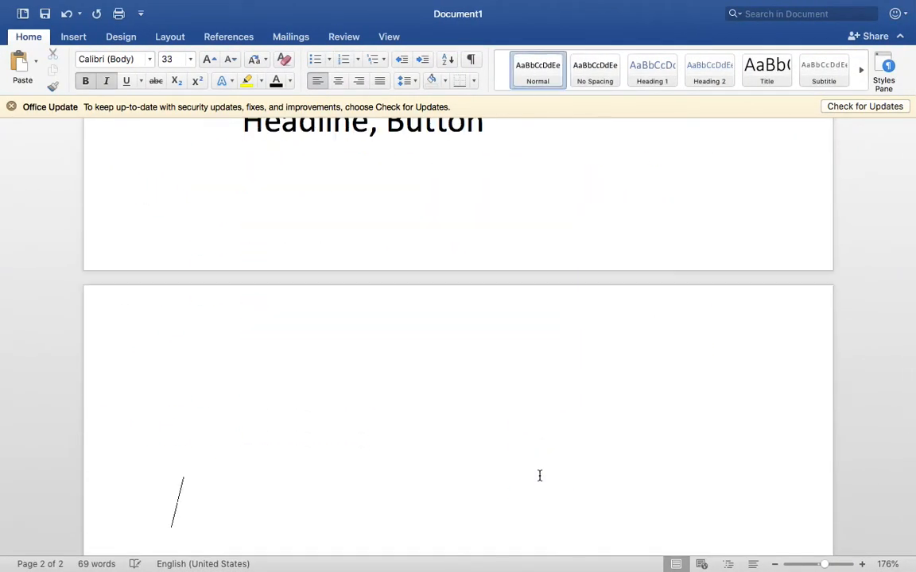
pyautogui.write('> Facebo')
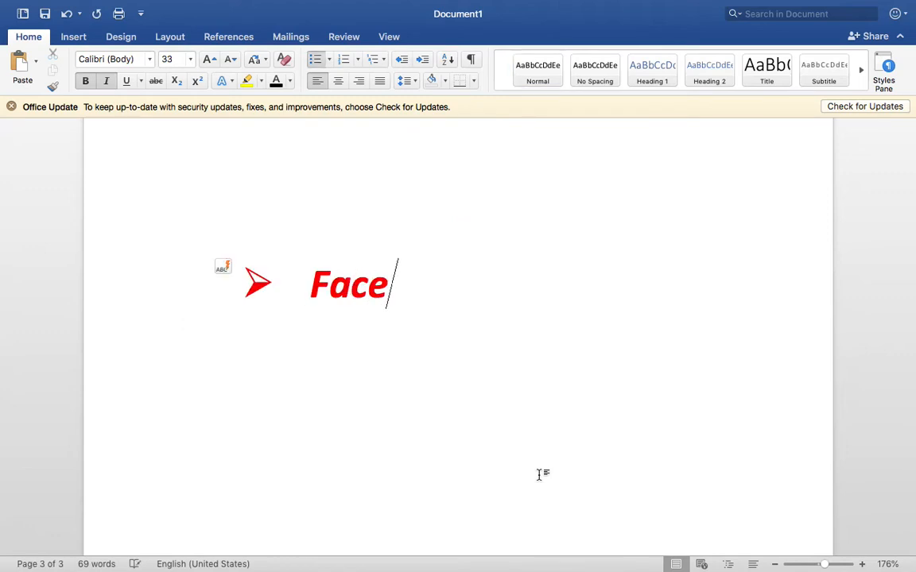
pyautogui.write('ok Ads')
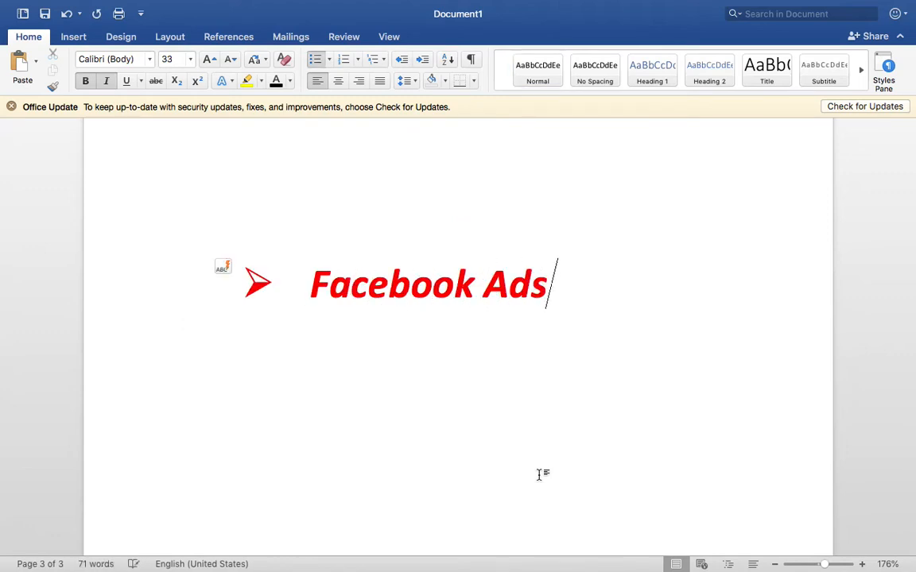
pyautogui.write(' Library')
pyautogui.press('Return')
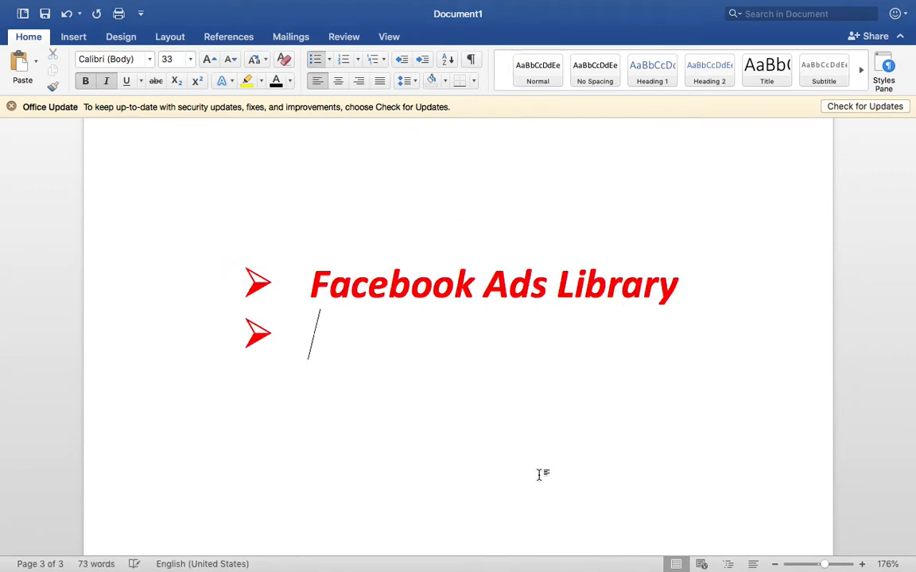
pyautogui.press('Return')
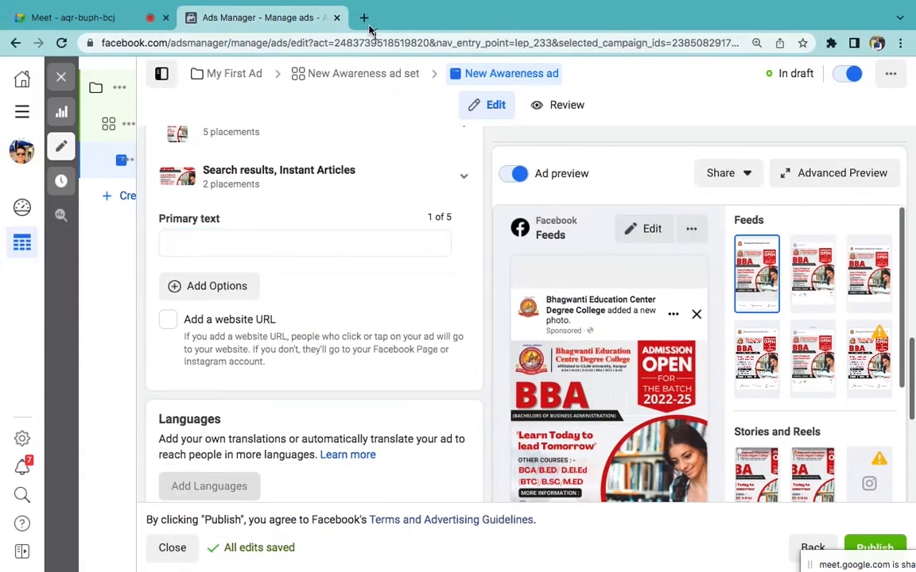
# Step: Search 'facebook ads' in a new Chrome tab and open the Ad Library – Facebook result
pyautogui.click(365, 17)
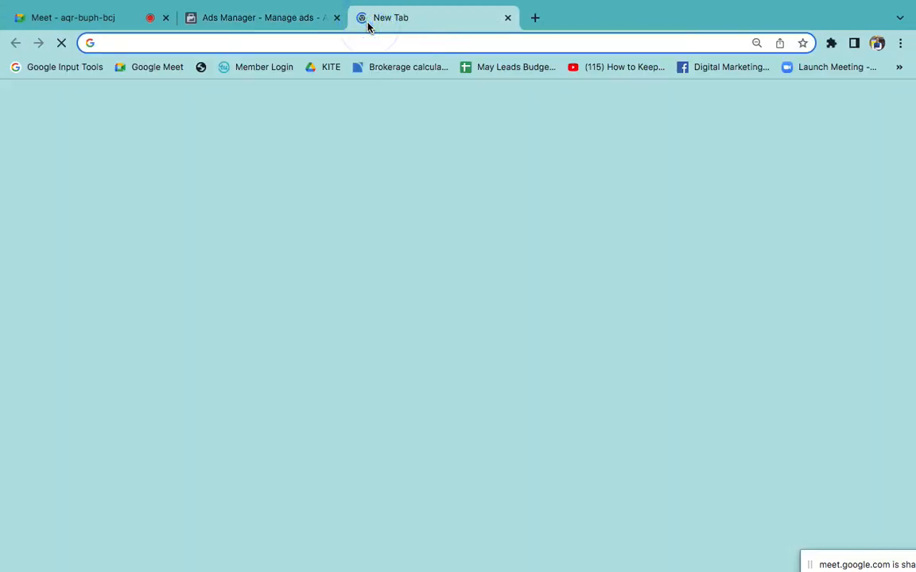
pyautogui.write('facebook ads')
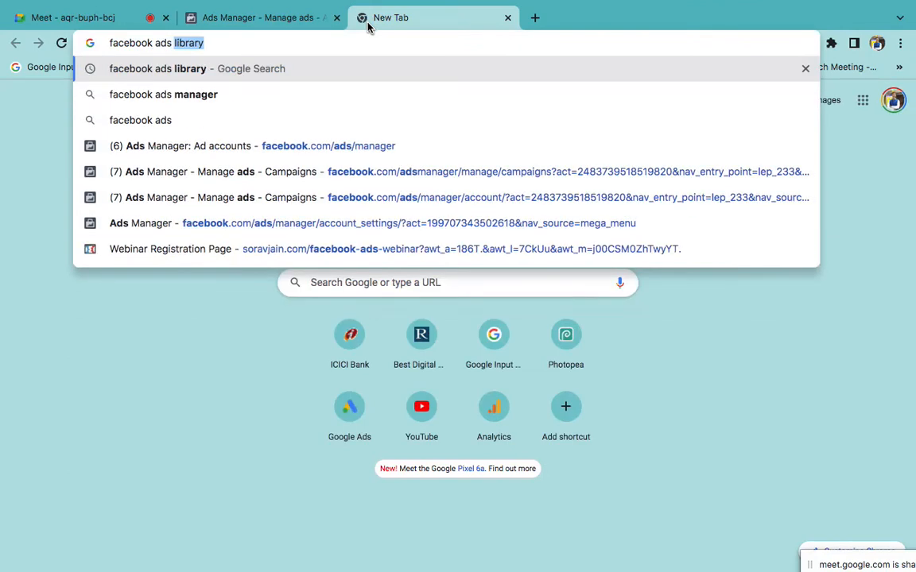
pyautogui.press('Return')
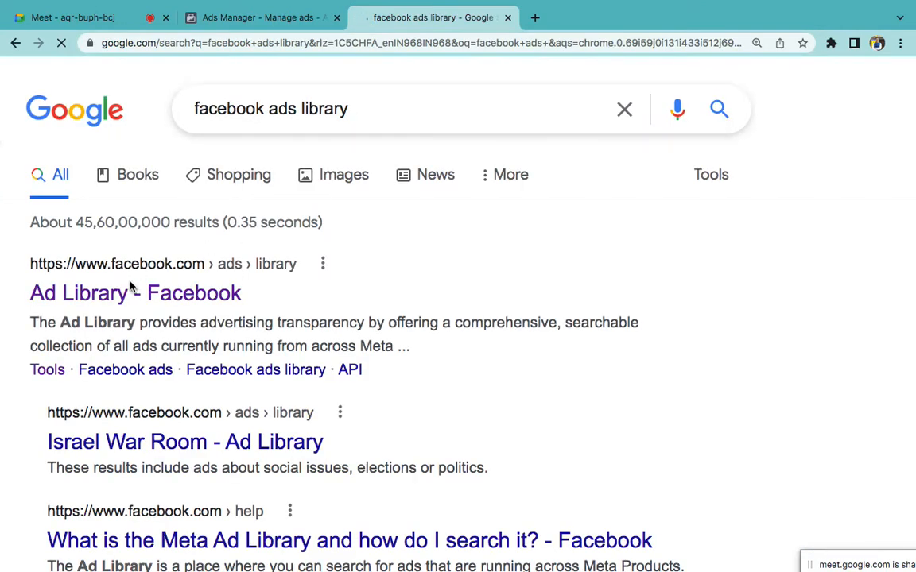
pyautogui.click(127, 292)
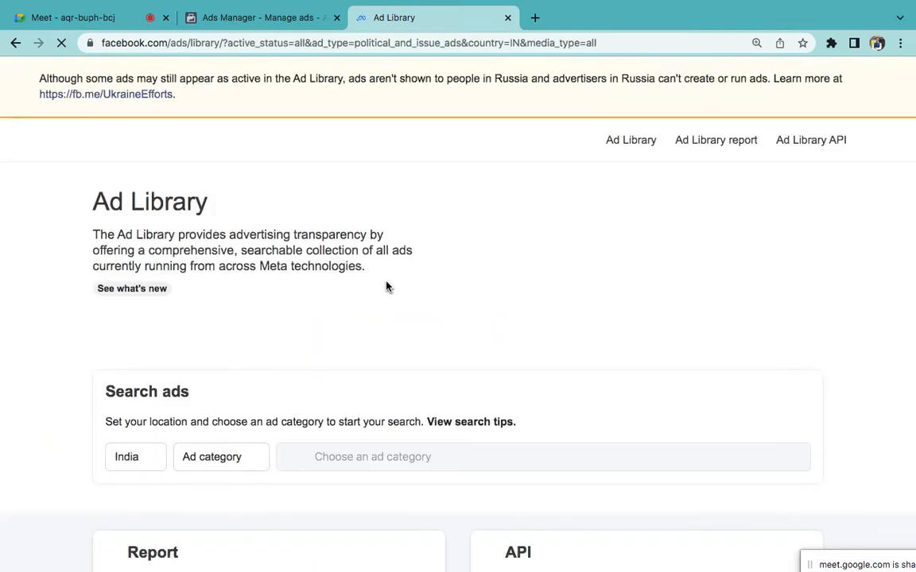
# Step: Set the Ad Library category to All ads and open Chandigarh University's ads
pyautogui.scroll(-3, 376, 360)
pyautogui.click(229, 339)
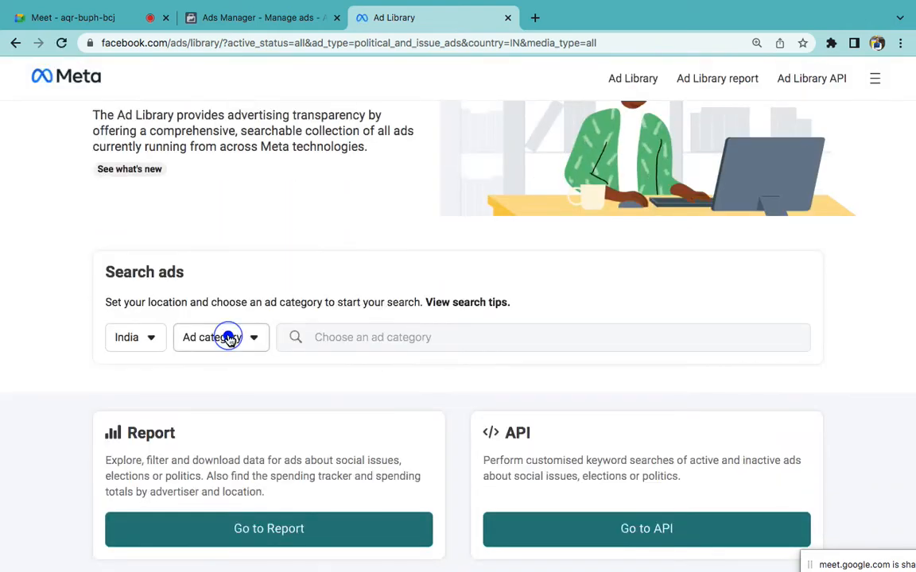
pyautogui.click(220, 413)
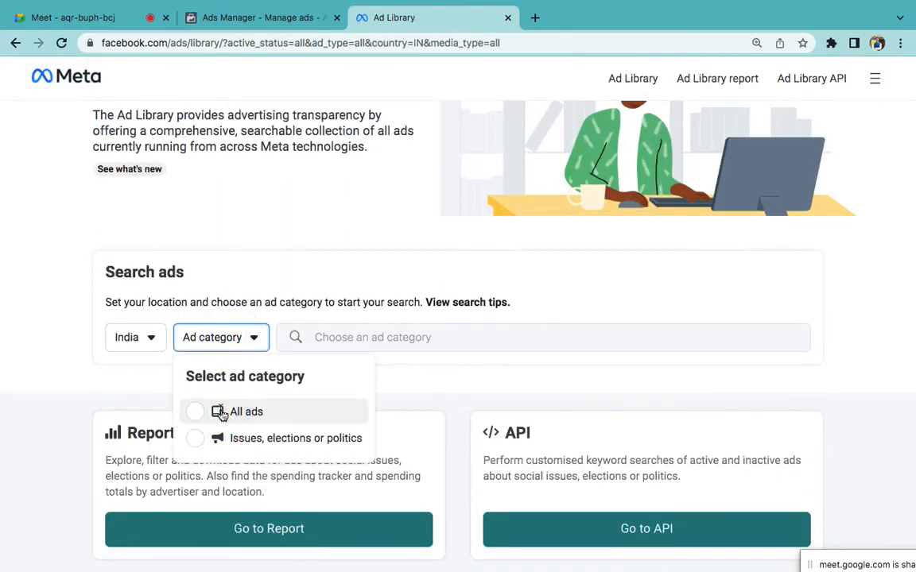
pyautogui.click(335, 335)
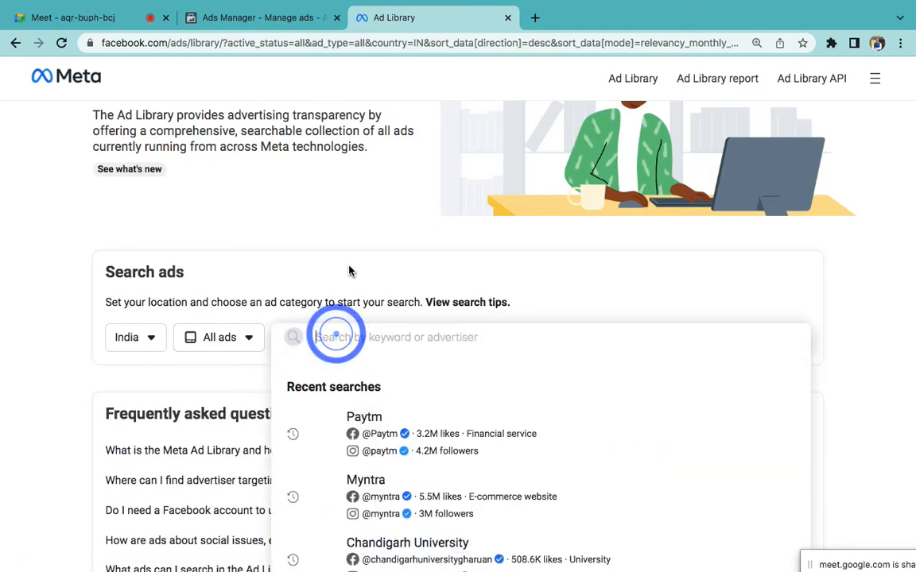
pyautogui.scroll(-3, 347, 272)
pyautogui.click(397, 414)
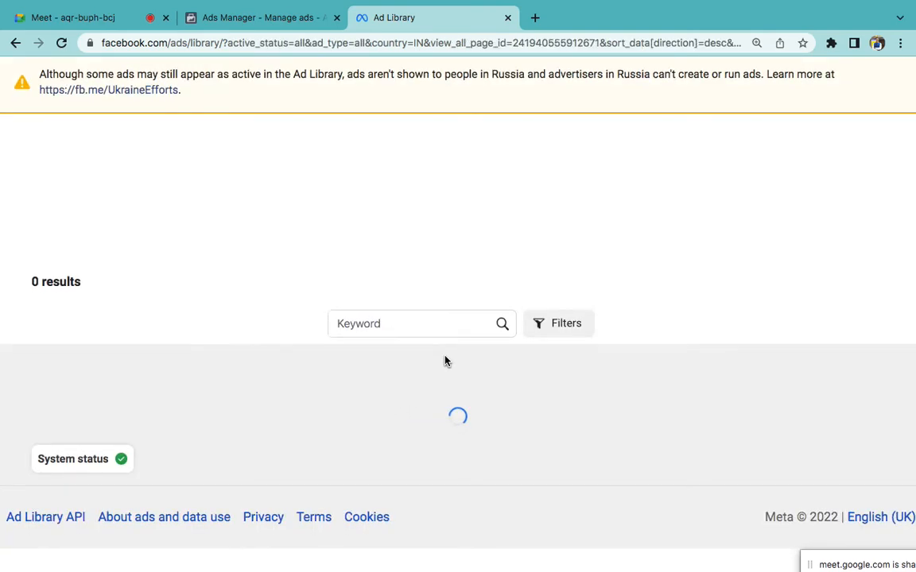
# Step: Expand the middle BBA ad's text and select both paragraphs of its copy
pyautogui.scroll(-5, 446, 361)
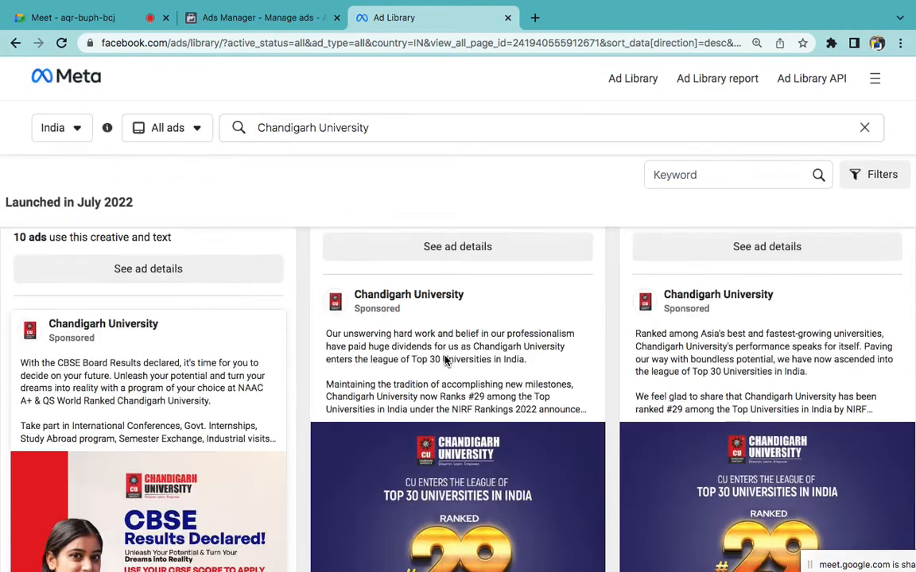
pyautogui.scroll(-10, 442, 372)
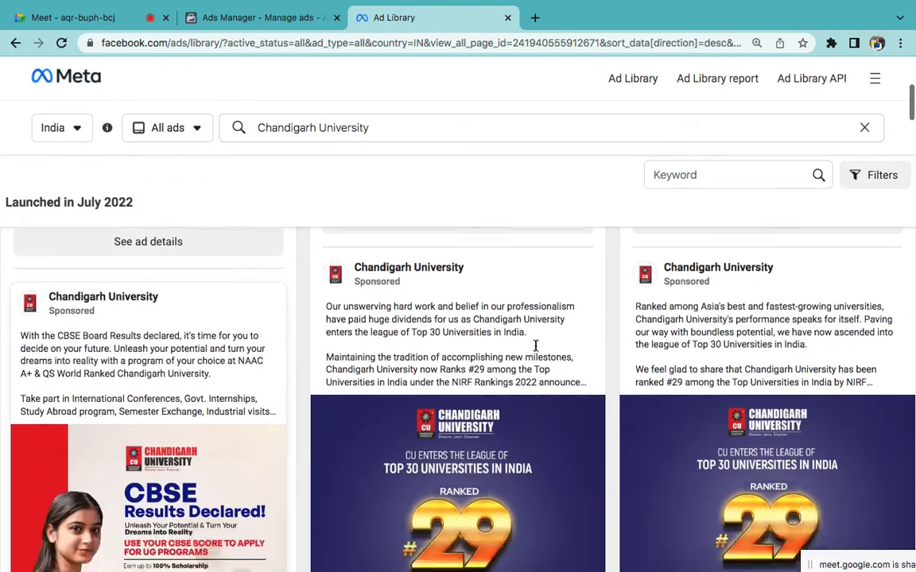
pyautogui.scroll(-2, 513, 387)
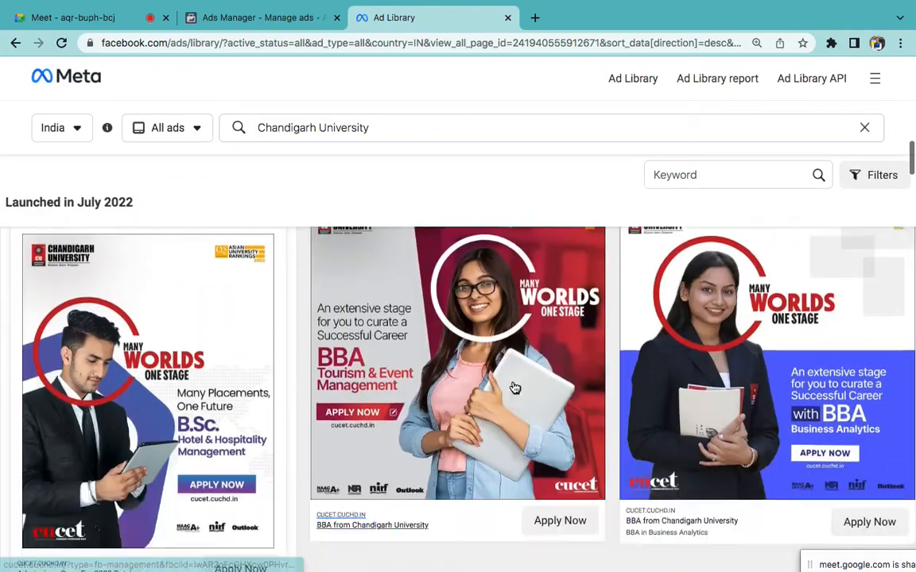
pyautogui.scroll(5, 513, 389)
pyautogui.scroll(-3, 477, 429)
pyautogui.scroll(-2, 384, 433)
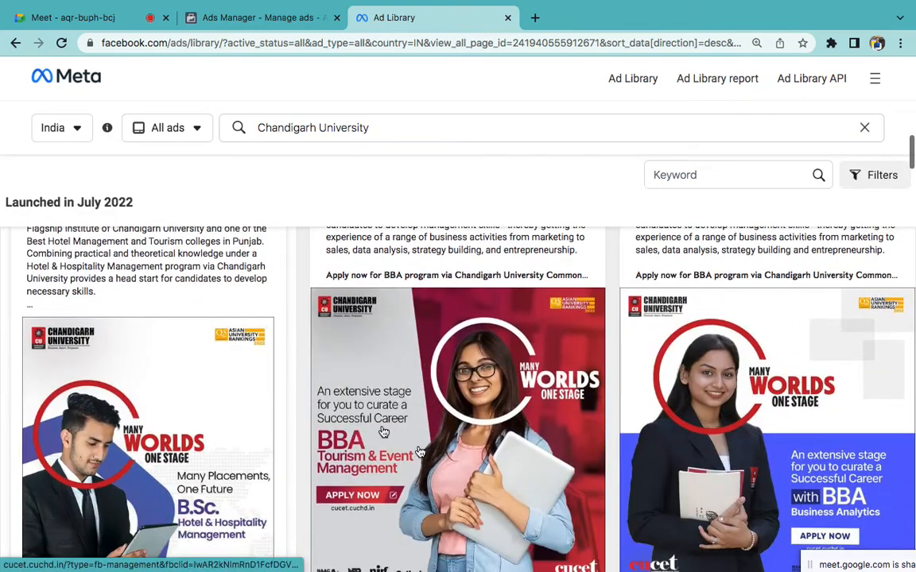
pyautogui.scroll(3, 422, 450)
pyautogui.click(410, 361)
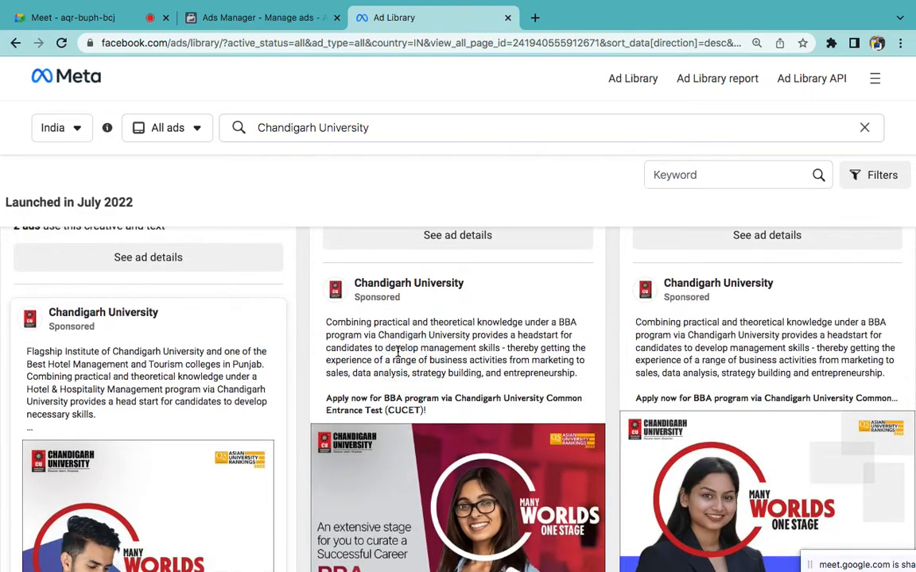
pyautogui.moveTo(320, 320); pyautogui.dragTo(488, 422)
pyautogui.hotkey('ctrl', 'c')
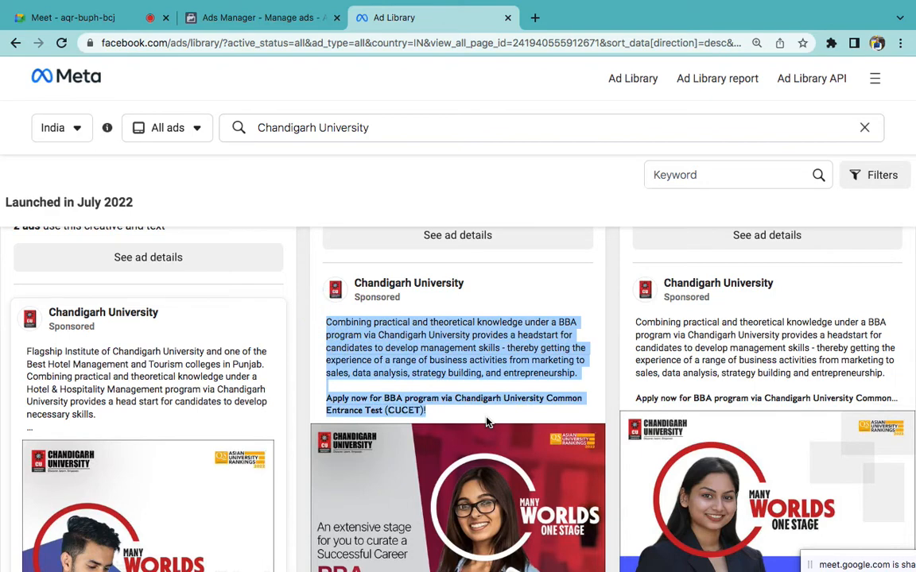
# Step: Paste the borrowed BBA copy into Primary text and change Chandigarh University to 'BECDC, Kanpur'
pyautogui.click(231, 18)
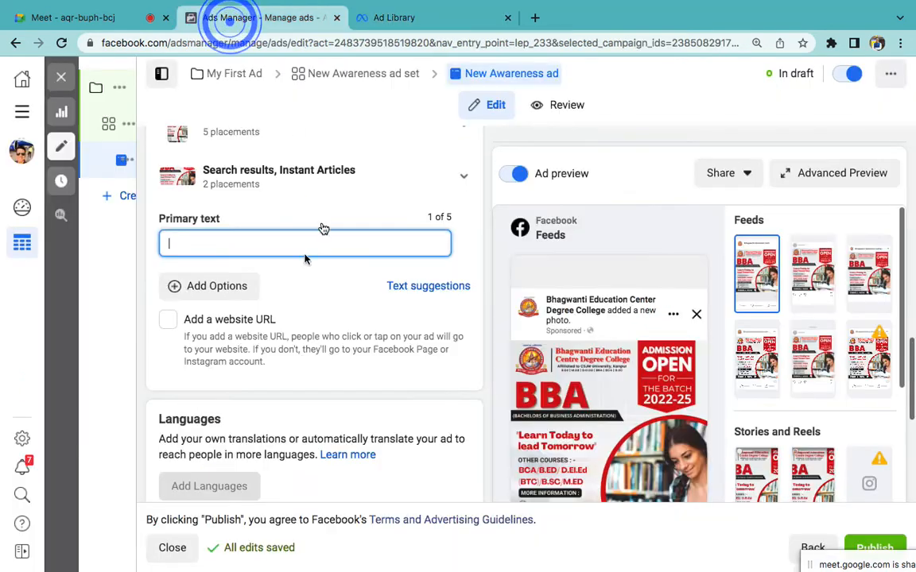
pyautogui.hotkey('ctrl', 'v')
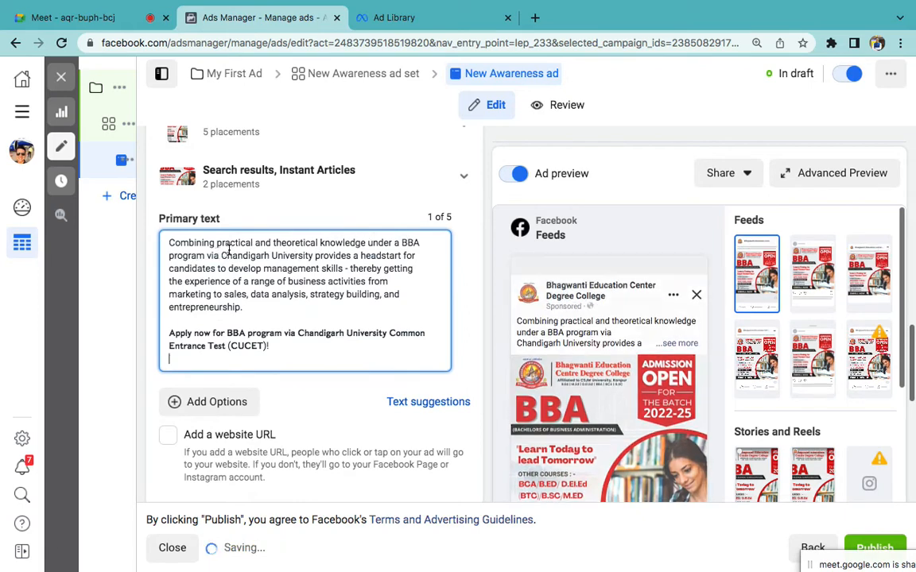
pyautogui.moveTo(220, 255); pyautogui.dragTo(310, 255)
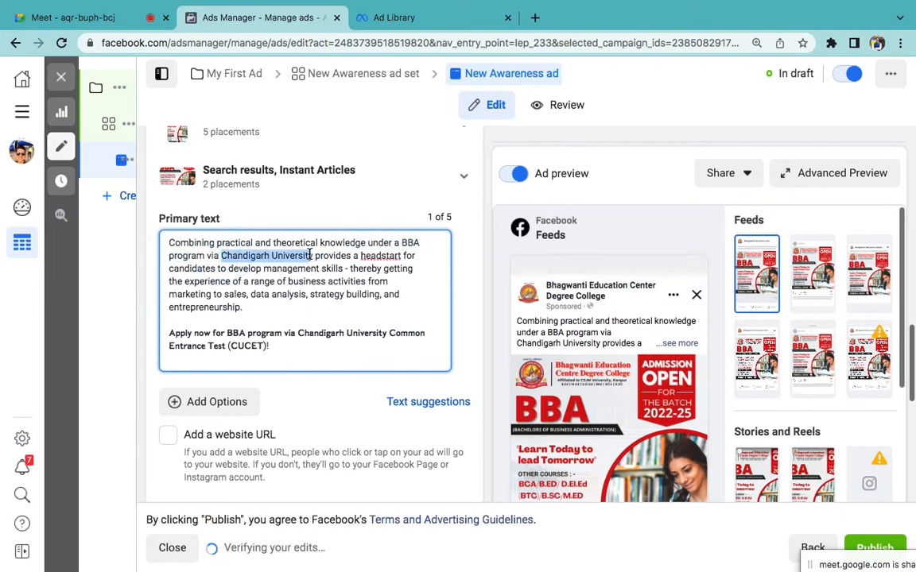
pyautogui.write('BECDC')
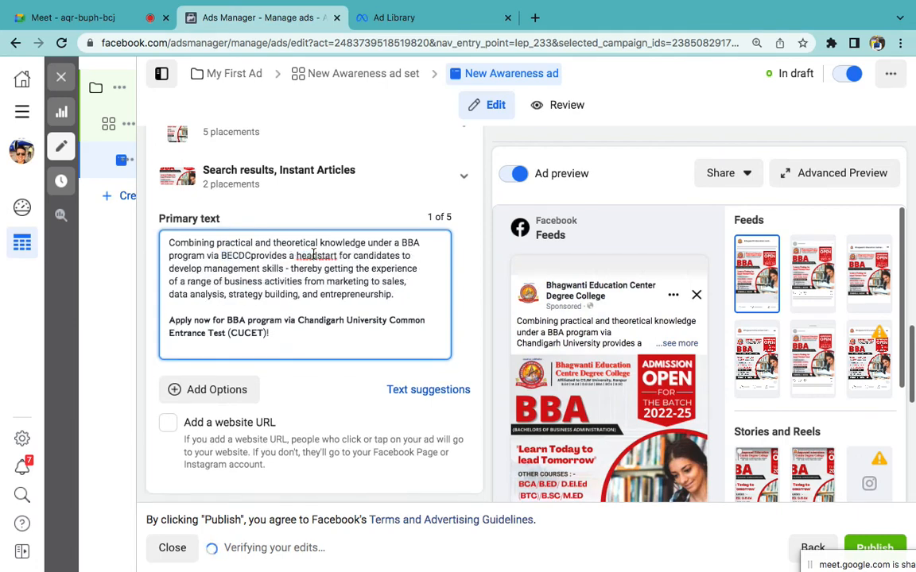
pyautogui.write(', Kanpur')
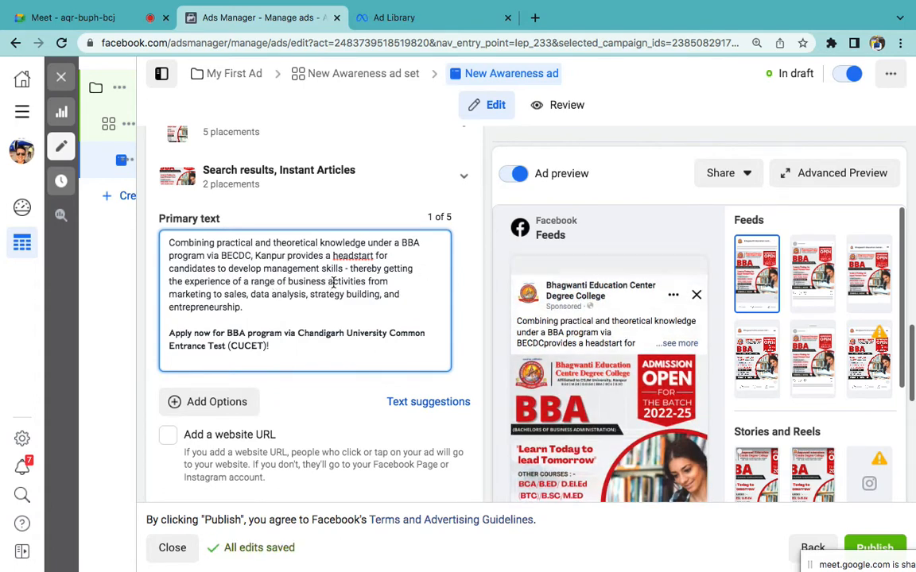
# Step: Replace the closing sentence after Apply now with a 'Call Us:' phone line and an 'Address:' line
pyautogui.tripleClick(290, 347)
pyautogui.click(280, 348)
pyautogui.moveTo(215, 333); pyautogui.dragTo(304, 355)
pyautogui.press('BackSpace')
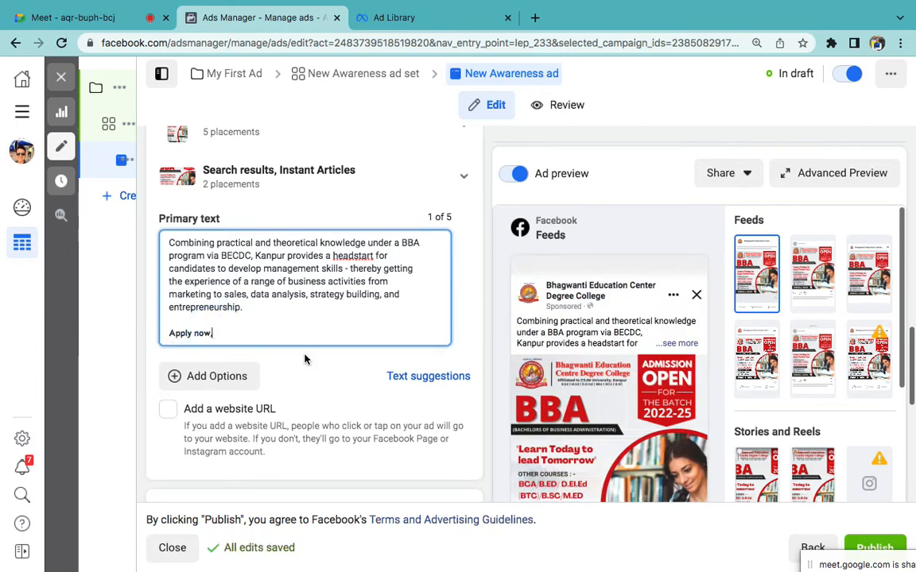
pyautogui.write(',')
pyautogui.press('Return')
pyautogui.write('Call Us: ')
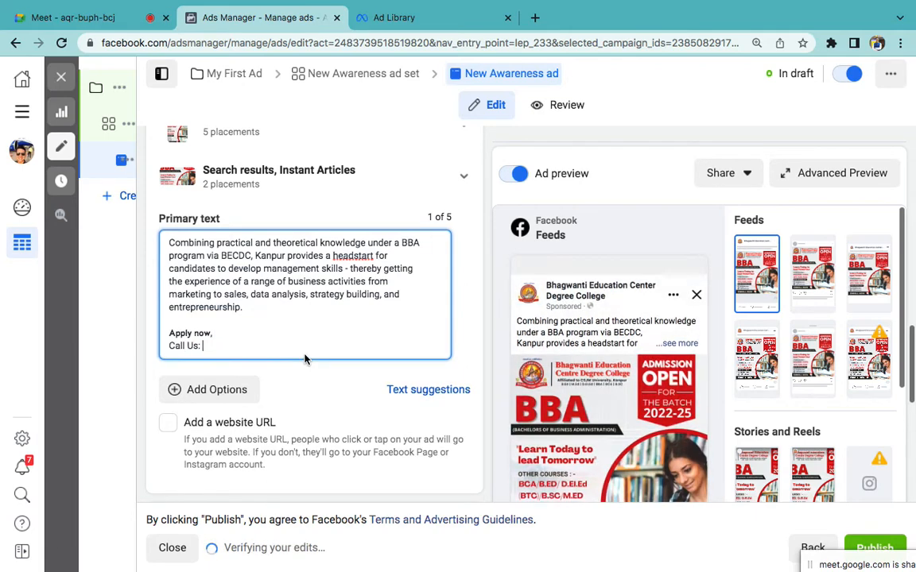
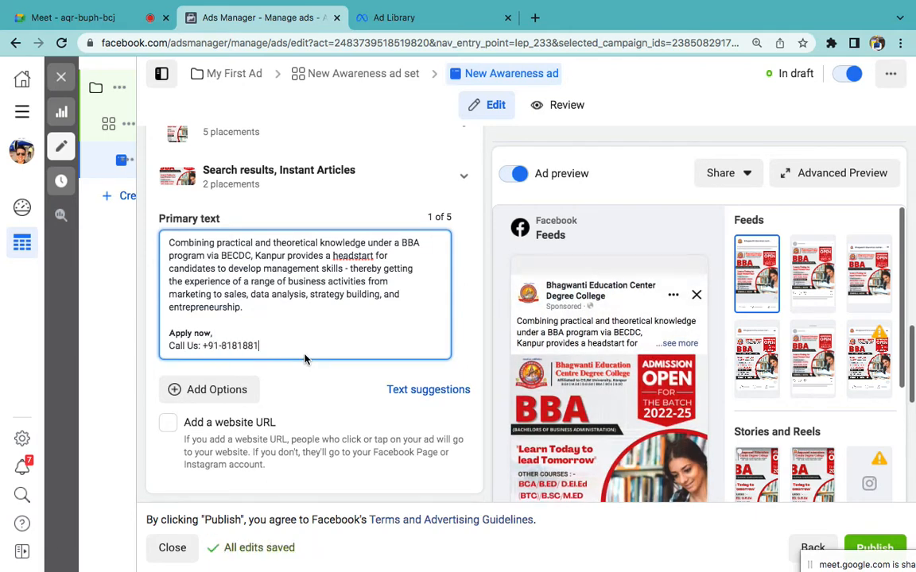
pyautogui.press('Return')
pyautogui.write('Address:')
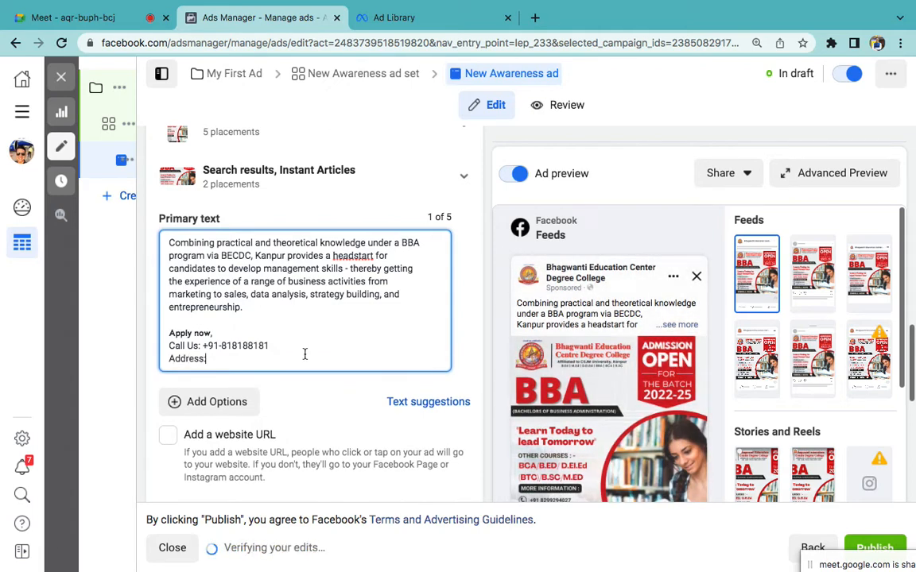
pyautogui.click(216, 329)
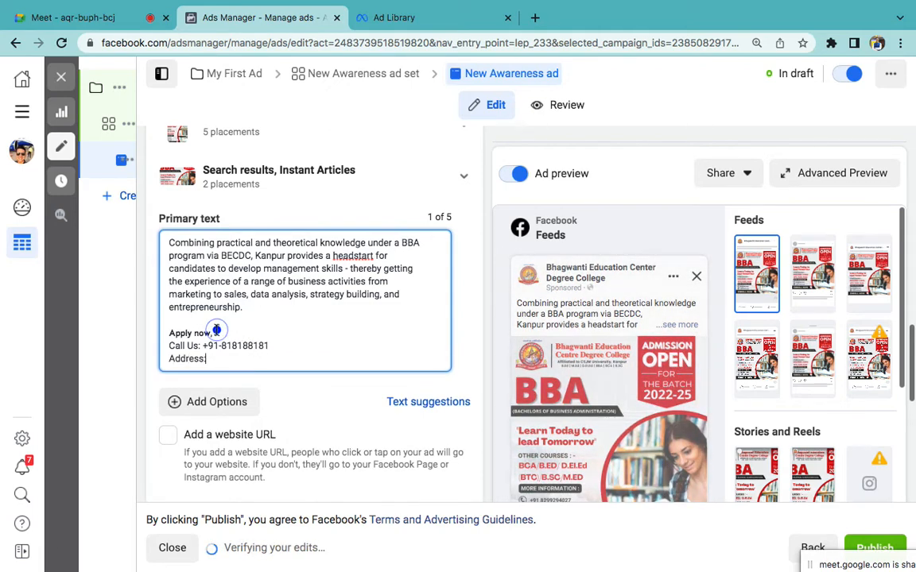
pyautogui.press('BackSpace')
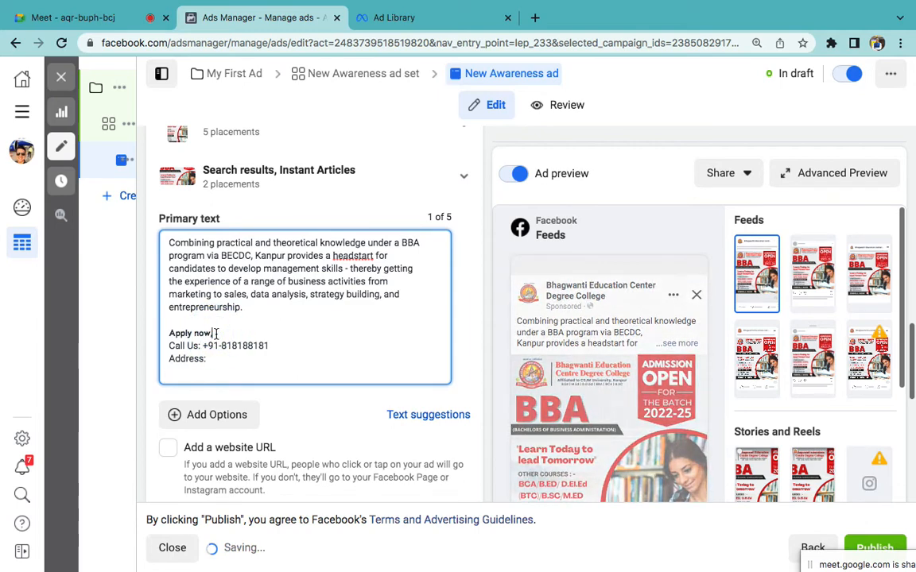
pyautogui.write(',')
pyautogui.press('Return')
pyautogui.write('W')
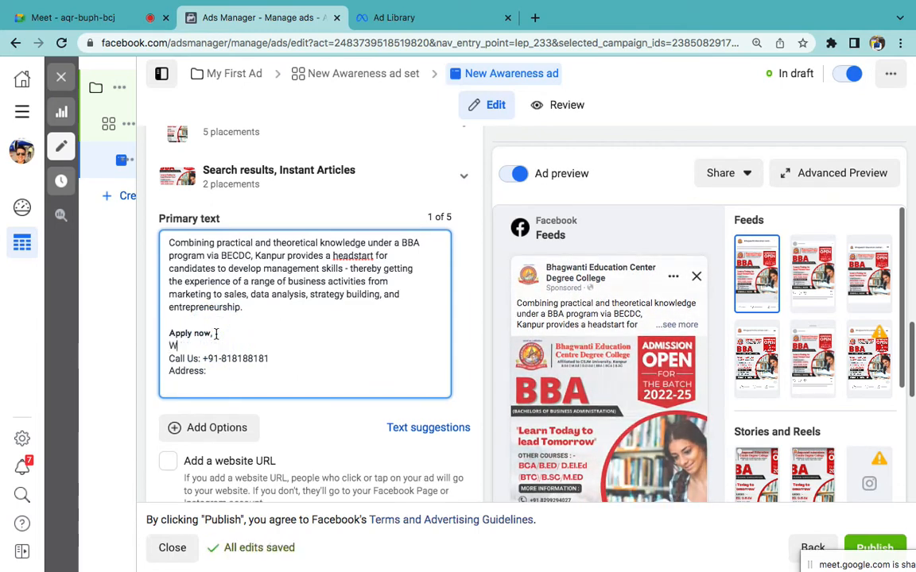
pyautogui.write('ebsite: ww')
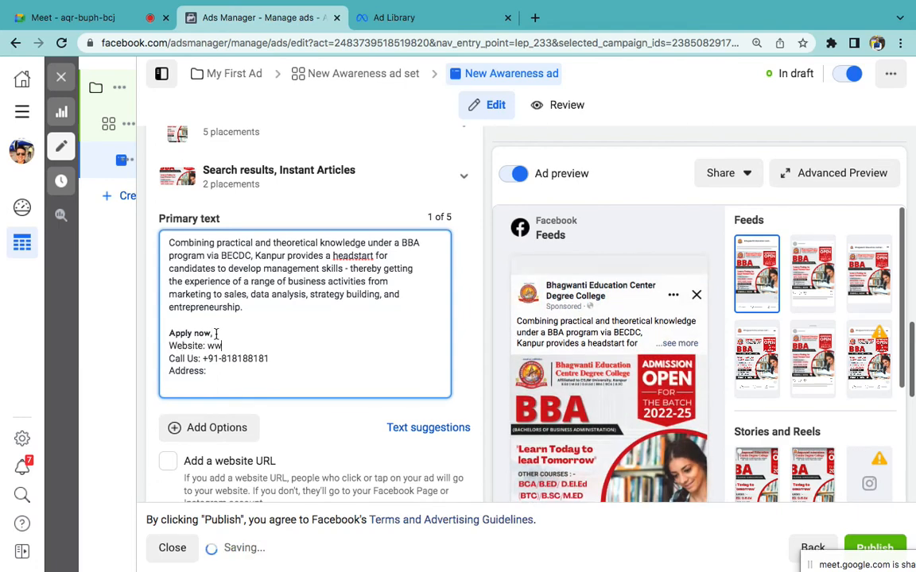
pyautogui.write('w.becdc.com')
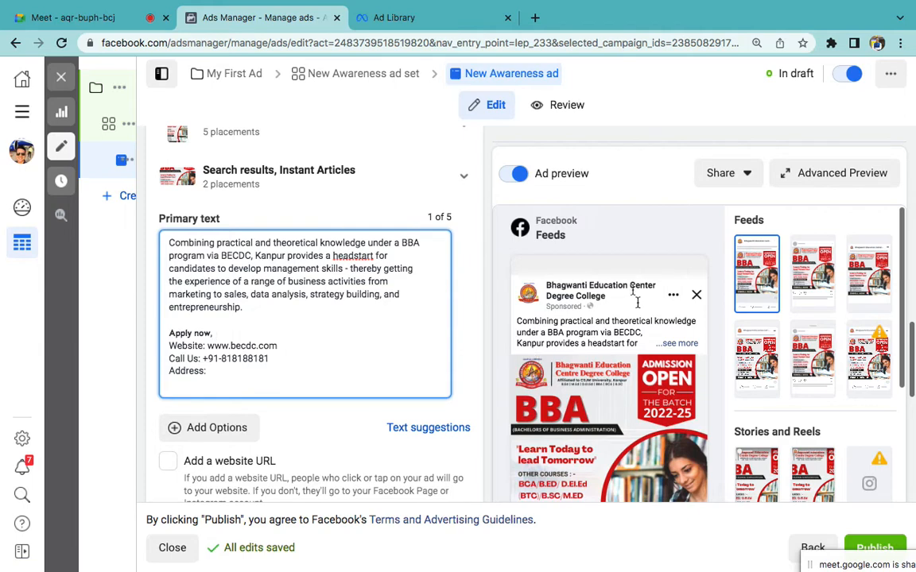
pyautogui.click(488, 275)
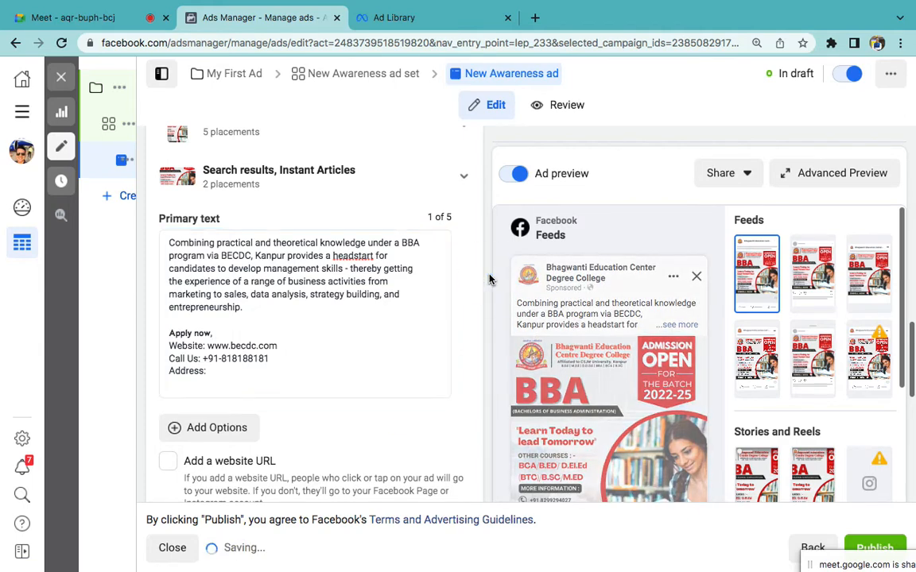
pyautogui.scroll(-2, 490, 280)
pyautogui.scroll(-1, 490, 280)
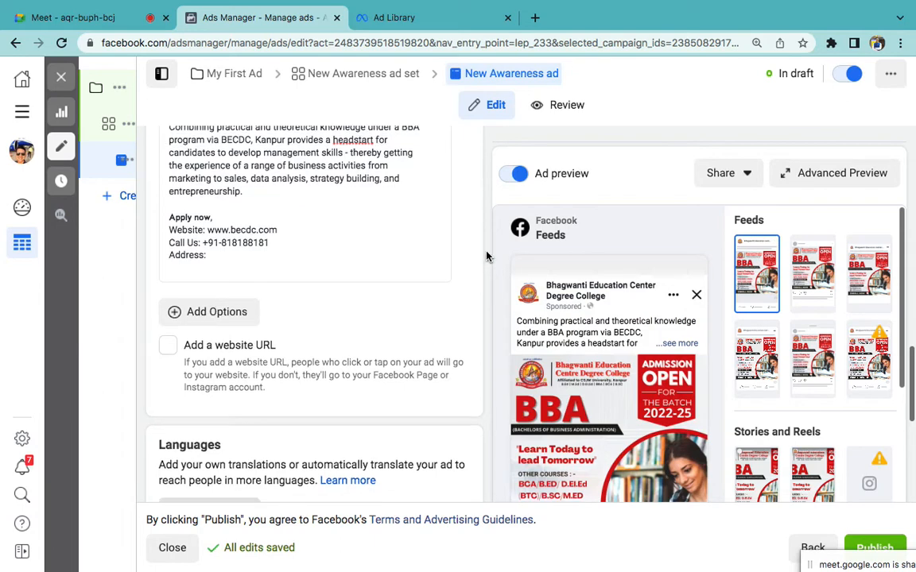
pyautogui.scroll(-5, 487, 256)
pyautogui.scroll(-1, 486, 256)
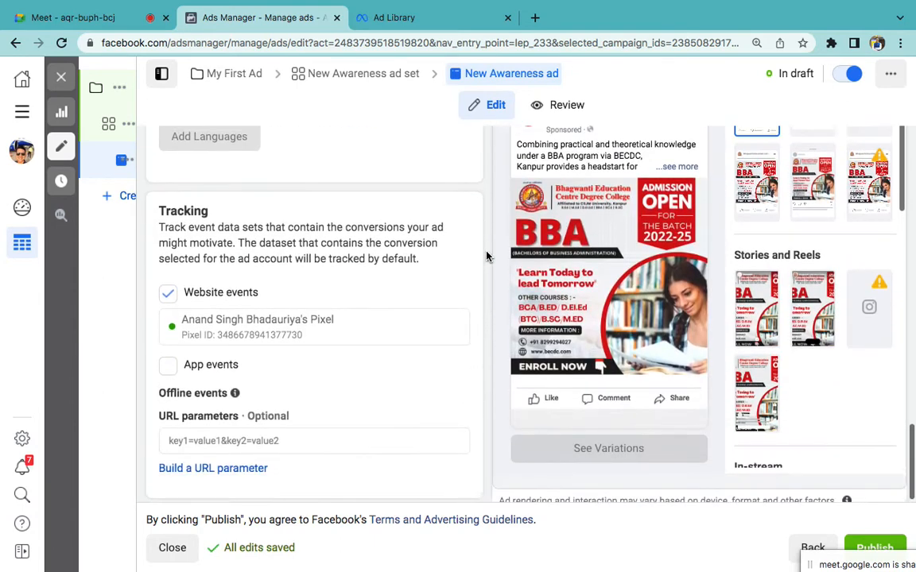
pyautogui.scroll(1, 487, 256)
pyautogui.scroll(10, 463, 232)
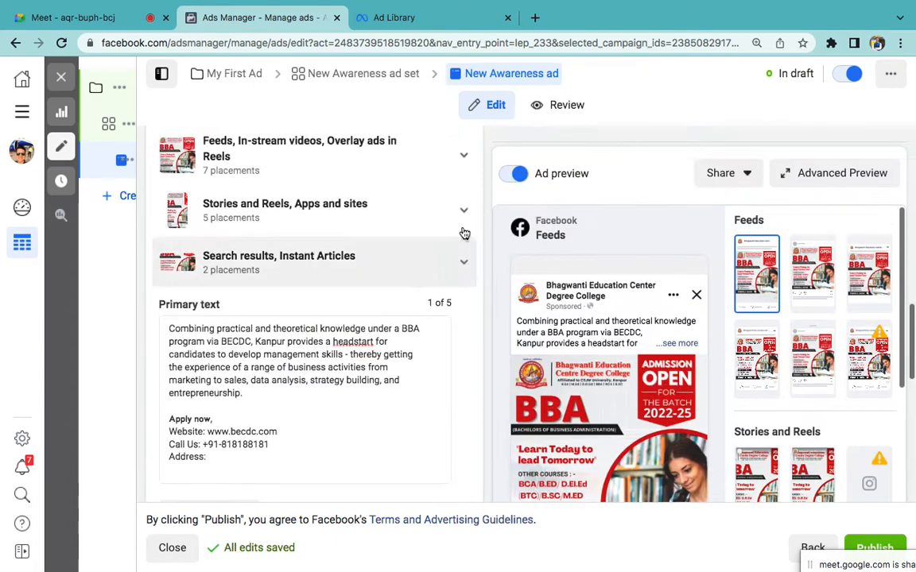
pyautogui.scroll(-1, 462, 232)
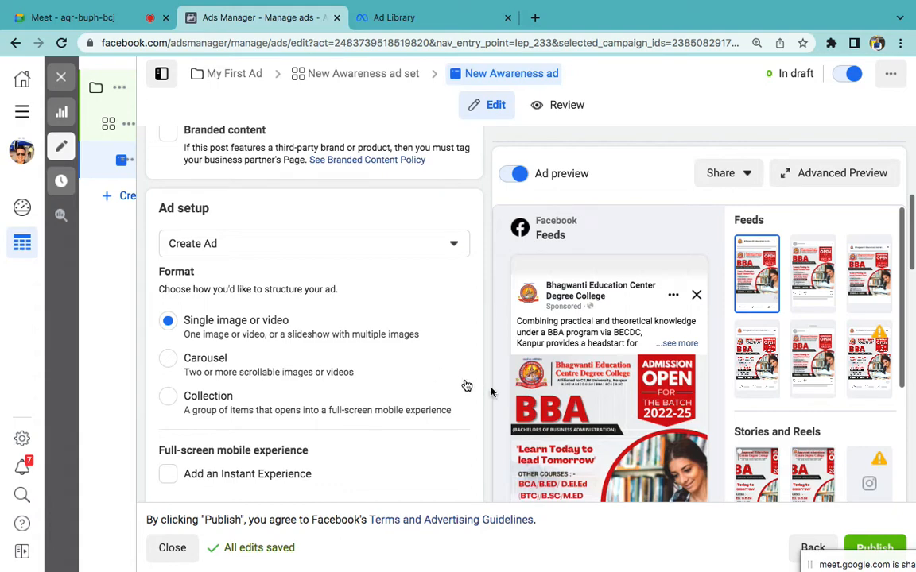
pyautogui.scroll(-10, 494, 393)
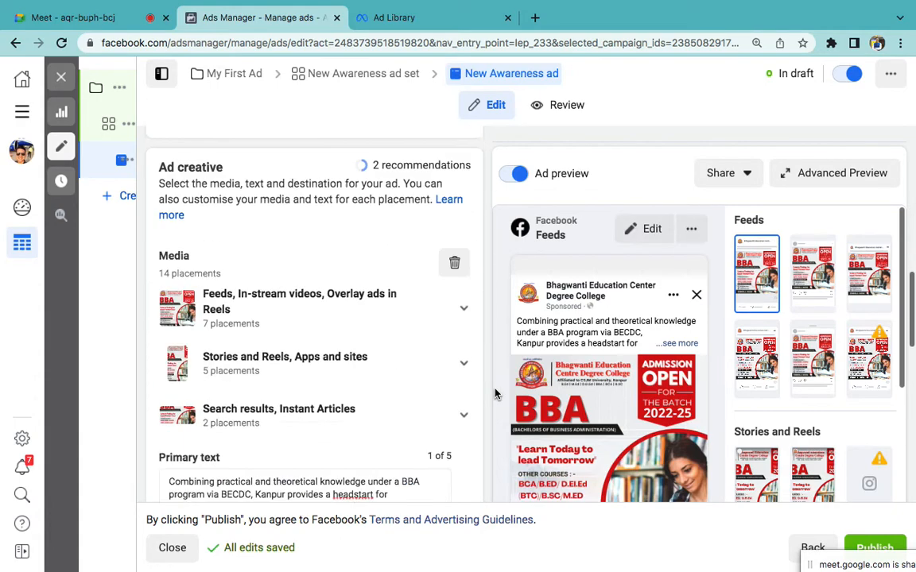
pyautogui.scroll(-5, 494, 393)
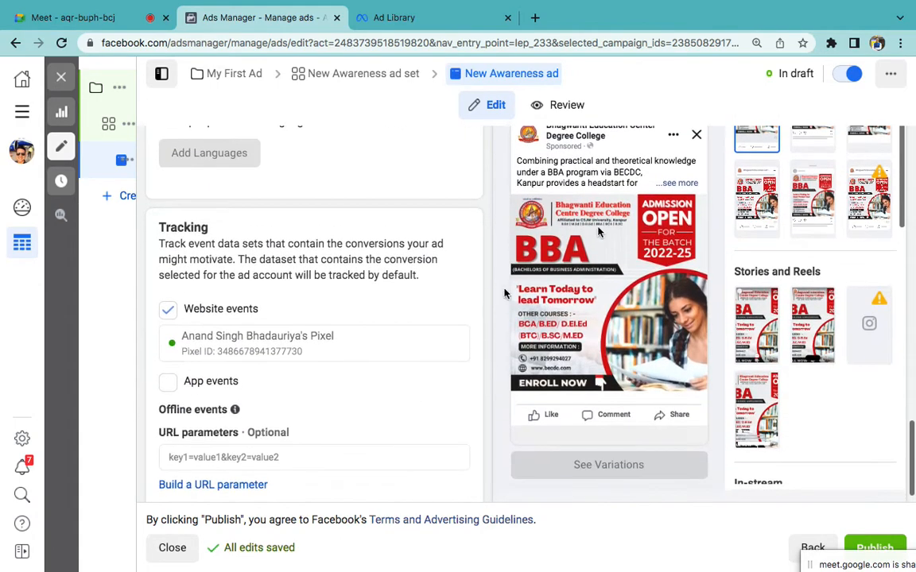
pyautogui.scroll(3, 626, 280)
pyautogui.scroll(-1, 625, 279)
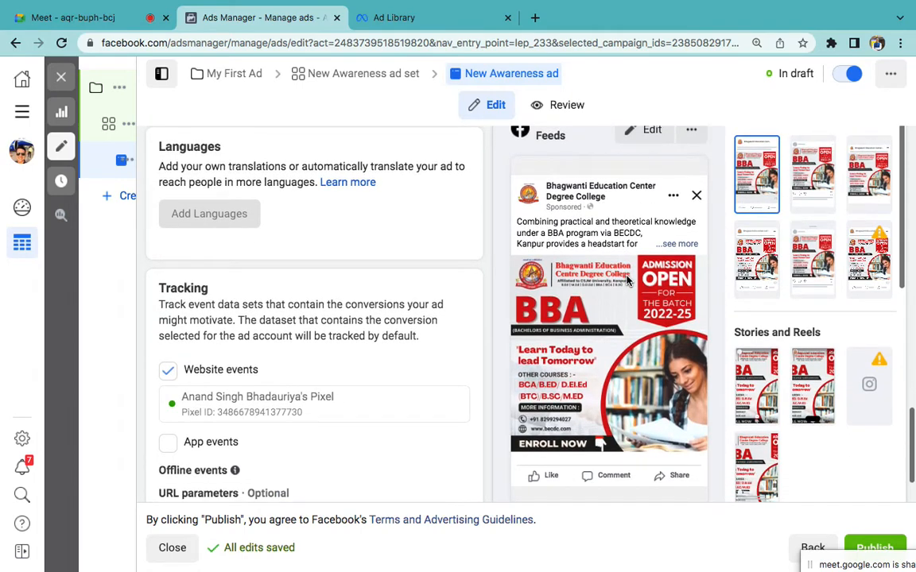
pyautogui.click(393, 18)
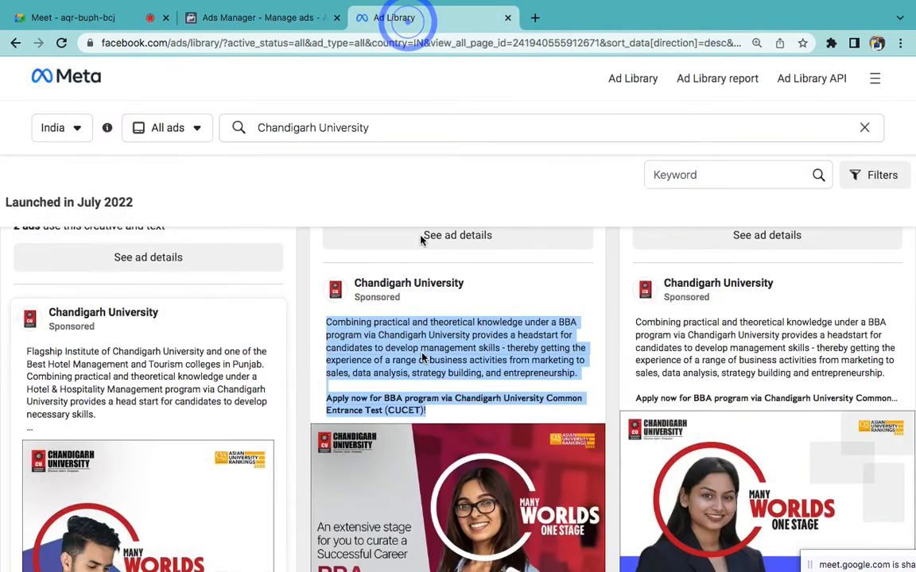
pyautogui.scroll(-2, 423, 359)
pyautogui.scroll(-3, 423, 358)
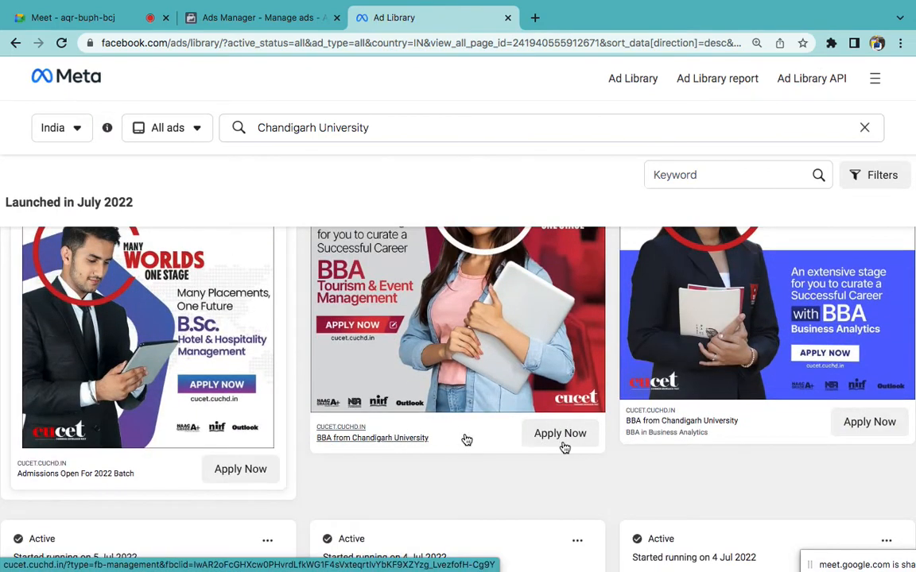
pyautogui.click(255, 22)
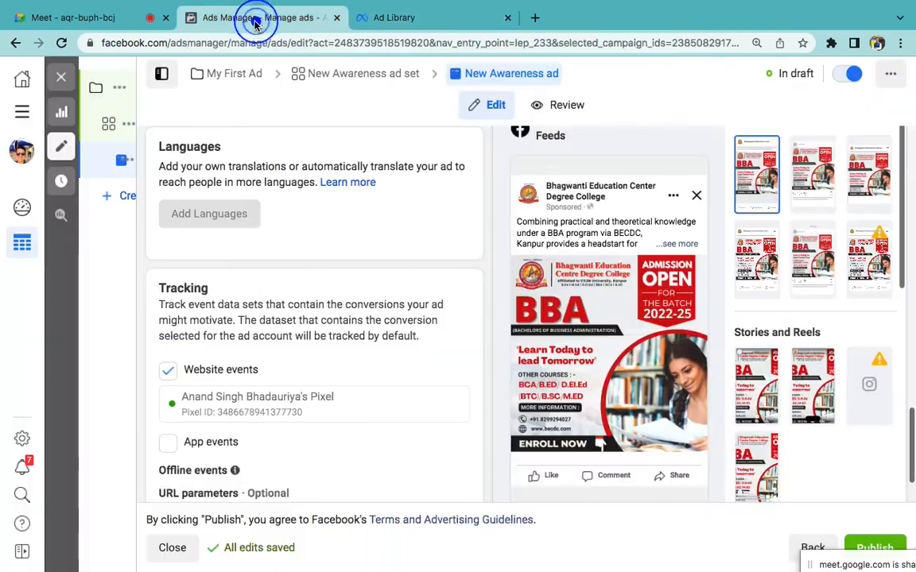
pyautogui.scroll(-1, 348, 366)
pyautogui.scroll(5, 347, 367)
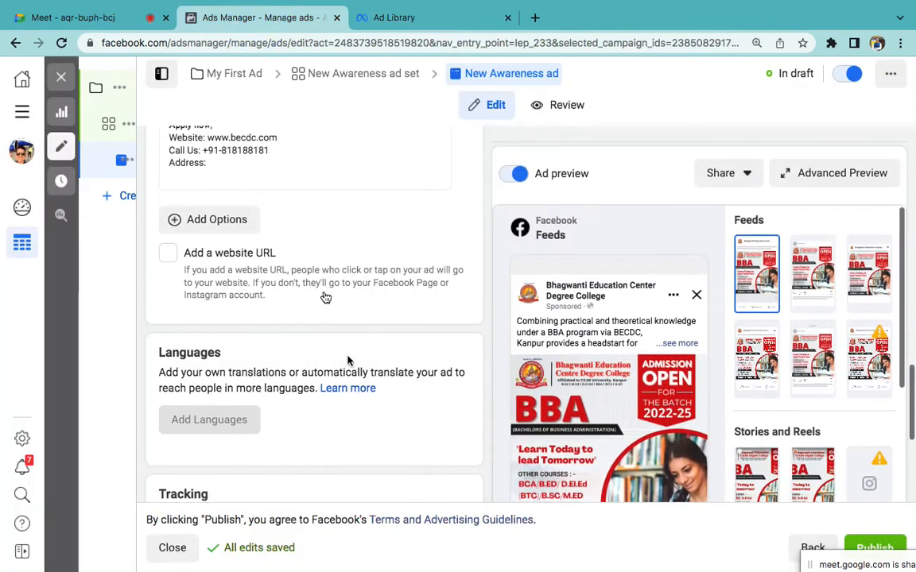
# Step: Tick 'Add a website URL' and switch the call to action from Learn More to Apply Now
pyautogui.click(169, 272)
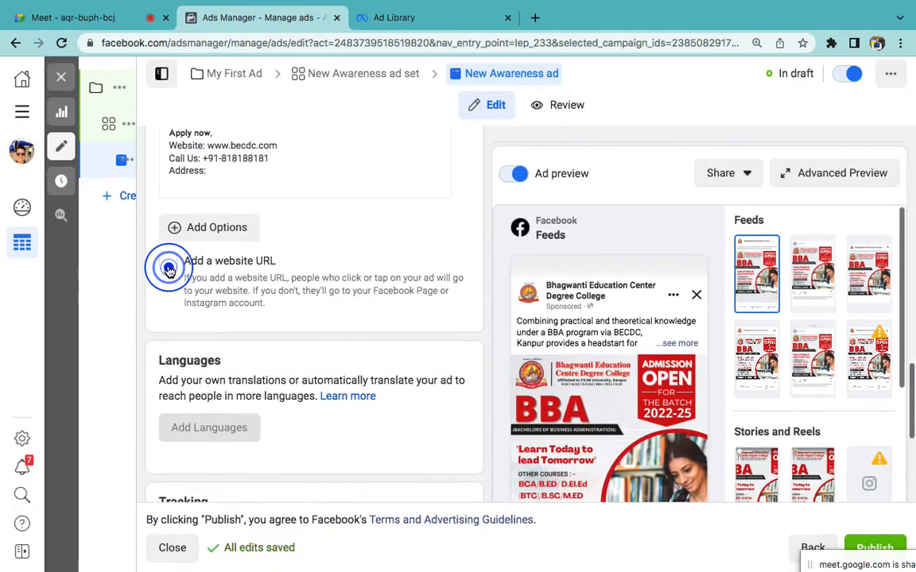
pyautogui.click(169, 269)
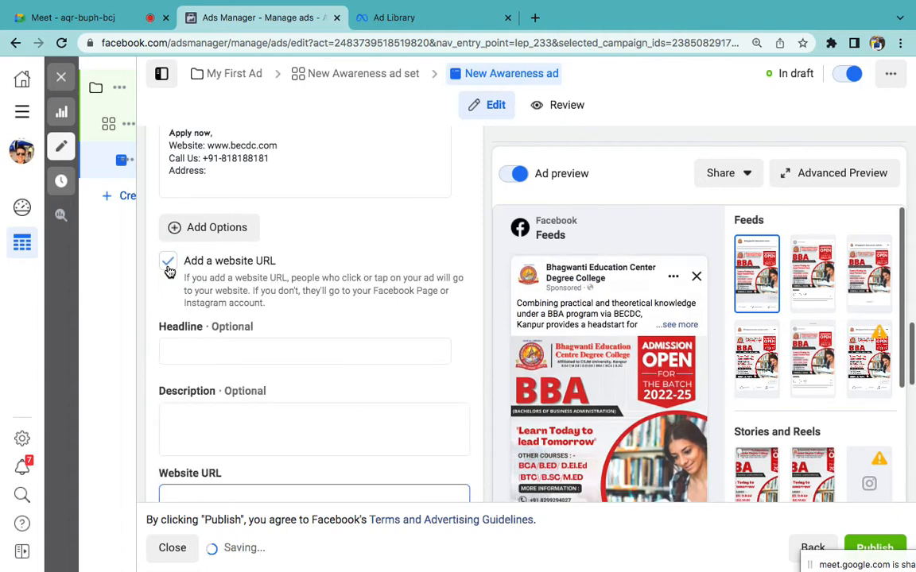
pyautogui.scroll(-5, 315, 367)
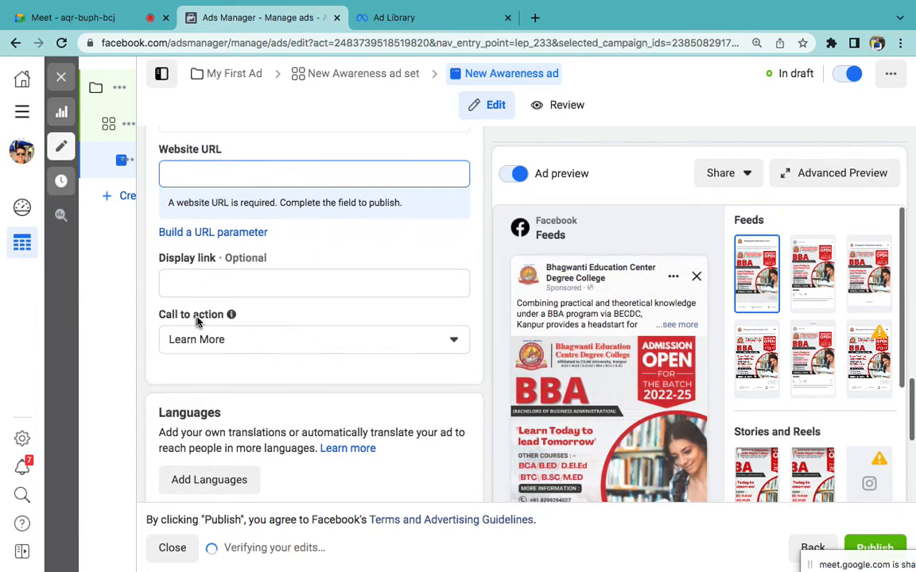
pyautogui.click(225, 342)
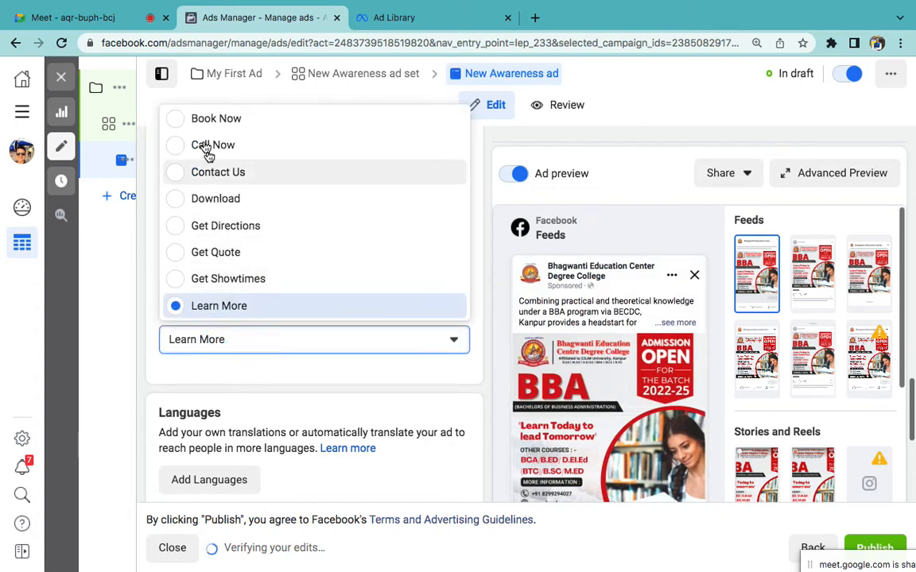
pyautogui.scroll(-3, 221, 207)
pyautogui.scroll(-5, 221, 207)
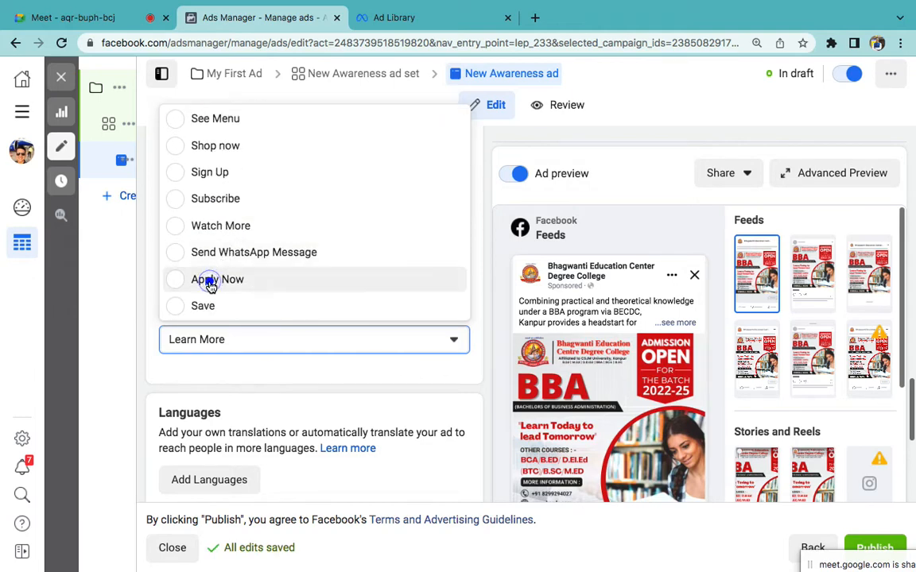
pyautogui.click(209, 282)
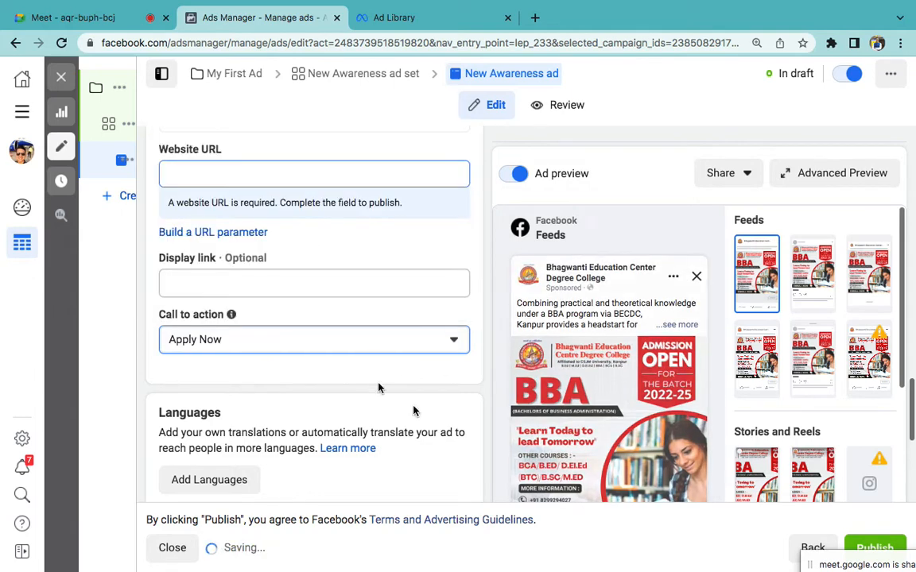
pyautogui.scroll(-3, 413, 406)
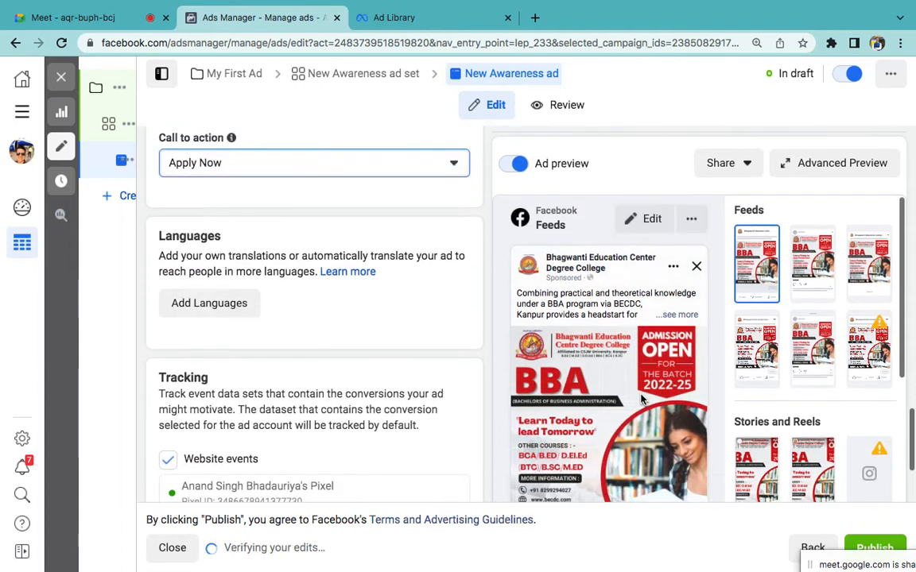
pyautogui.scroll(-3, 642, 400)
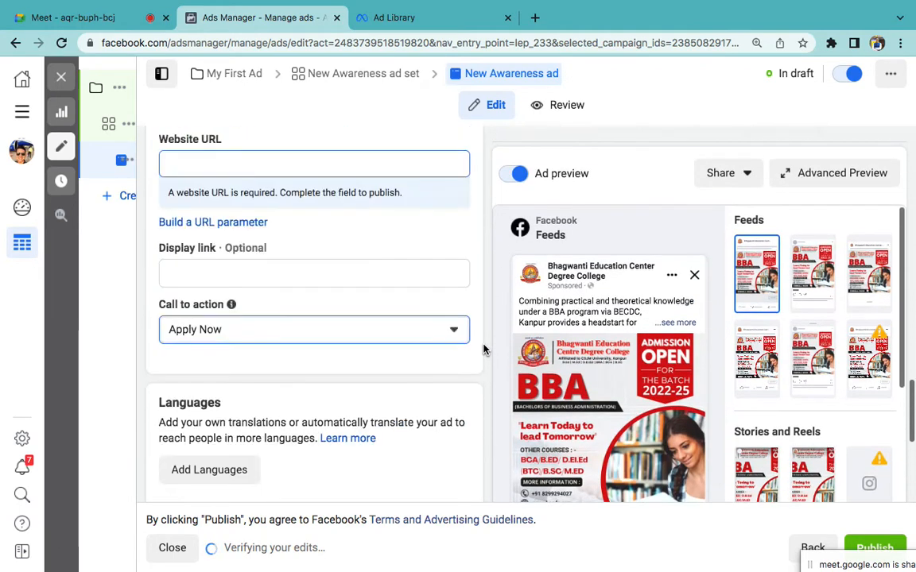
pyautogui.scroll(1, 355, 250)
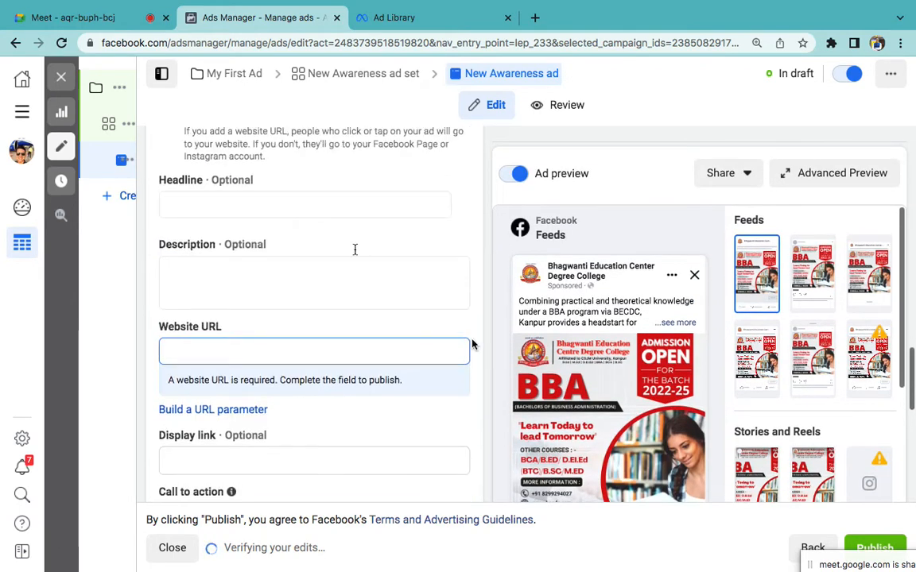
pyautogui.click(225, 198)
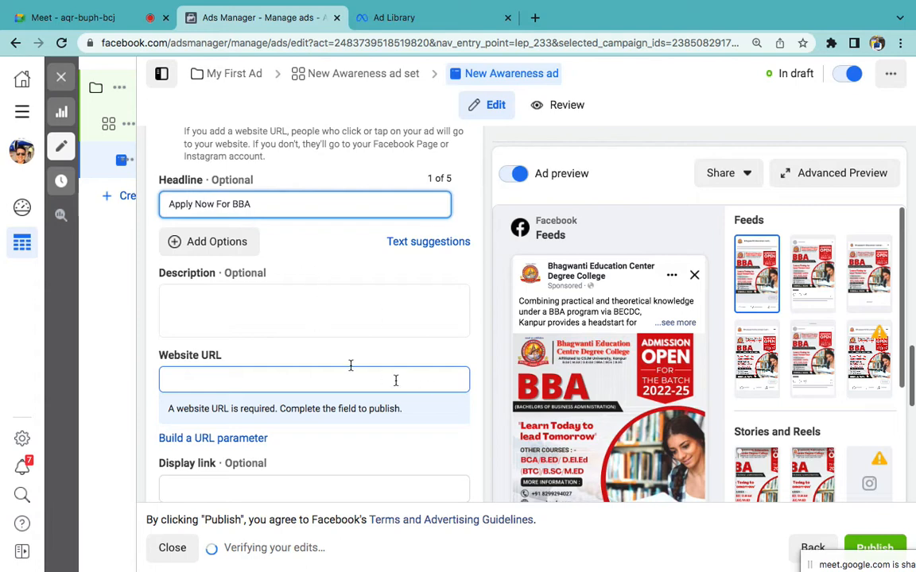
pyautogui.click(327, 373)
pyautogui.write('www.b')
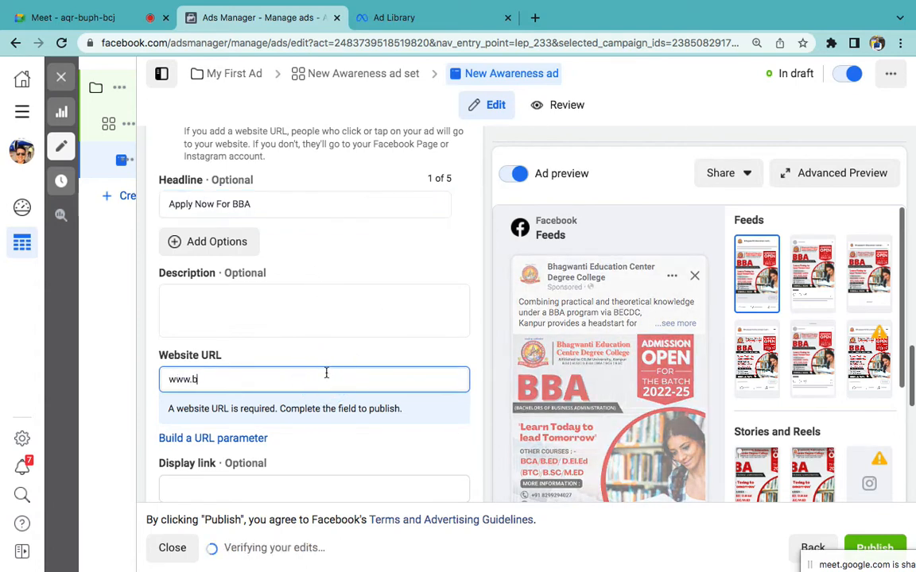
pyautogui.write('ecdc.com')
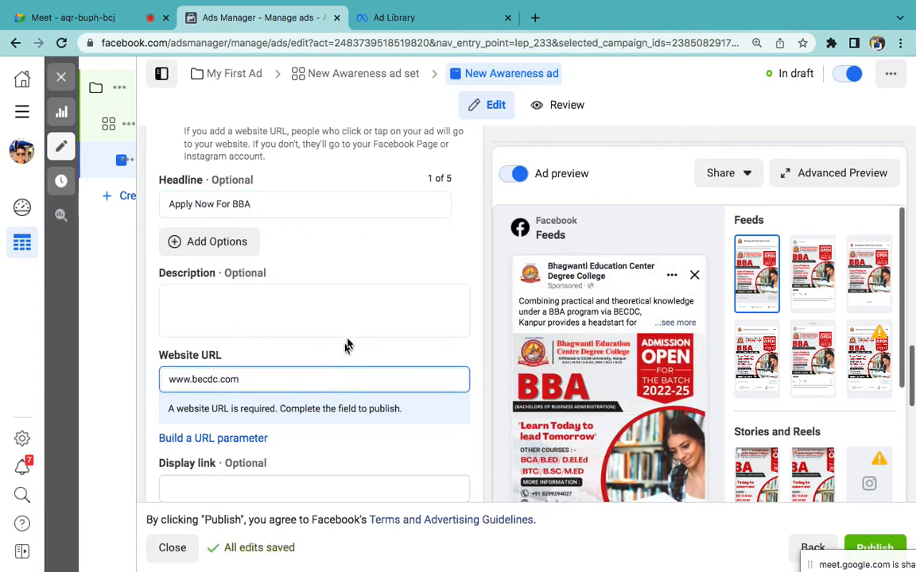
pyautogui.click(314, 322)
pyautogui.click(247, 290)
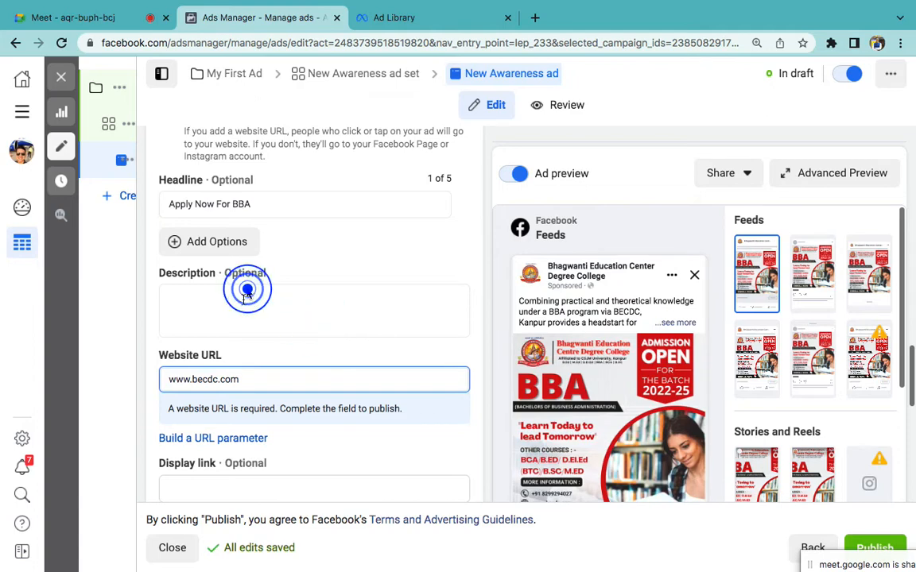
pyautogui.click(236, 314)
pyautogui.scroll(-1, 667, 412)
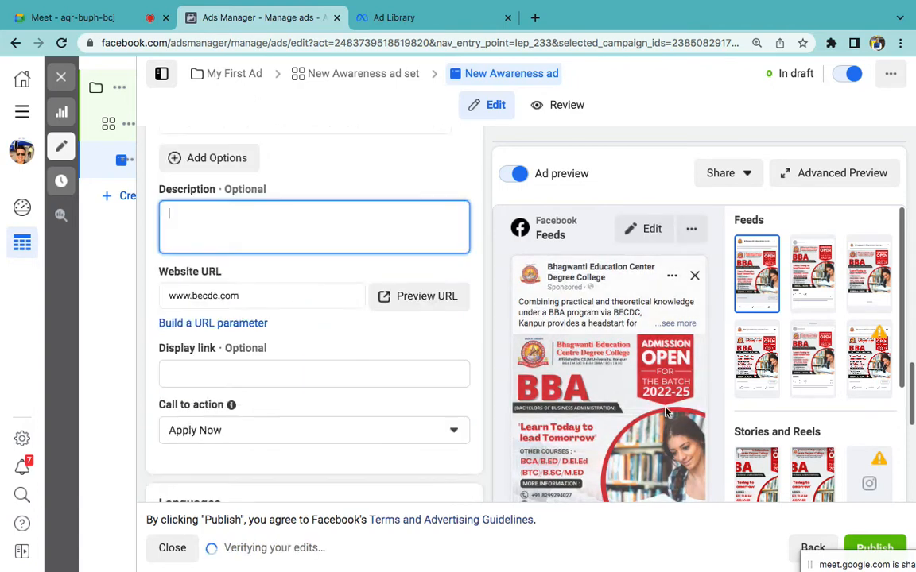
pyautogui.scroll(-2, 666, 412)
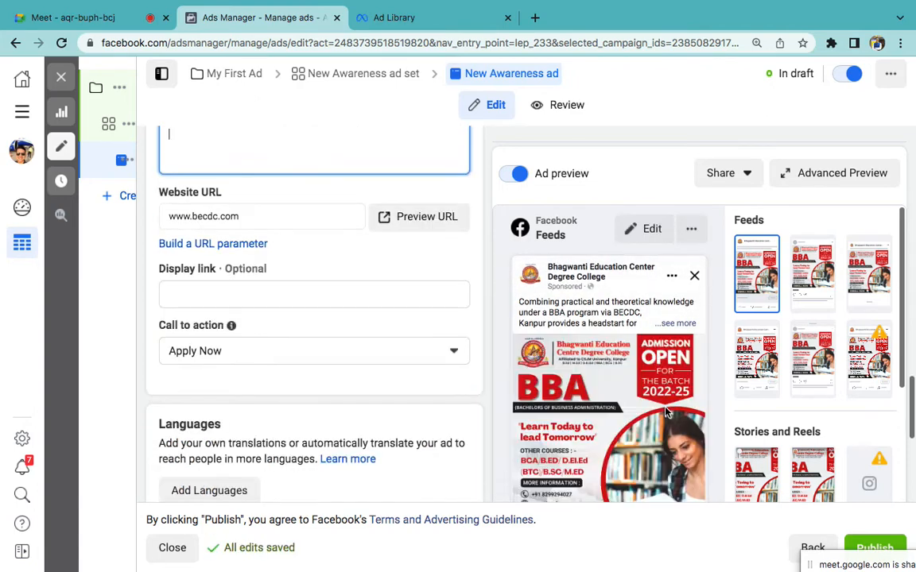
pyautogui.click(720, 358)
pyautogui.scroll(-3, 720, 358)
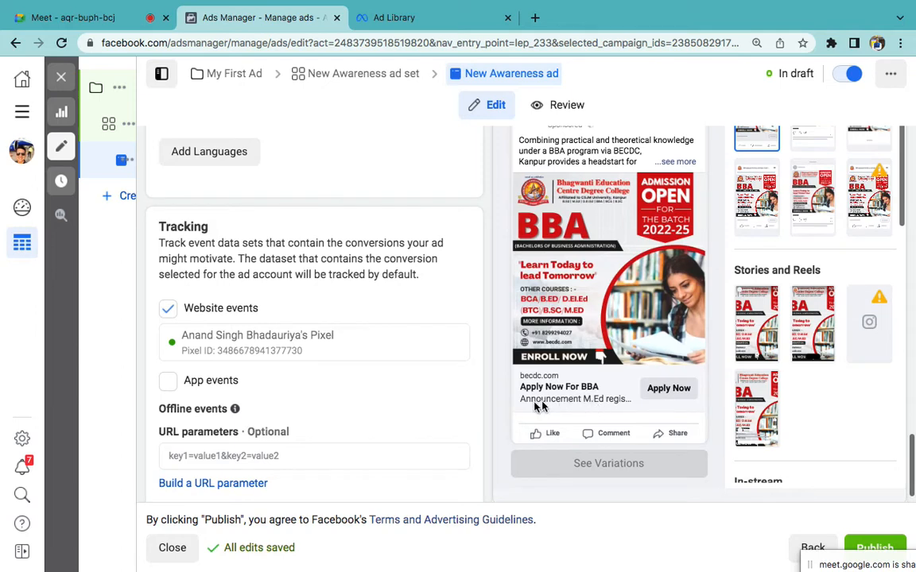
pyautogui.scroll(5, 457, 350)
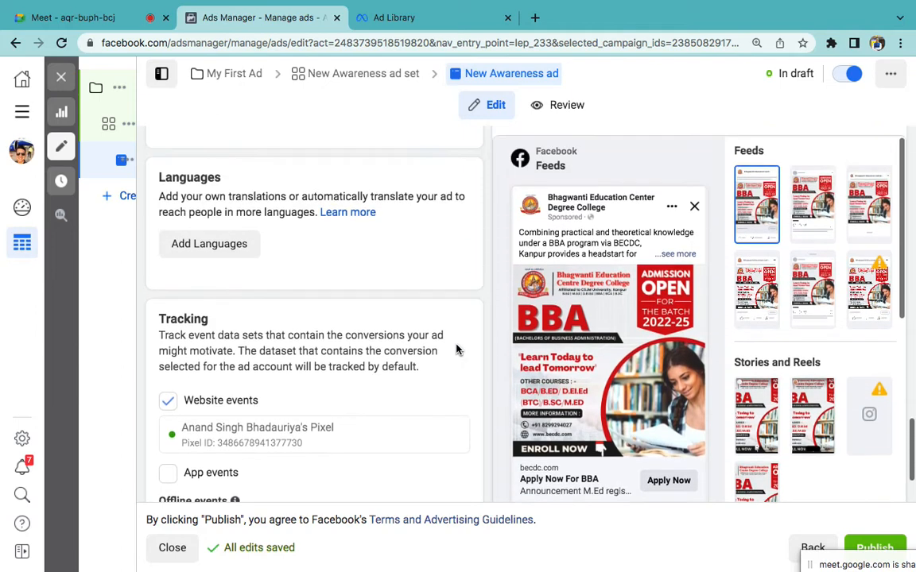
# Step: Enter the description 'Best College Highest Placements' and expand the preview caption to check it
pyautogui.click(230, 259)
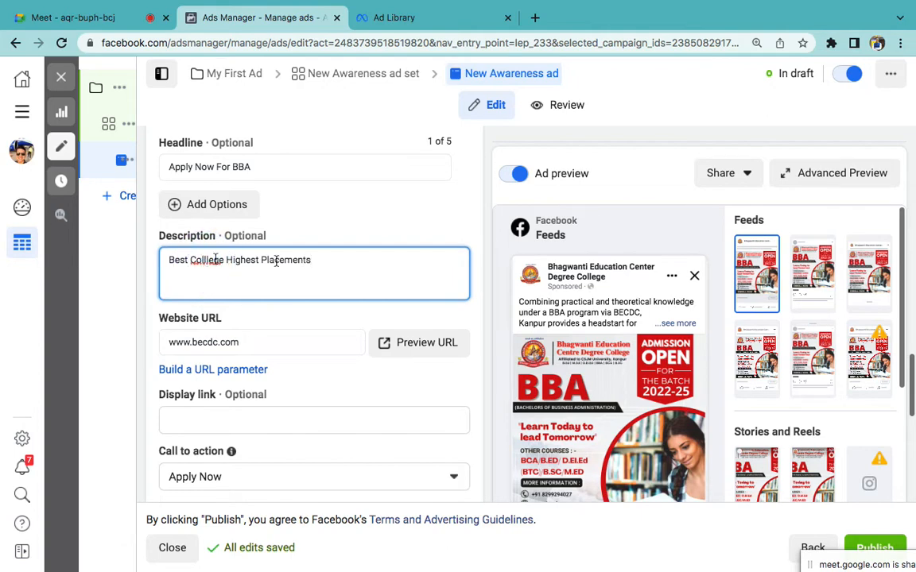
pyautogui.scroll(-2, 556, 433)
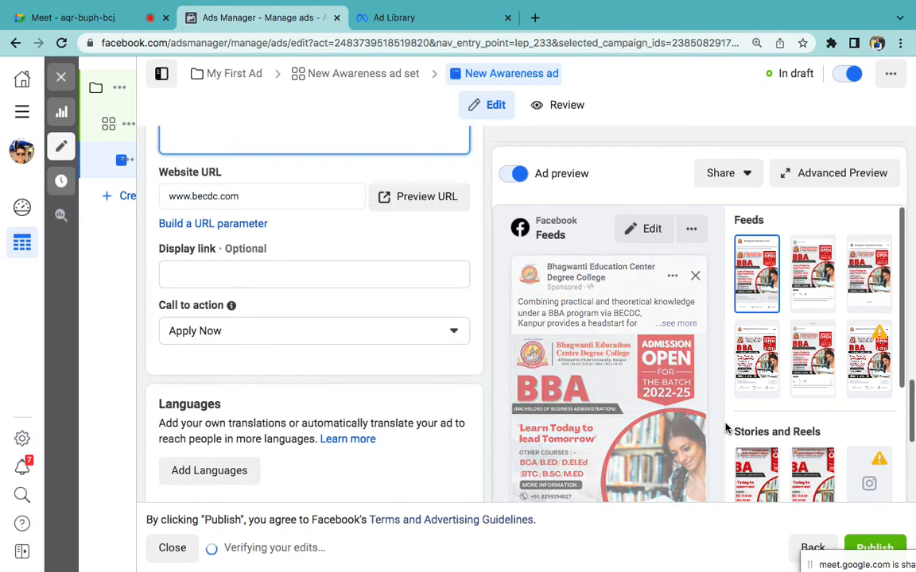
pyautogui.scroll(-4, 725, 429)
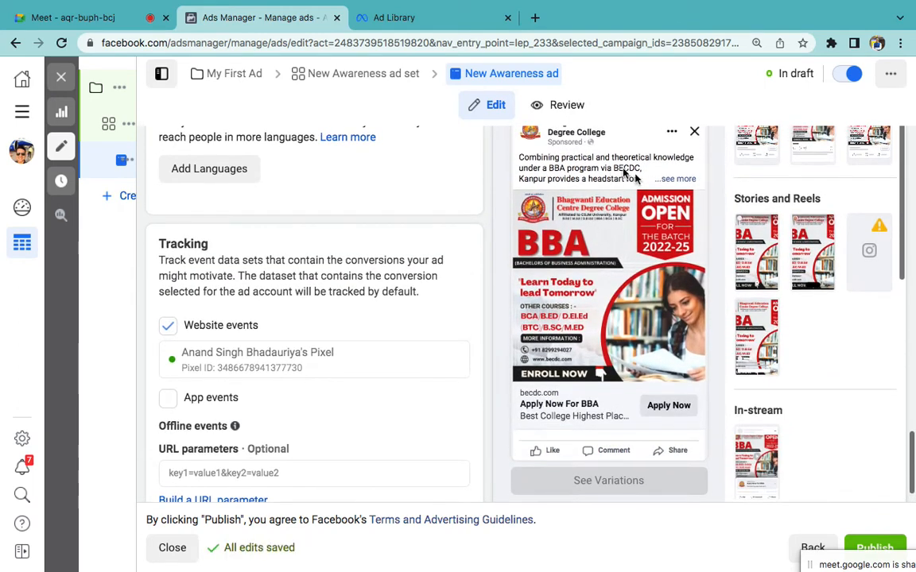
pyautogui.click(670, 182)
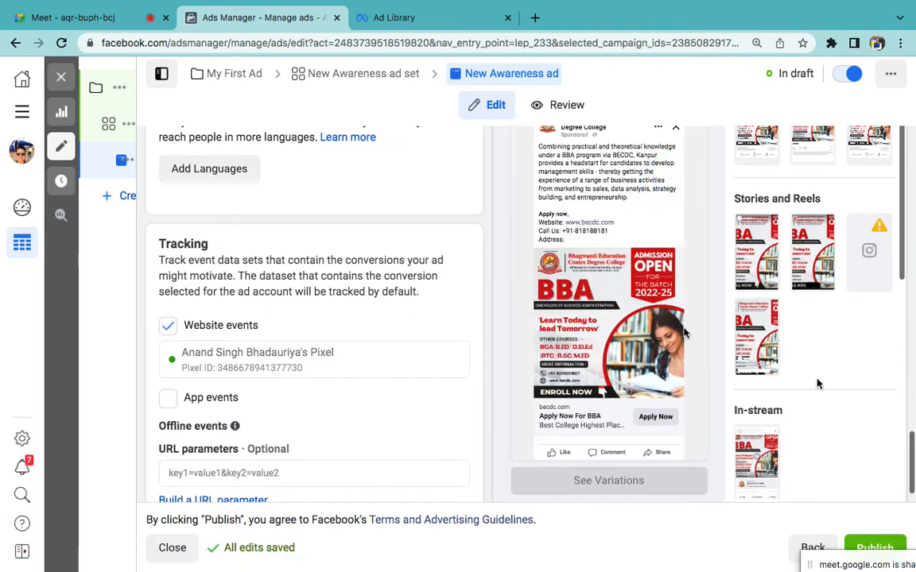
# Step: Publish the ad and bring the Word outline back to the front
pyautogui.click(872, 547)
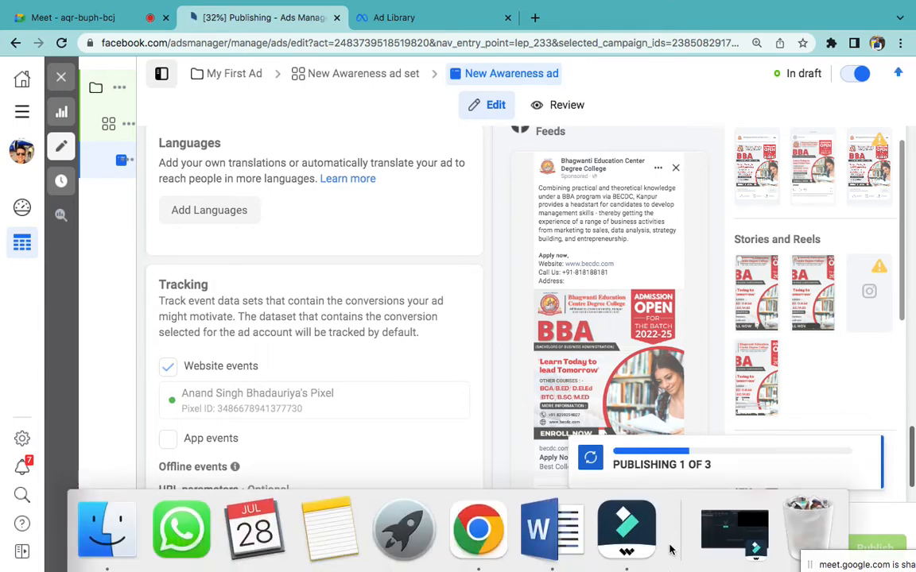
pyautogui.click(538, 535)
pyautogui.scroll(10, 547, 455)
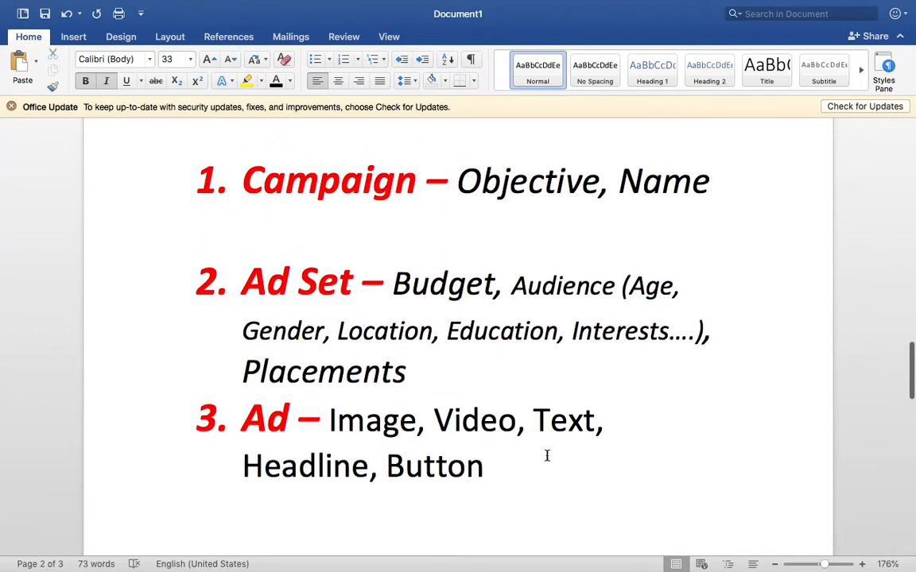
# Step: Append '(CTA)' after Button in the outline's Ad line
pyautogui.doubleClick(419, 466)
pyautogui.click(504, 463)
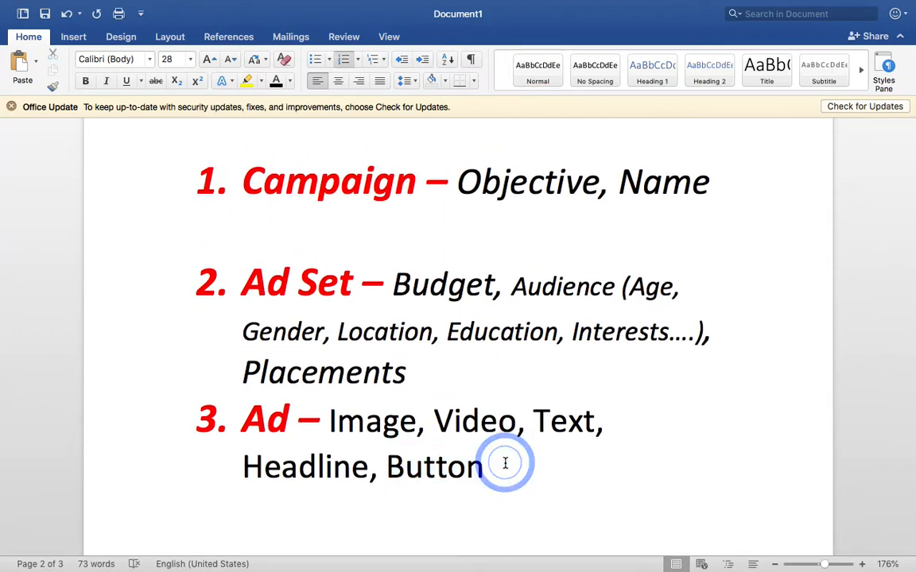
pyautogui.write('(CTA)')
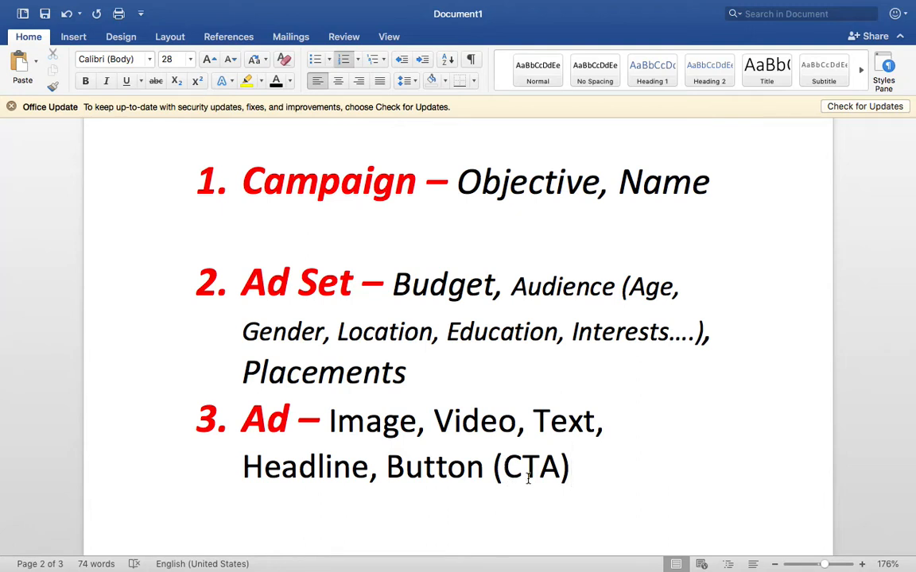
pyautogui.scroll(8, 489, 238)
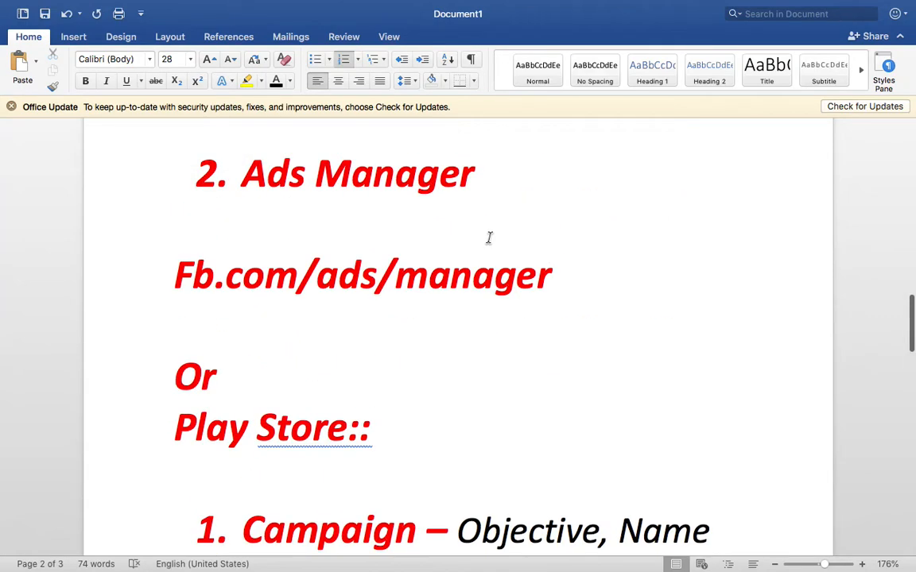
pyautogui.scroll(-10, 489, 237)
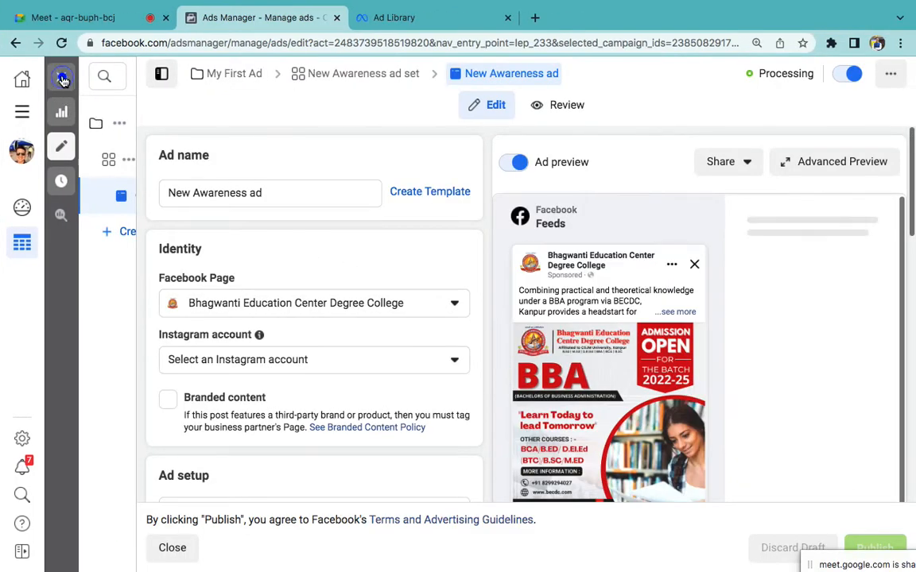
# Step: Close the ad editor and clear the campaign, ad set and ad selections to list all 49 campaigns
pyautogui.click(62, 77)
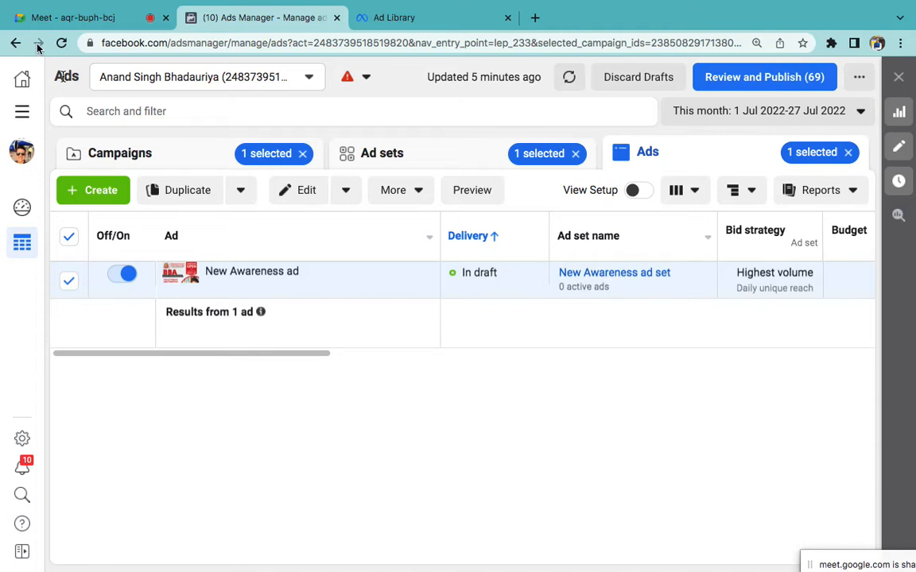
pyautogui.click(153, 153)
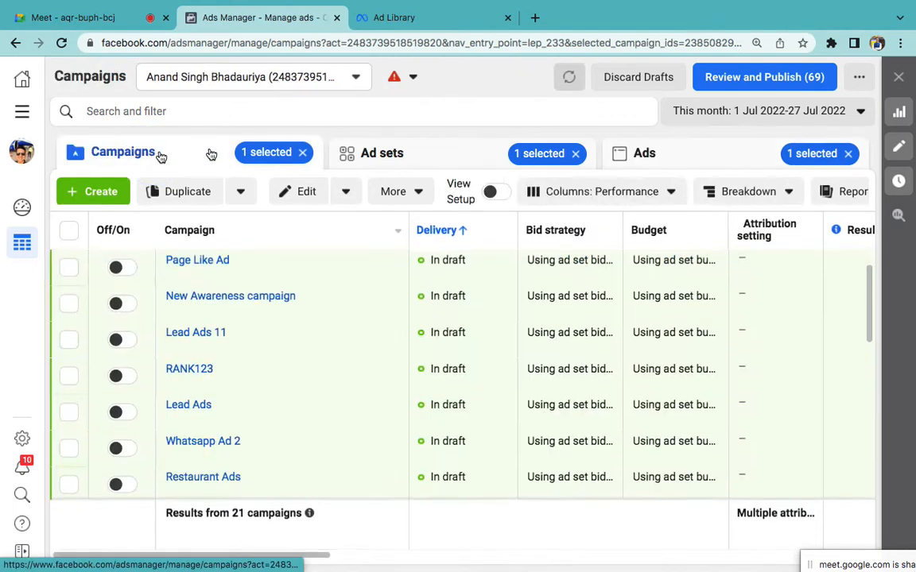
pyautogui.click(302, 152)
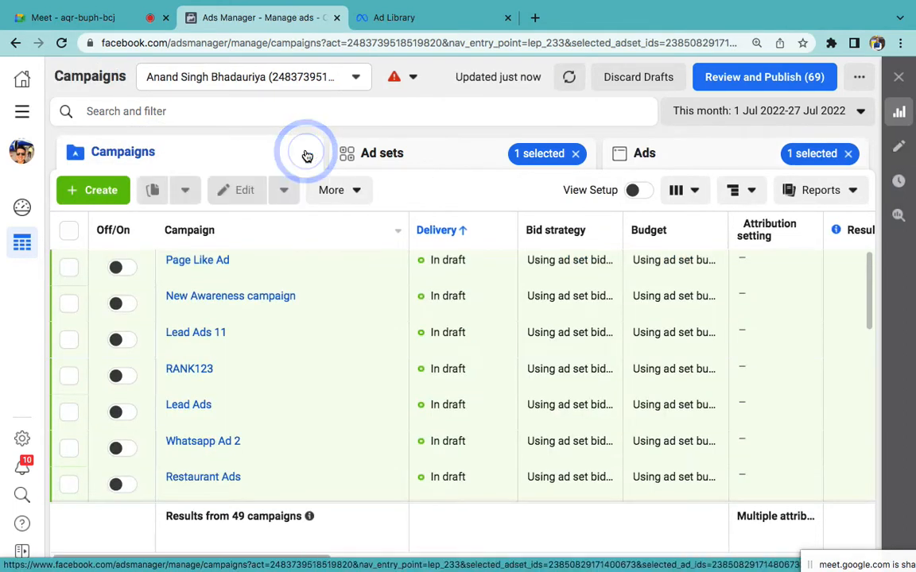
pyautogui.click(578, 154)
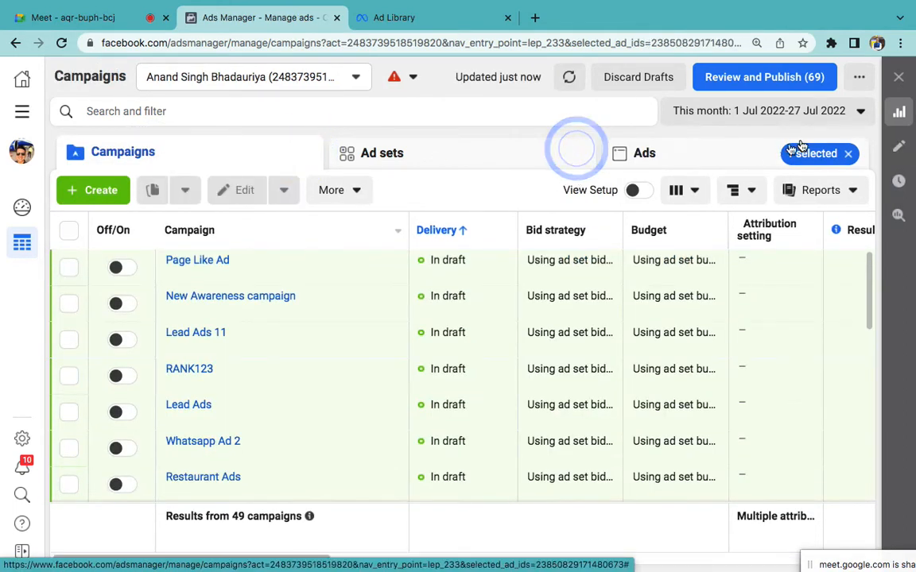
pyautogui.click(848, 154)
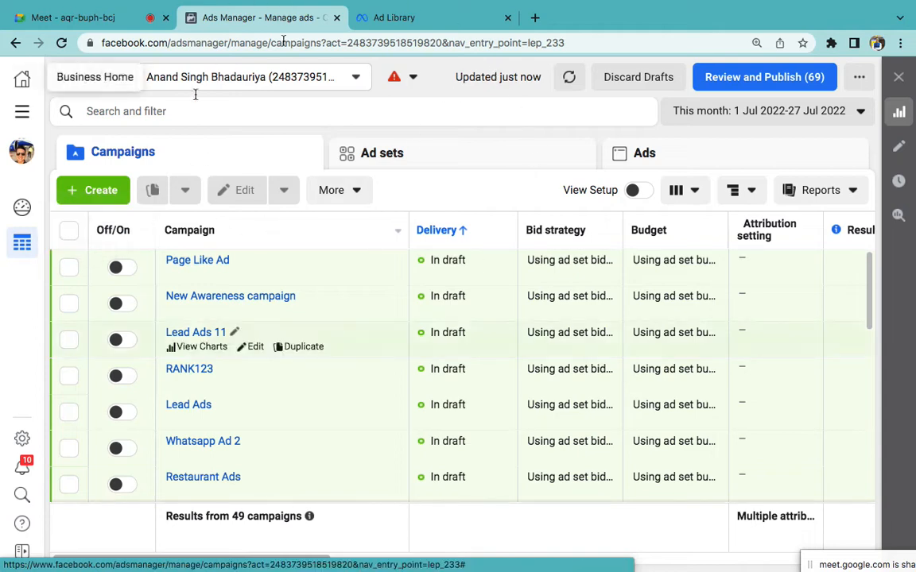
# Step: Create an Engagement-objective campaign named 'Post' and continue to its ad set
pyautogui.click(101, 194)
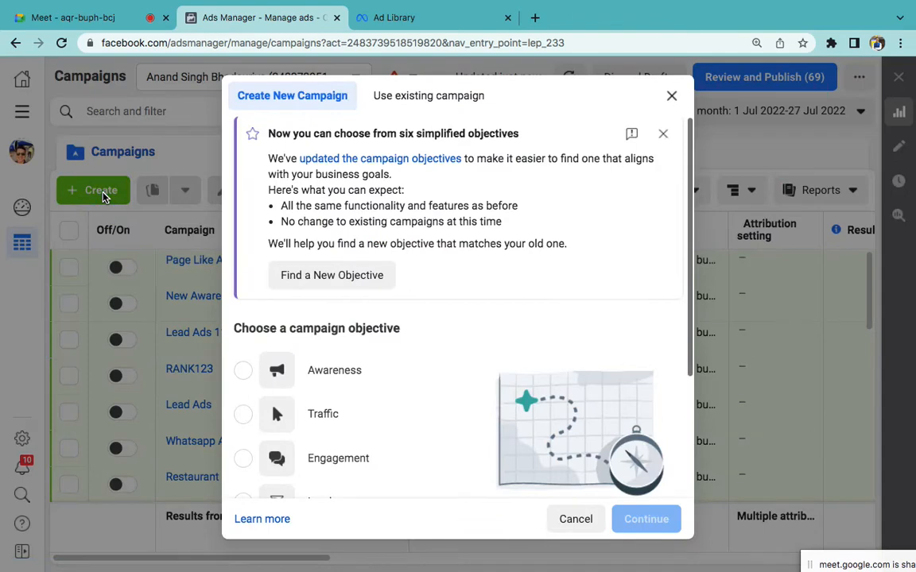
pyautogui.click(660, 134)
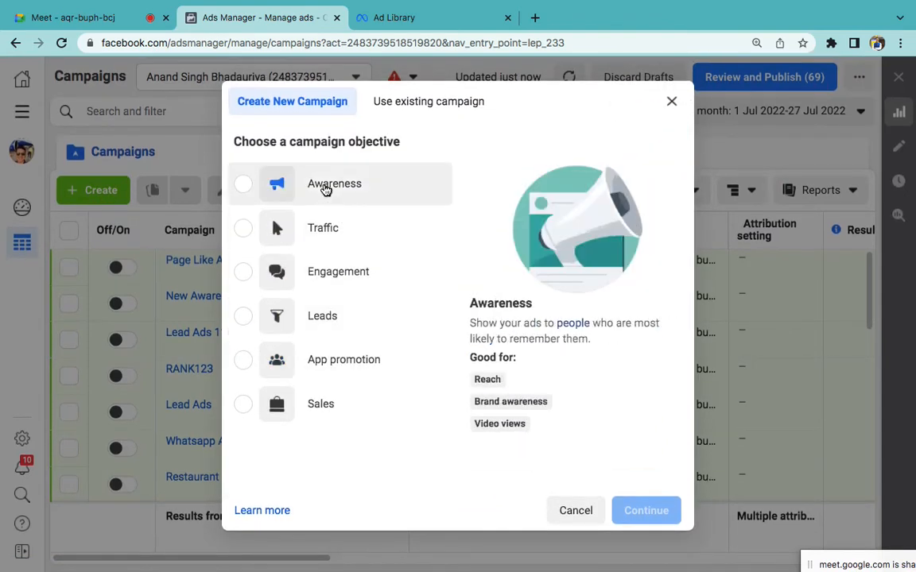
pyautogui.click(327, 264)
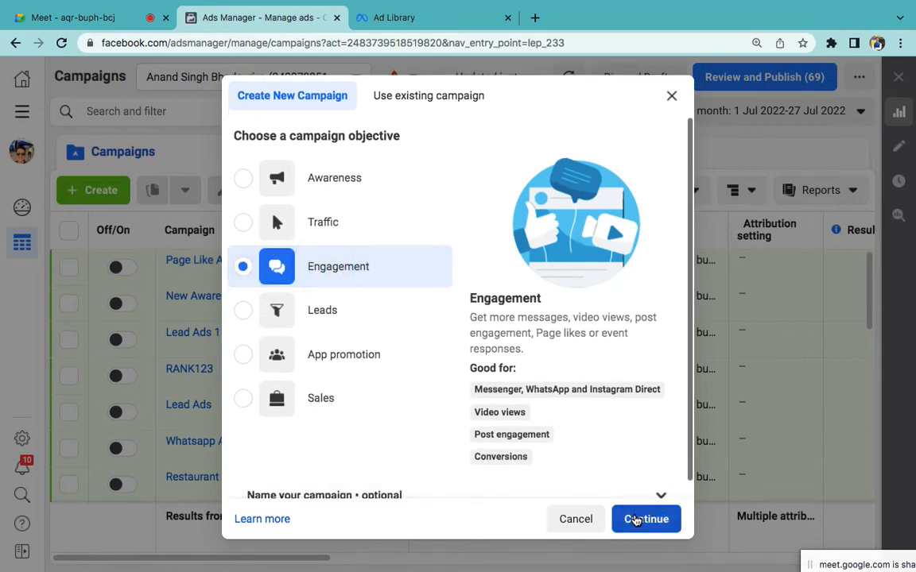
pyautogui.click(636, 519)
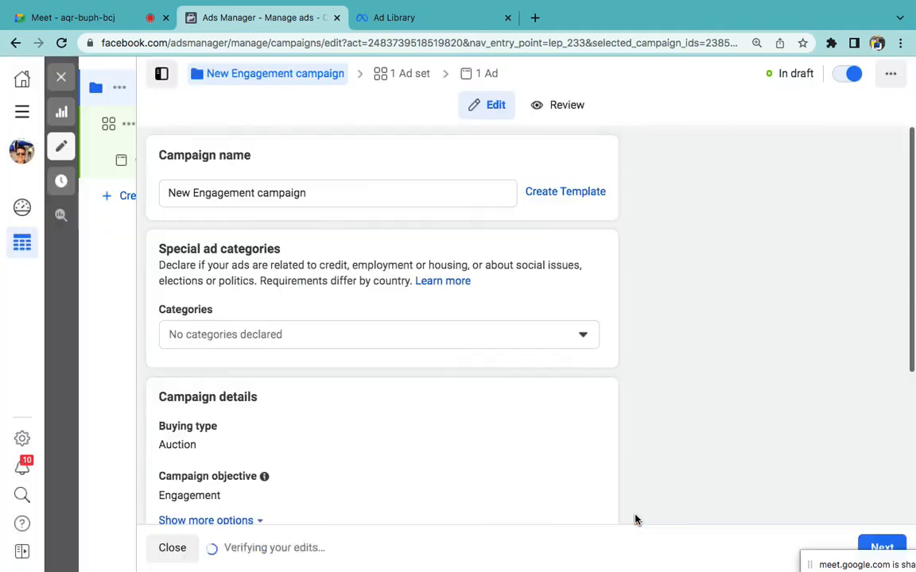
pyautogui.tripleClick(239, 186)
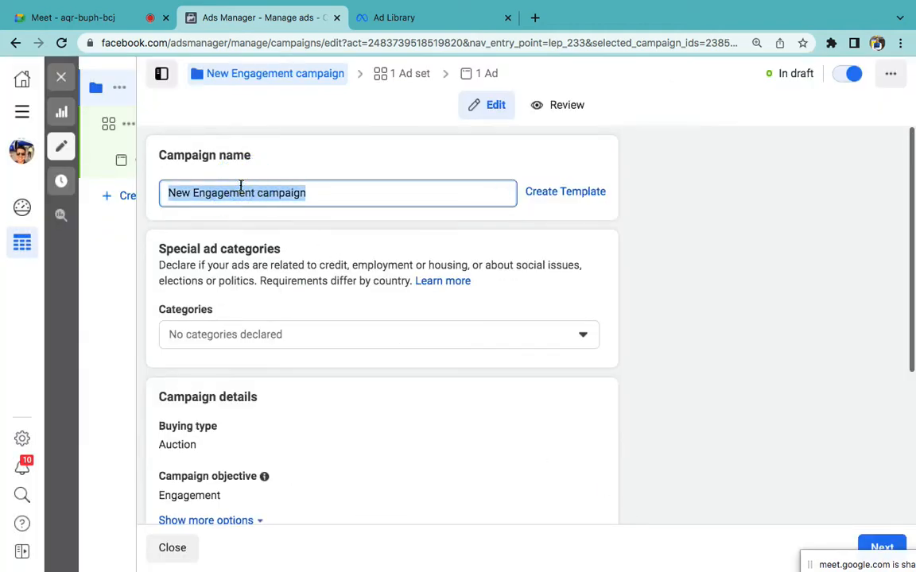
pyautogui.write('Post')
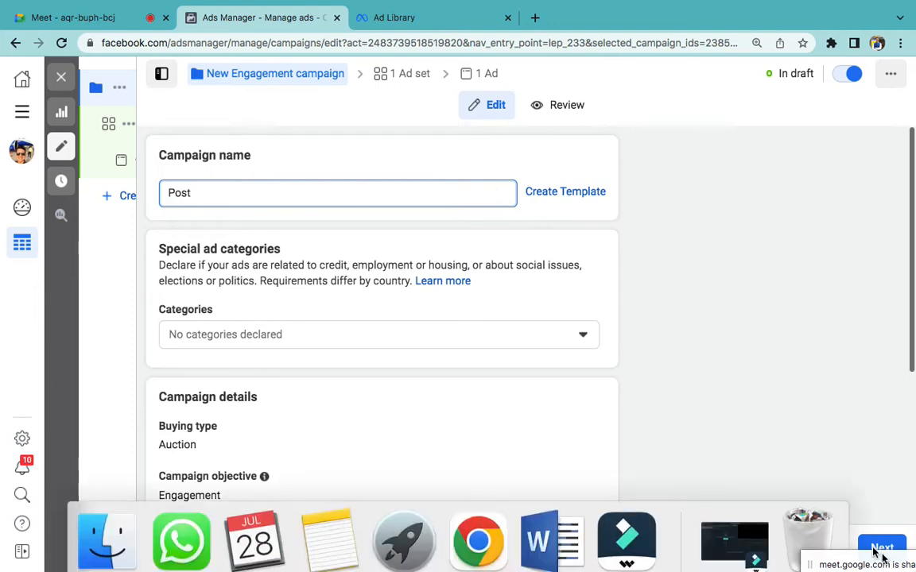
pyautogui.click(875, 547)
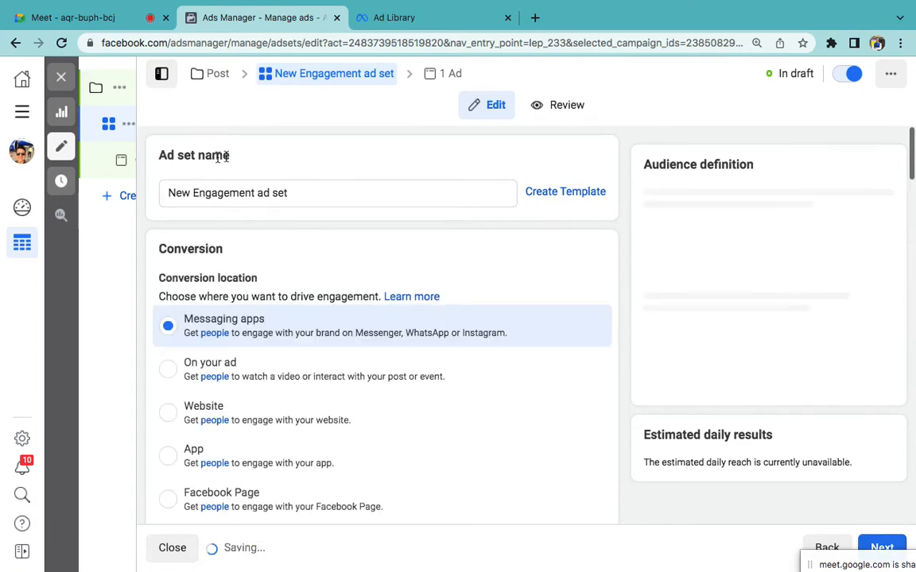
# Step: Change the ad set's daily budget from ₹800.00 to ₹500.00
pyautogui.scroll(-2, 400, 382)
pyautogui.scroll(-4, 399, 382)
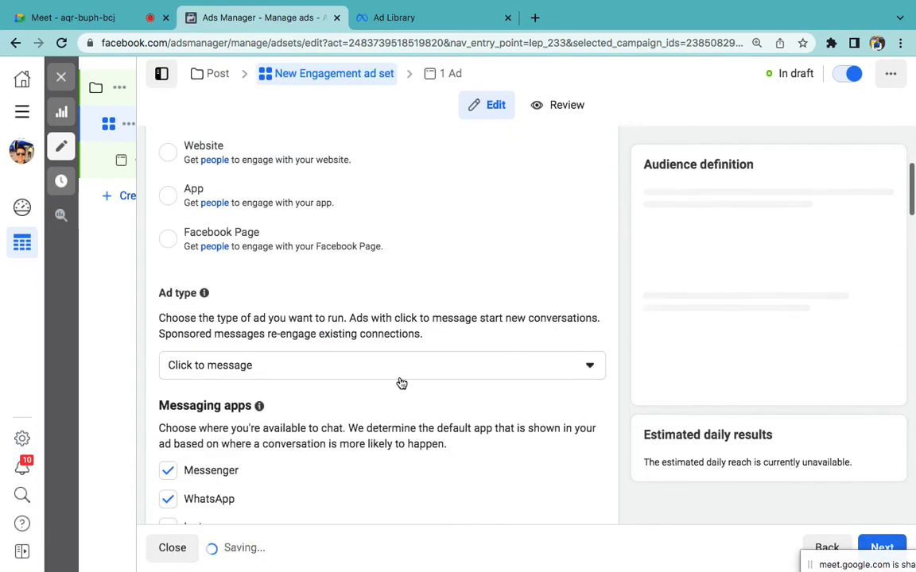
pyautogui.scroll(-5, 400, 382)
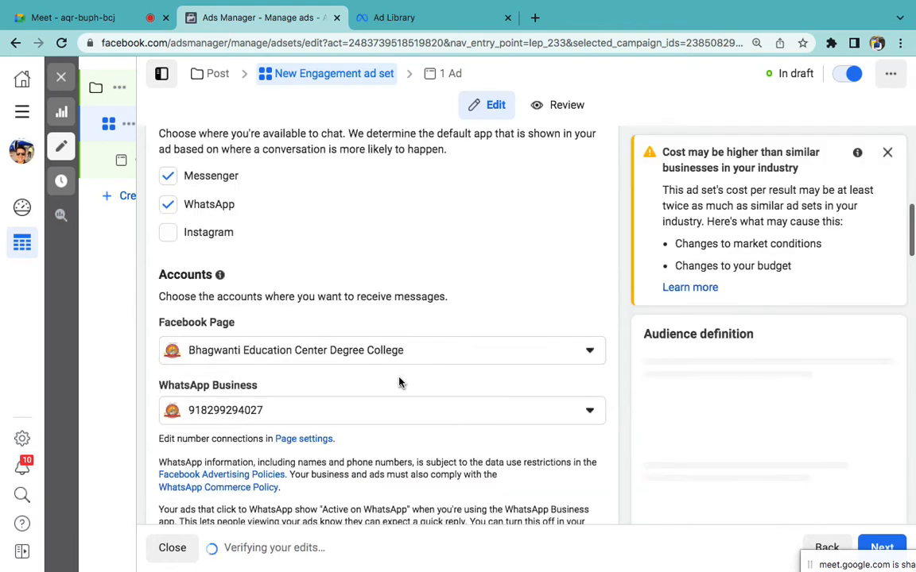
pyautogui.scroll(-4, 399, 382)
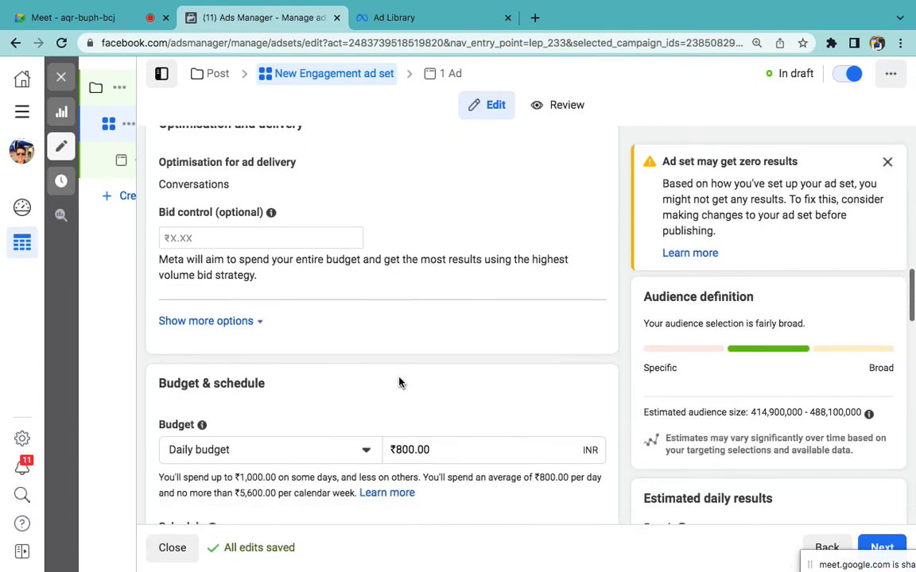
pyautogui.click(413, 244)
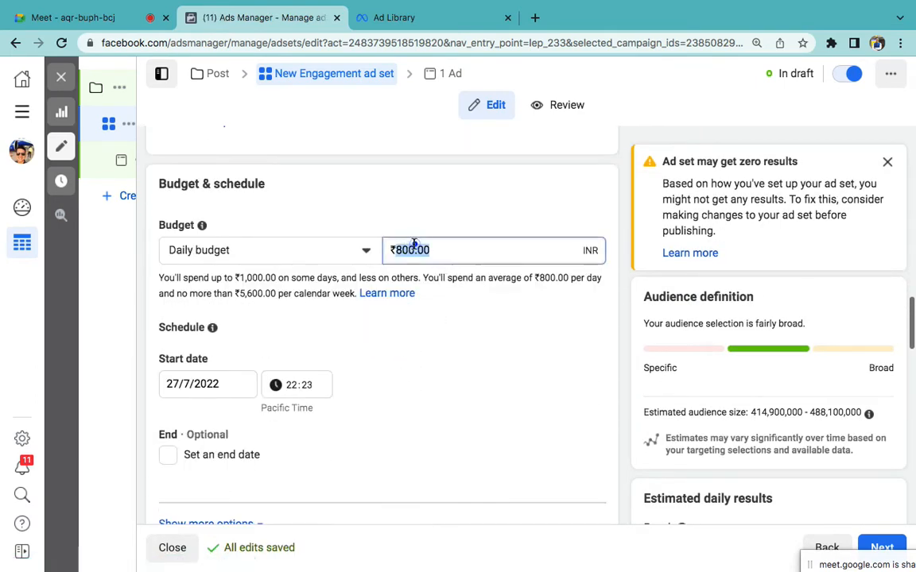
pyautogui.doubleClick(412, 244)
pyautogui.write('5')
pyautogui.click(508, 420)
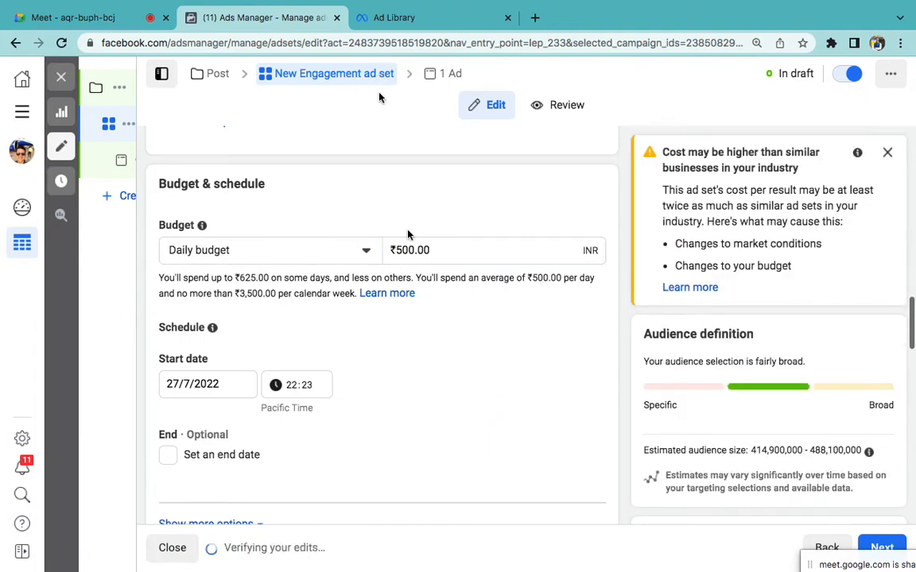
# Step: Replace India with Uttar Pradesh as the target location
pyautogui.scroll(-5, 364, 307)
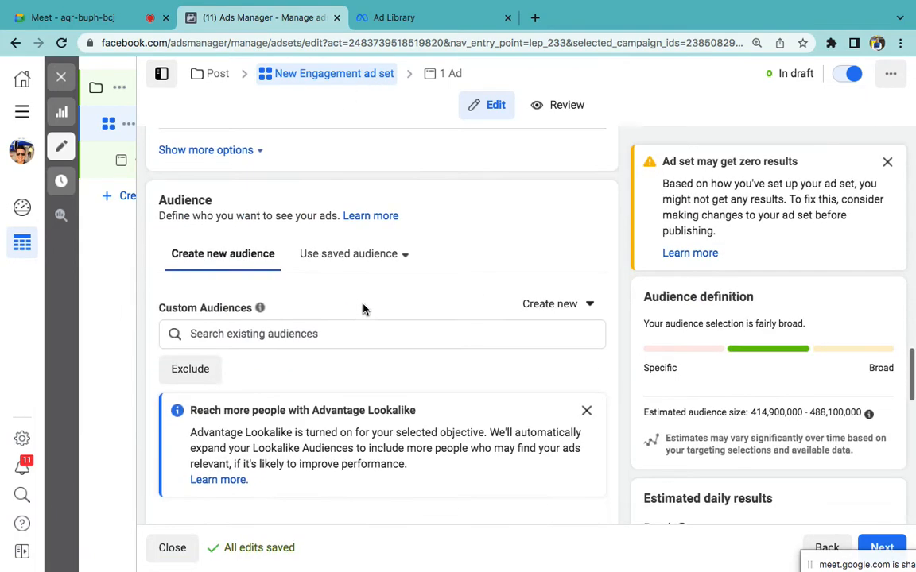
pyautogui.scroll(-5, 329, 337)
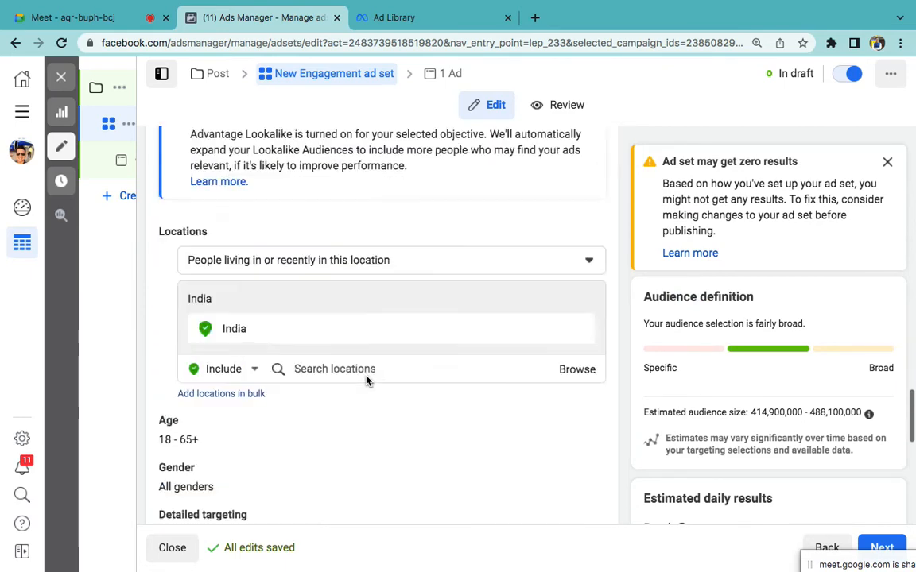
pyautogui.click(317, 246)
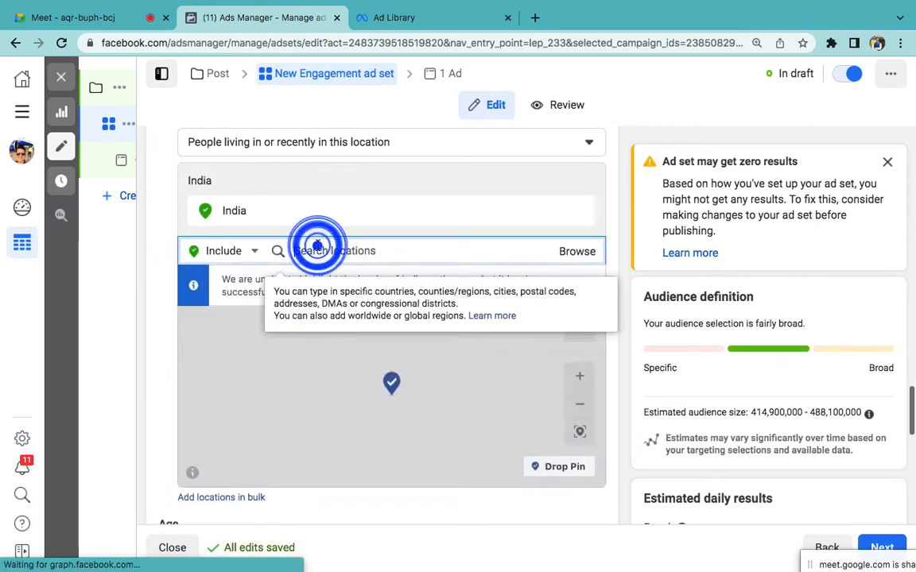
pyautogui.write('u')
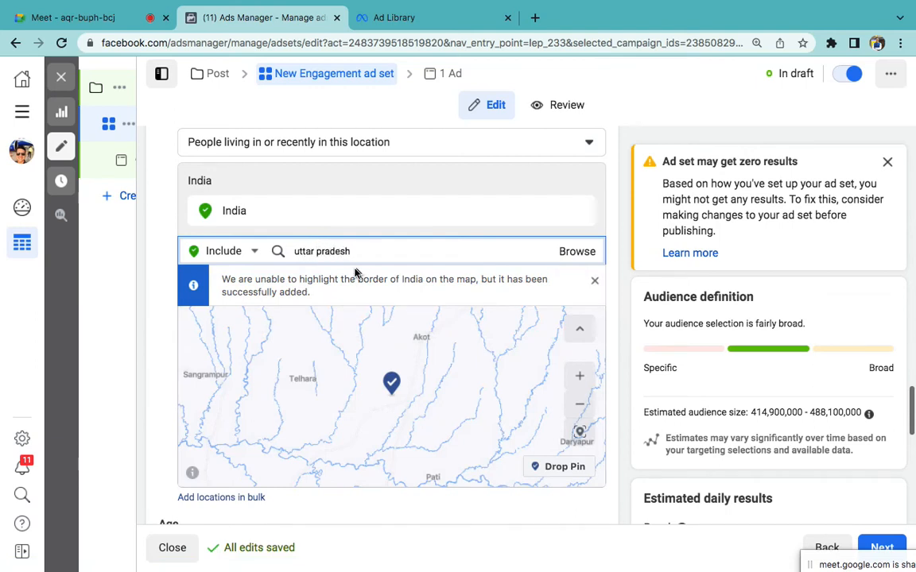
pyautogui.write('ttar pradesh')
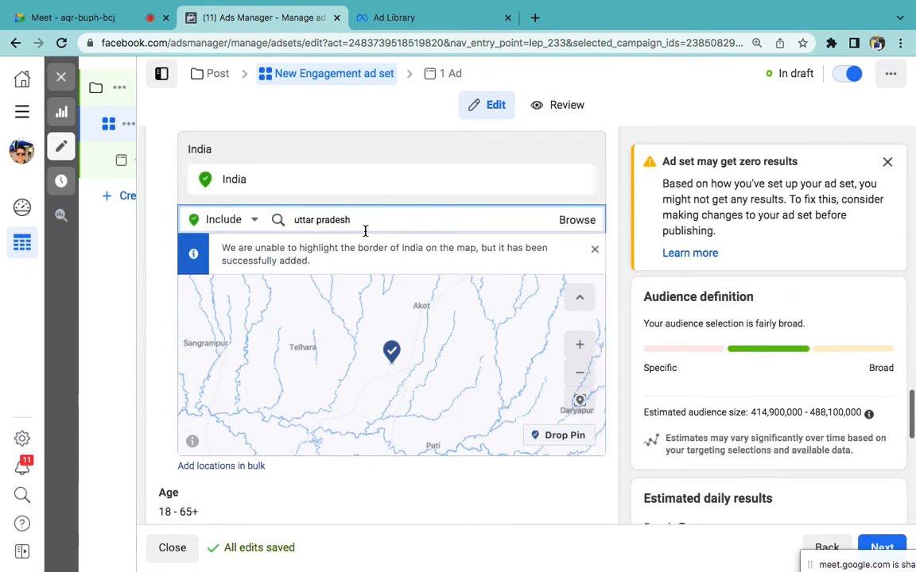
pyautogui.tripleClick(361, 218)
pyautogui.click(316, 248)
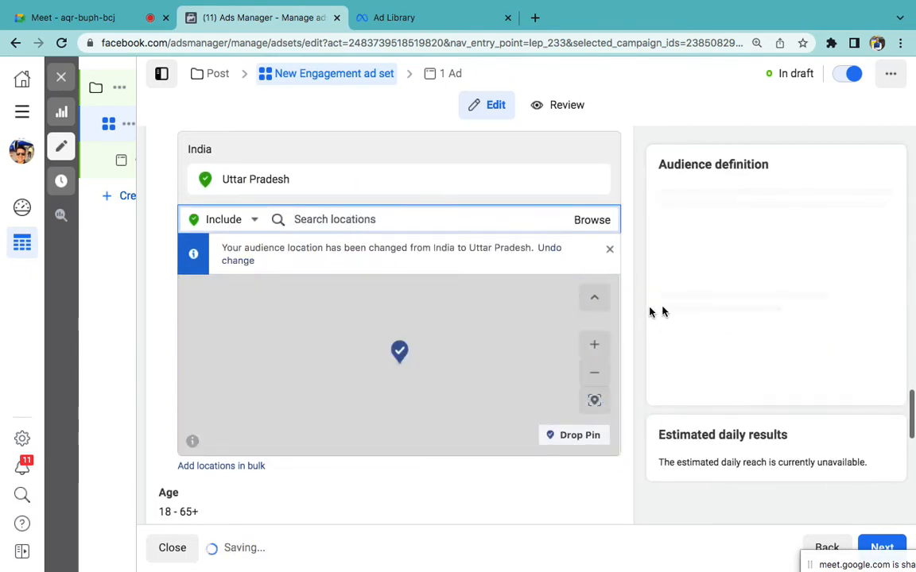
# Step: Open the age and gender settings for editing, dismiss the targeting notice, and start detailed targeting
pyautogui.scroll(-5, 636, 312)
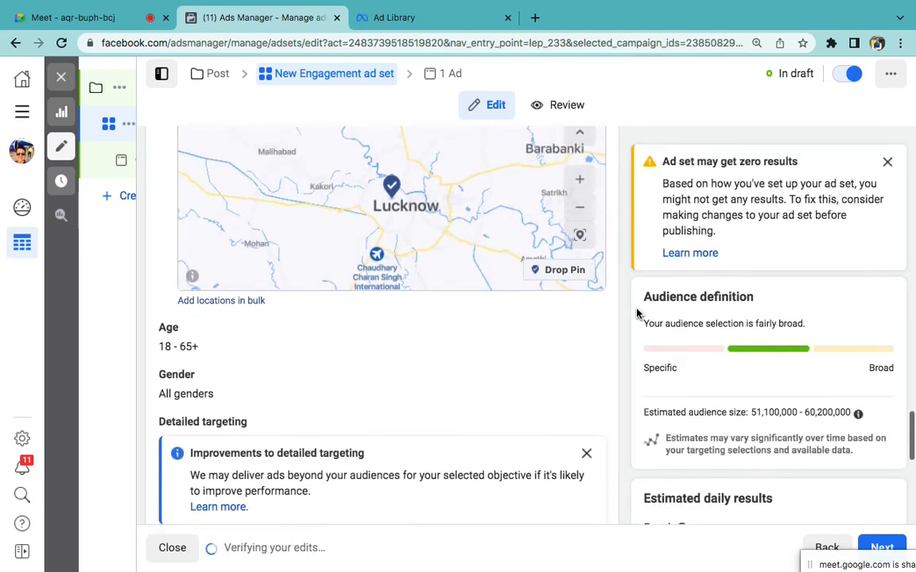
pyautogui.click(579, 266)
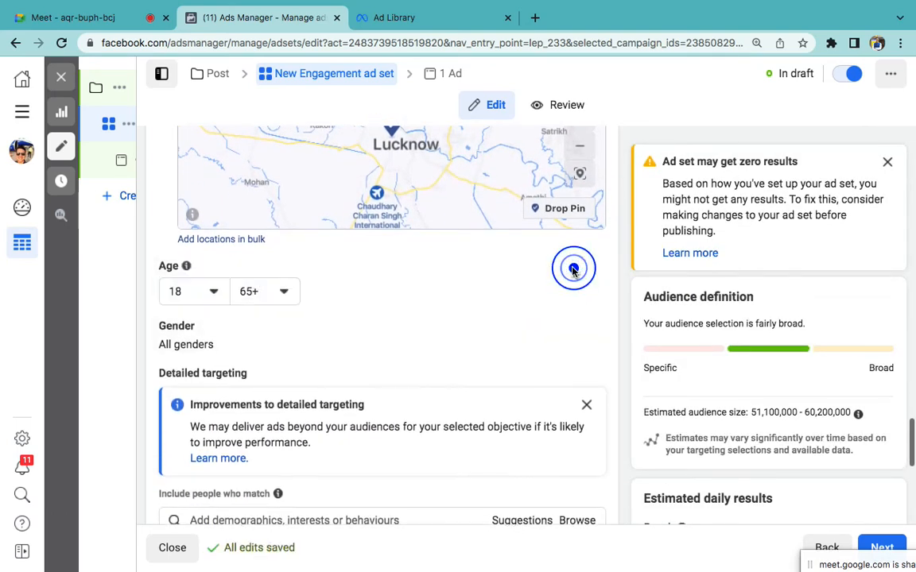
pyautogui.scroll(-1, 442, 318)
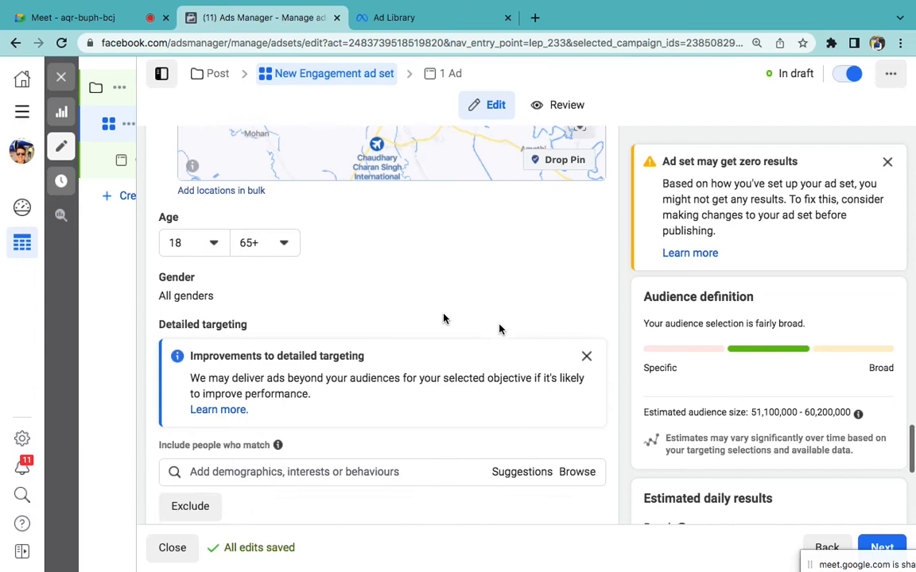
pyautogui.click(585, 357)
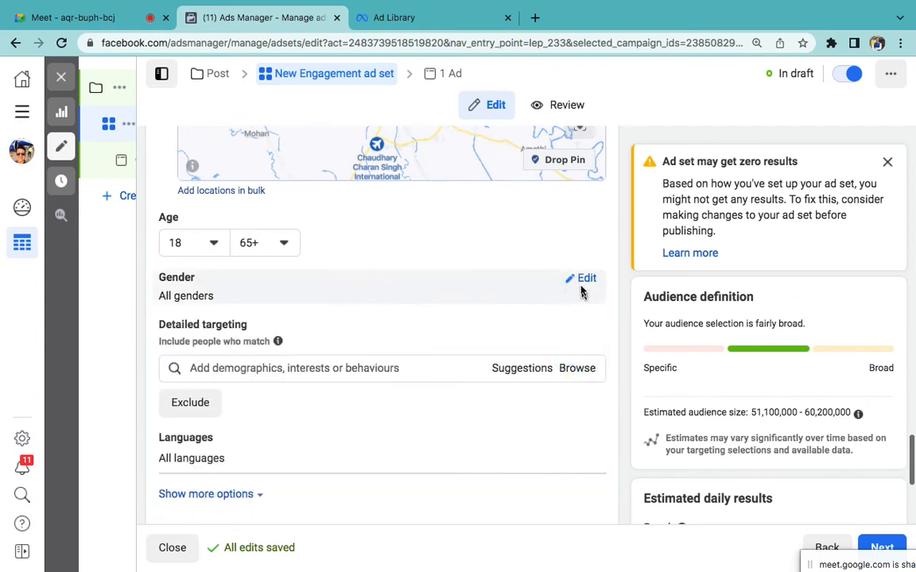
pyautogui.click(584, 280)
pyautogui.scroll(-1, 421, 328)
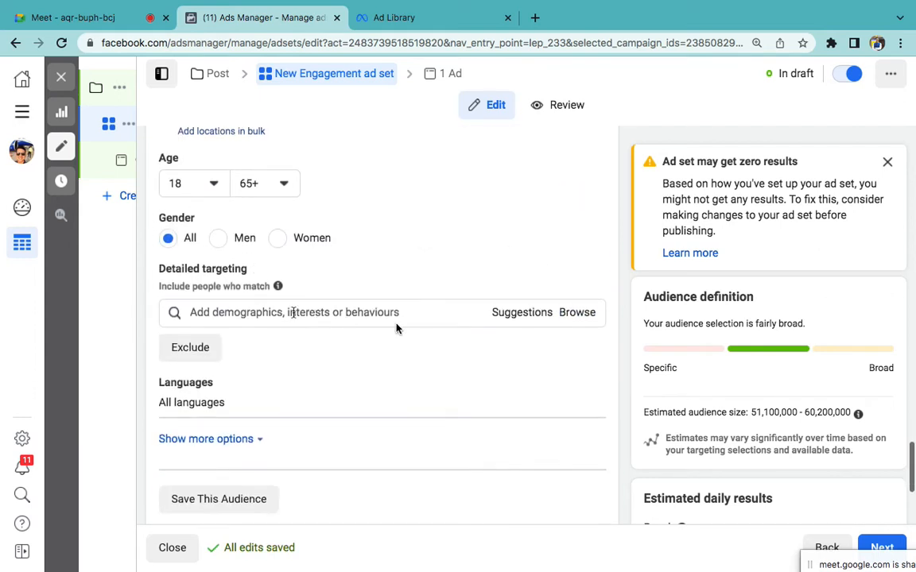
pyautogui.click(249, 308)
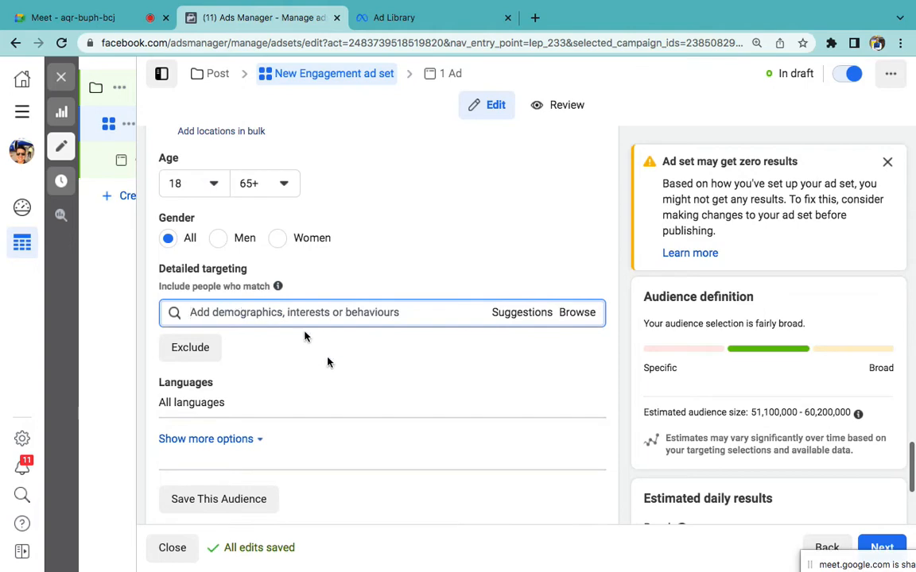
pyautogui.scroll(-3, 327, 363)
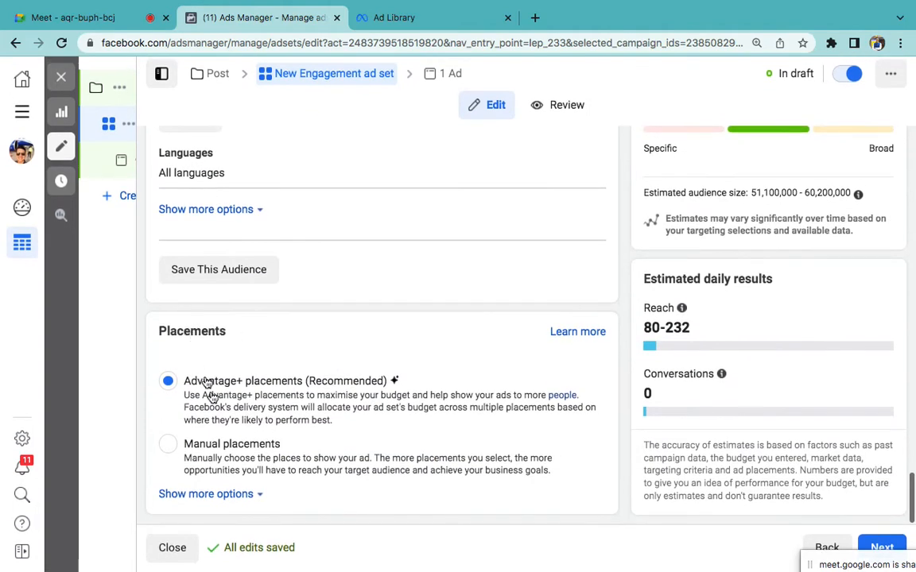
pyautogui.click(874, 545)
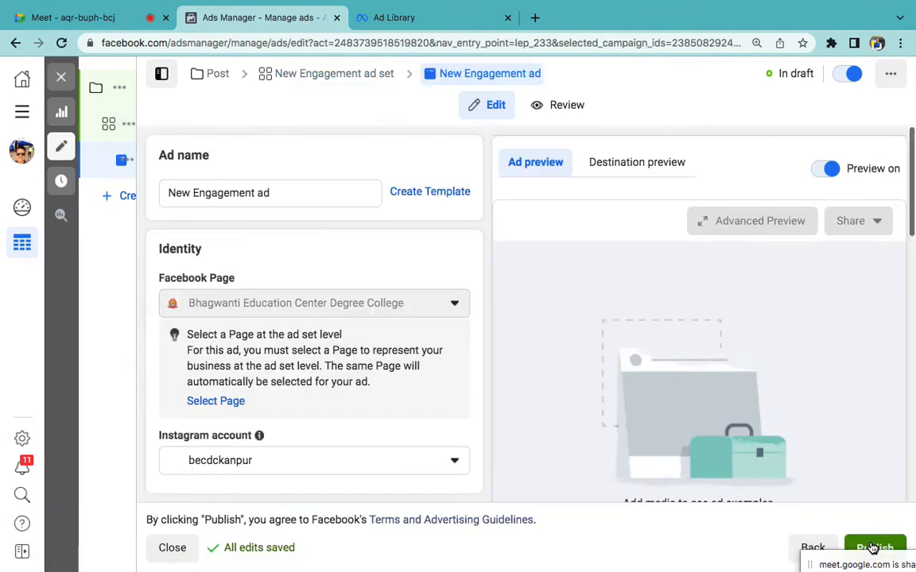
# Step: Add the red 1080 × 1080 admissions poster image to the New Engagement ad
pyautogui.scroll(-2, 497, 405)
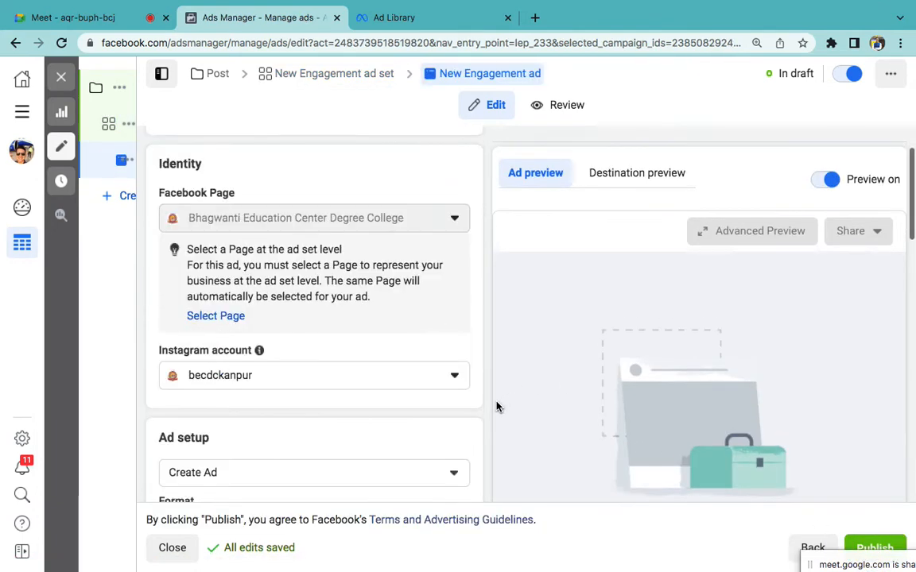
pyautogui.scroll(-6, 497, 407)
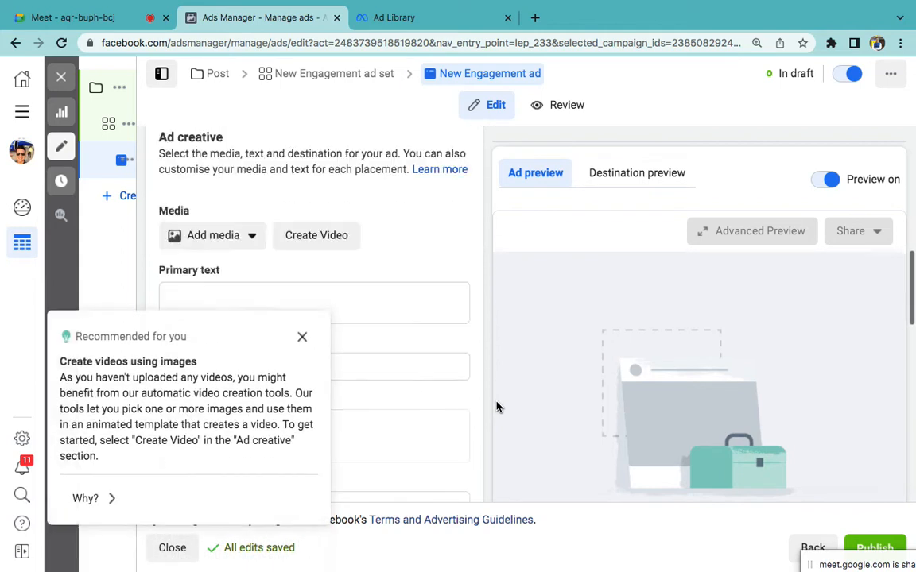
pyautogui.click(301, 336)
pyautogui.scroll(-2, 296, 335)
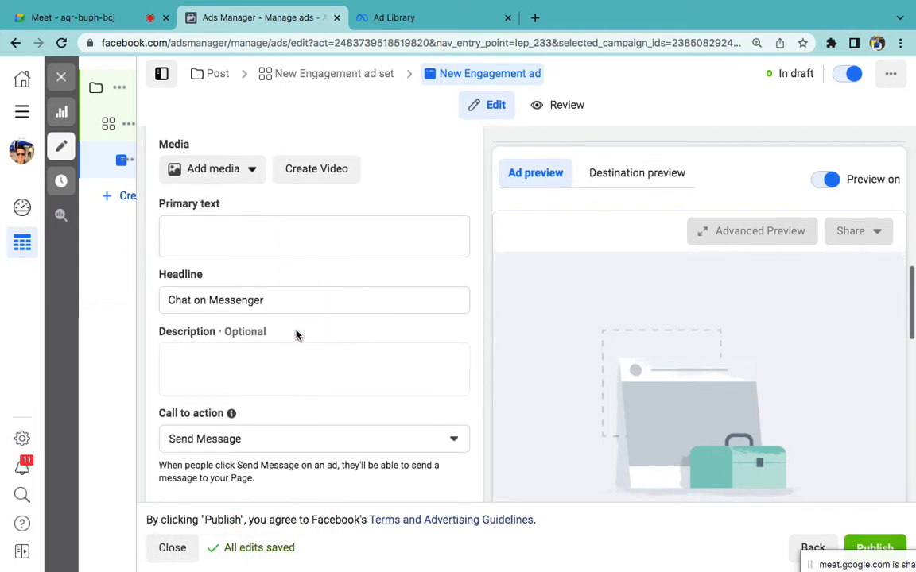
pyautogui.scroll(-1, 296, 335)
pyautogui.tripleClick(210, 276)
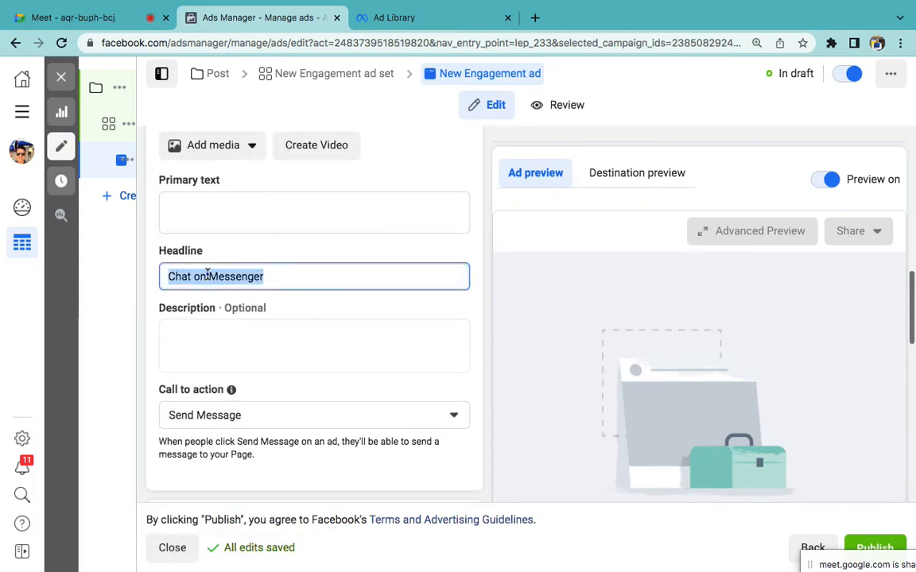
pyautogui.click(197, 146)
pyautogui.click(204, 179)
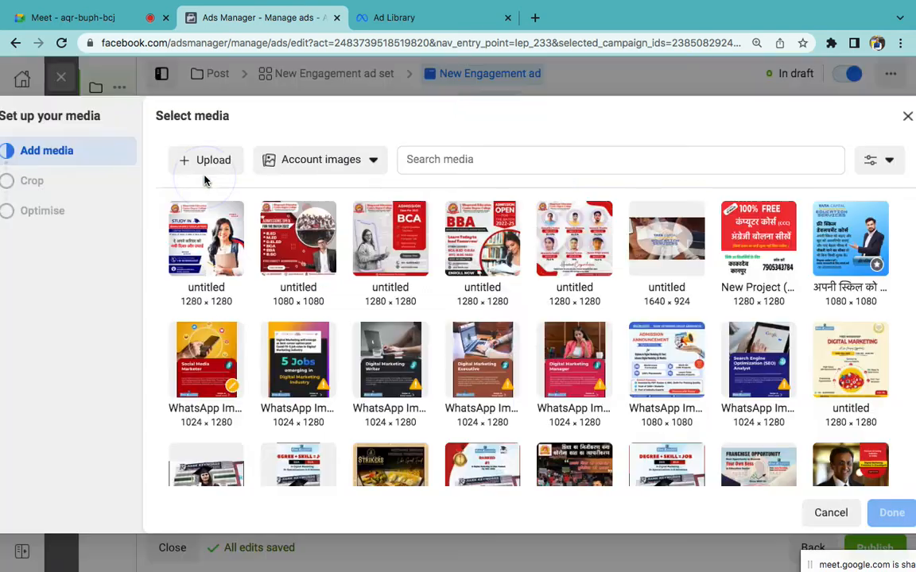
pyautogui.click(309, 231)
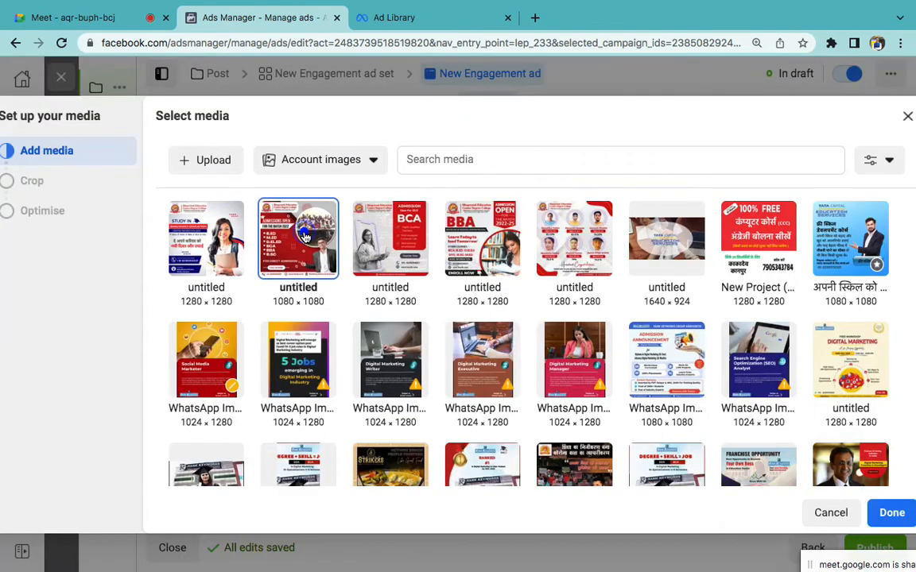
pyautogui.click(900, 513)
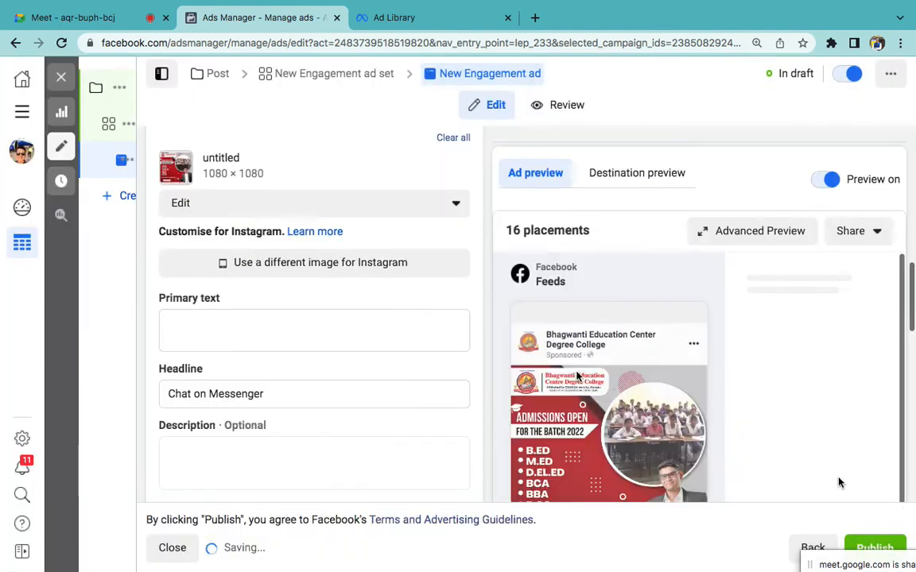
# Step: Paste the BBA program description into the ad's primary text
pyautogui.click(267, 322)
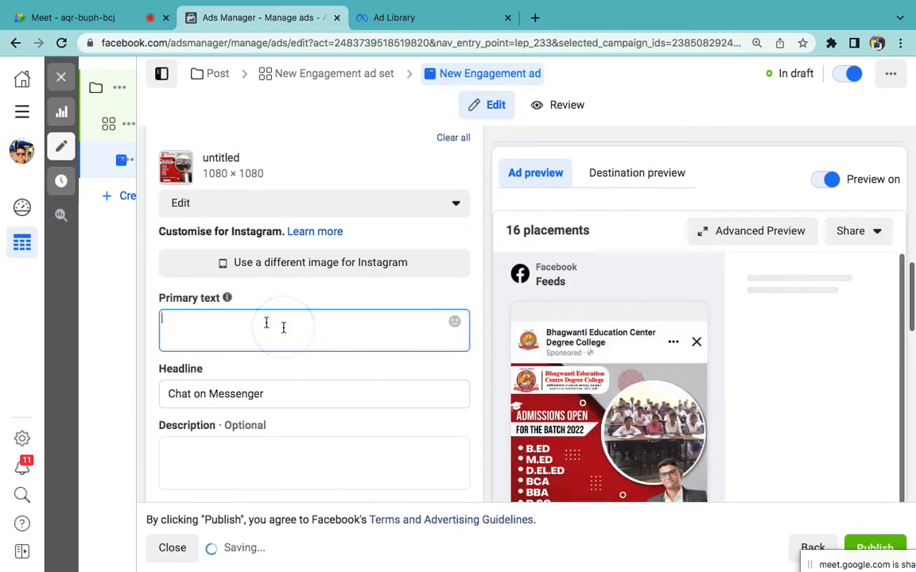
pyautogui.scroll(-2, 267, 323)
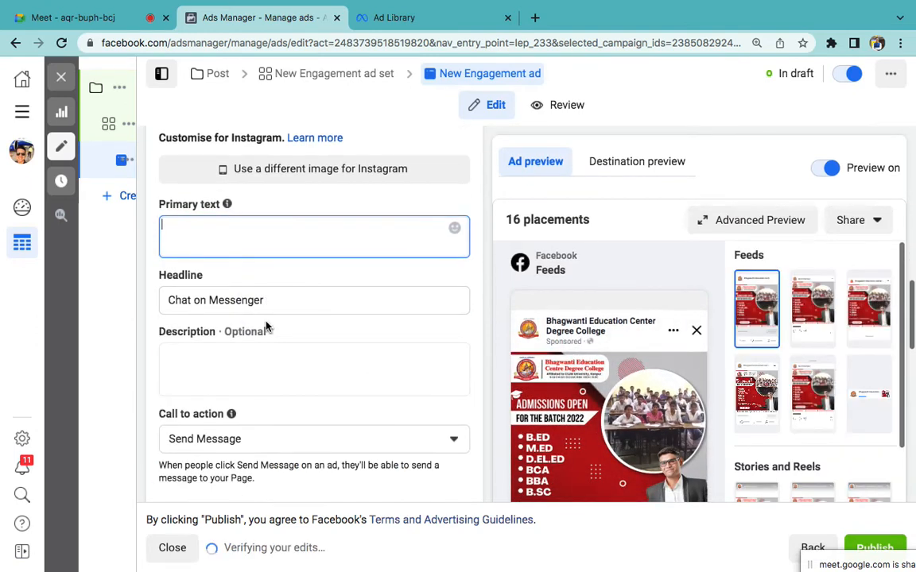
pyautogui.write('Combining practical and theoretical knowledge under a BBA program via Chandigarh University provides a headstart for candidates to develop management skills - thereby getting the experience of a range of business activities from marketing to sales, data analysis, strategy building, and entrepreneurship.  Apply now for BBA program via Chandigarh University Common Entrance Test (CUCET)!')
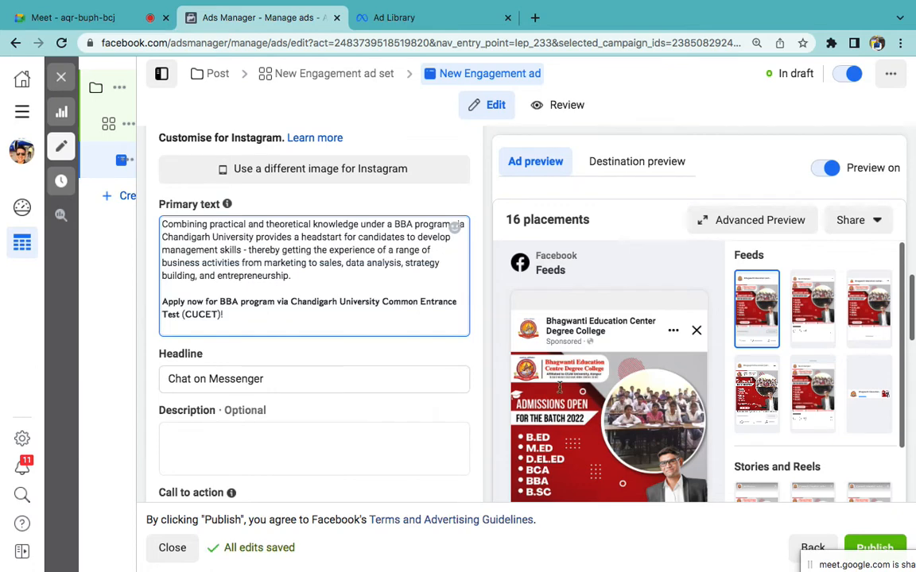
pyautogui.scroll(-1, 503, 346)
pyautogui.click(485, 362)
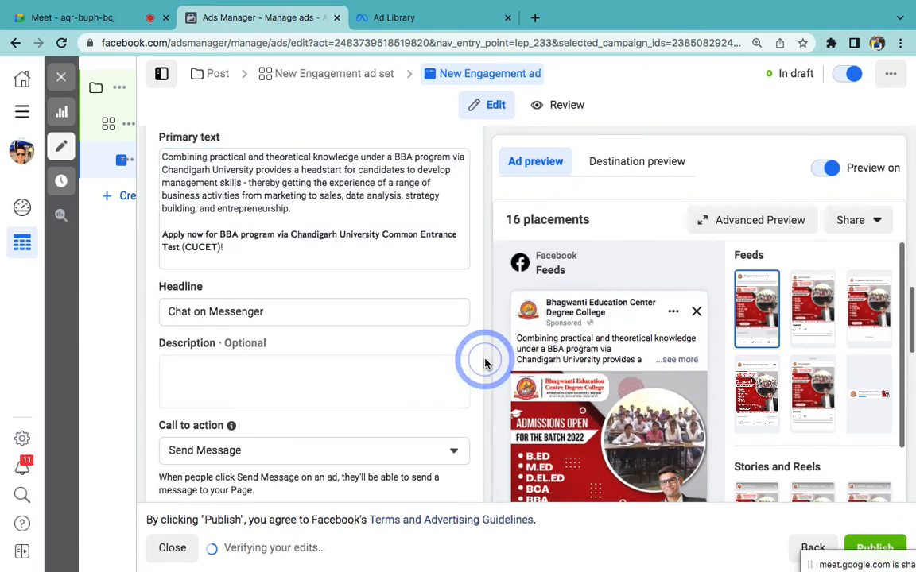
pyautogui.scroll(-1, 485, 361)
# Step: Change the headline to 'Join Now, Admission Open' and close the ad editor without publishing
pyautogui.tripleClick(265, 281)
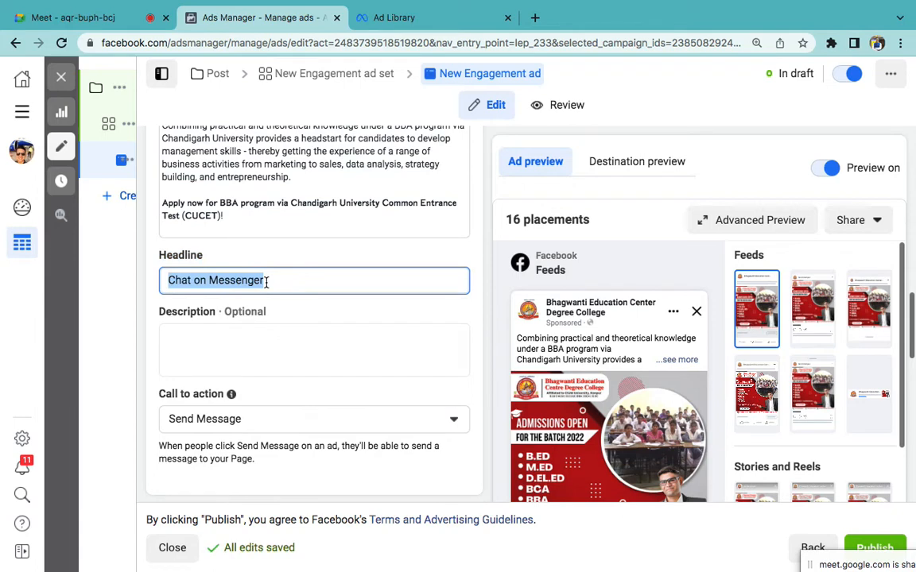
pyautogui.write('Join Now, Admission Open')
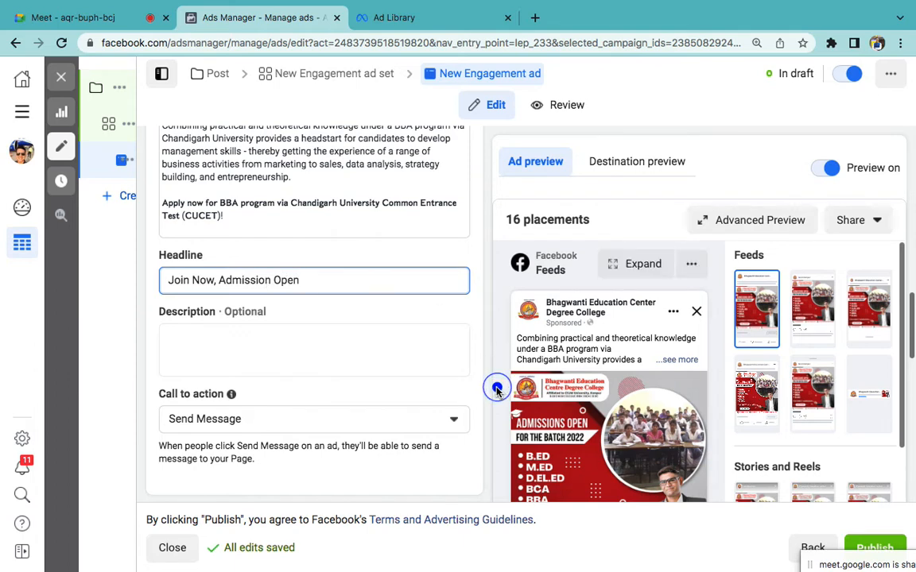
pyautogui.scroll(-5, 496, 390)
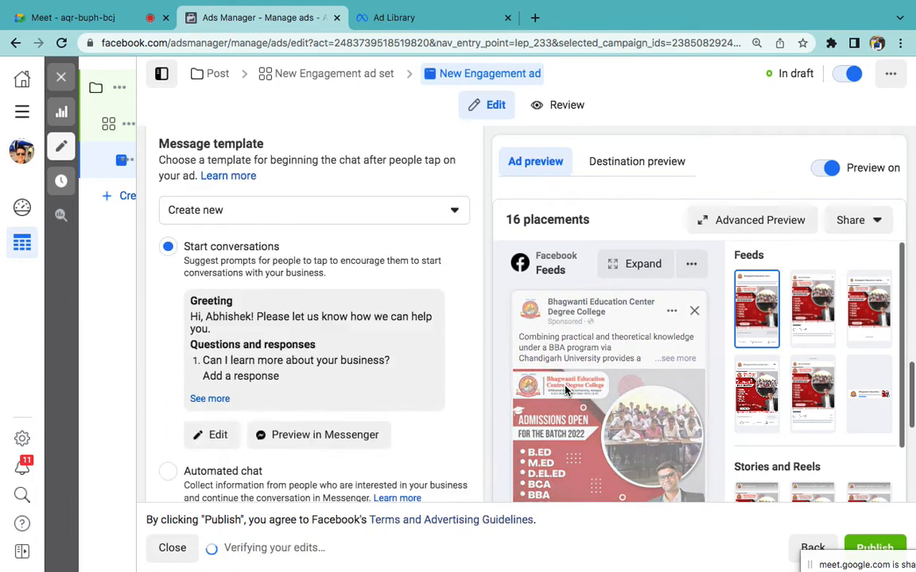
pyautogui.scroll(-8, 565, 389)
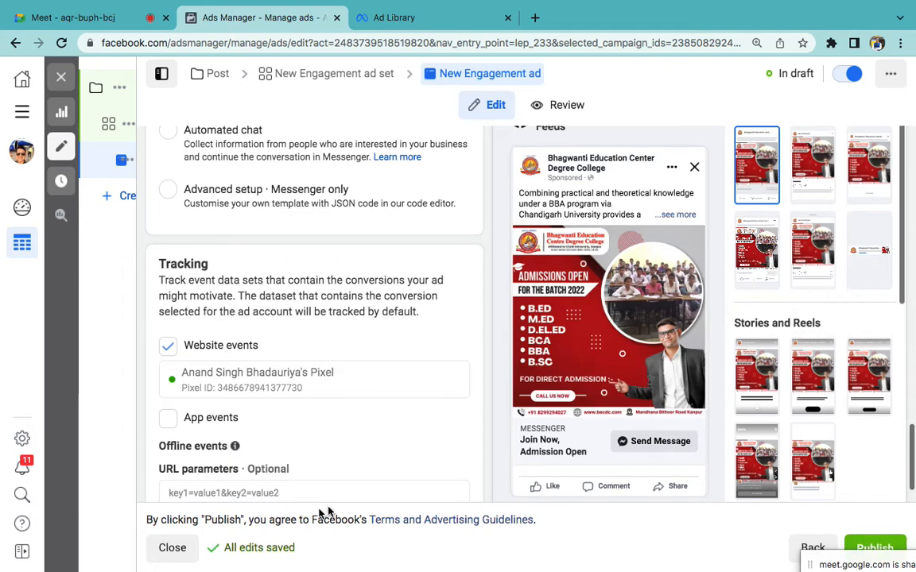
pyautogui.click(165, 548)
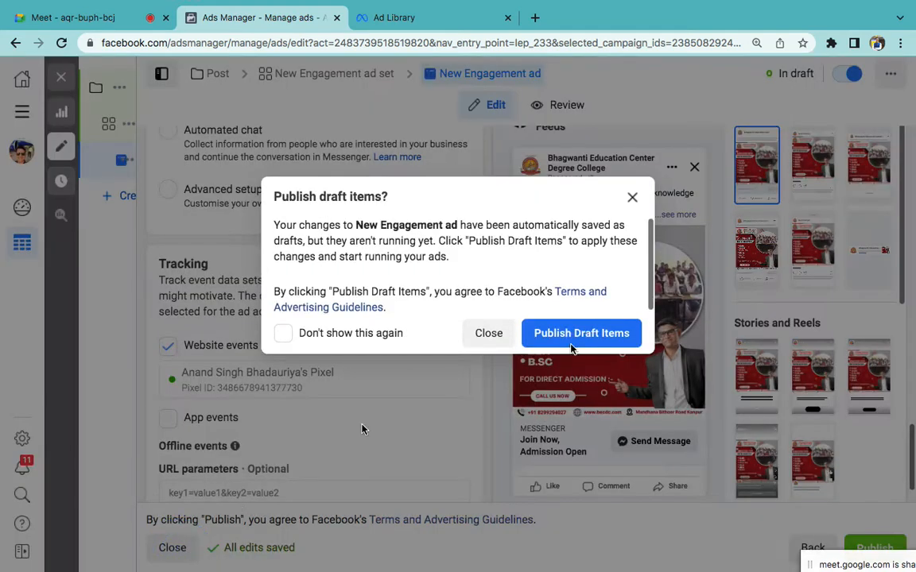
pyautogui.click(504, 333)
# Step: In the Word outline, start a new numbered item 4 after the Ad (CTA) item
pyautogui.moveTo(695, 555)
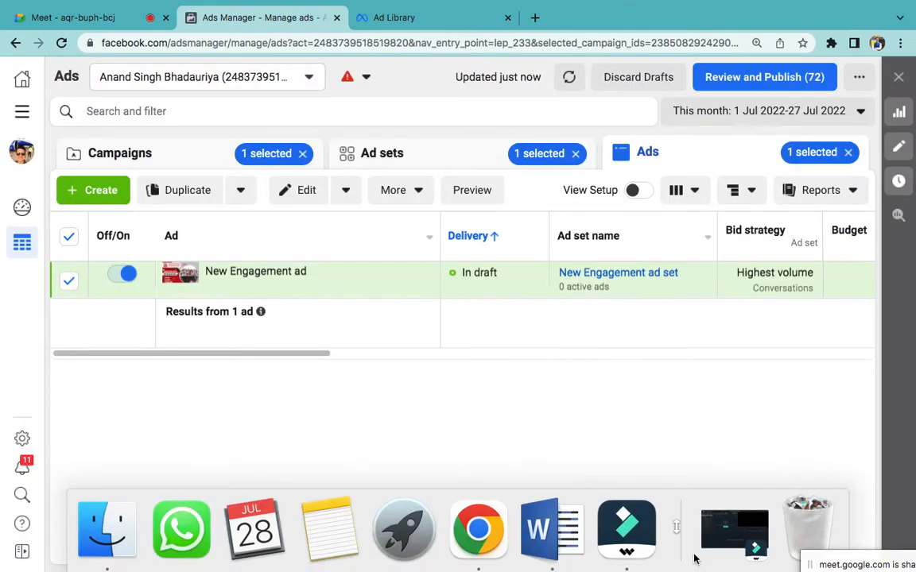
pyautogui.click(540, 532)
pyautogui.scroll(5, 581, 460)
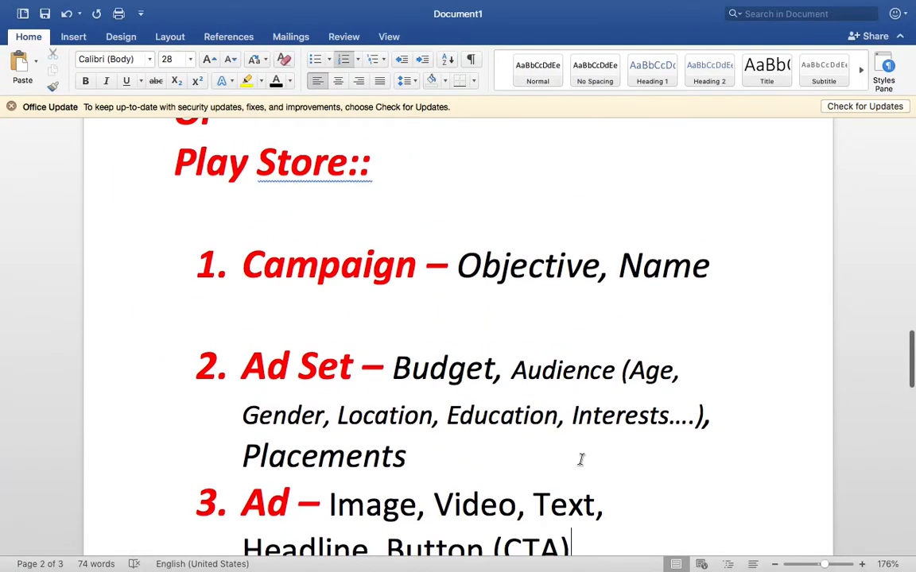
pyautogui.scroll(-2, 582, 460)
pyautogui.click(585, 460)
pyautogui.scroll(-1, 670, 468)
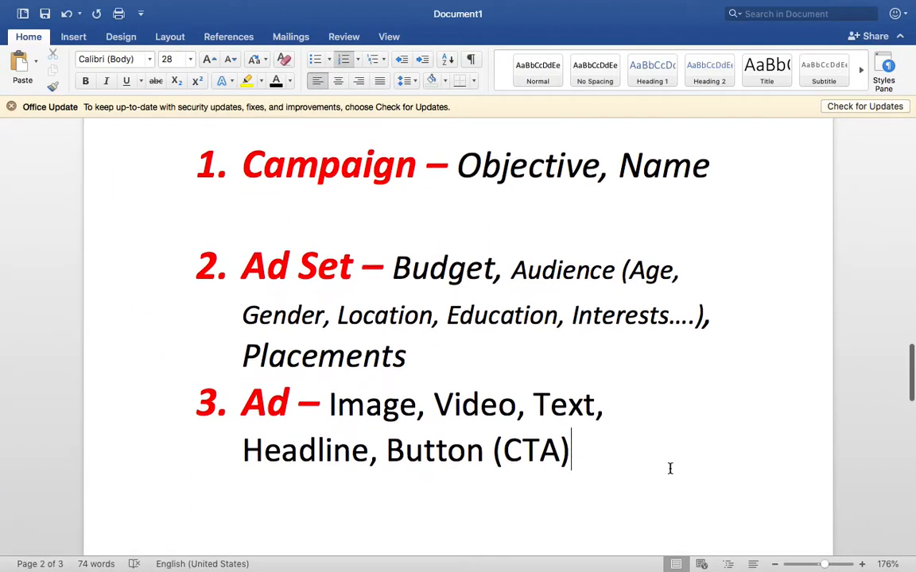
pyautogui.press('Return')
pyautogui.scroll(-5, 670, 469)
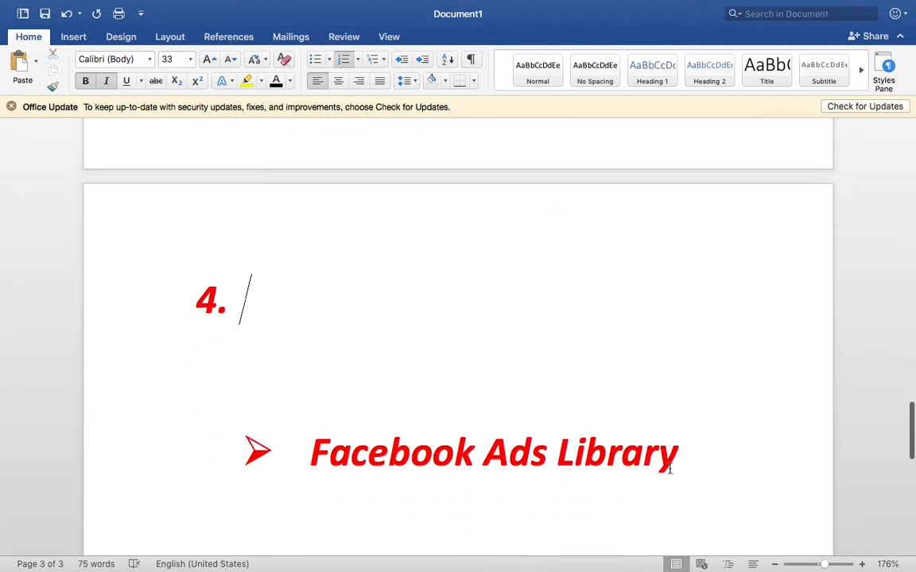
pyautogui.hotkey('shift', 'Return')
pyautogui.hotkey('shift', 'Return')
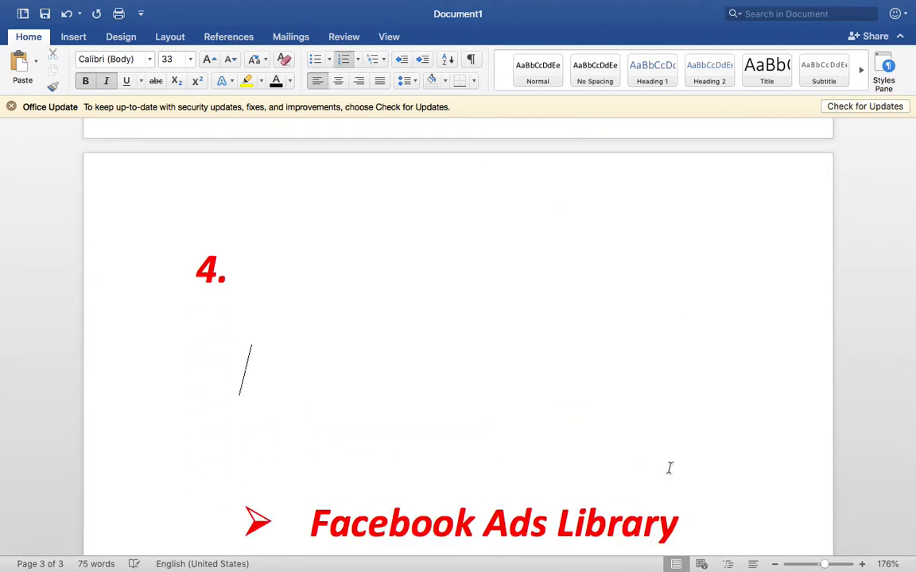
# Step: Name item 4 'Billing', start an empty item 5, and return to Ads Manager
pyautogui.click(287, 266)
pyautogui.write('Billing')
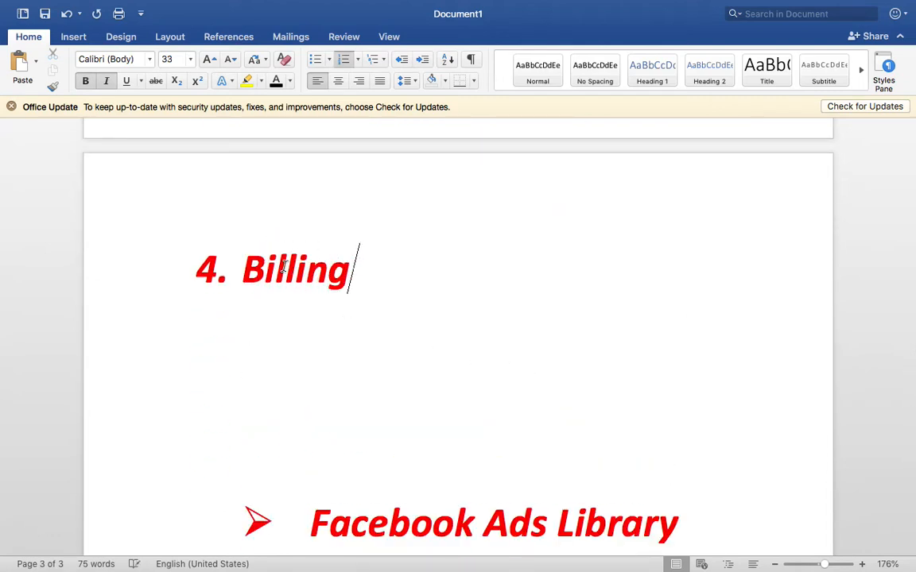
pyautogui.press('Return')
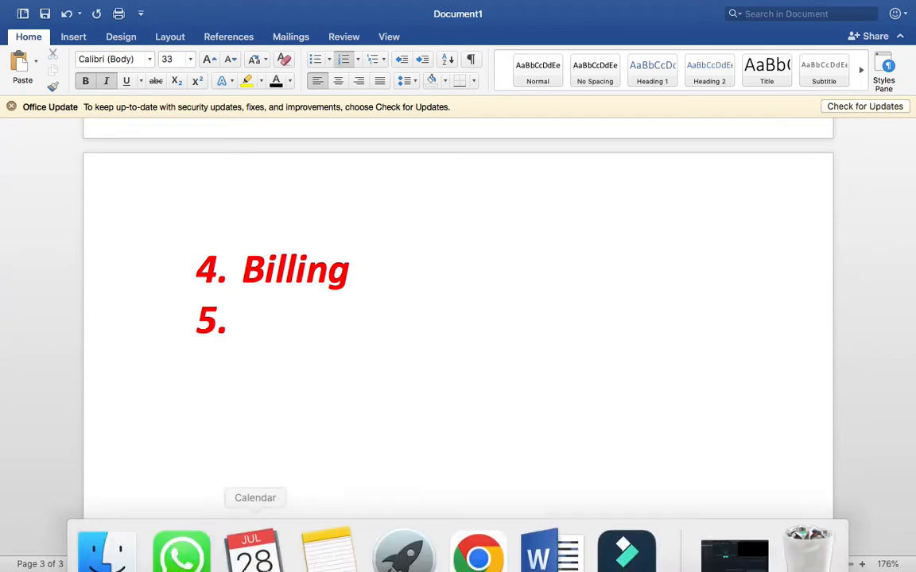
pyautogui.click(478, 536)
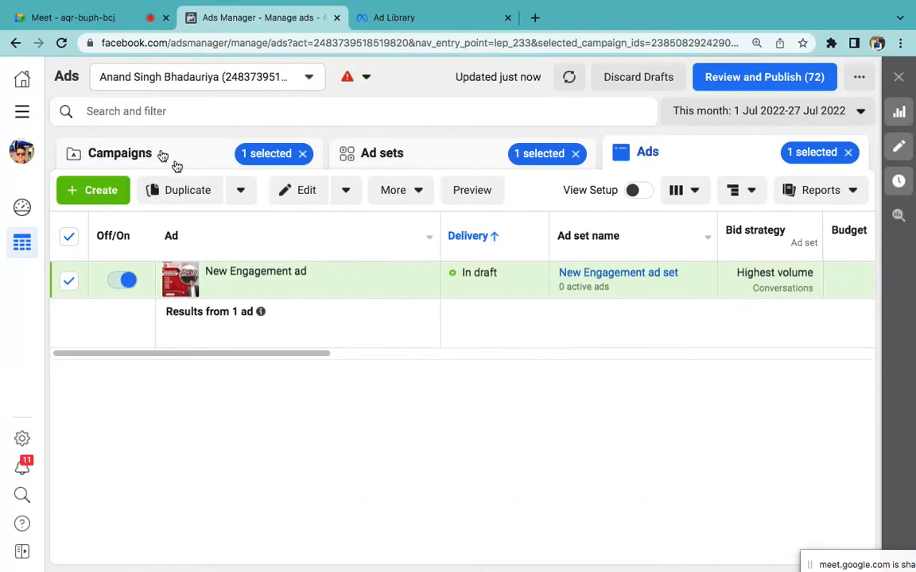
# Step: Clear the campaign, ad set and ad selections and return to the Campaigns table
pyautogui.click(160, 150)
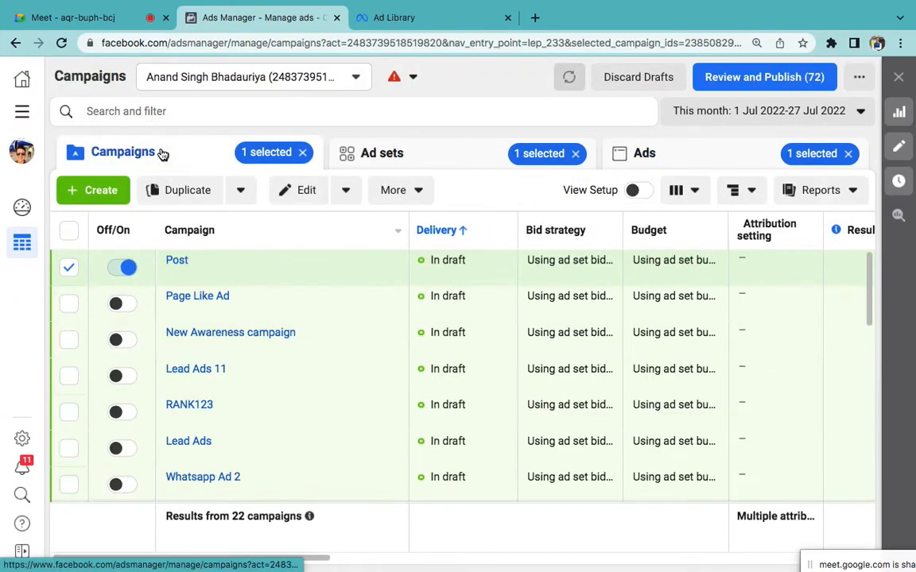
pyautogui.click(304, 153)
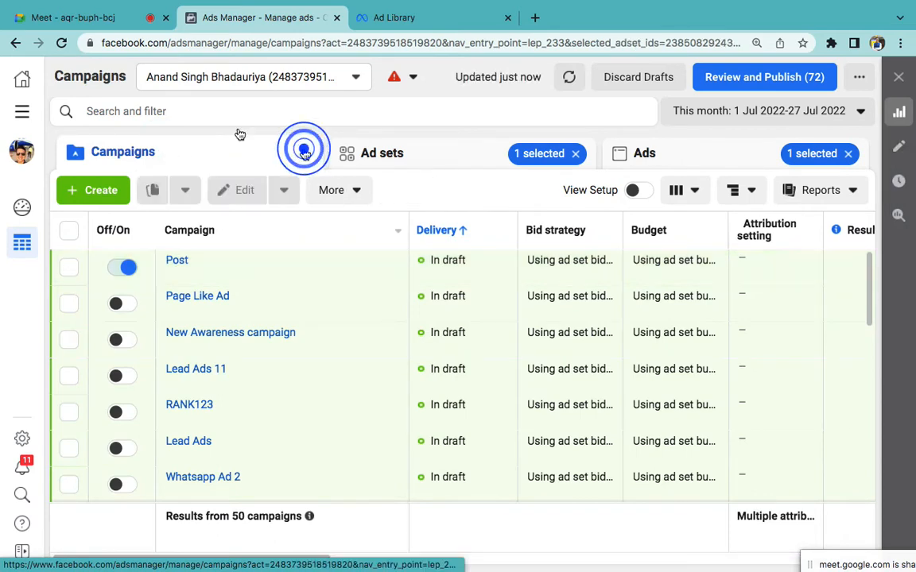
pyautogui.click(581, 156)
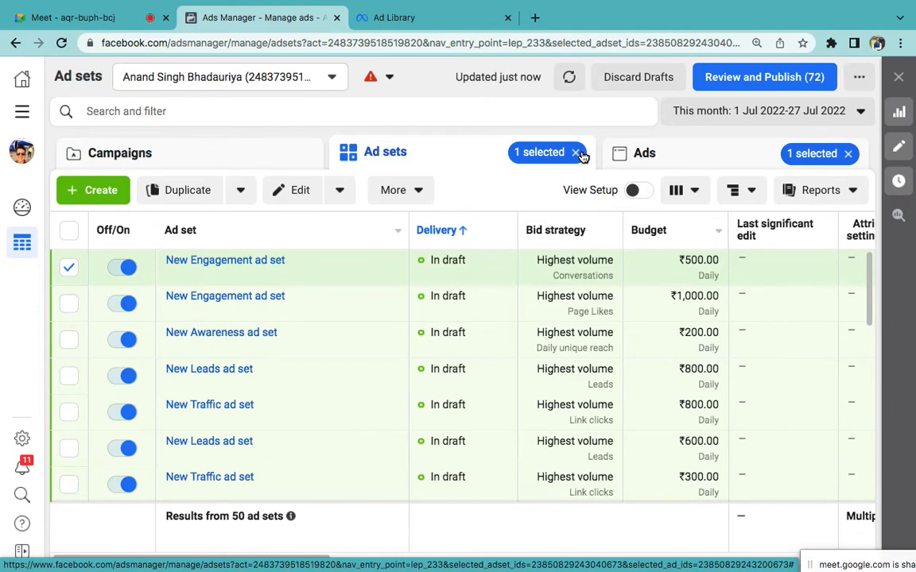
pyautogui.click(576, 154)
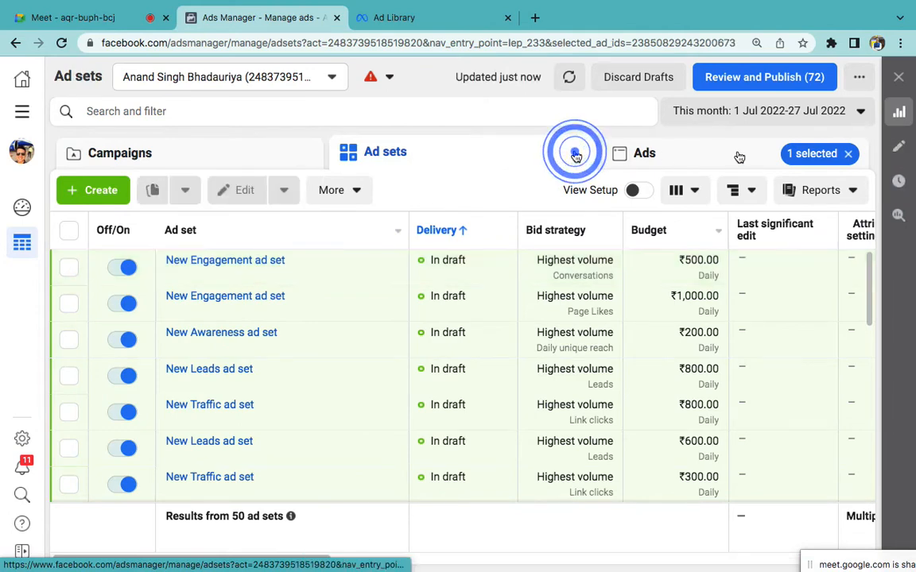
pyautogui.click(847, 153)
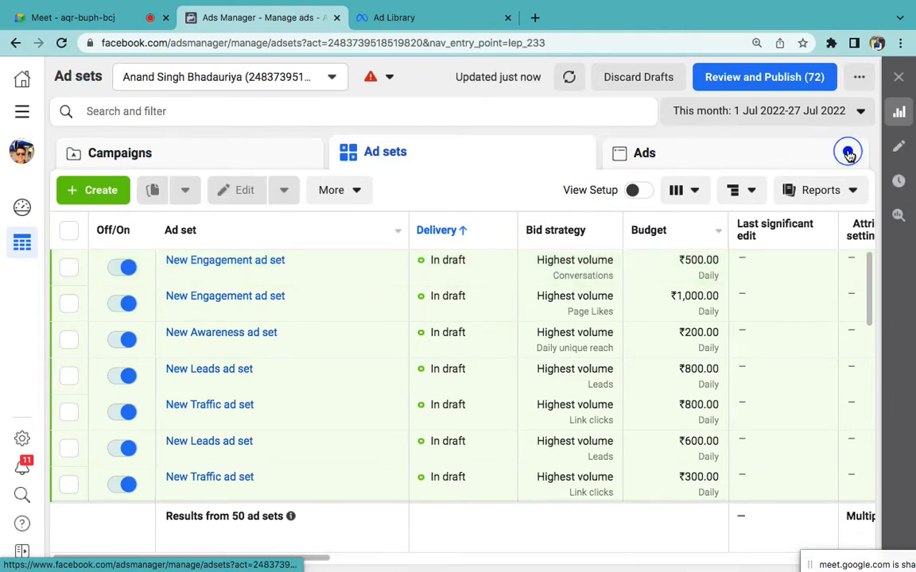
pyautogui.click(260, 152)
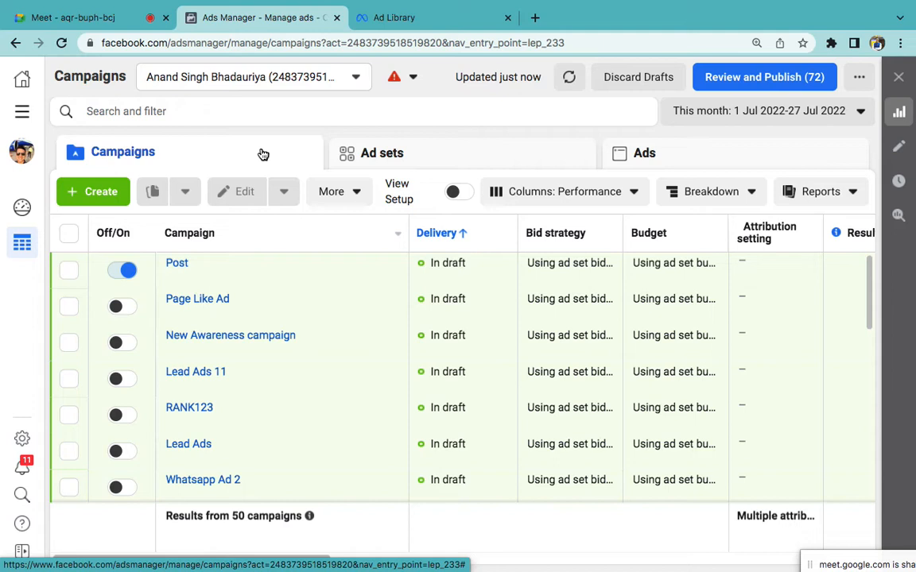
# Step: Switch off the Post and Page Like Ad campaigns with their On/Off toggles
pyautogui.click(21, 111)
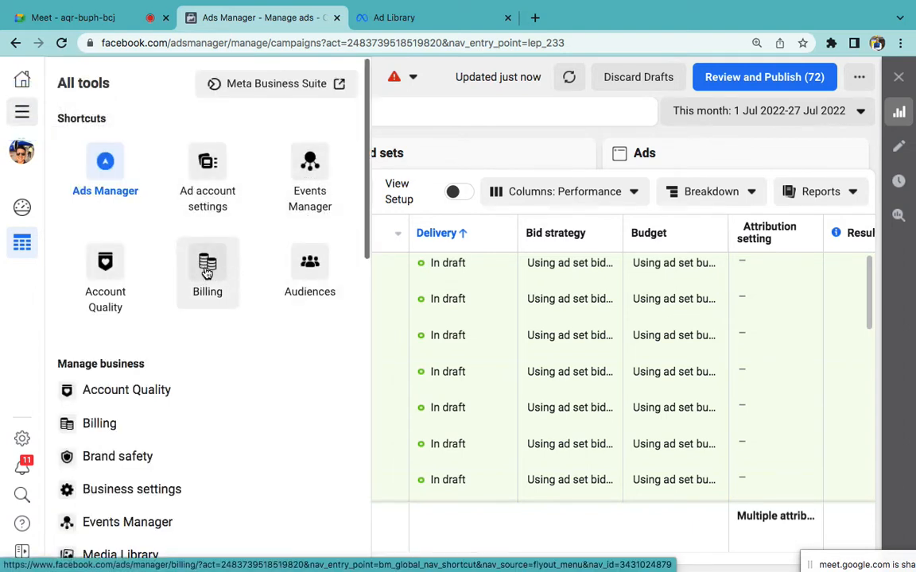
pyautogui.click(447, 84)
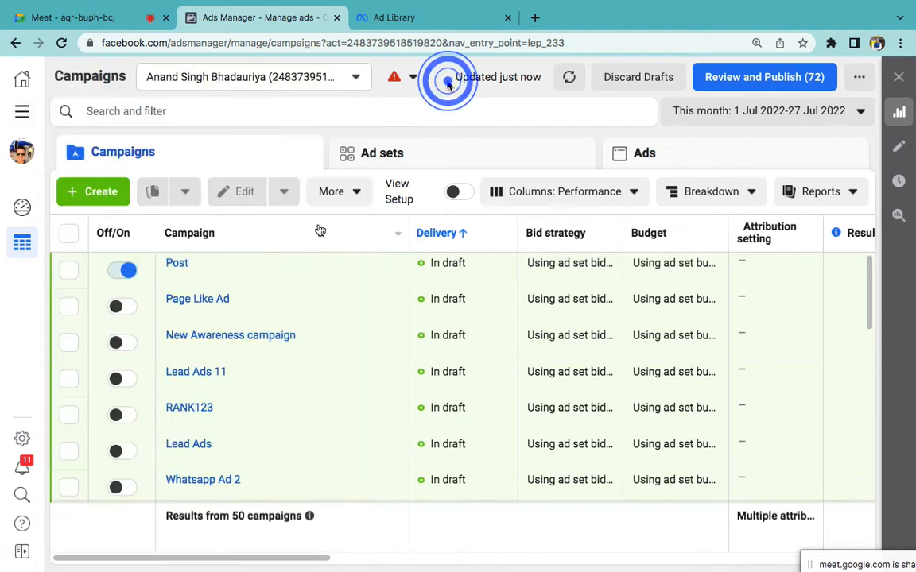
pyautogui.click(127, 270)
pyautogui.click(120, 304)
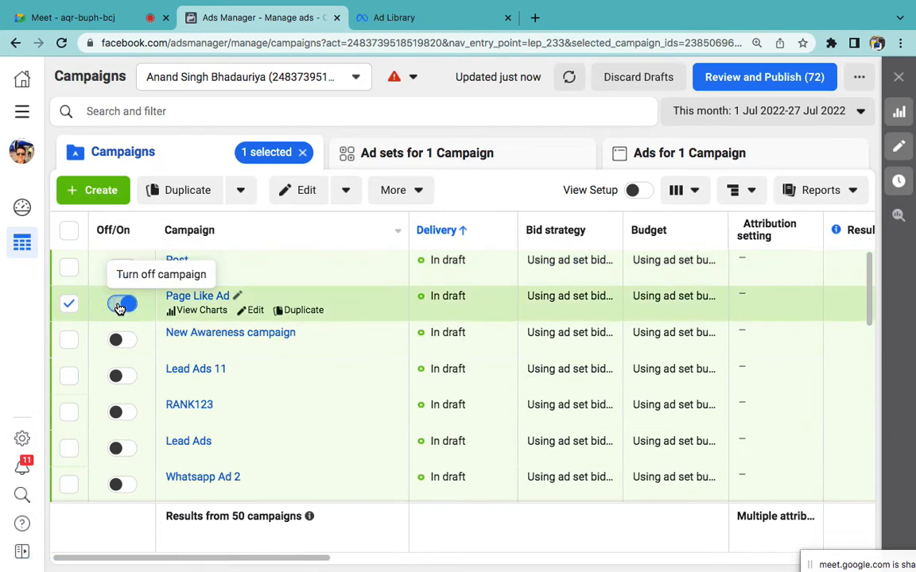
pyautogui.click(119, 306)
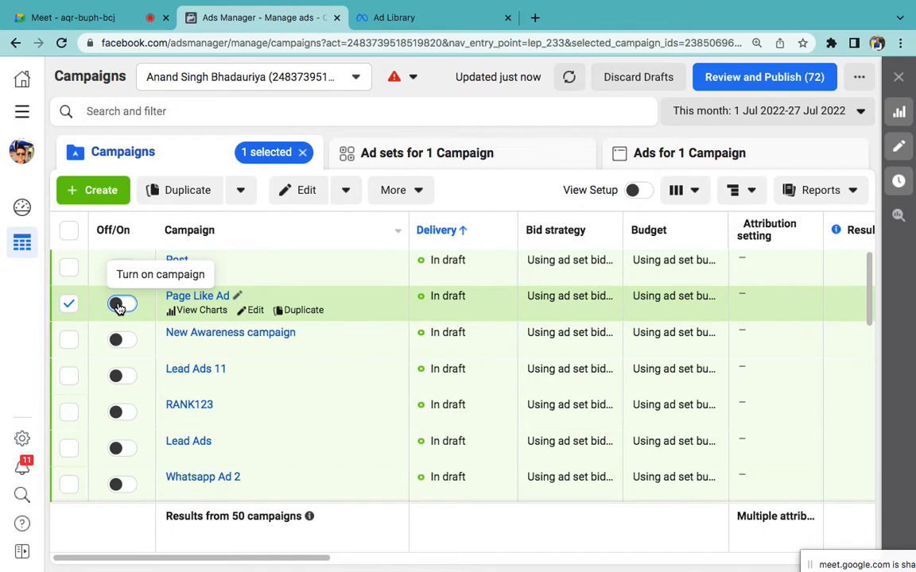
pyautogui.scroll(-5, 117, 308)
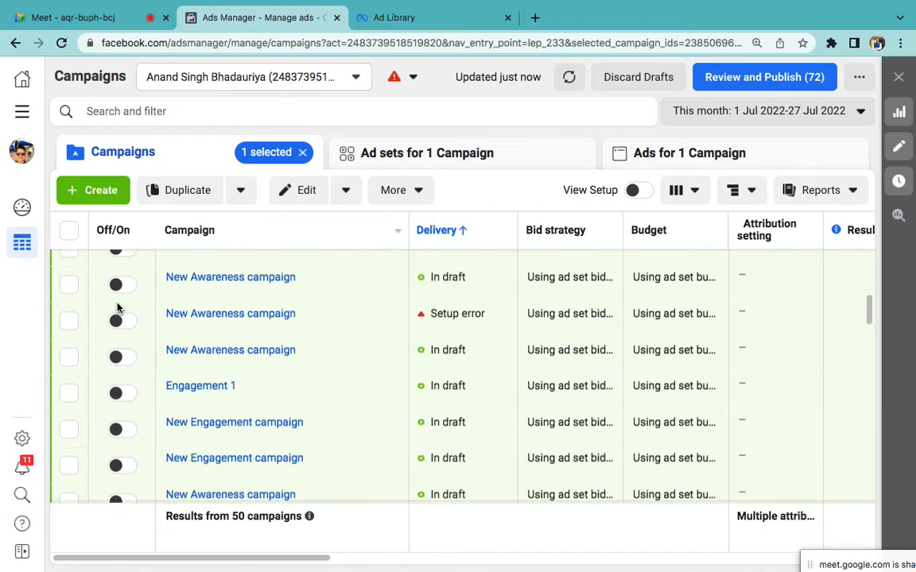
pyautogui.scroll(-6, 130, 362)
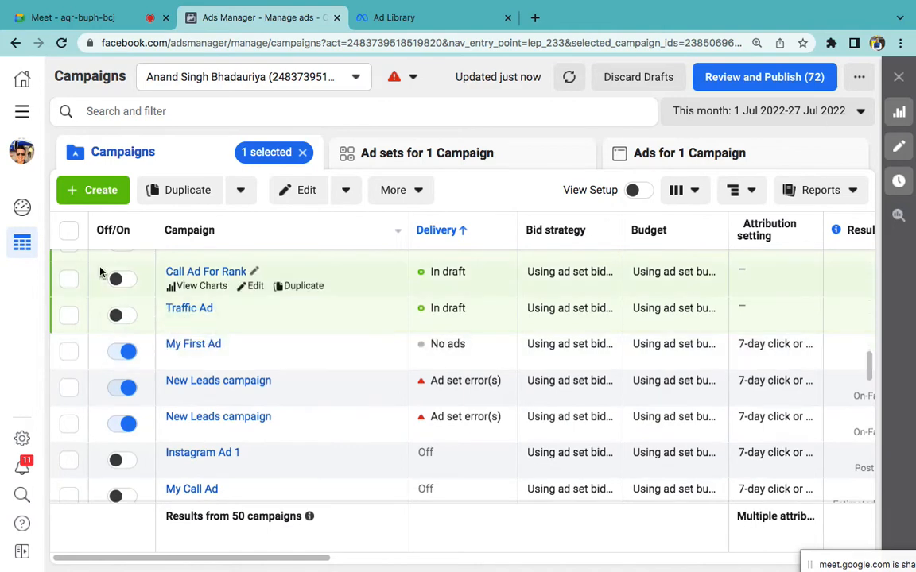
pyautogui.click(23, 115)
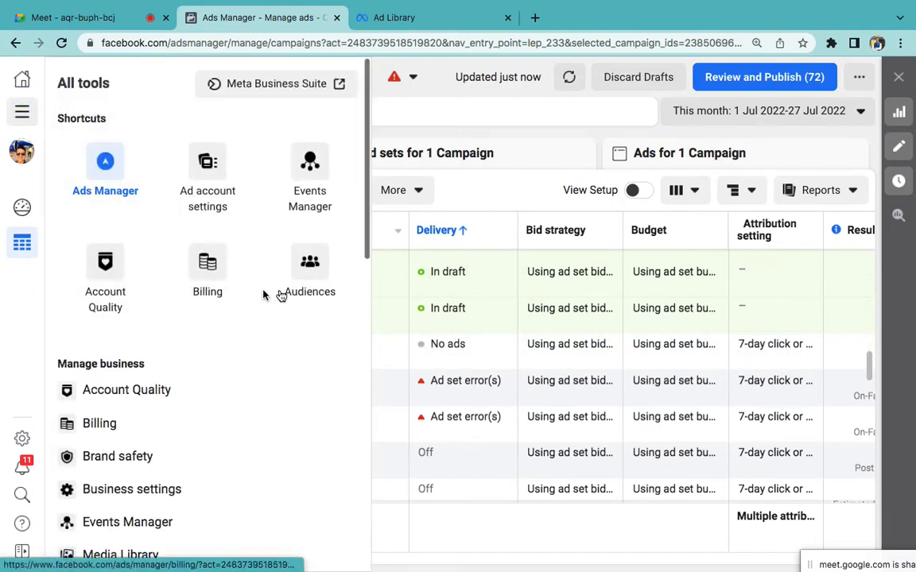
# Step: Open Billing to view the ₹500.00 prepaid balance and begin adding funds
pyautogui.click(207, 267)
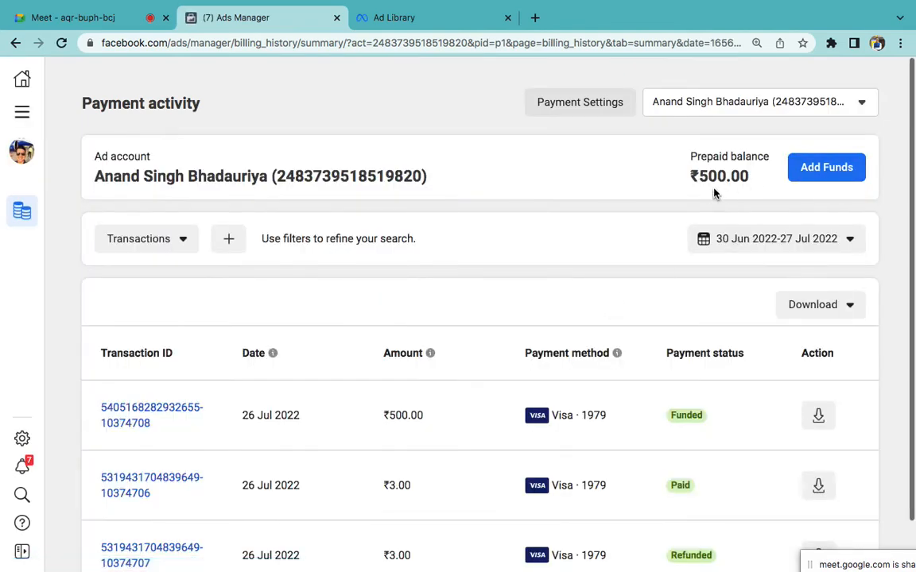
pyautogui.click(811, 180)
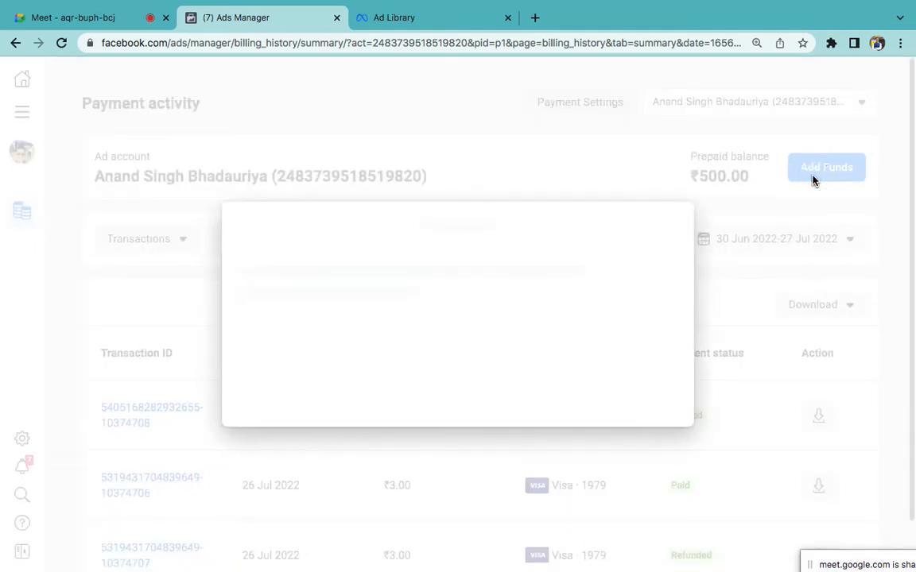
pyautogui.click(361, 217)
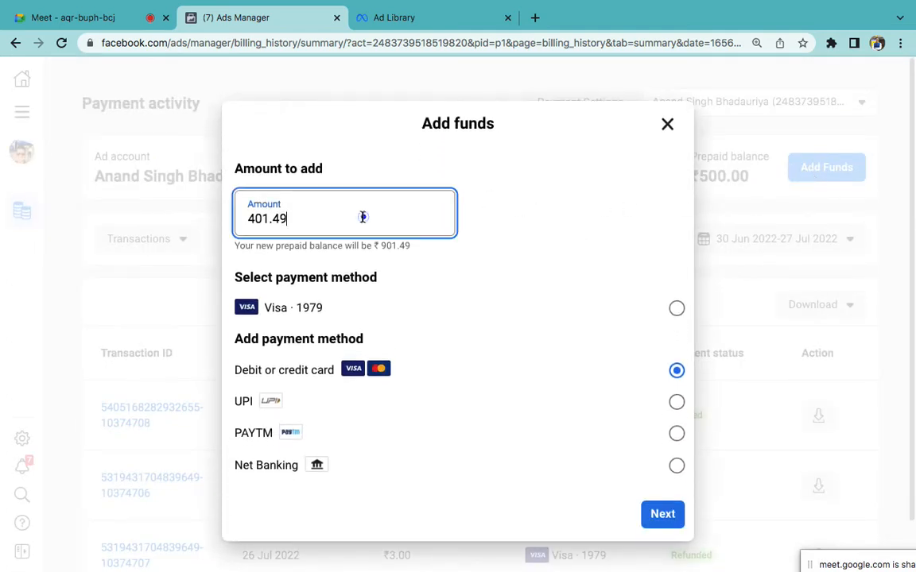
pyautogui.doubleClick(363, 216)
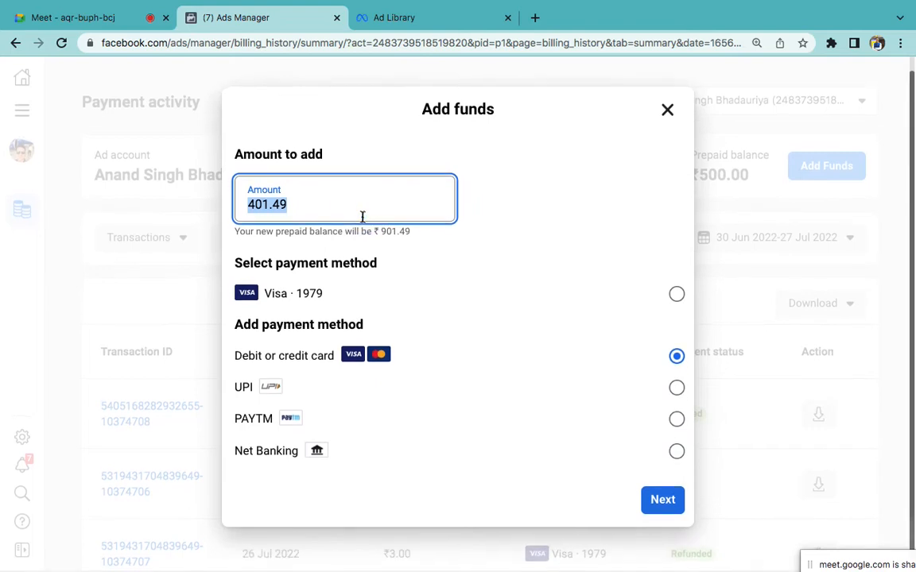
pyautogui.click(442, 387)
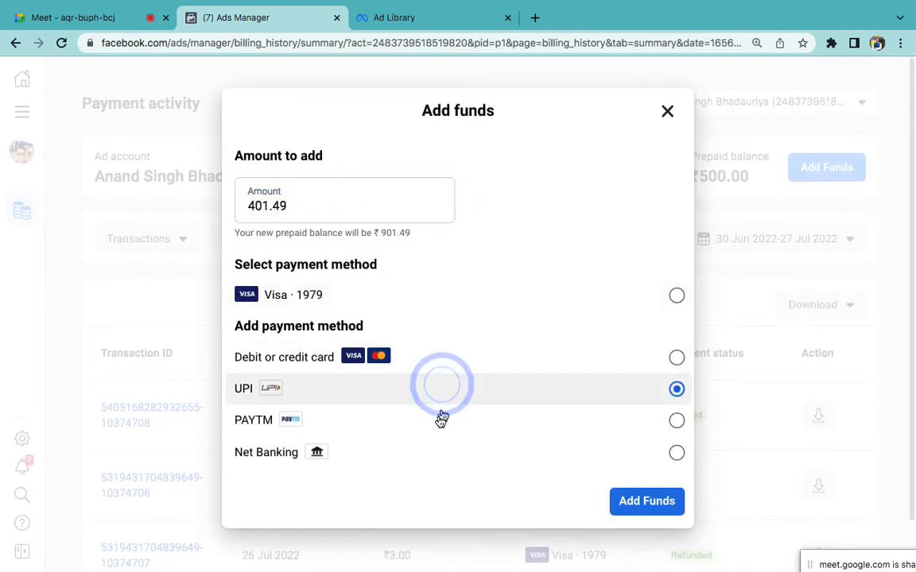
pyautogui.click(440, 418)
pyautogui.click(434, 351)
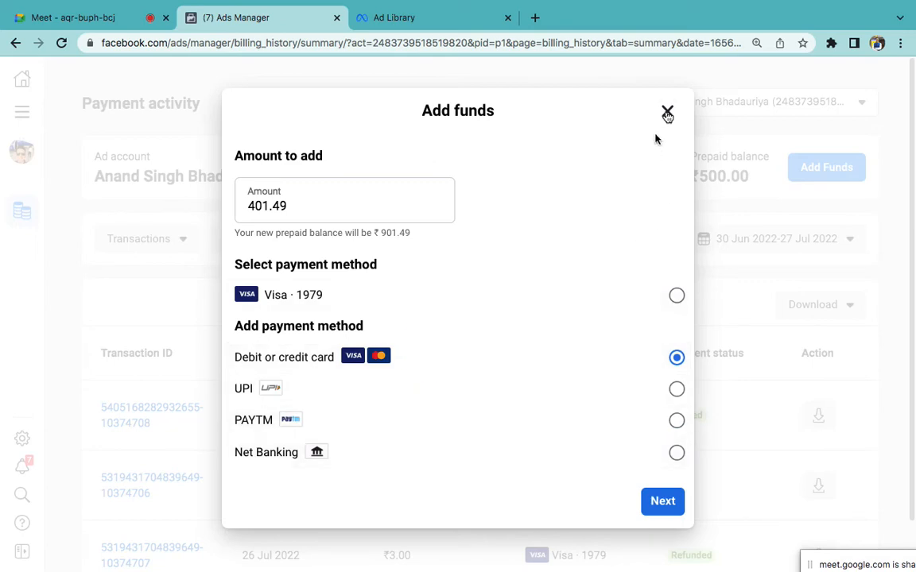
pyautogui.click(666, 111)
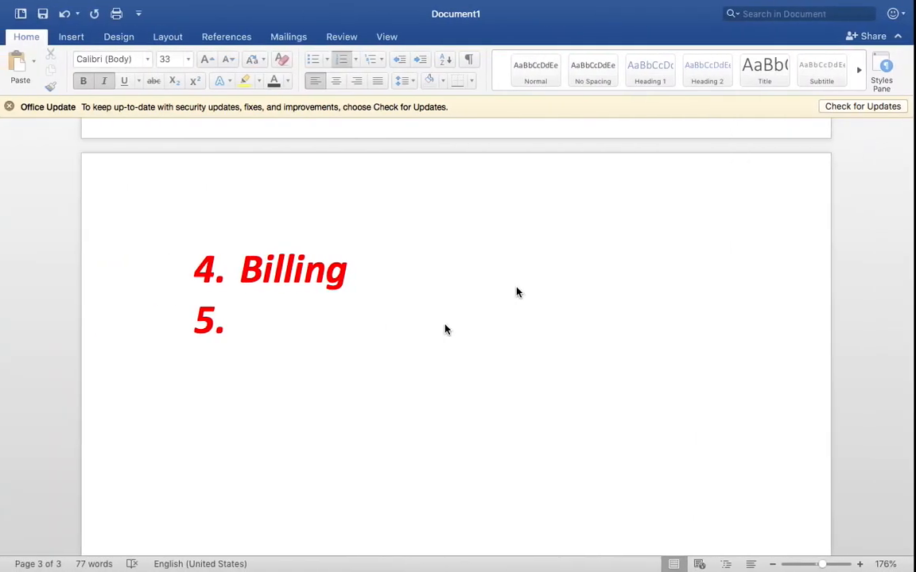
# Step: Type 'Reports/KPIs (Key Performance Indicators)' as item 5, removing the stray '?'
pyautogui.click(445, 325)
pyautogui.scroll(5, 445, 325)
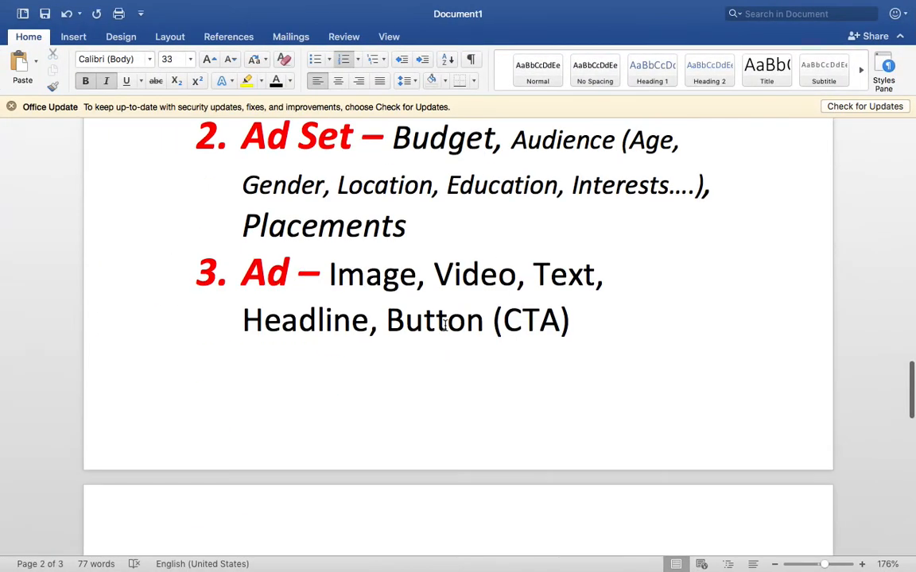
pyautogui.scroll(-5, 445, 325)
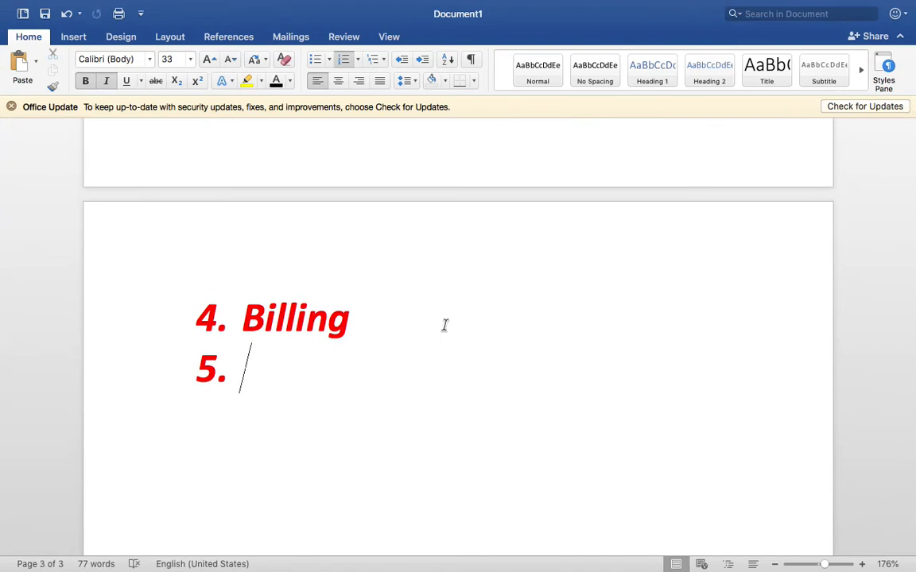
pyautogui.write('R')
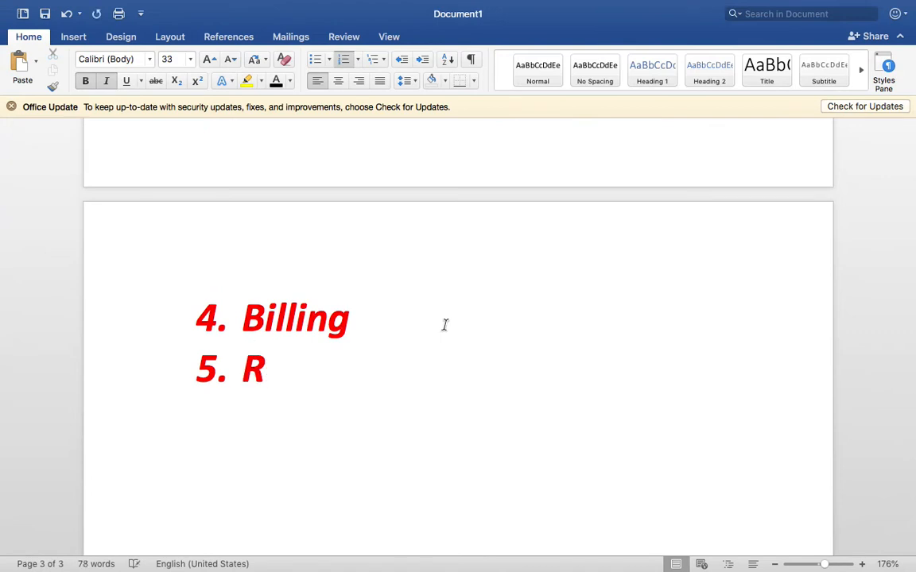
pyautogui.write('ep')
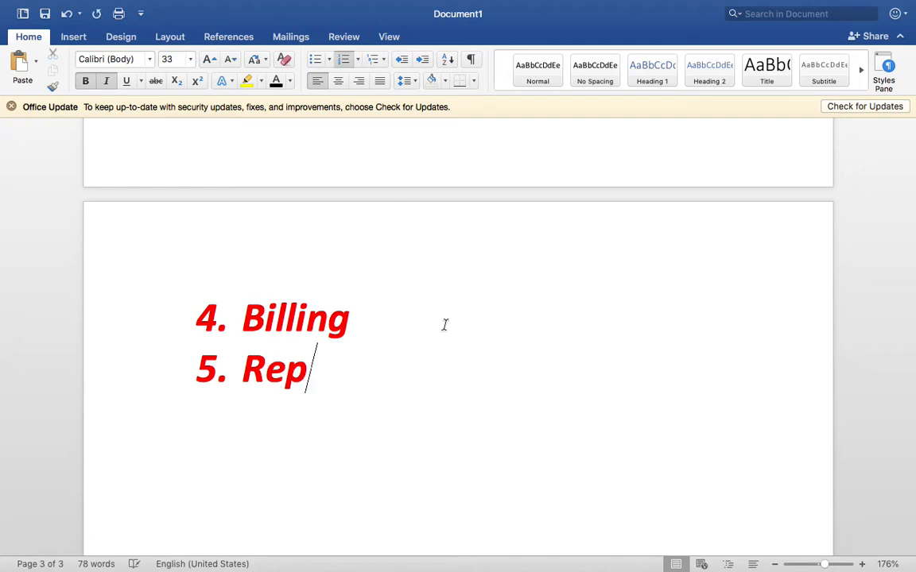
pyautogui.write('orts')
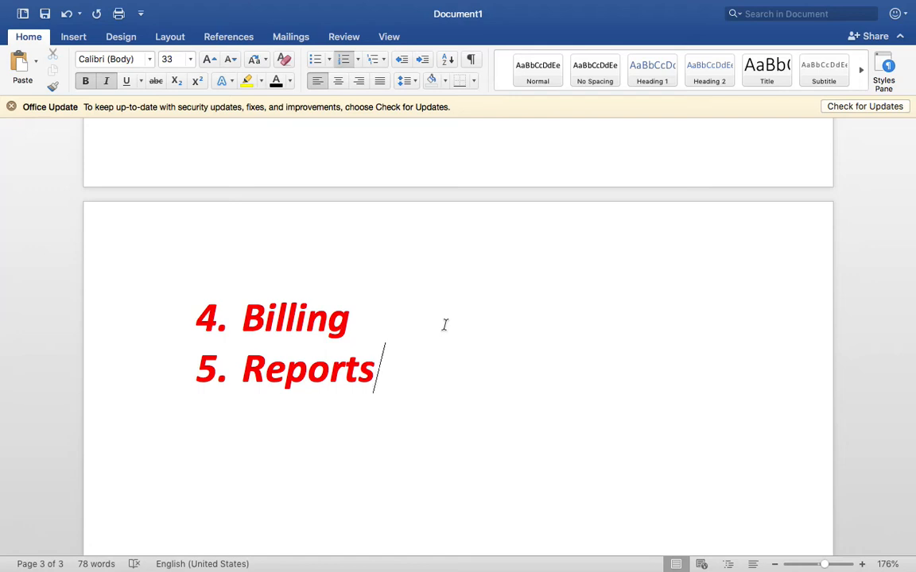
pyautogui.write('?')
pyautogui.press('BackSpace')
pyautogui.write('/KP')
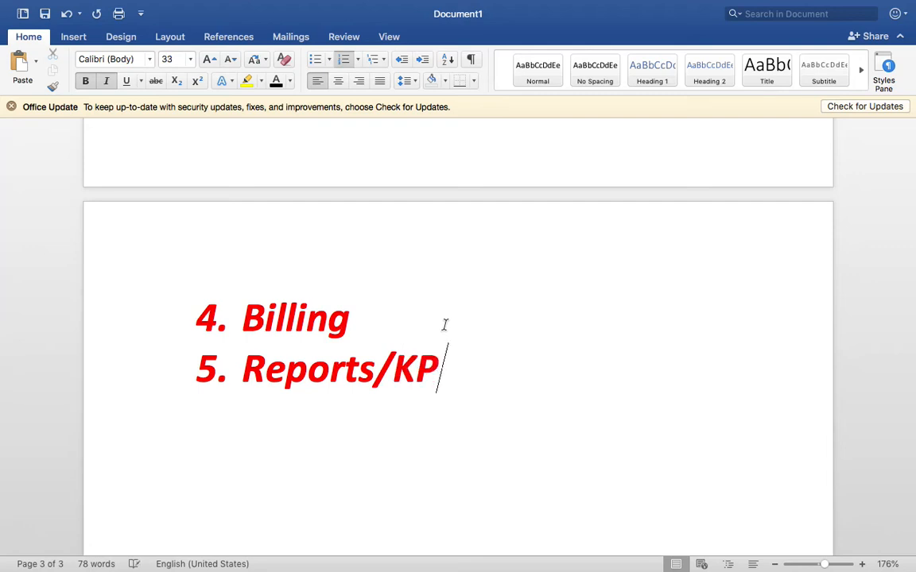
pyautogui.write('Is (Key')
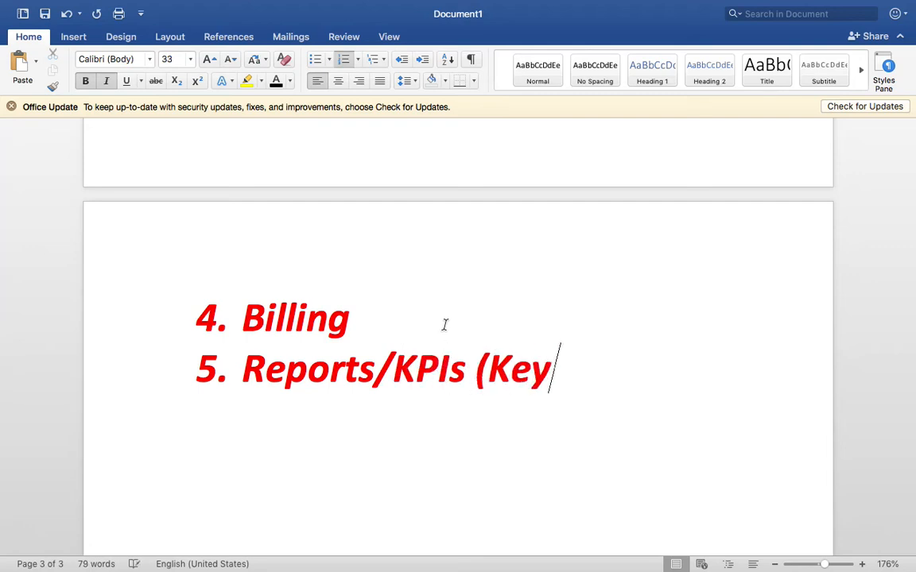
pyautogui.write(' Performanc')
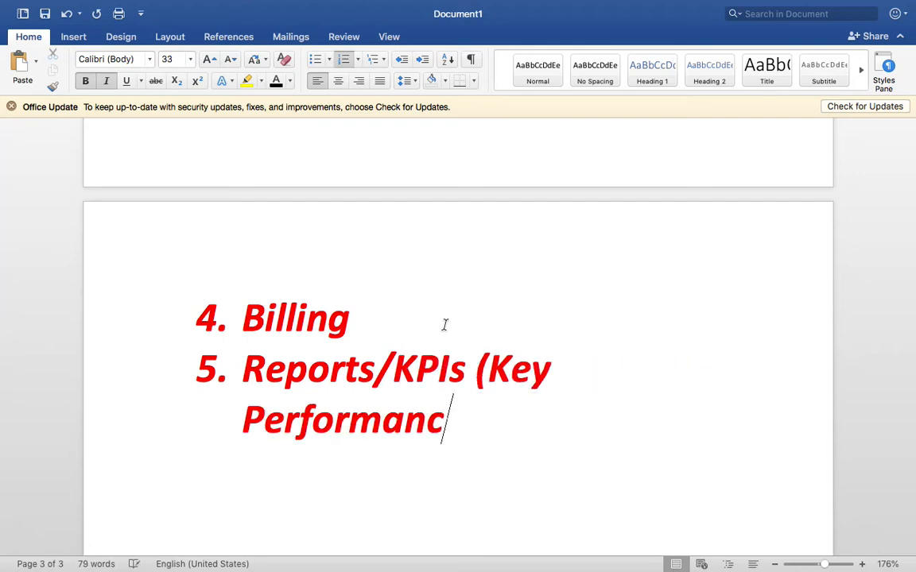
pyautogui.write('e Indicators)')
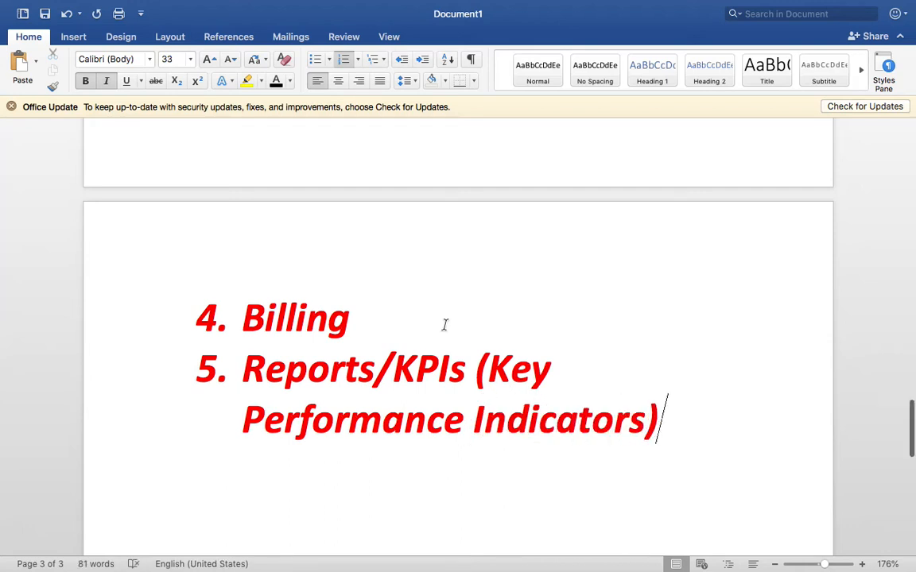
pyautogui.scroll(-1, 444, 324)
# Step: Select the KPIs heading text and leave the accidentally opened header area
pyautogui.moveTo(684, 395); pyautogui.dragTo(393, 325)
pyautogui.click(177, 59)
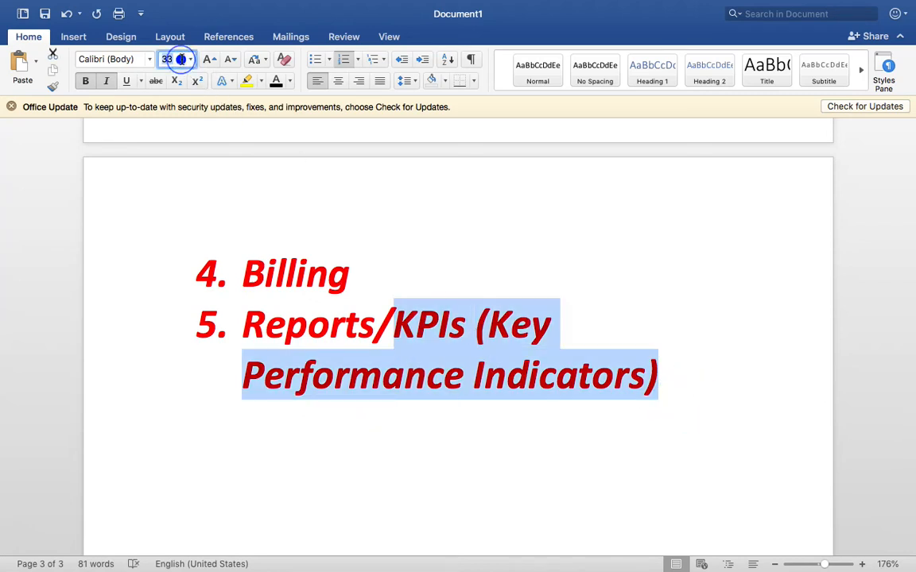
pyautogui.doubleClick(427, 248)
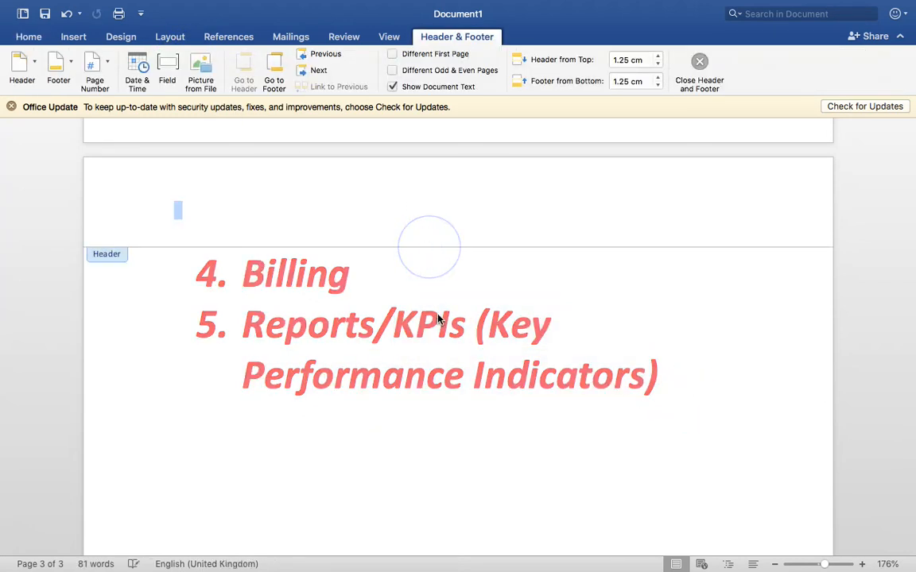
pyautogui.click(699, 62)
pyautogui.click(540, 375)
pyautogui.scroll(-1, 540, 376)
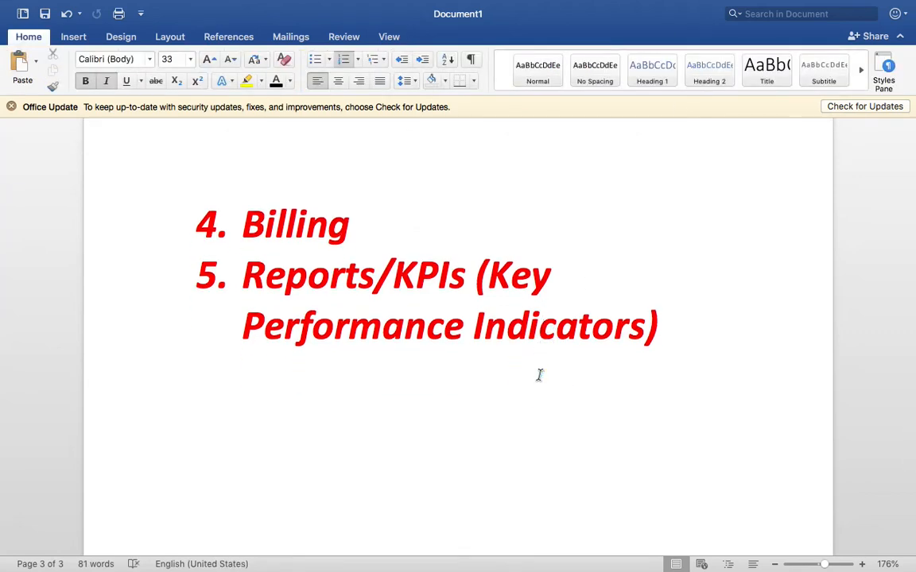
pyautogui.scroll(10, 498, 262)
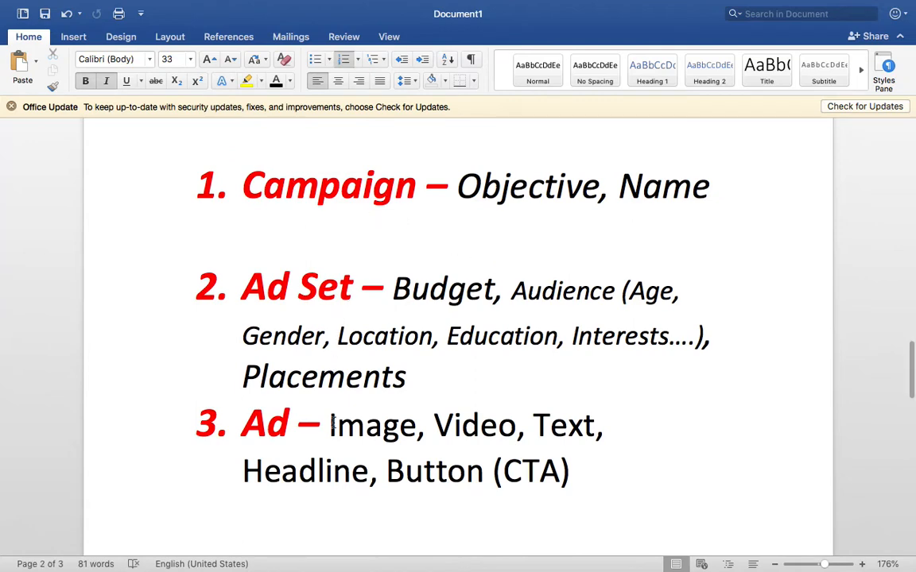
pyautogui.scroll(-8, 332, 424)
# Step: Add blank lines after the Billing and Reports/KPIs items
pyautogui.click(378, 350)
pyautogui.press('Return')
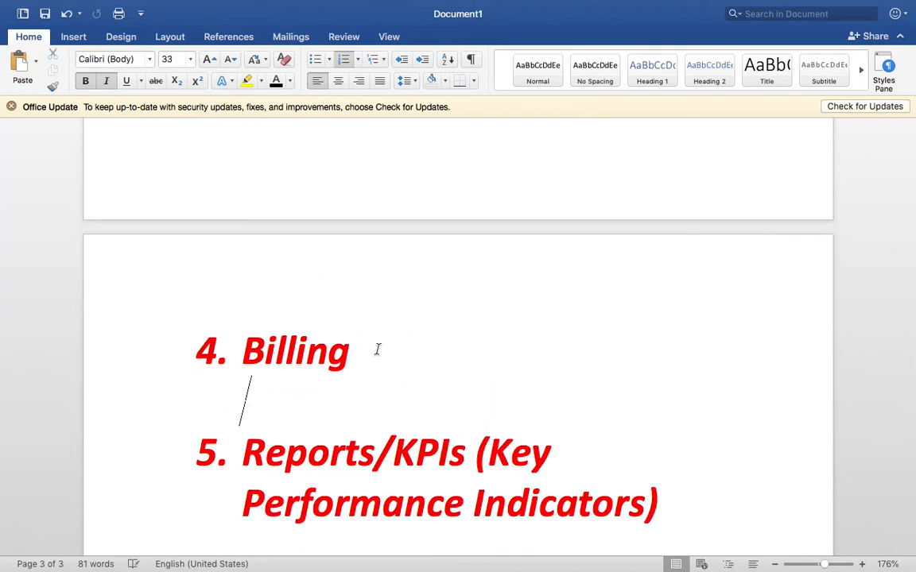
pyautogui.scroll(-4, 687, 316)
pyautogui.click(686, 314)
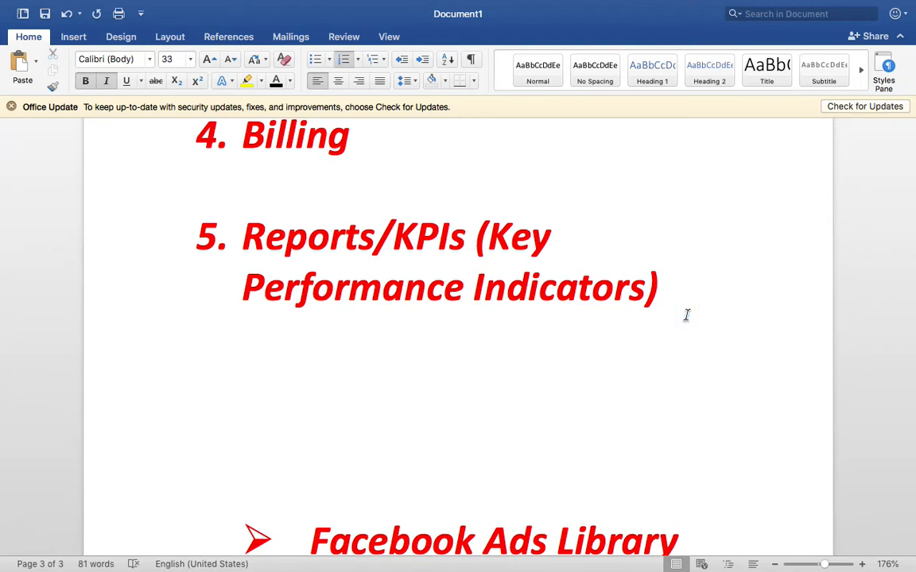
pyautogui.press('Return')
# Step: Make the Reports/KPIs heading black at font size 26
pyautogui.moveTo(731, 286); pyautogui.dragTo(268, 235)
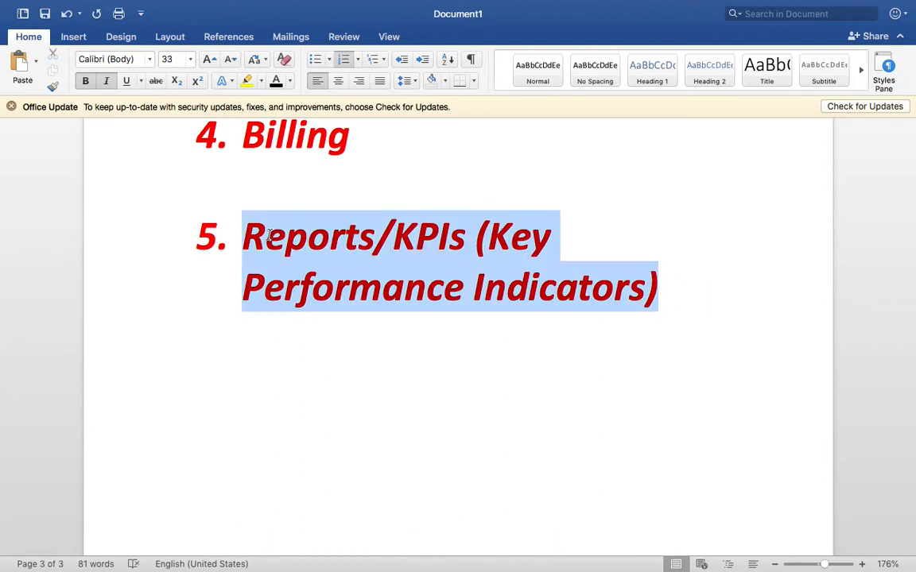
pyautogui.click(276, 80)
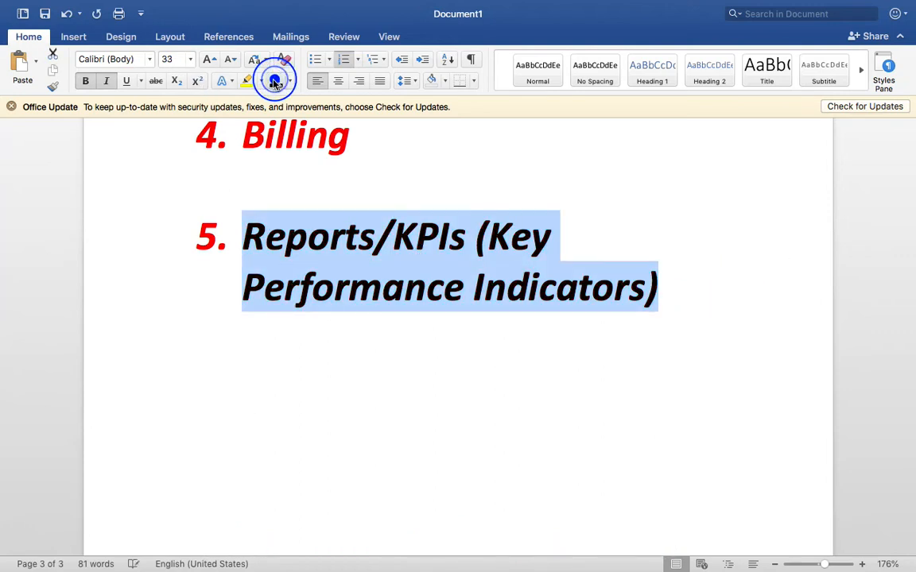
pyautogui.click(171, 60)
pyautogui.write('2')
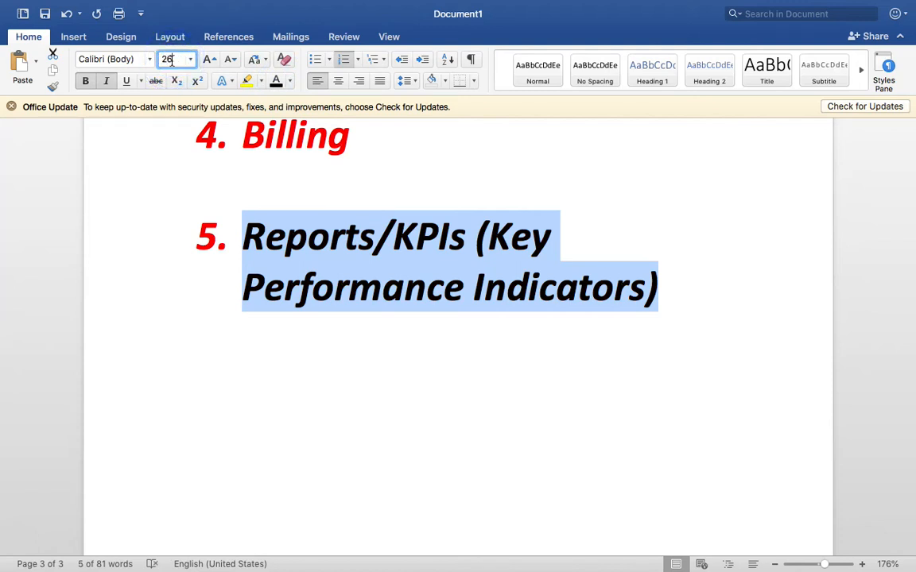
pyautogui.write('6')
pyautogui.press('Return')
# Step: Start an unnumbered '>' arrow-bullet line beneath the heading
pyautogui.click(430, 309)
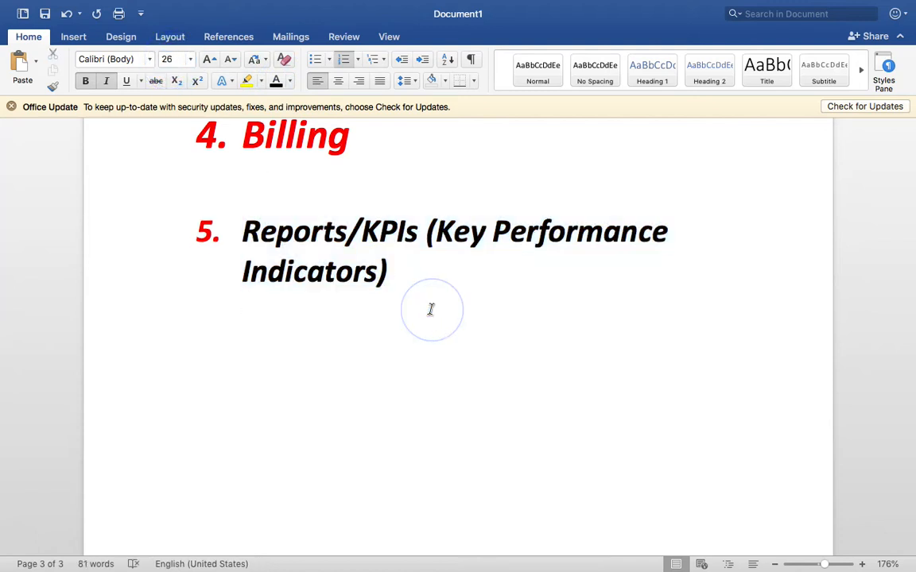
pyautogui.press('Return')
pyautogui.write('>')
pyautogui.press('BackSpace')
pyautogui.press('BackSpace')
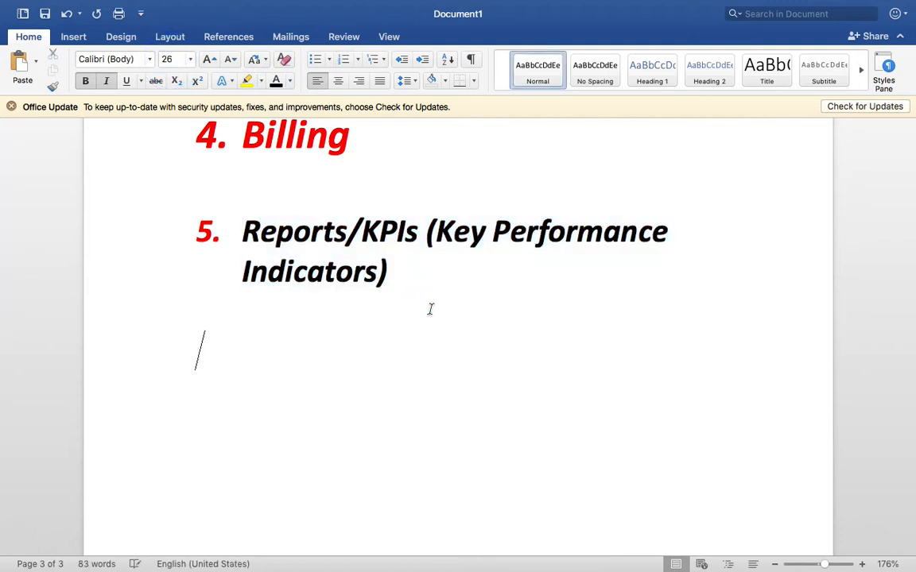
pyautogui.write('>')
pyautogui.hotkey('ctrl', 'Right')
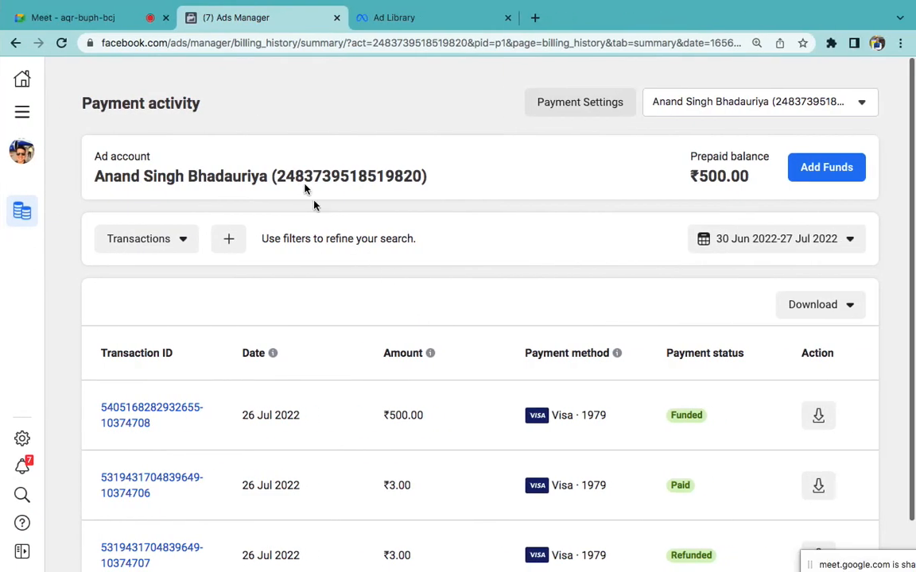
# Step: Return to the Ads Manager Campaigns list and scroll through its 50 campaigns
pyautogui.click(22, 112)
pyautogui.click(112, 164)
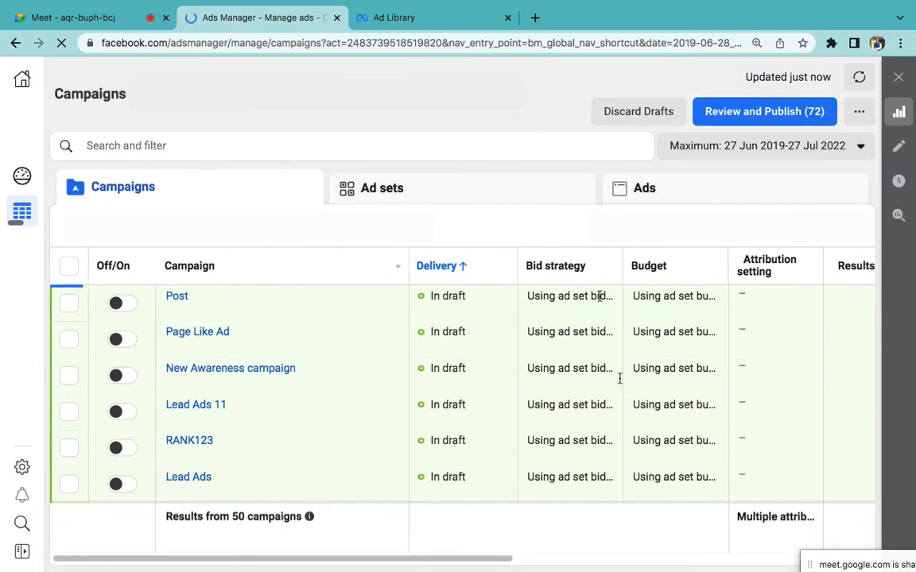
pyautogui.scroll(-3, 602, 415)
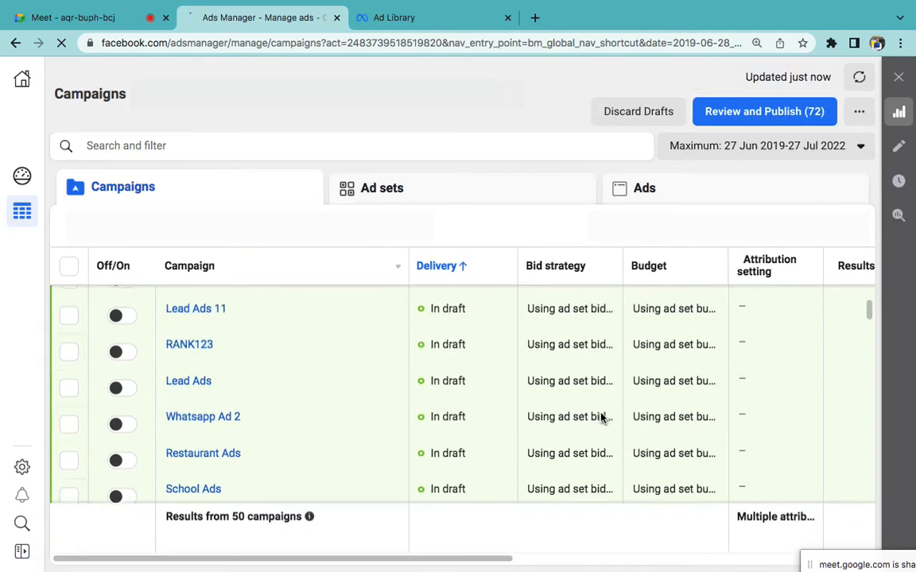
pyautogui.scroll(-6, 578, 429)
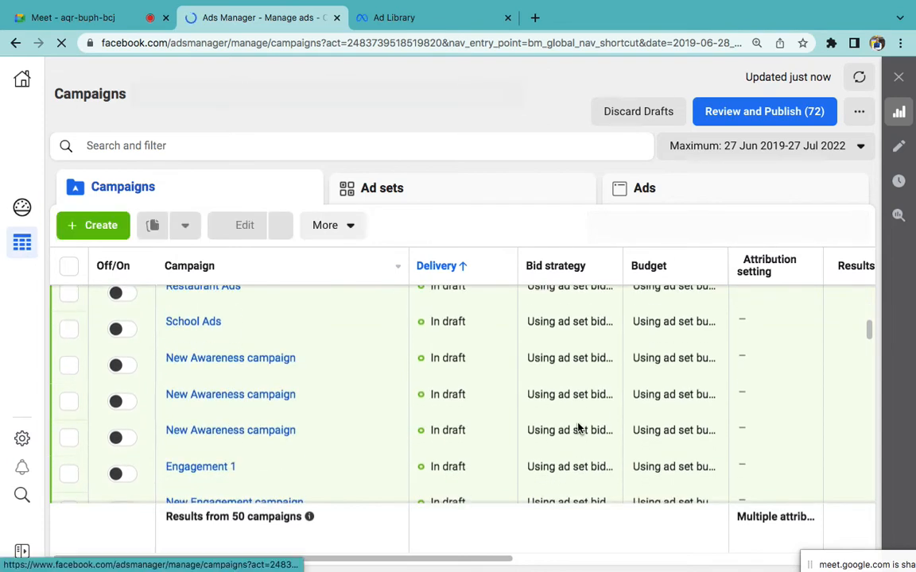
pyautogui.scroll(-1, 578, 427)
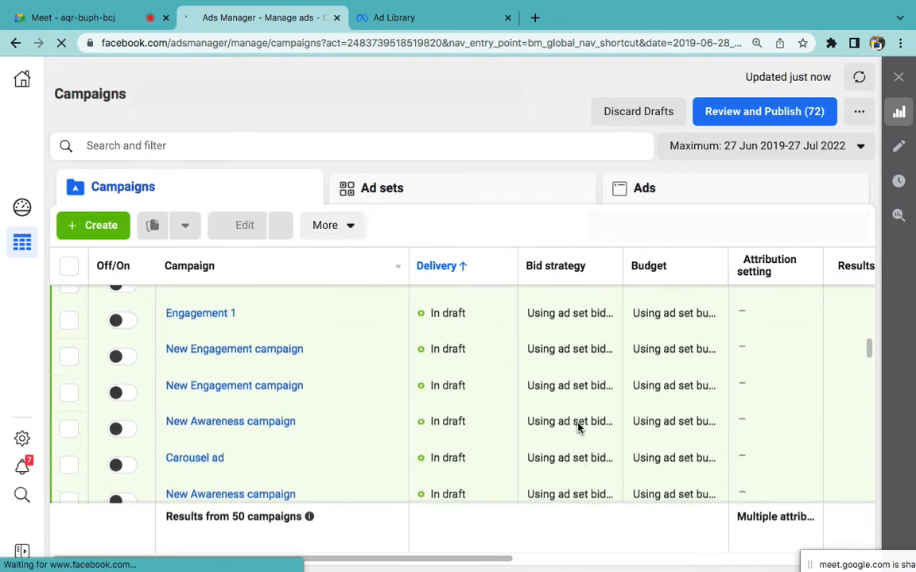
pyautogui.scroll(-4, 578, 428)
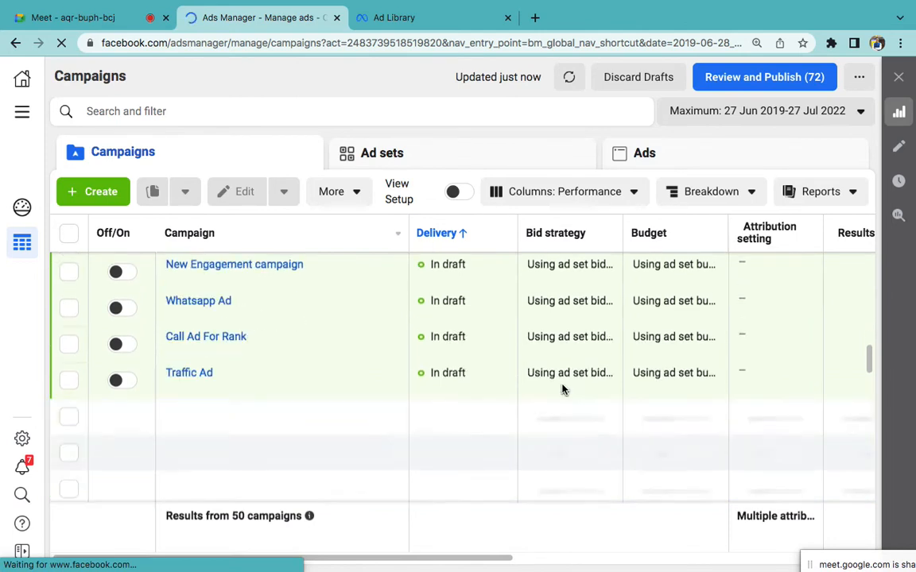
pyautogui.scroll(-5, 562, 389)
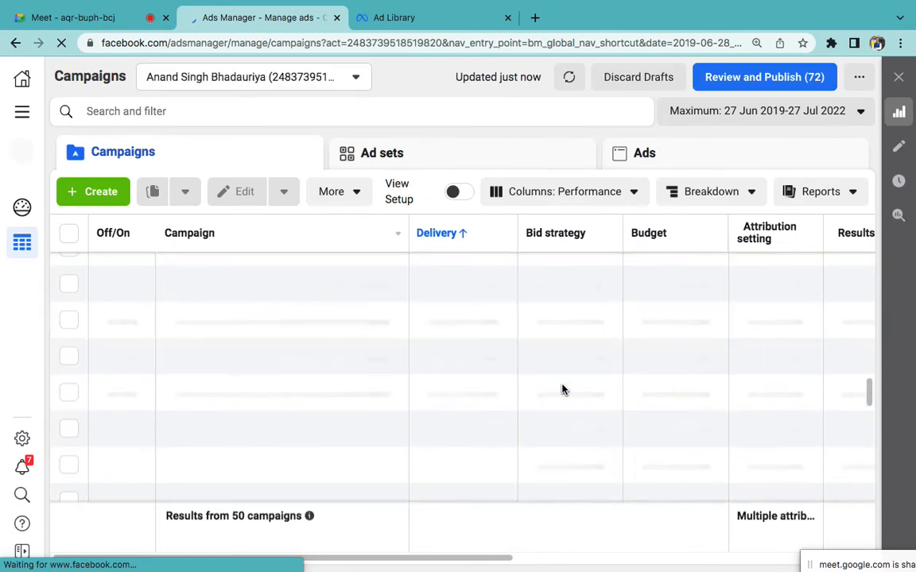
pyautogui.scroll(-3, 562, 390)
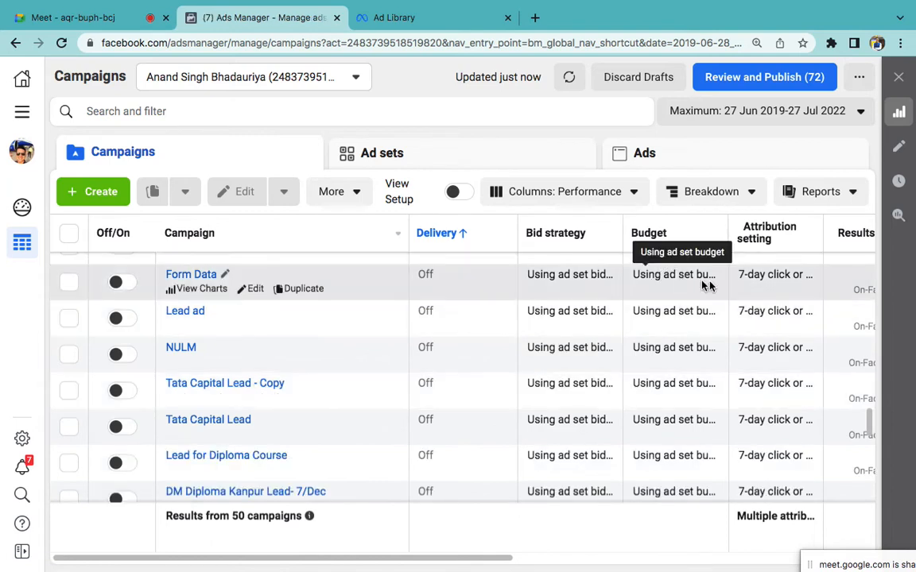
# Step: Scroll the Campaigns table right and down until the Reach and Impressions columns show
pyautogui.hscroll(6, 629, 365)
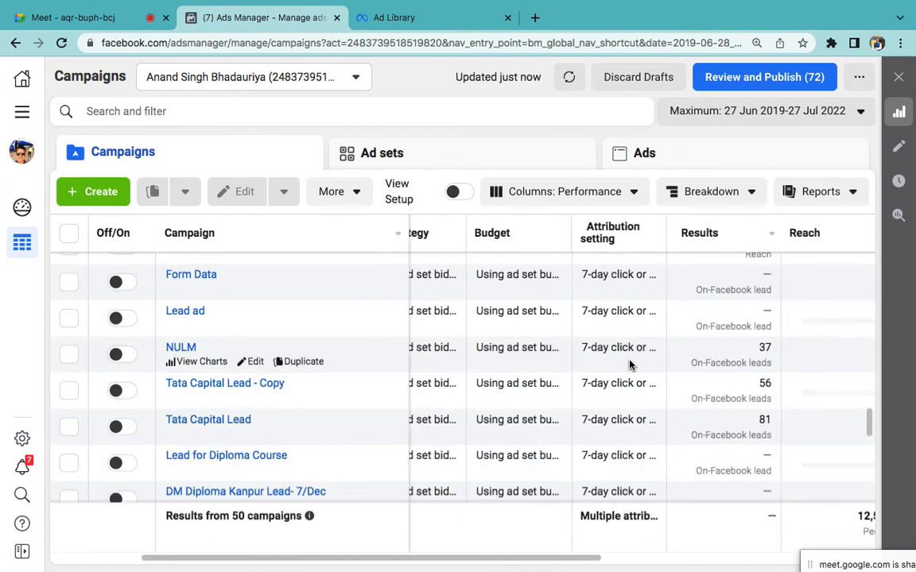
pyautogui.hscroll(2, 629, 365)
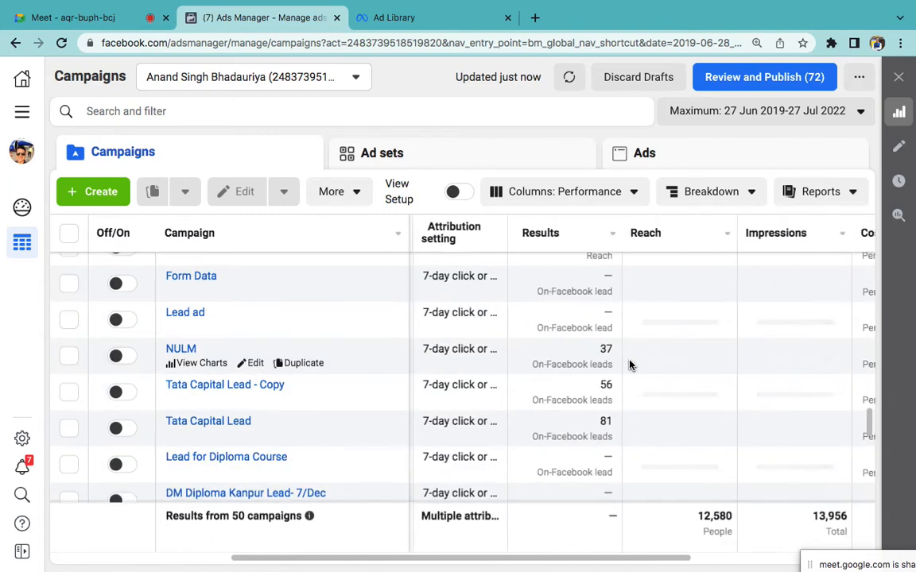
pyautogui.hscroll(2, 630, 365)
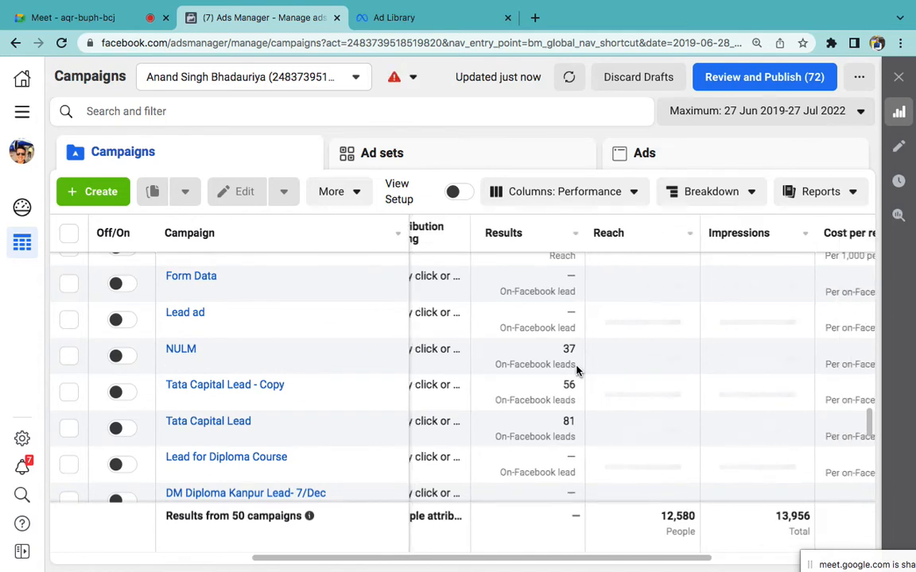
pyautogui.hscroll(1, 577, 368)
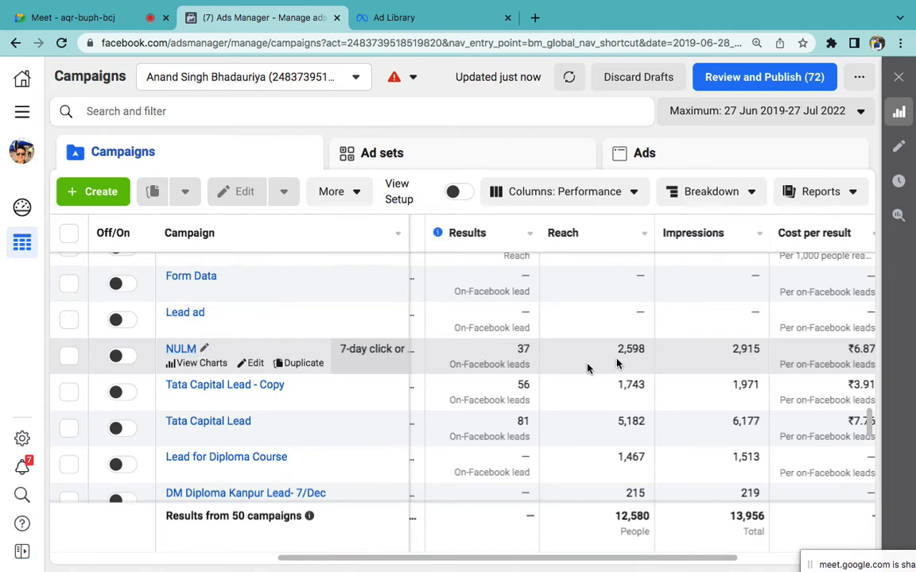
pyautogui.hscroll(1, 723, 355)
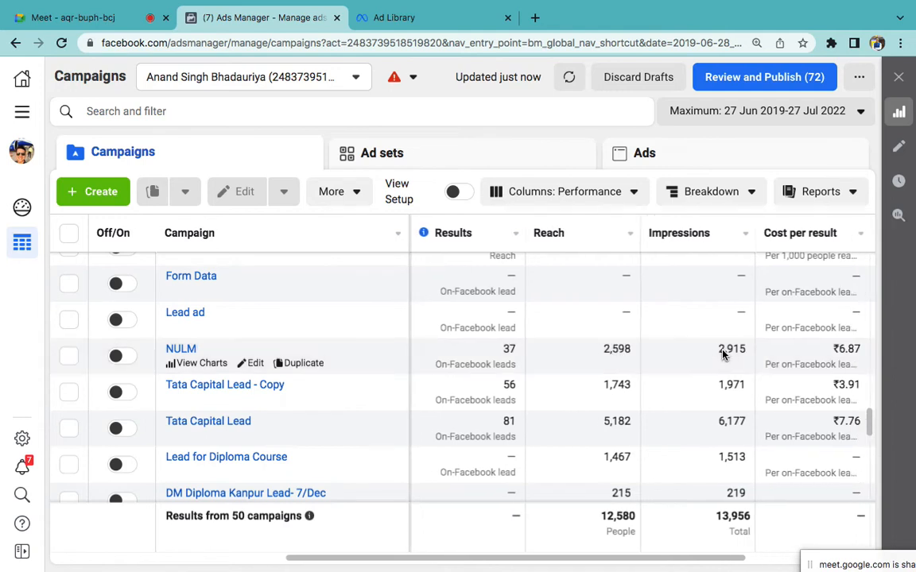
pyautogui.scroll(-1, 723, 355)
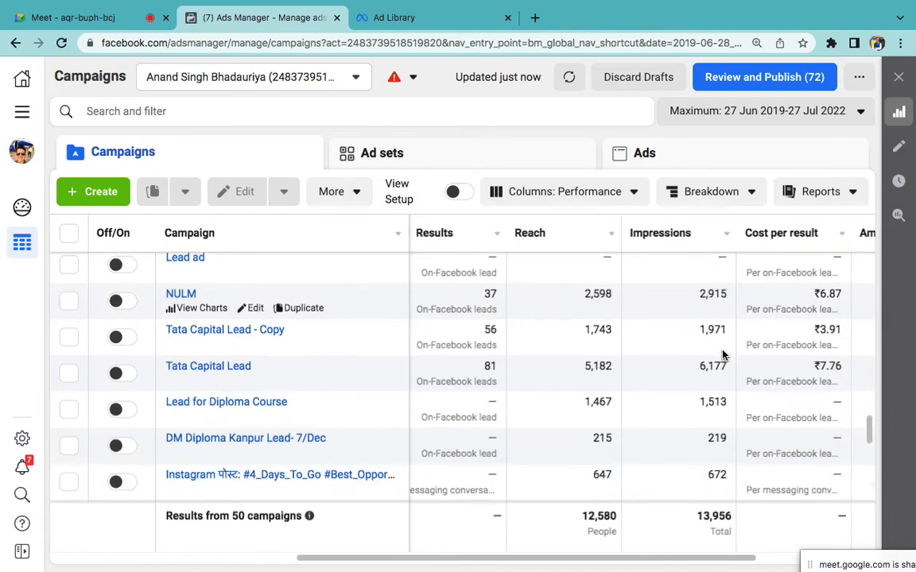
pyautogui.scroll(-1, 723, 356)
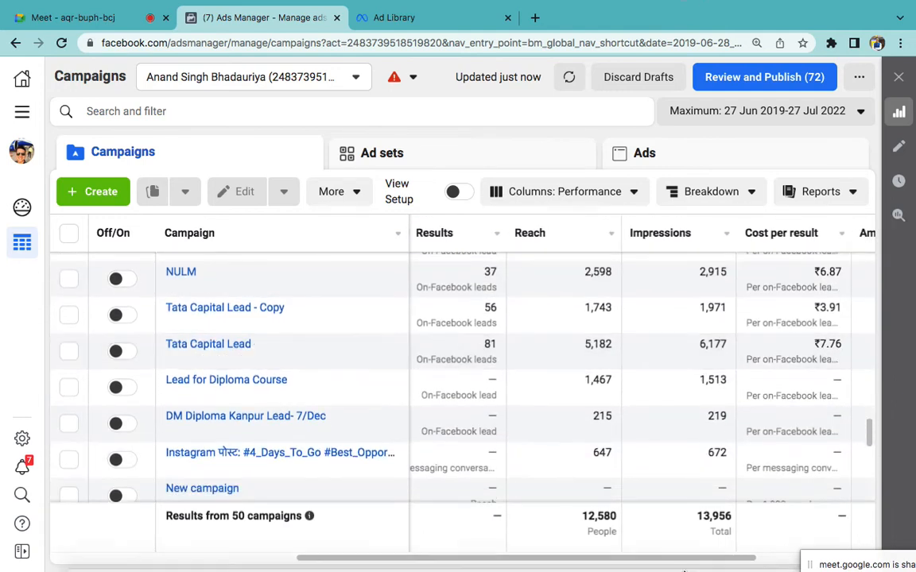
# Step: Type 'Reach' as the first red arrow bullet, checking Ads Manager briefly
pyautogui.click(544, 526)
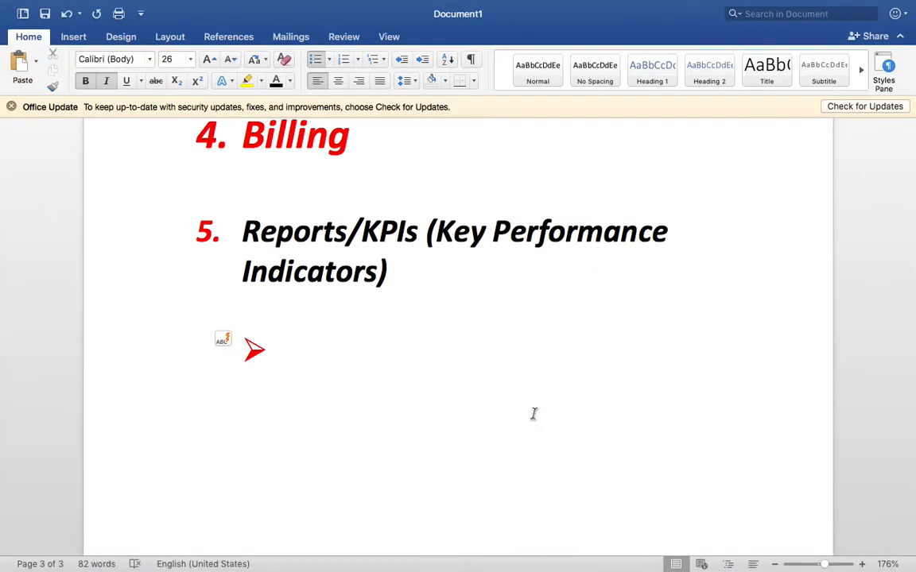
pyautogui.write('Rea')
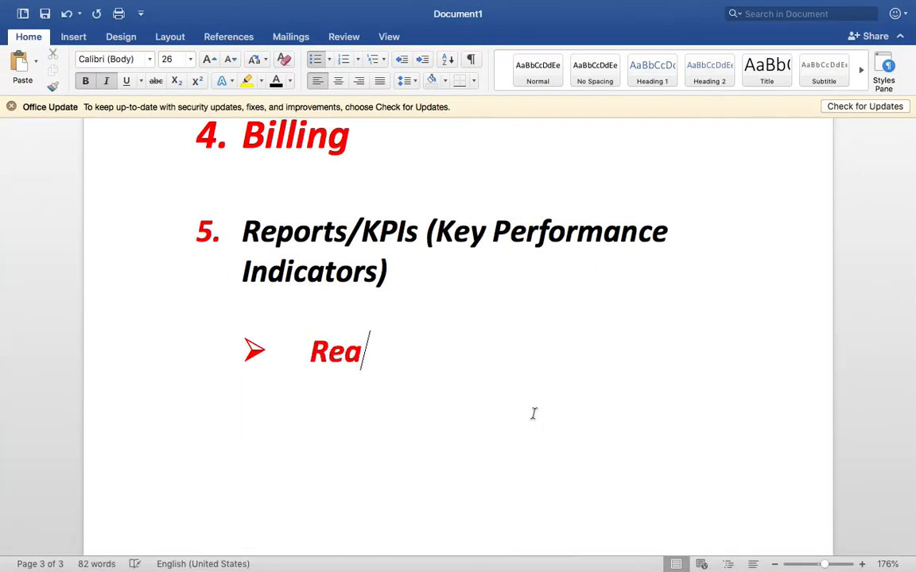
pyautogui.write('ch')
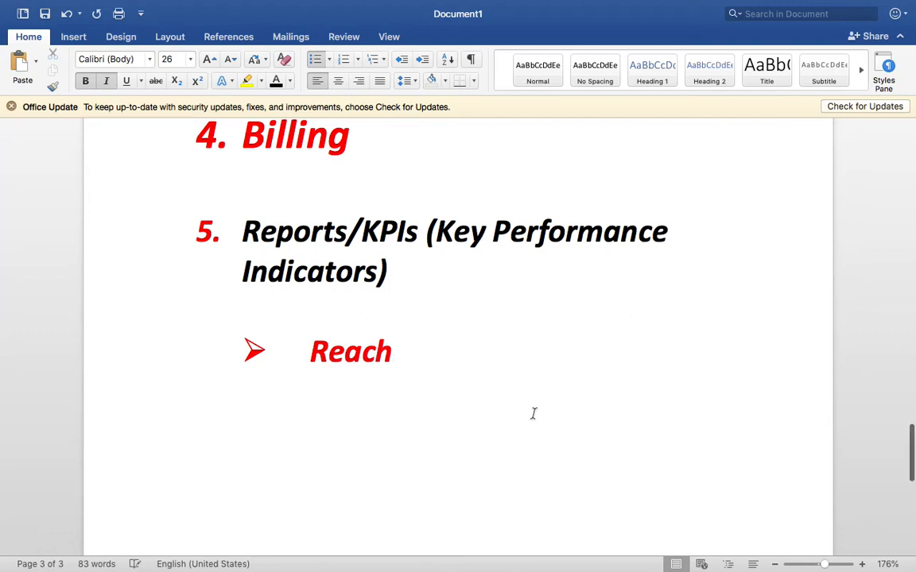
pyautogui.scroll(-1, 534, 414)
pyautogui.scroll(-2, 494, 395)
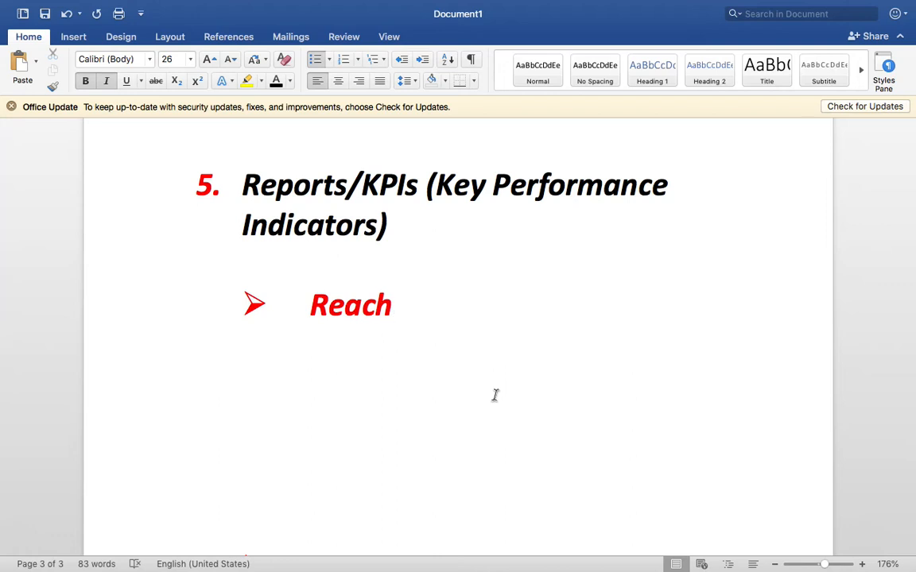
pyautogui.hotkey('ctrl', 'Left')
pyautogui.hotkey('ctrl', 'Right')
pyautogui.hotkey('ctrl', 'Right')
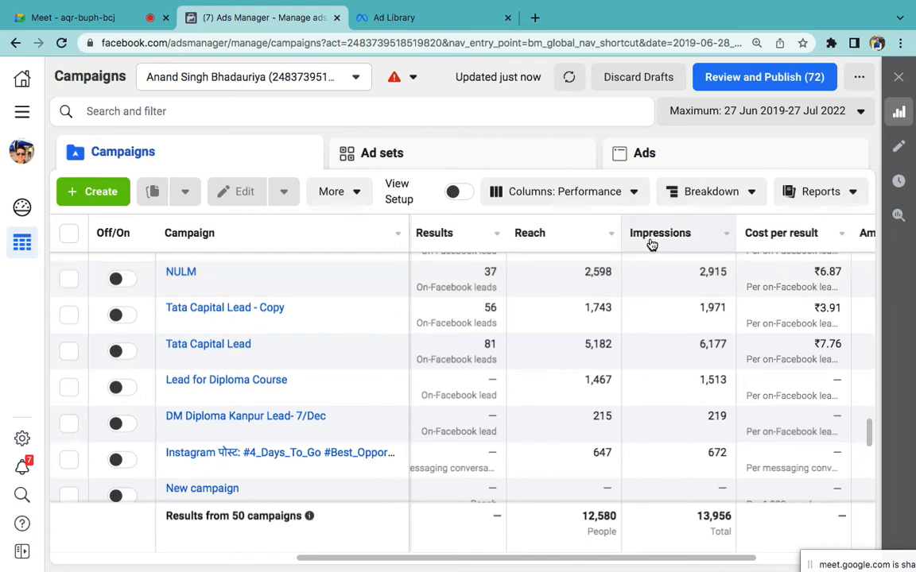
pyautogui.hotkey('ctrl', 'Left')
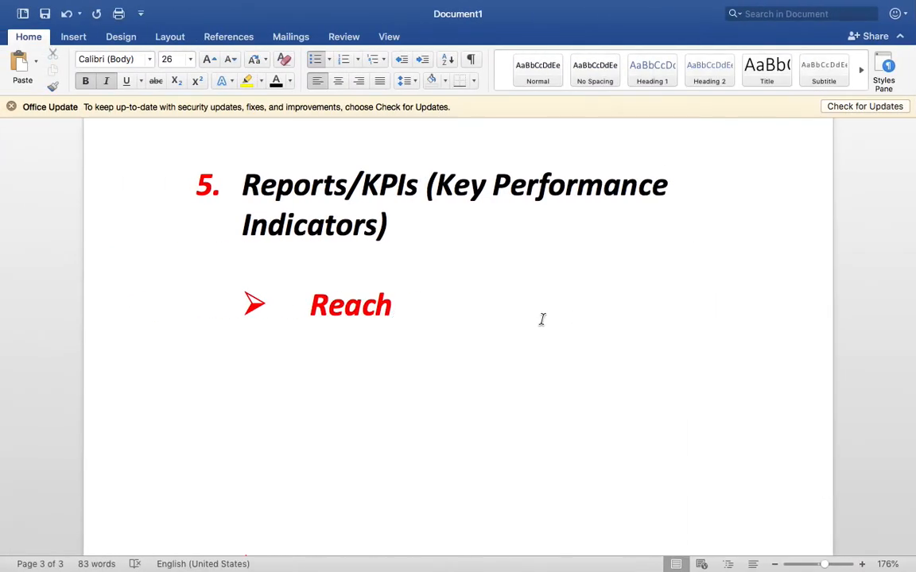
# Step: Add 'Impressions' as a second arrow bullet below Reach
pyautogui.press('Return')
pyautogui.write('Impressi')
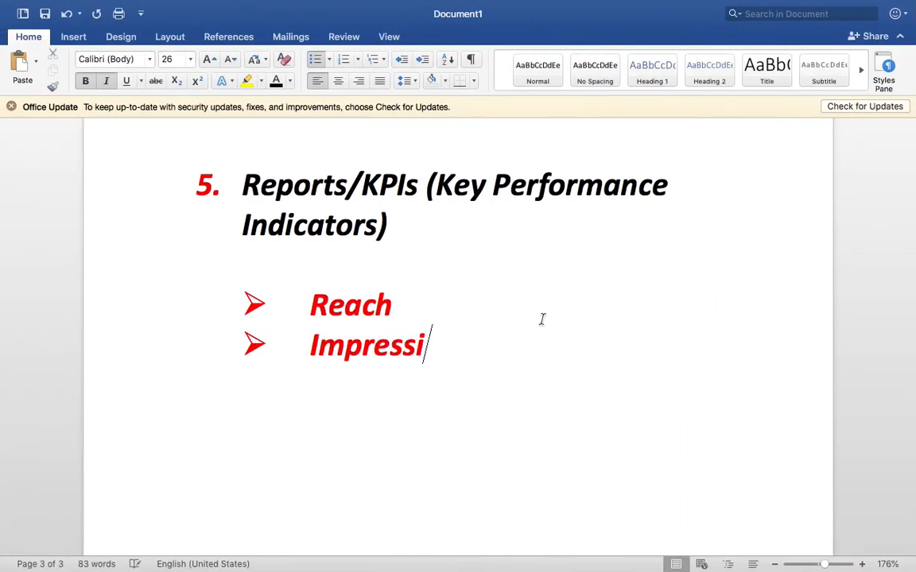
pyautogui.write('ons')
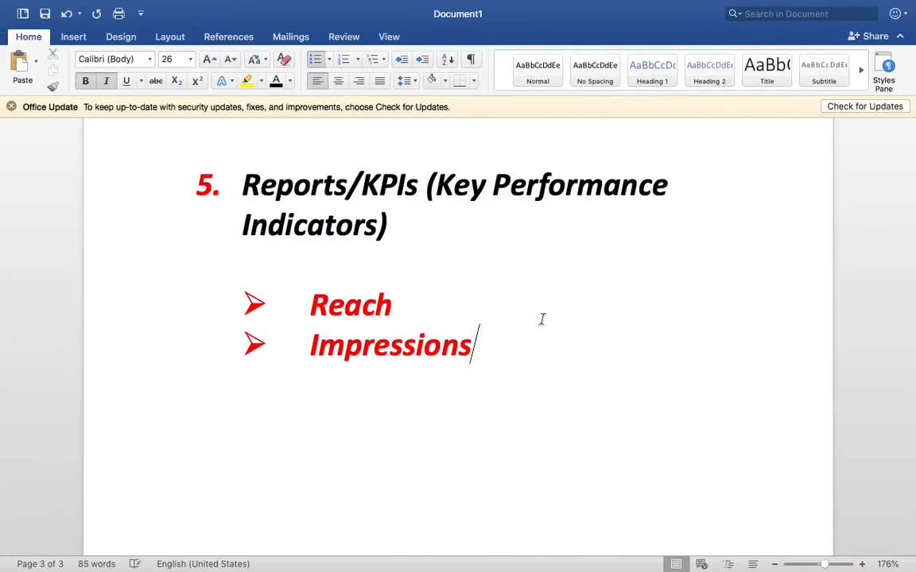
# Step: Append '- No. of people' to Reach and '- No. of times' to Impressions
pyautogui.doubleClick(350, 304)
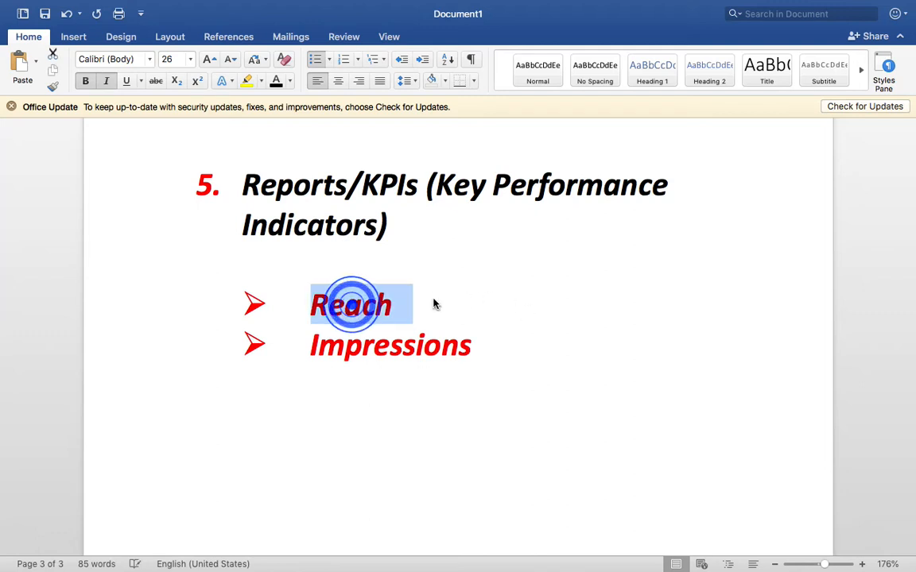
pyautogui.click(433, 301)
pyautogui.write('- No. of t')
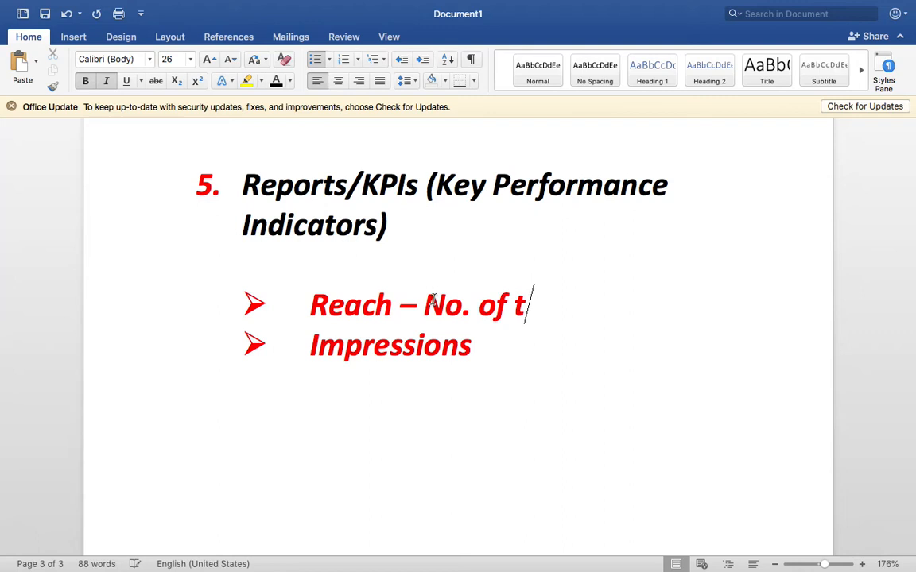
pyautogui.press('BackSpace')
pyautogui.write('people')
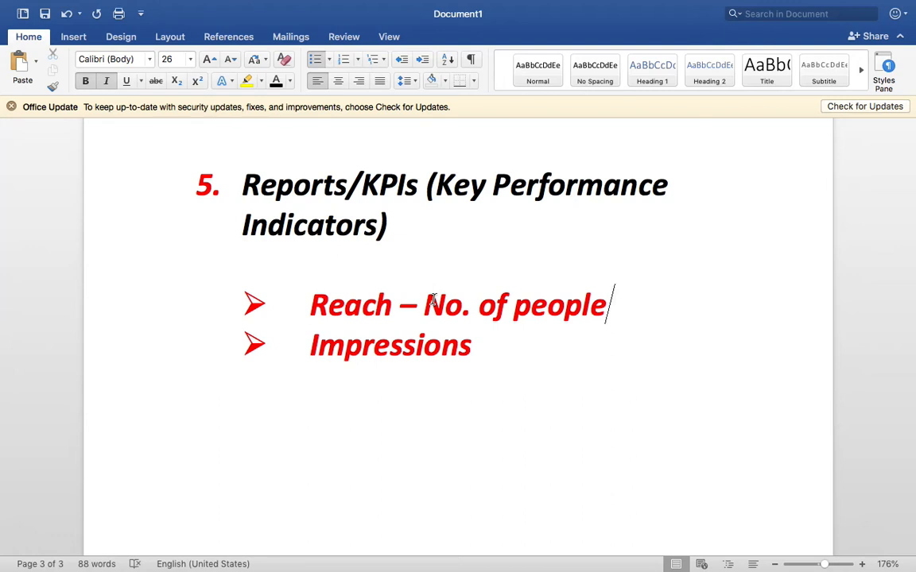
pyautogui.click(519, 335)
pyautogui.write('- No. ')
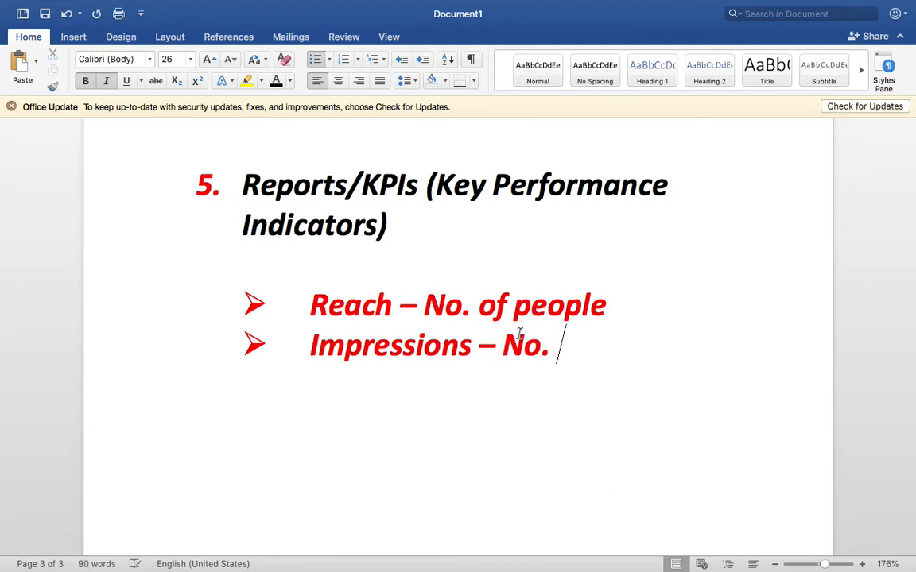
pyautogui.write('of times')
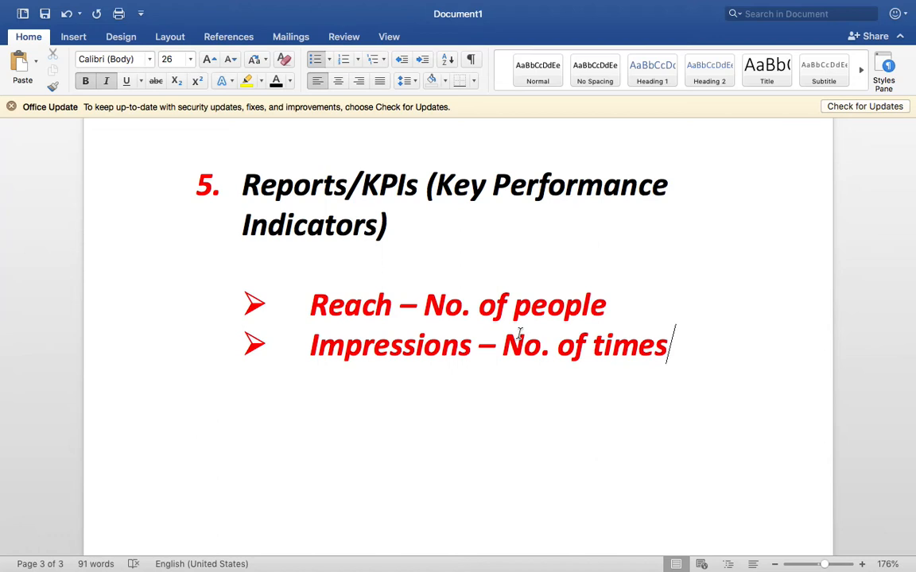
# Step: Add the example line '20*2 = 40' below the bullets
pyautogui.press('Return')
pyautogui.press('Return')
pyautogui.press('Return')
pyautogui.write('20')
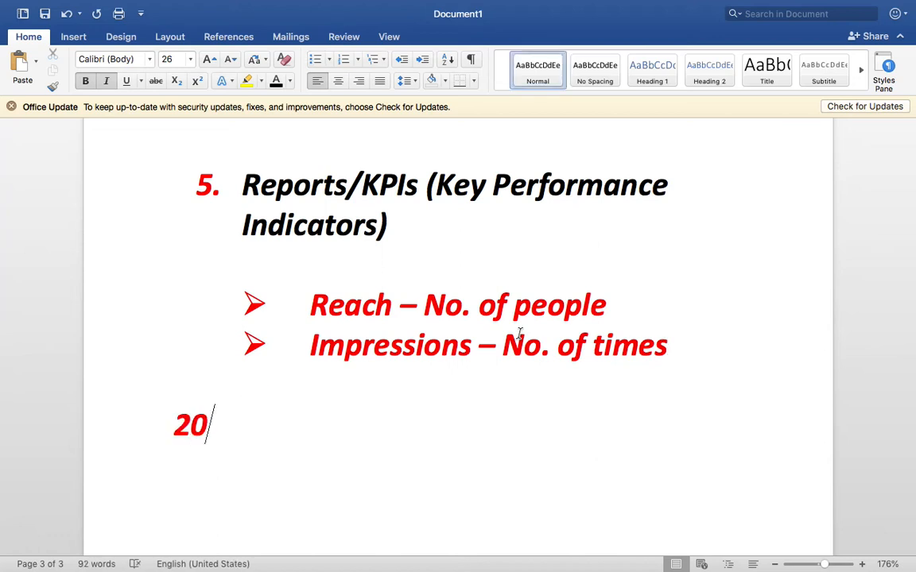
pyautogui.write('*4')
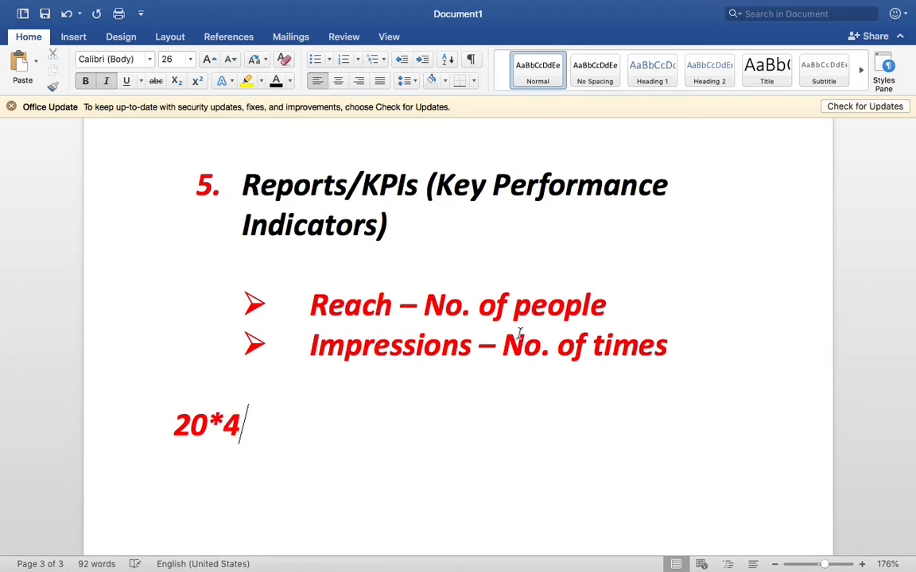
pyautogui.press('BackSpace')
pyautogui.write('2 = 40')
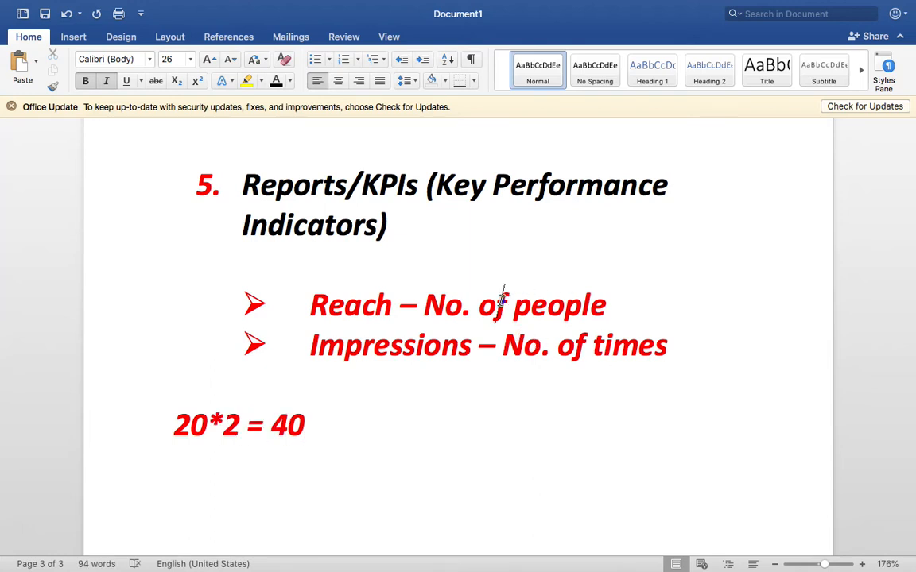
# Step: Delete the '20*2 = 40' line and start a new bullet below Impressions
pyautogui.tripleClick(501, 299)
pyautogui.tripleClick(501, 300)
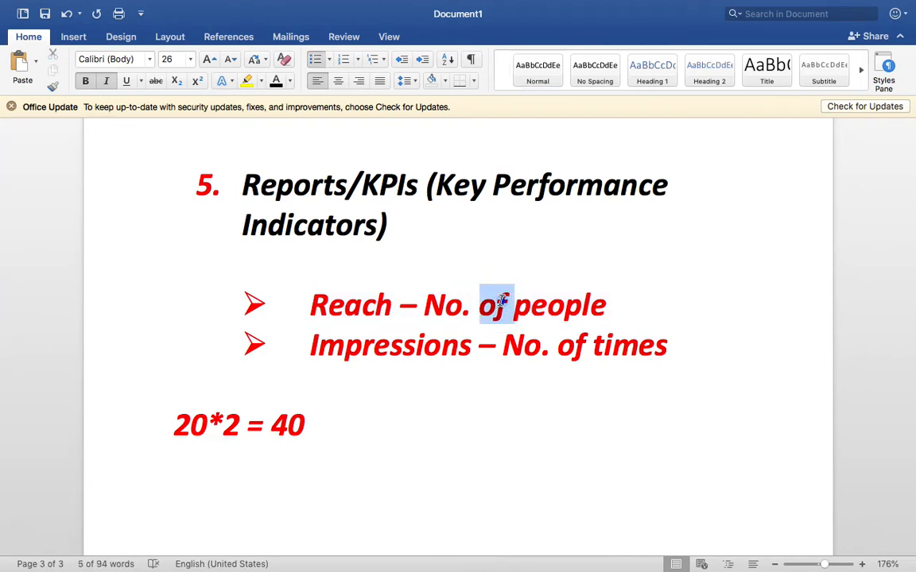
pyautogui.tripleClick(485, 341)
pyautogui.click(380, 441)
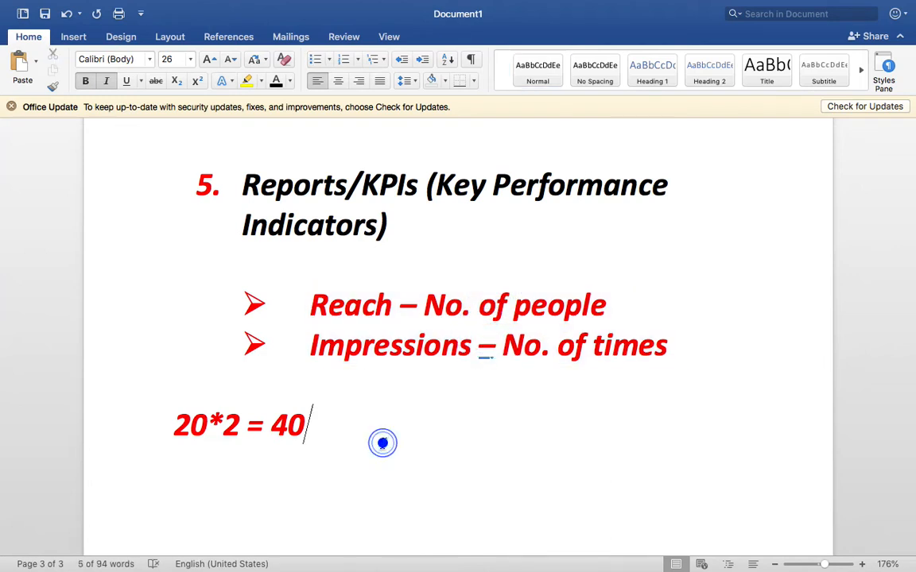
pyautogui.tripleClick(346, 464)
pyautogui.press('BackSpace')
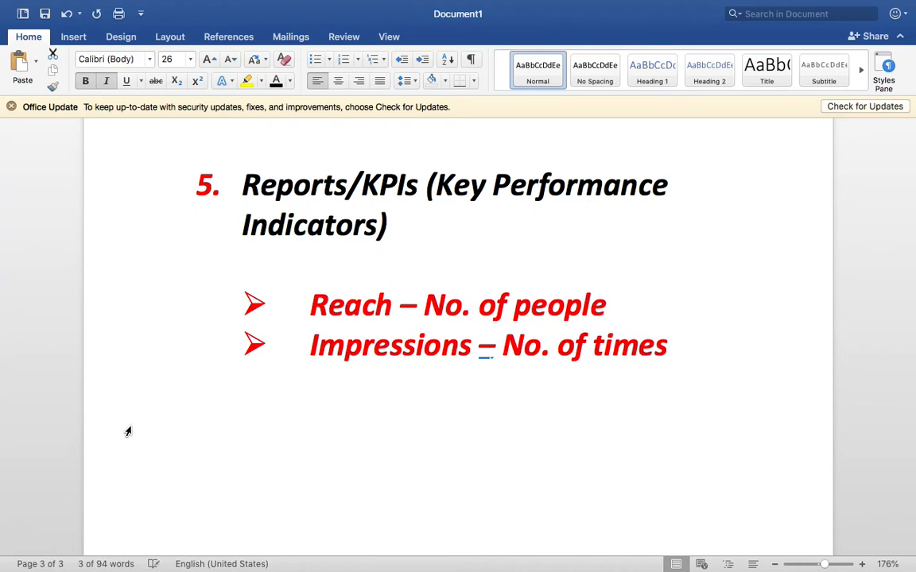
pyautogui.press('BackSpace')
pyautogui.press('Return')
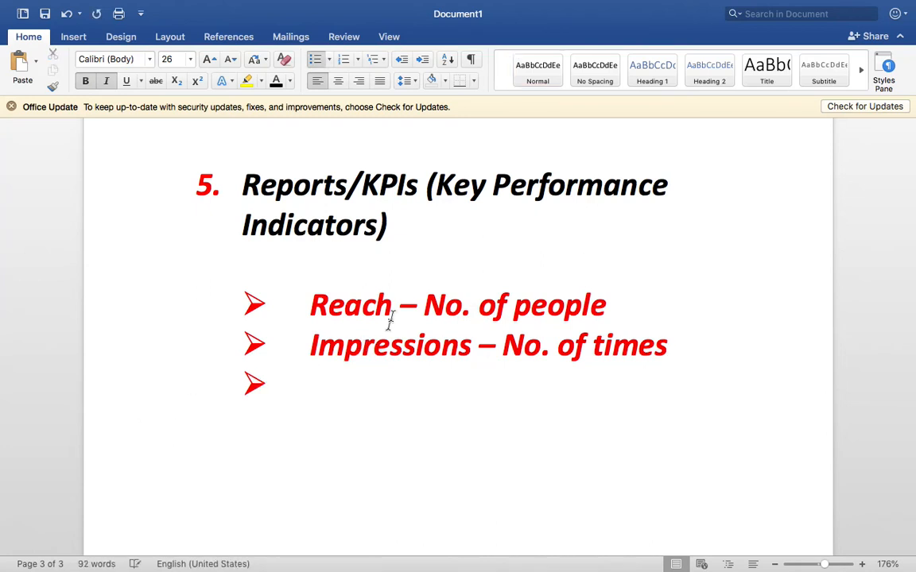
# Step: Make the 'No. of people' and 'No. of times' definitions black
pyautogui.moveTo(425, 305); pyautogui.dragTo(608, 307)
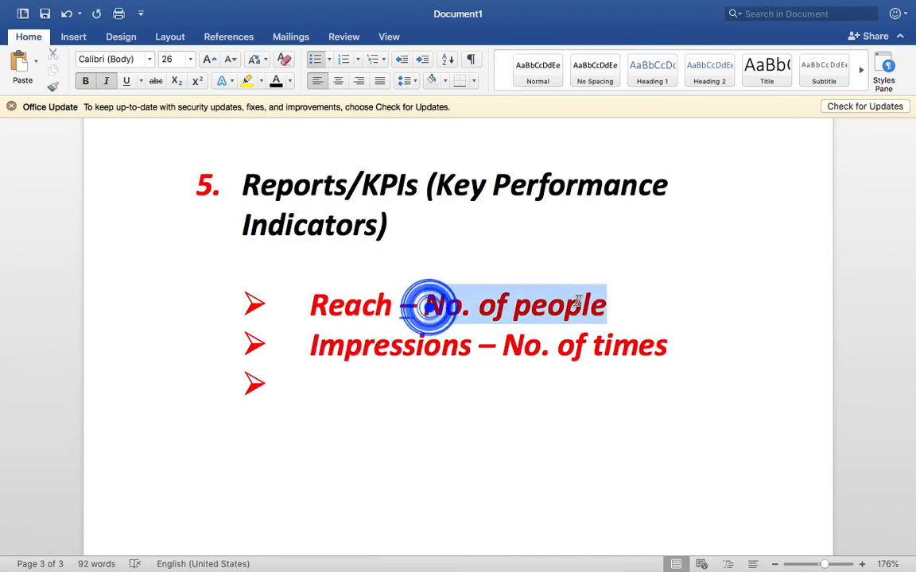
pyautogui.click(275, 81)
pyautogui.click(561, 359)
pyautogui.moveTo(695, 347); pyautogui.dragTo(503, 347)
pyautogui.click(276, 80)
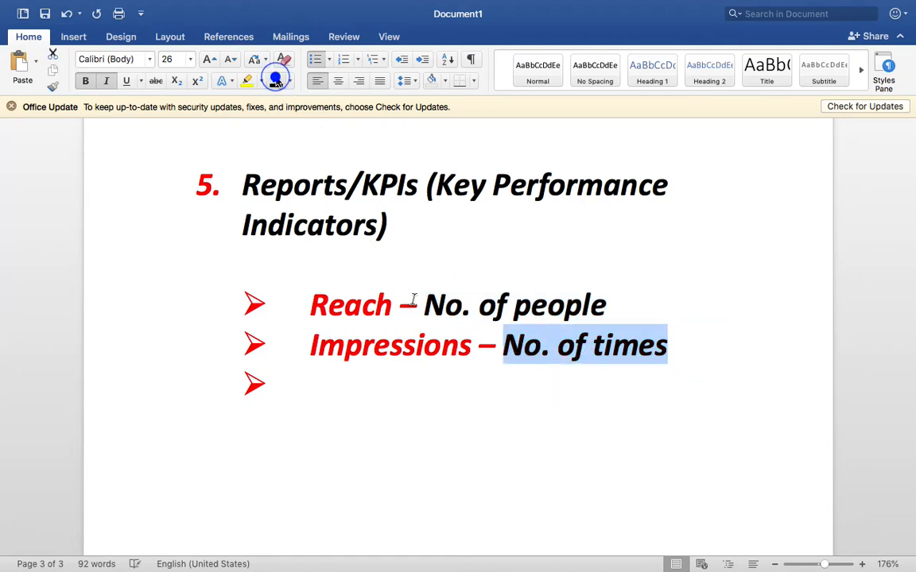
pyautogui.click(418, 399)
pyautogui.hotkey('ctrl', 'Right')
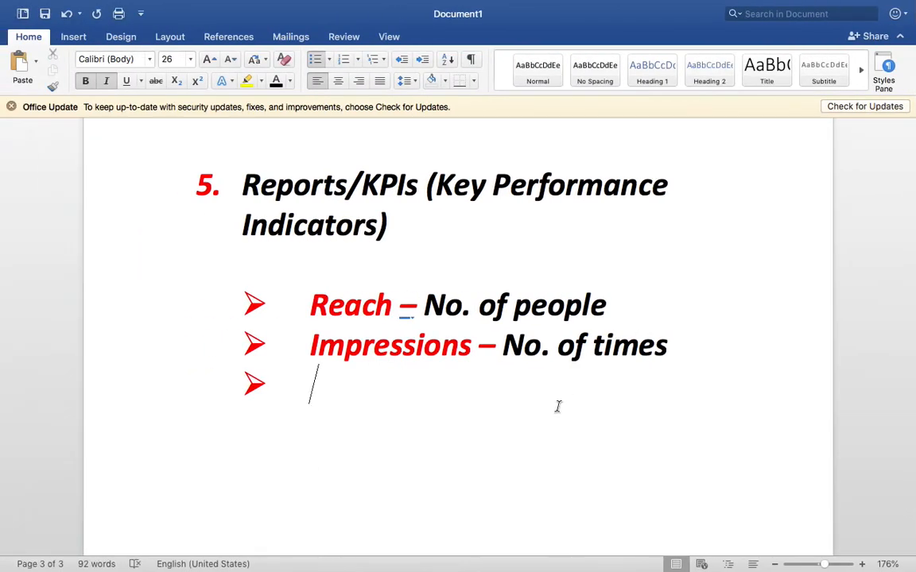
# Step: Add the bullet 'Like, Comment, Share, Link, Page View, Leads - Engagement', correcting the 'Enaggement' misspelling
pyautogui.write('Like')
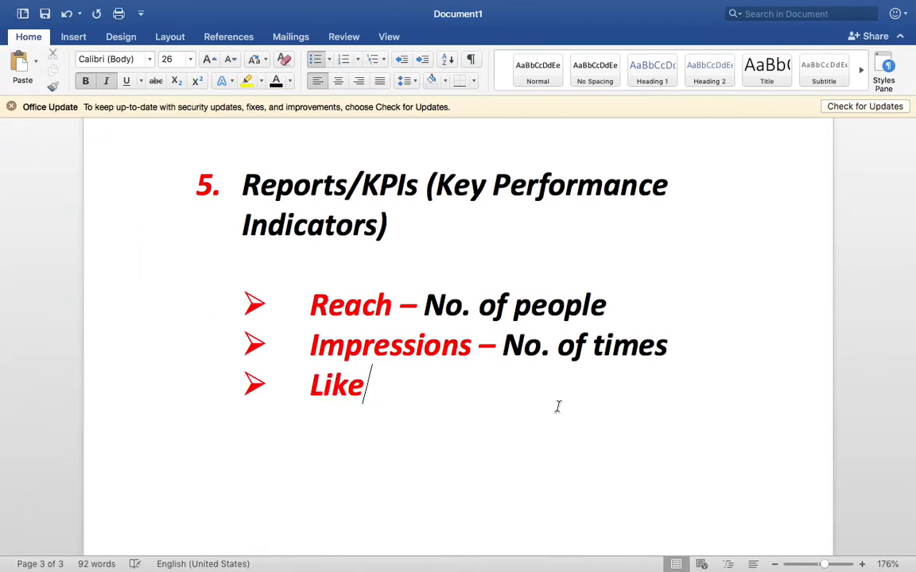
pyautogui.write(', Comment, Share, ')
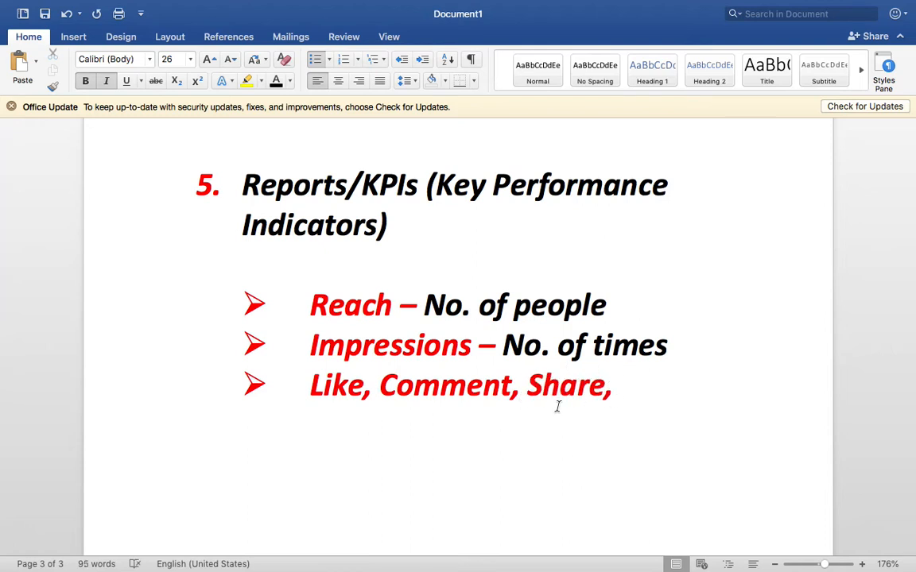
pyautogui.write('Link, ')
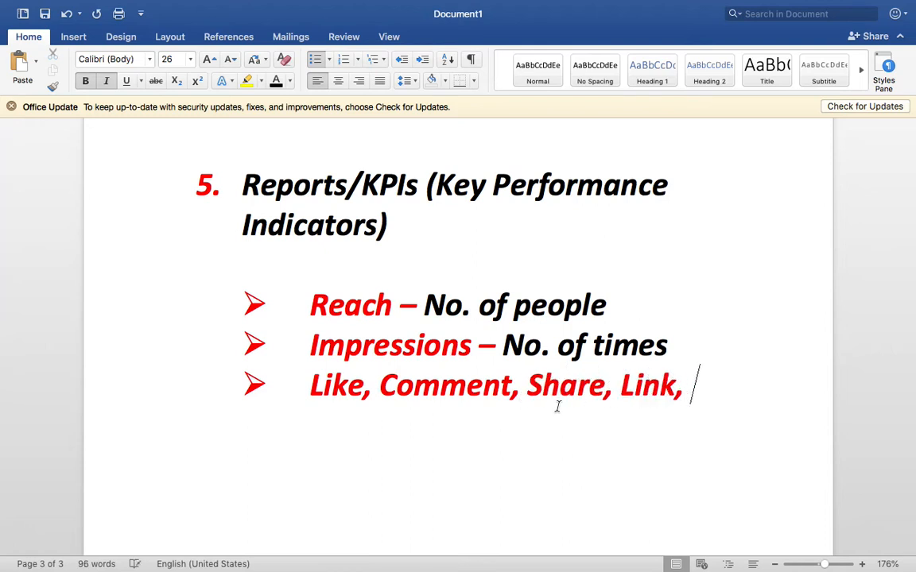
pyautogui.write('Page V')
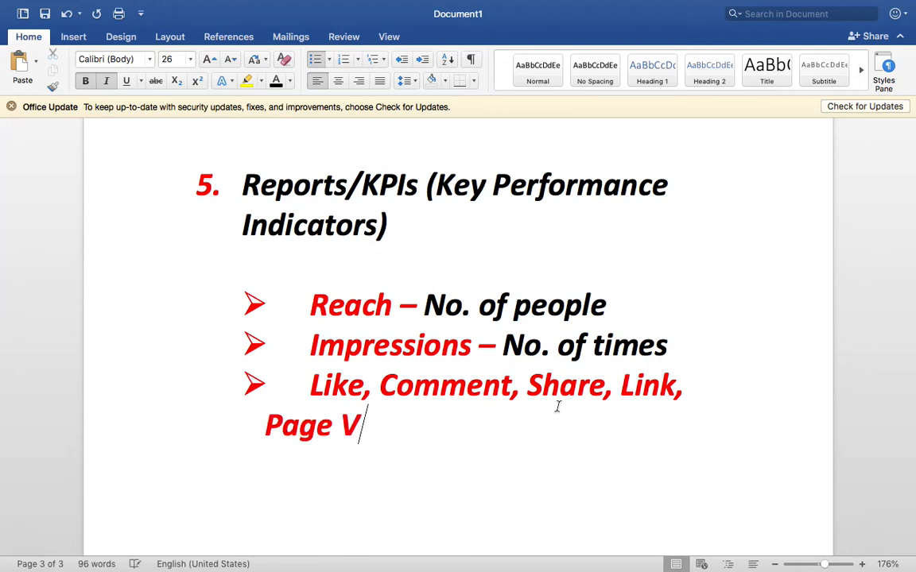
pyautogui.write('iew')
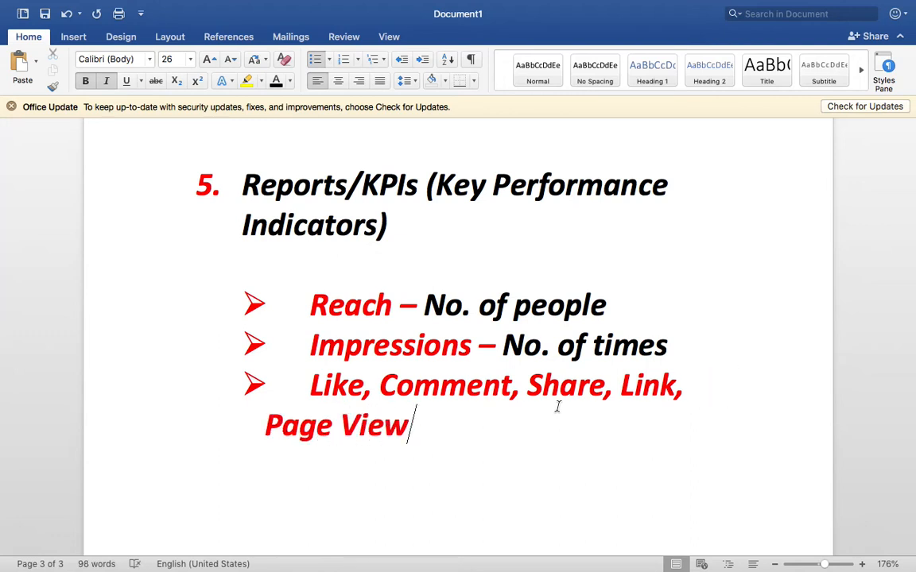
pyautogui.write(' - Enaggement')
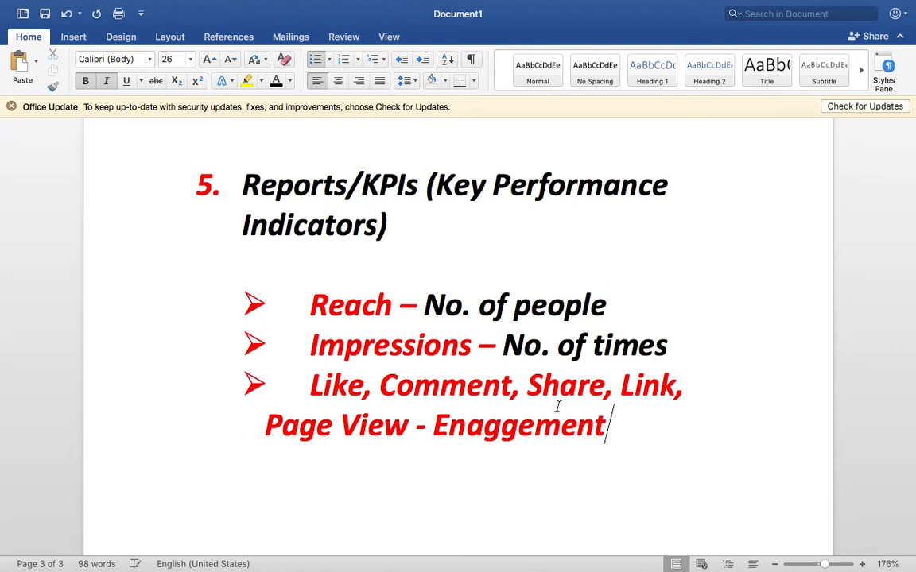
pyautogui.press('Return')
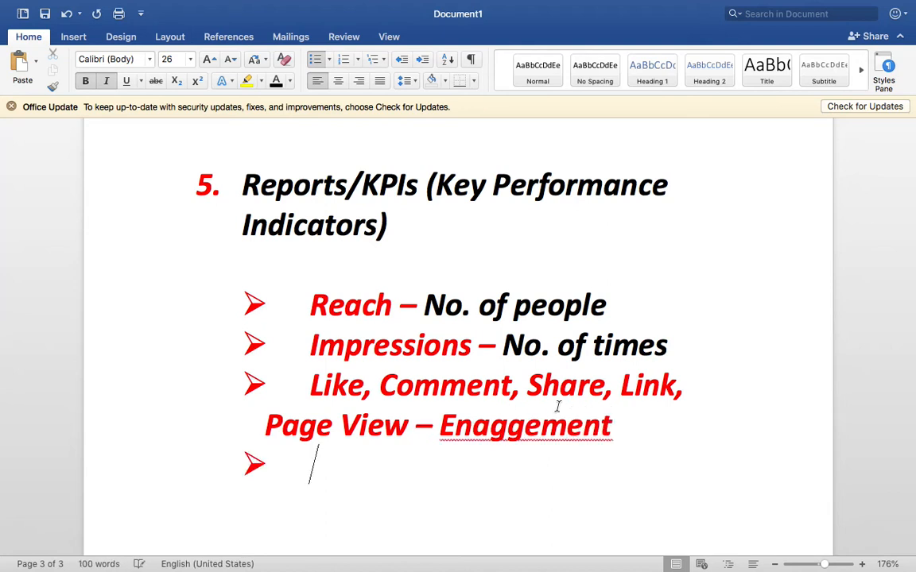
pyautogui.rightClick(485, 429)
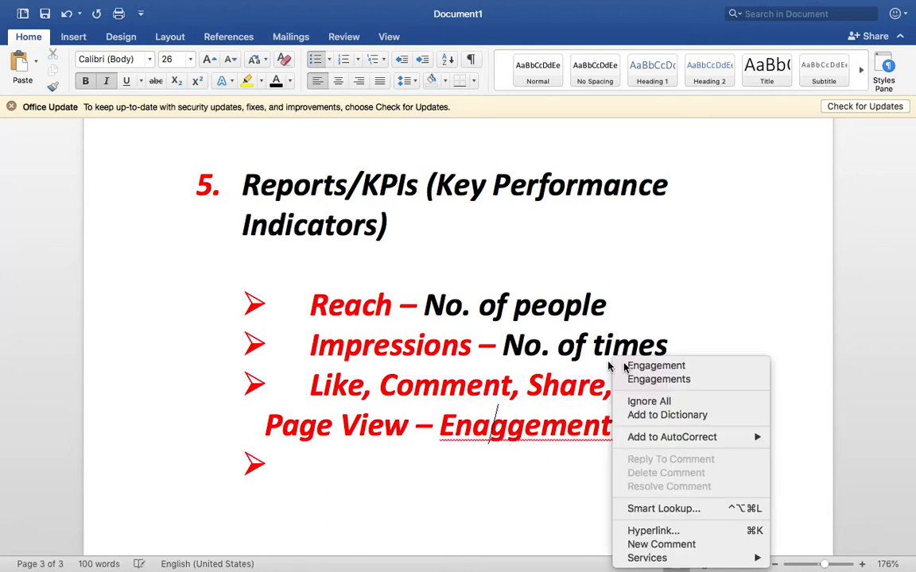
pyautogui.click(624, 365)
pyautogui.click(407, 429)
pyautogui.write(', L')
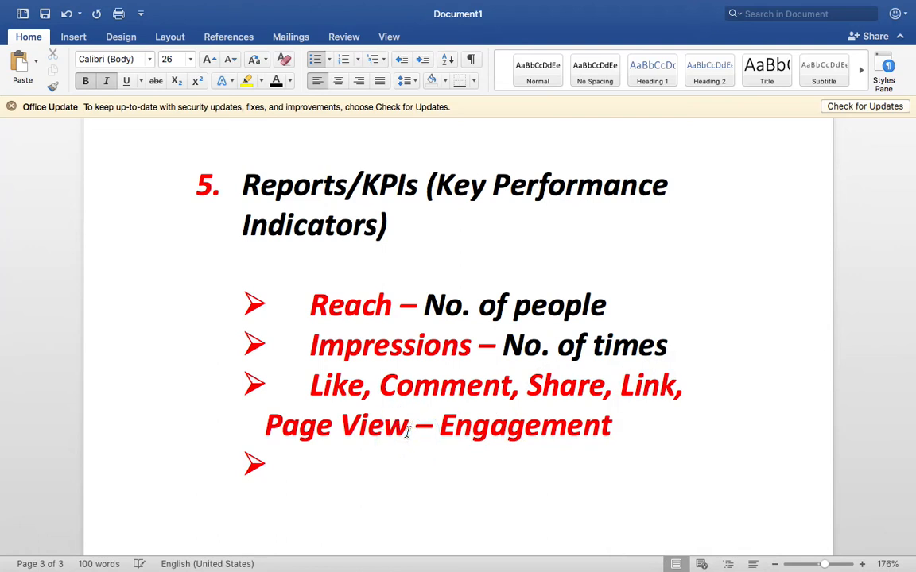
pyautogui.write('eads')
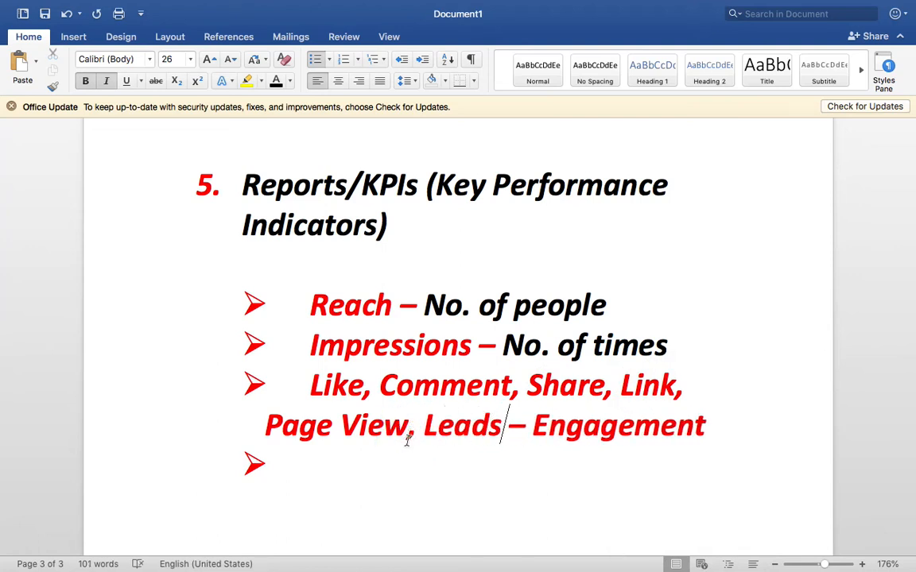
# Step: Make the word Engagement non-bold and black
pyautogui.click(409, 460)
pyautogui.doubleClick(590, 425)
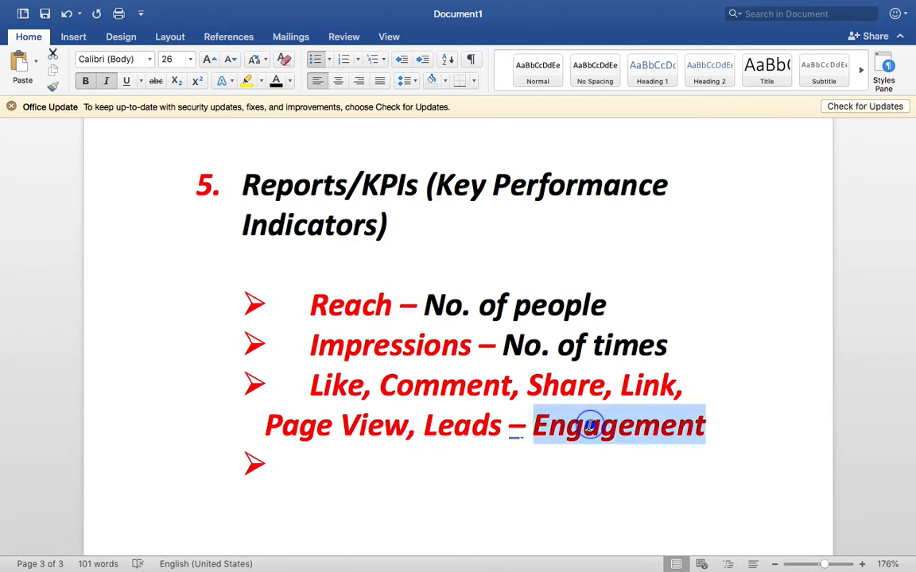
pyautogui.press('super+b')
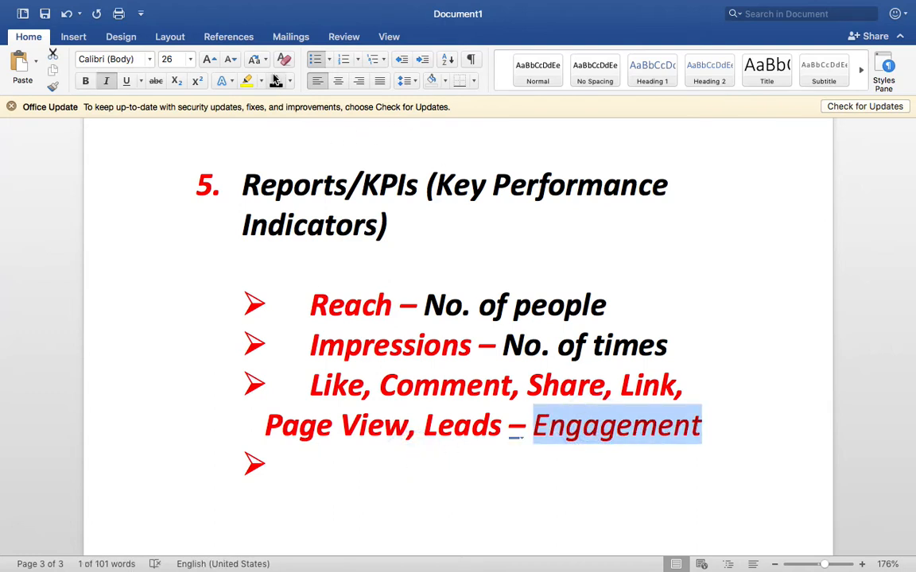
pyautogui.click(275, 81)
pyautogui.click(428, 459)
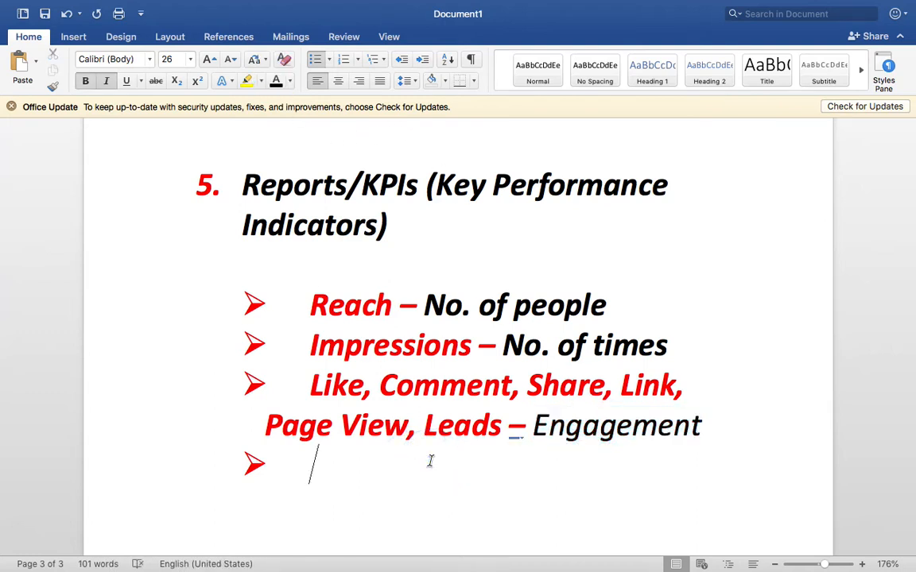
pyautogui.hotkey('ctrl', 'Right')
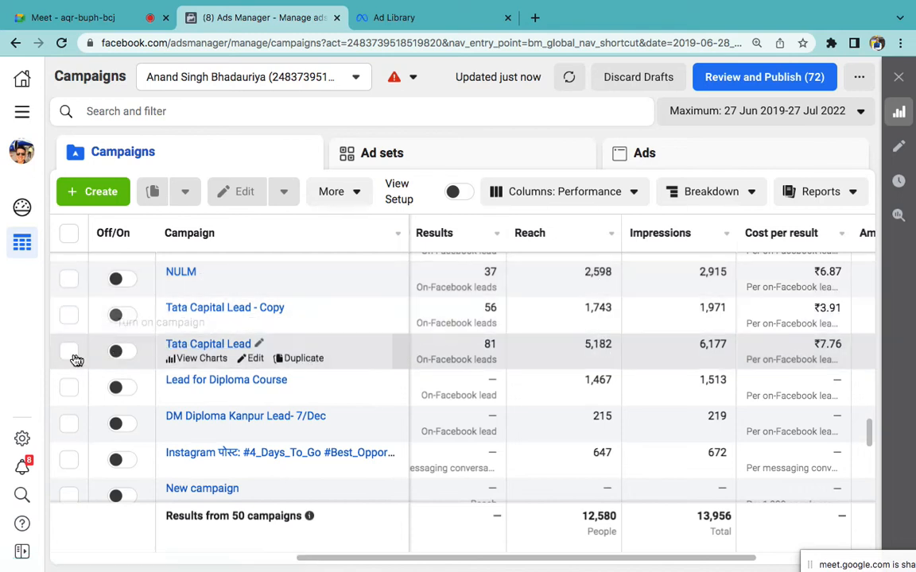
# Step: Tick the Tata Capital Lead campaign's checkbox in the Campaigns table
pyautogui.click(68, 354)
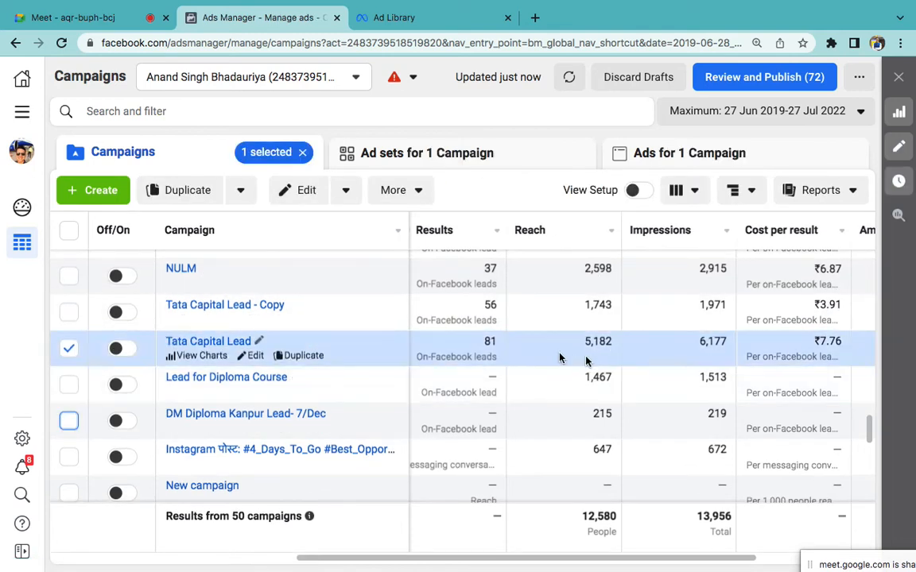
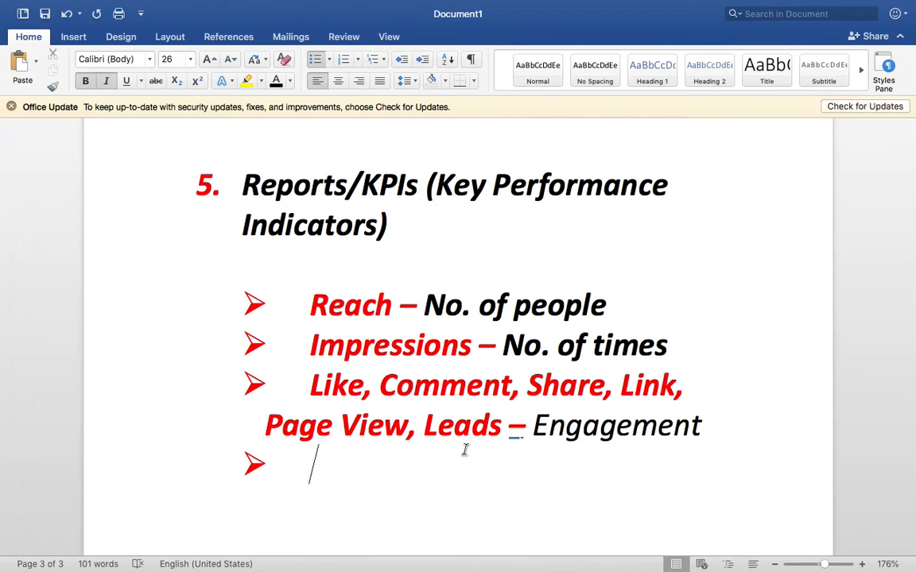
# Step: Add the 'CPC (Cost-Per-Click)' bullet with a blank line above it
pyautogui.write('CPC (C')
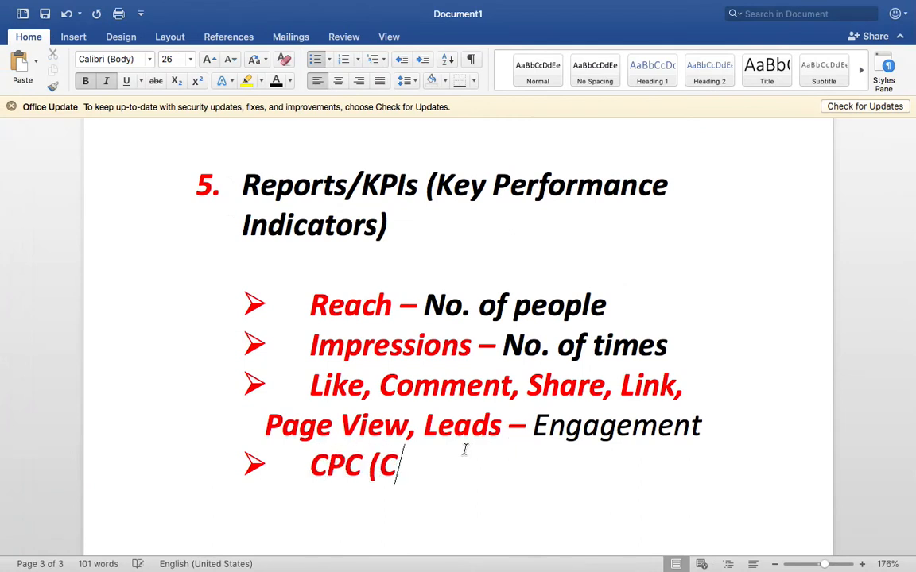
pyautogui.write('ost-Per')
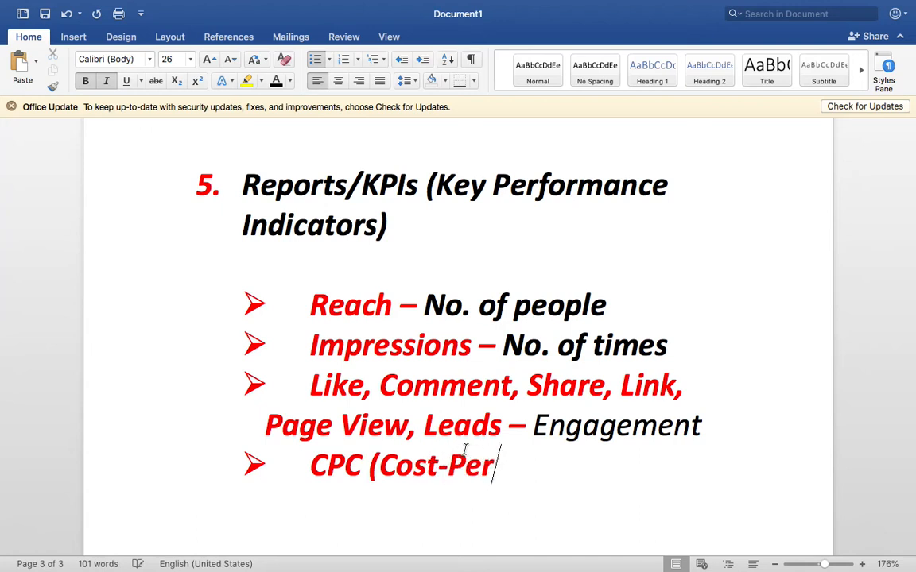
pyautogui.write('-Click)')
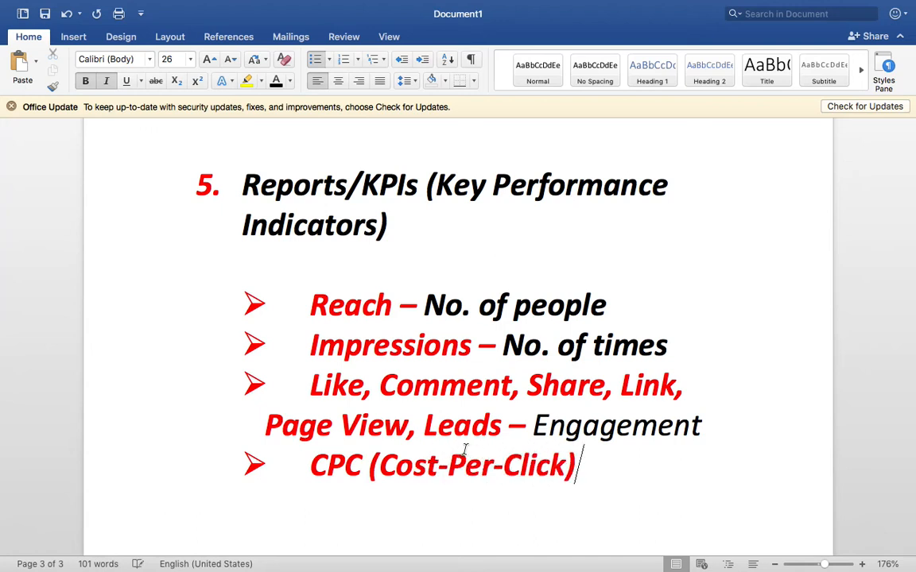
pyautogui.click(746, 429)
pyautogui.press('Return')
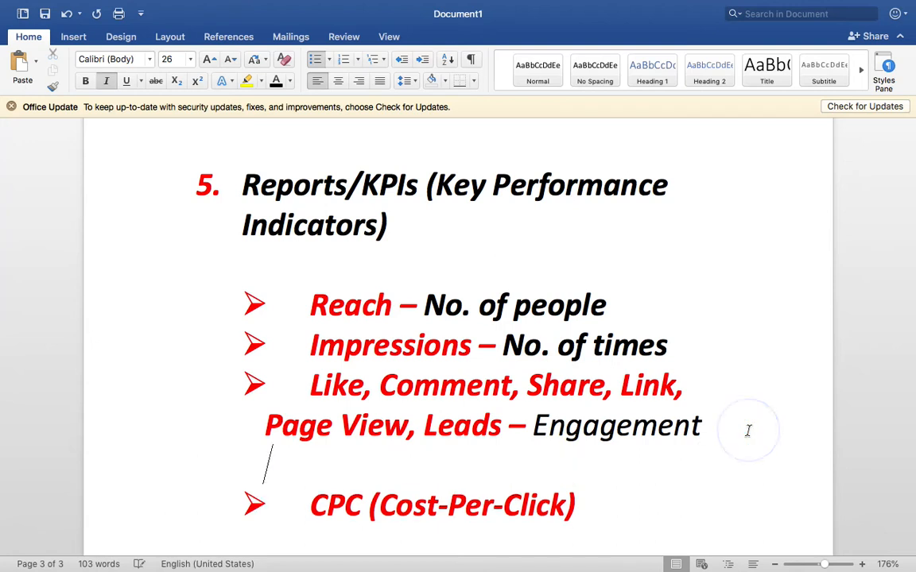
# Step: Insert blank spacing lines after the Impressions and Reach bullets
pyautogui.click(716, 386)
pyautogui.click(697, 360)
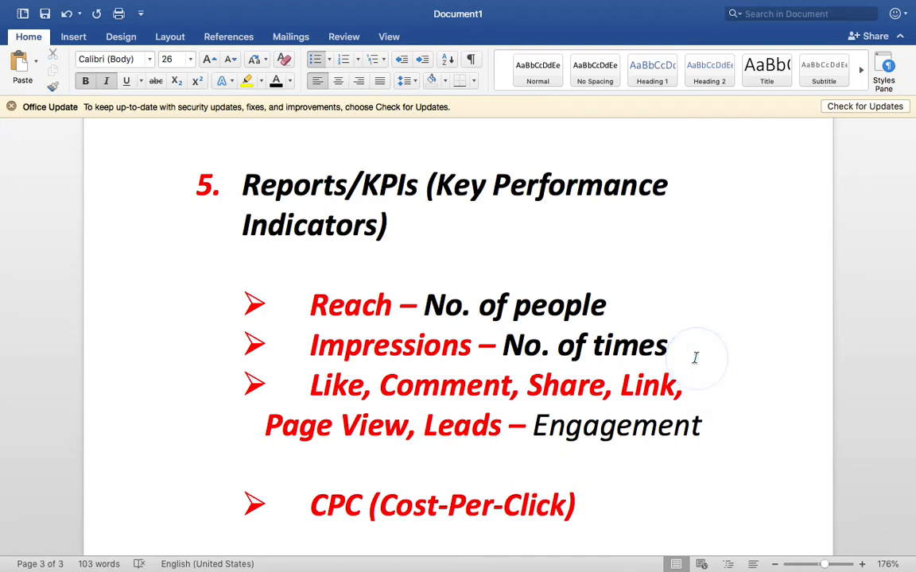
pyautogui.press('Return')
pyautogui.click(658, 320)
pyautogui.press('Return')
pyautogui.scroll(-3, 660, 319)
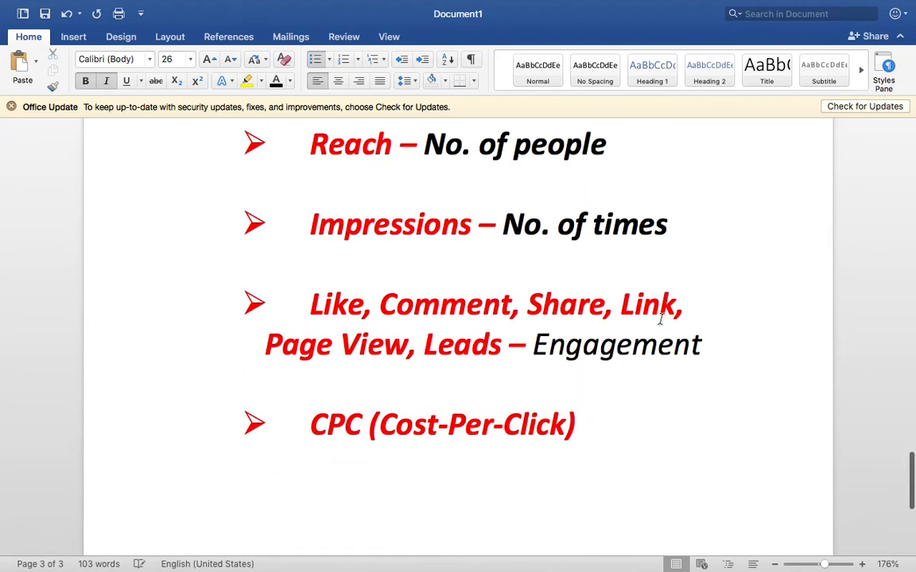
pyautogui.scroll(1, 660, 318)
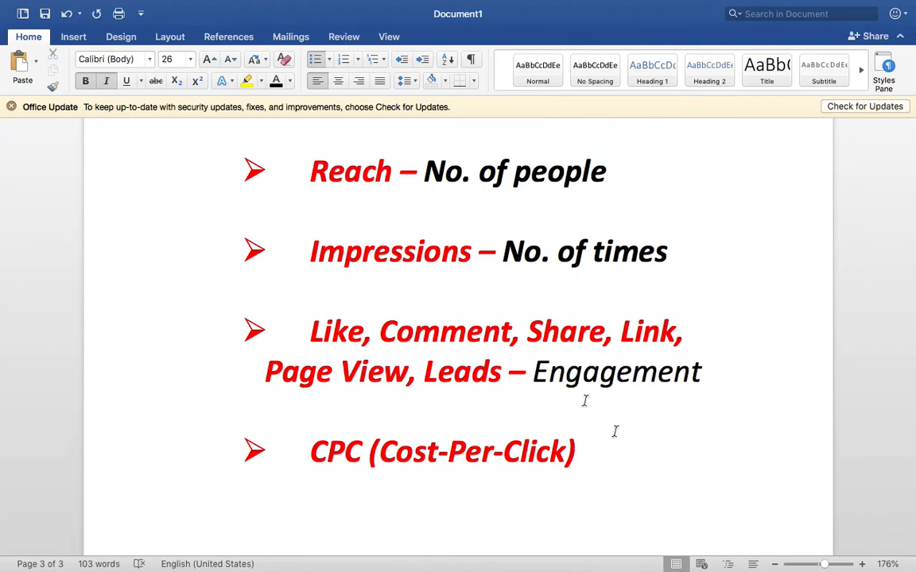
pyautogui.hotkey('ctrl', 'Right')
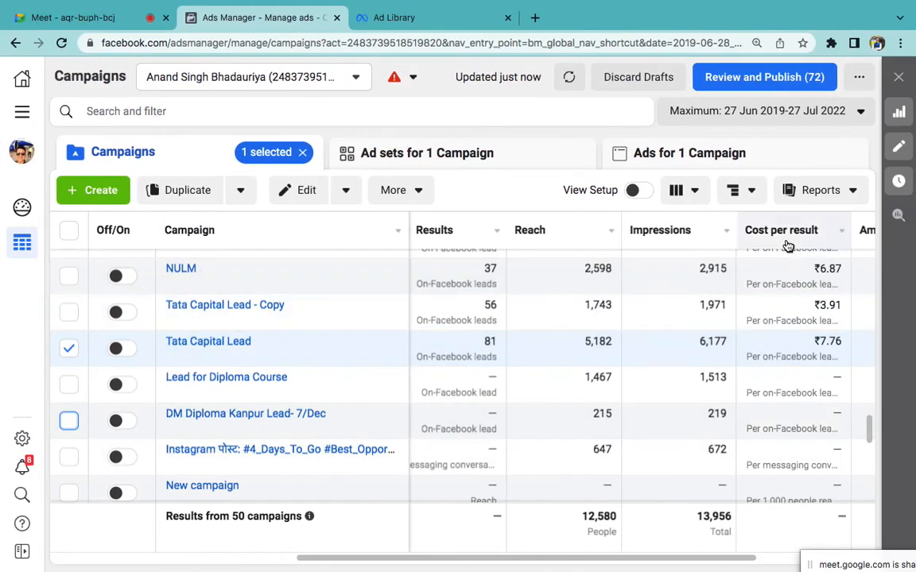
# Step: Find the Tata Capital Lead campaign's amount spent, ₹628.44, in the campaigns table
pyautogui.hscroll(5, 809, 343)
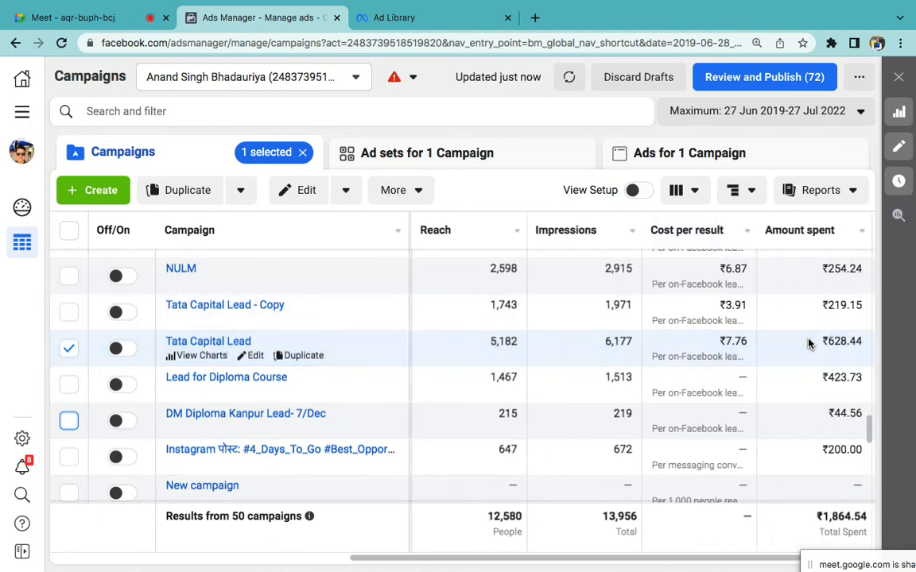
pyautogui.hscroll(2, 697, 341)
pyautogui.scroll(1, 697, 340)
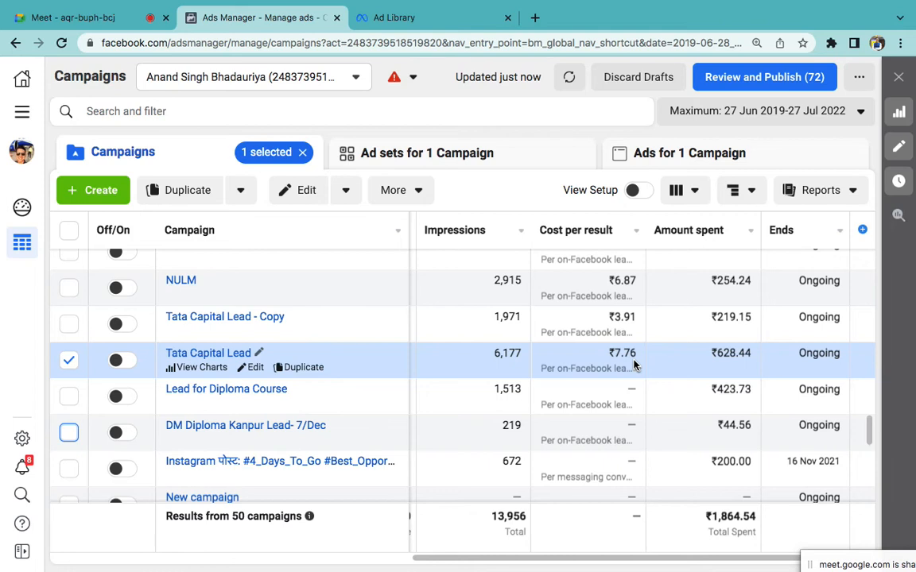
pyautogui.hscroll(-4, 566, 358)
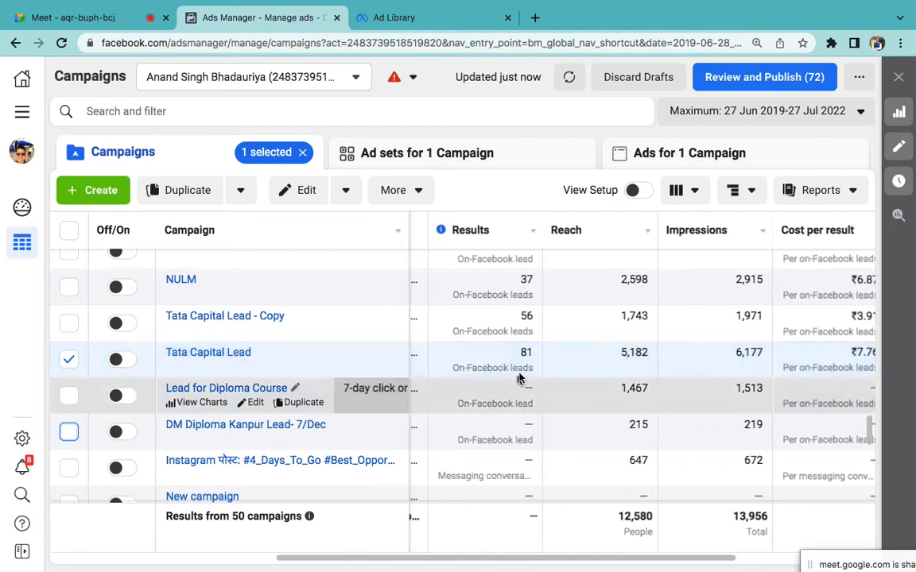
pyautogui.hscroll(4, 521, 374)
pyautogui.hscroll(2, 518, 373)
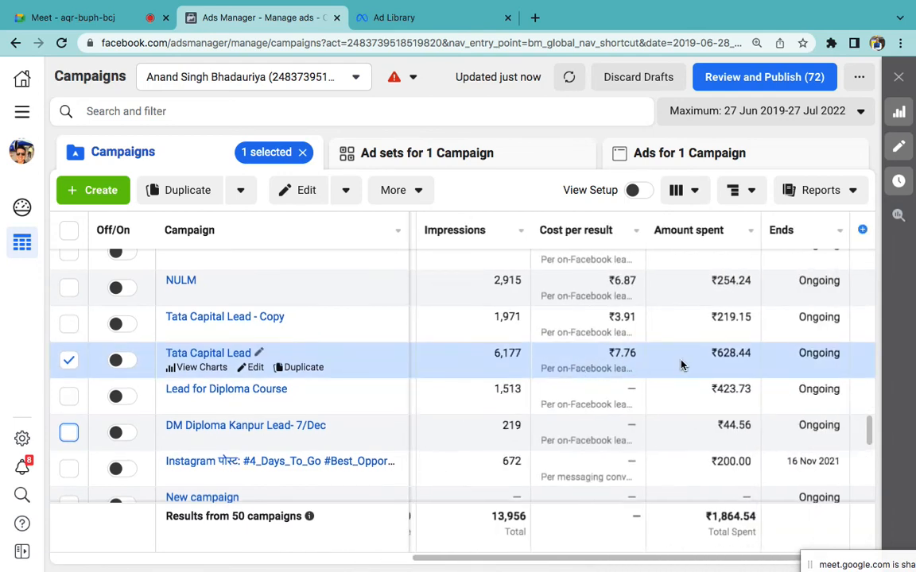
pyautogui.doubleClick(731, 355)
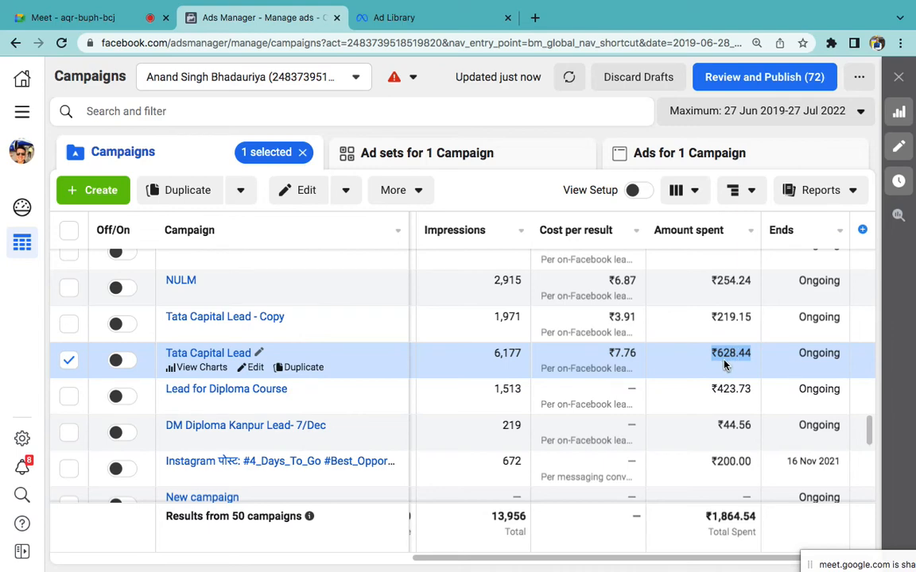
# Step: Add an 'Amount Spent' bullet below the CPC line in Word
pyautogui.hotkey('ctrl', 'Left')
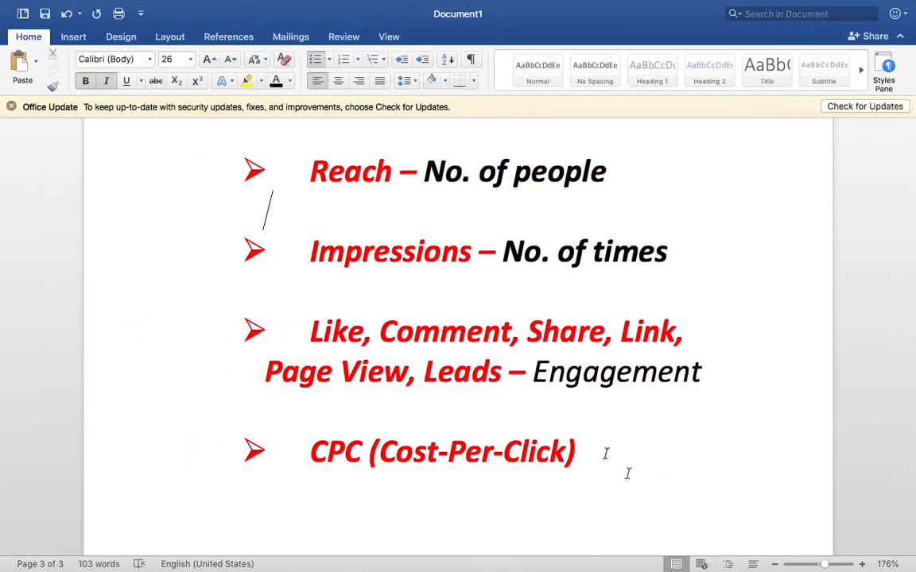
pyautogui.click(628, 474)
pyautogui.press('Return')
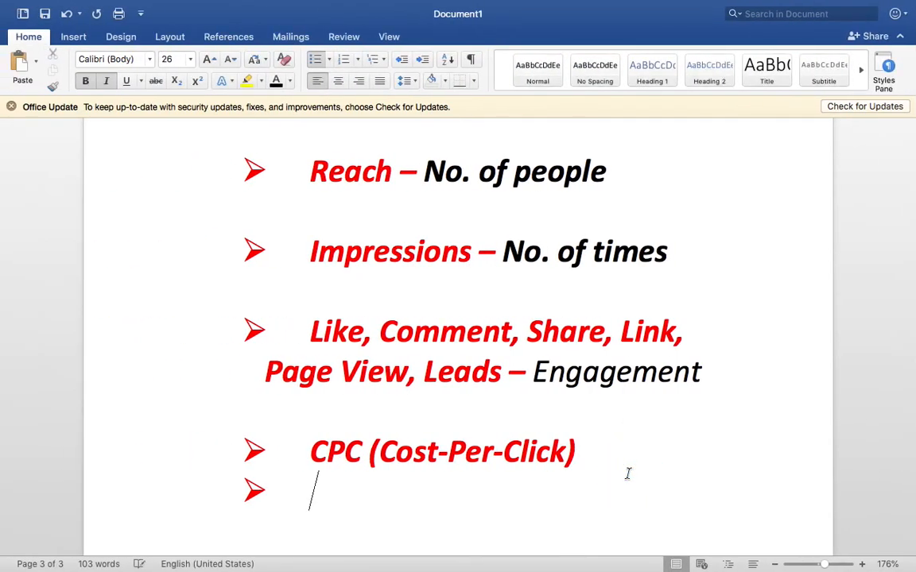
pyautogui.write('Amount Spent')
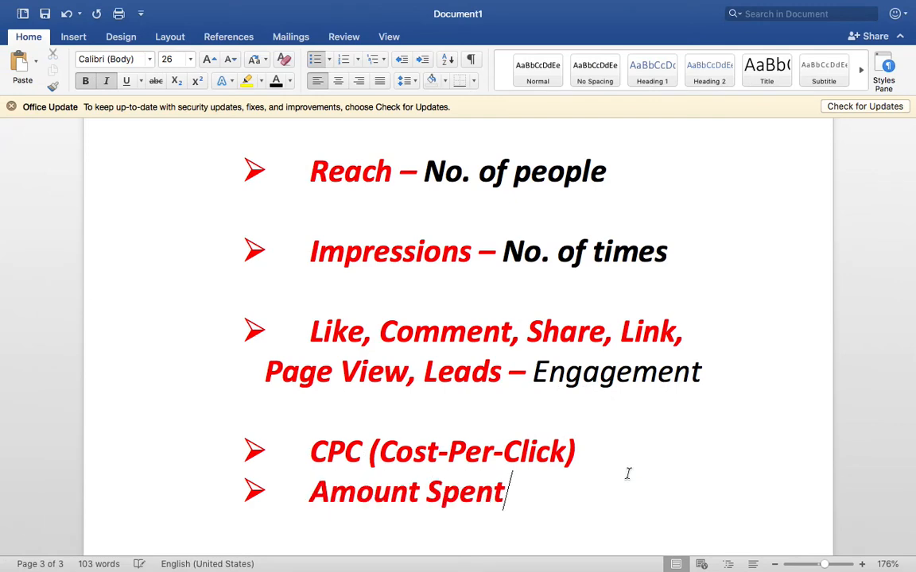
pyautogui.hotkey('ctrl', 'Right')
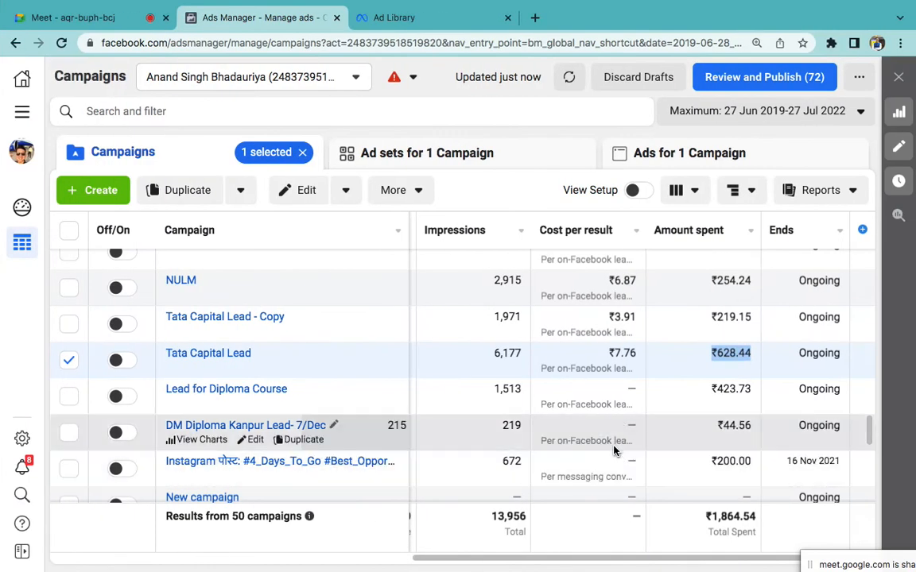
# Step: Select the Lead for Diploma Course campaign and find its amount spent, ₹423.73
pyautogui.hscroll(-6, 642, 411)
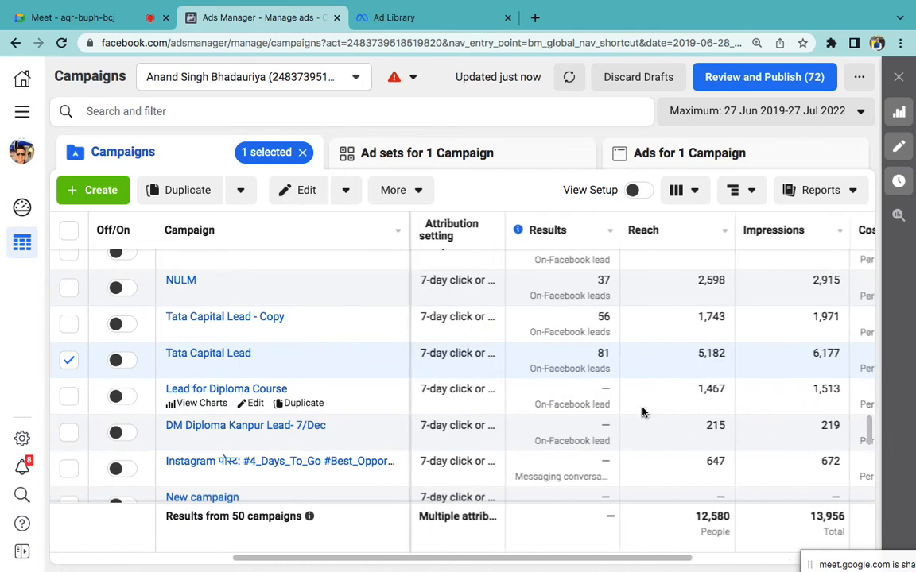
pyautogui.click(605, 411)
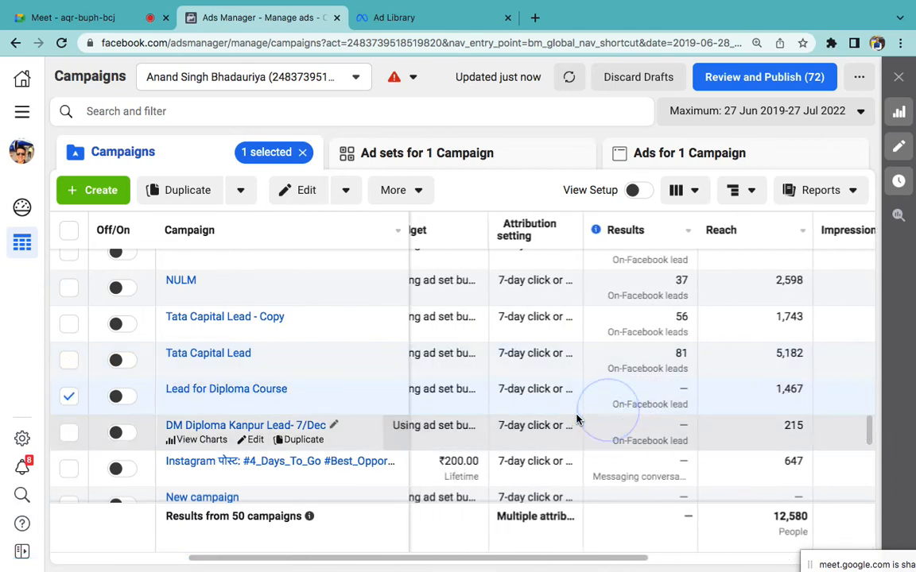
pyautogui.hscroll(1, 613, 411)
pyautogui.hscroll(3, 649, 413)
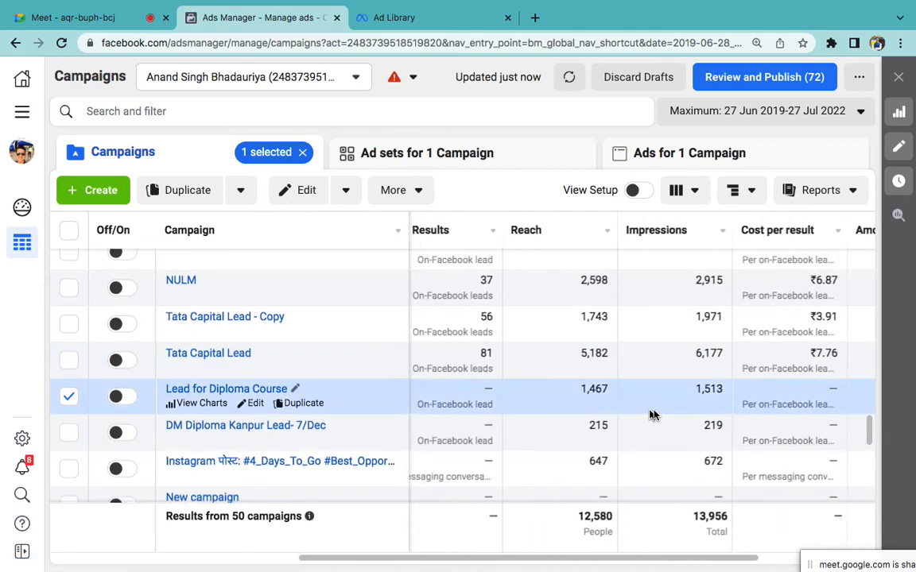
pyautogui.hscroll(4, 653, 414)
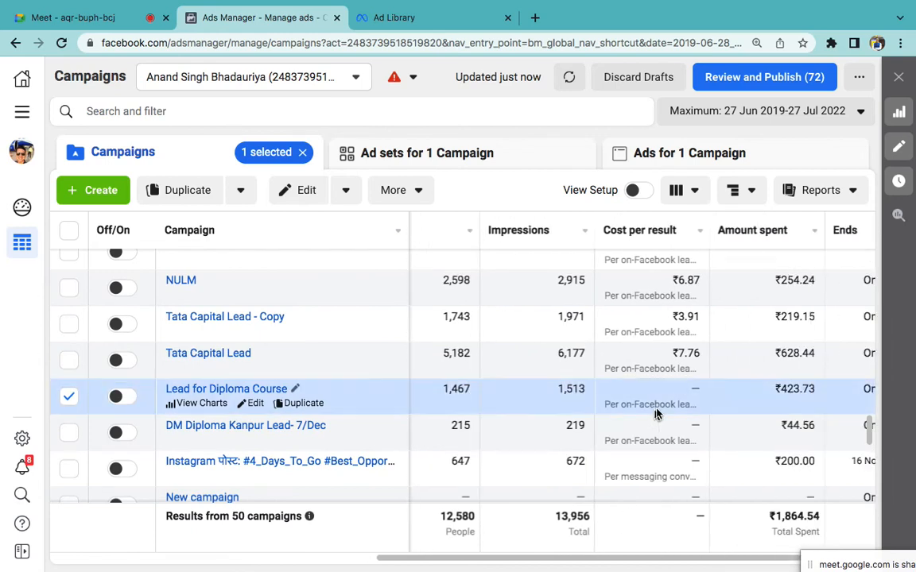
pyautogui.hscroll(1, 676, 400)
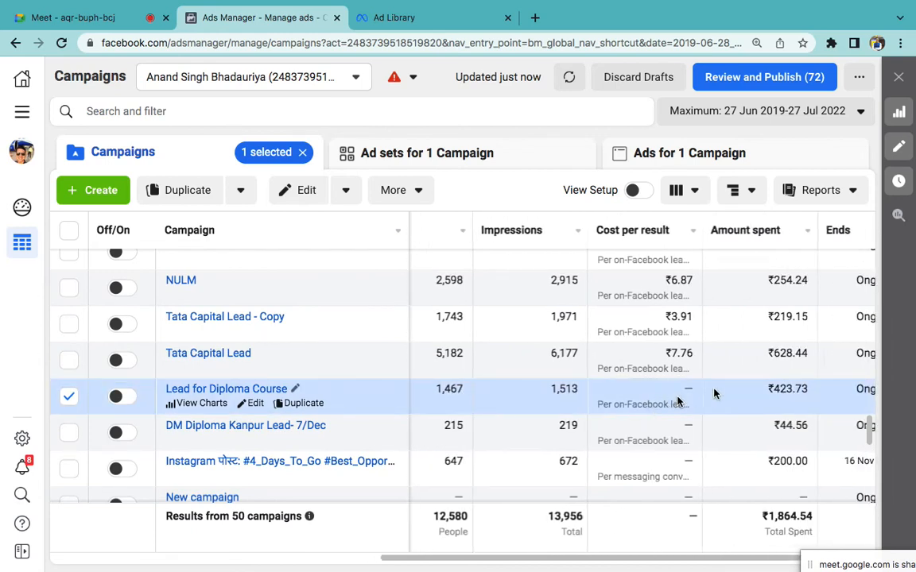
pyautogui.doubleClick(762, 392)
pyautogui.hscroll(-5, 755, 436)
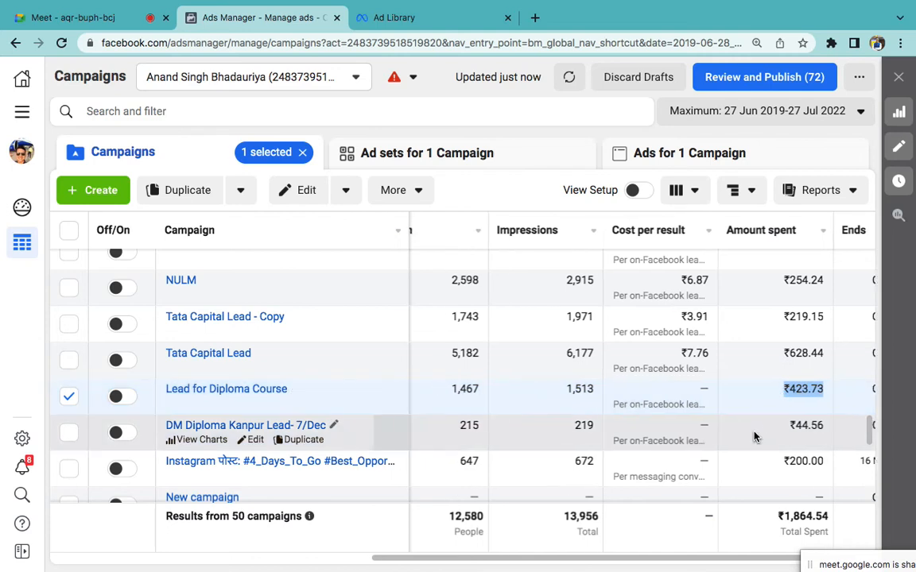
pyautogui.hscroll(1, 755, 436)
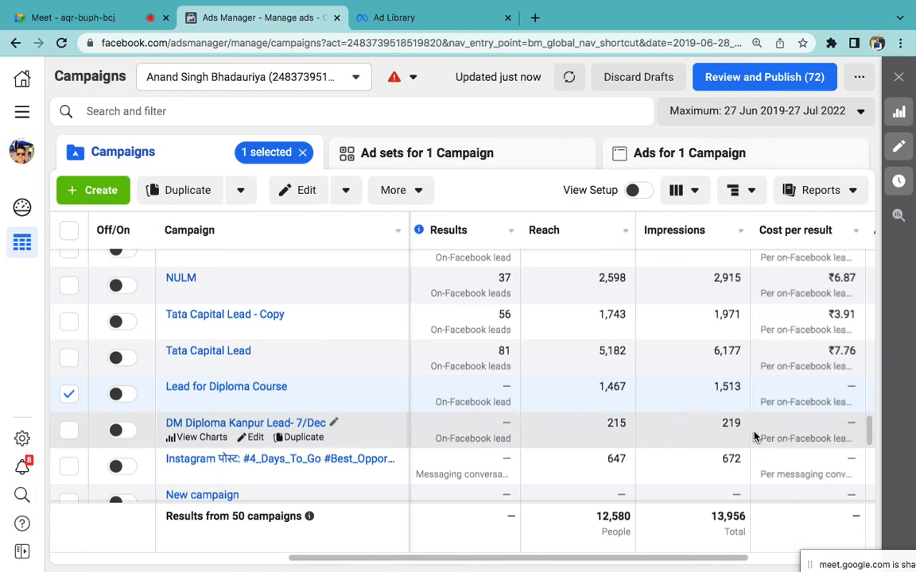
pyautogui.hscroll(2, 754, 436)
pyautogui.hscroll(4, 755, 436)
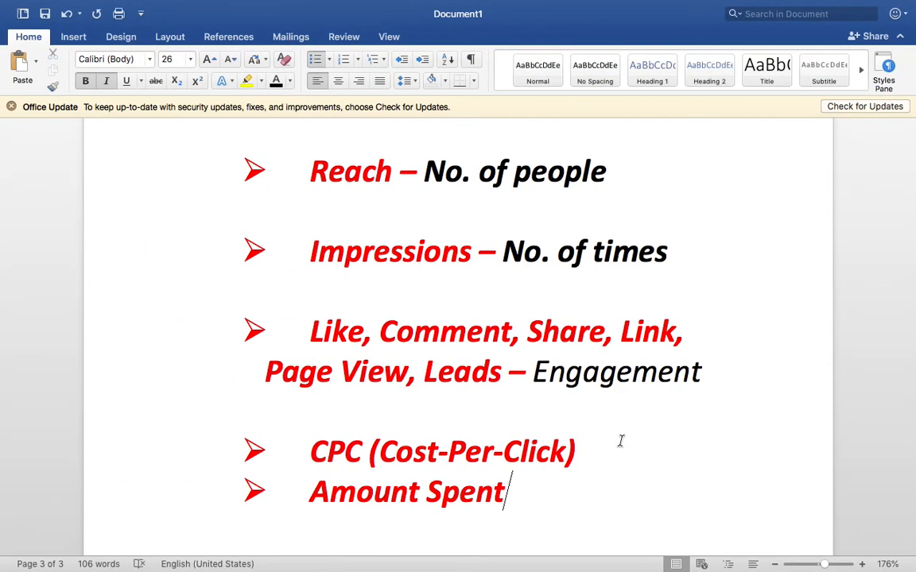
# Step: Scroll the Word outline to the KPI bullets ending with CPC and Amount Spent
pyautogui.scroll(1, 618, 439)
pyautogui.scroll(-1, 621, 441)
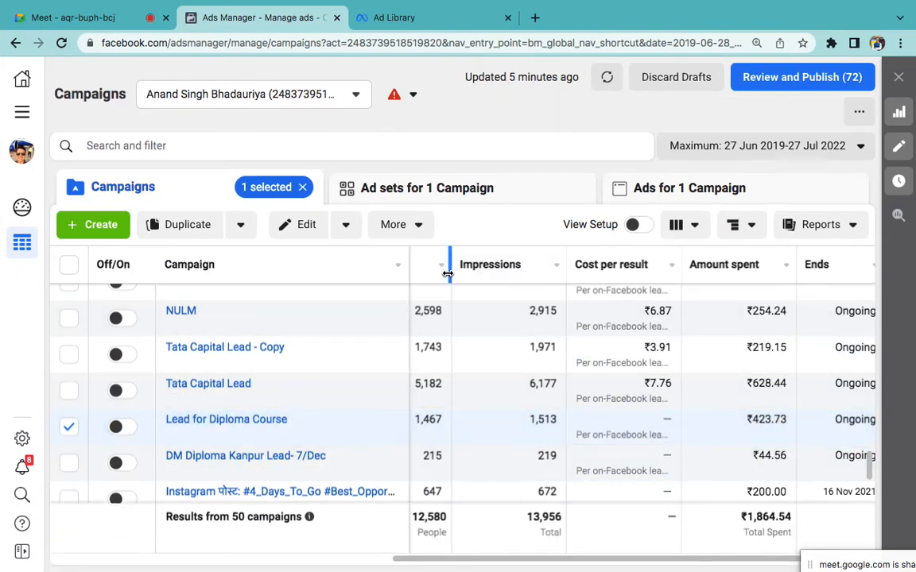
# Step: Switch to the Rankkeywords Private Limited ad account by searching 'ra'
pyautogui.click(292, 94)
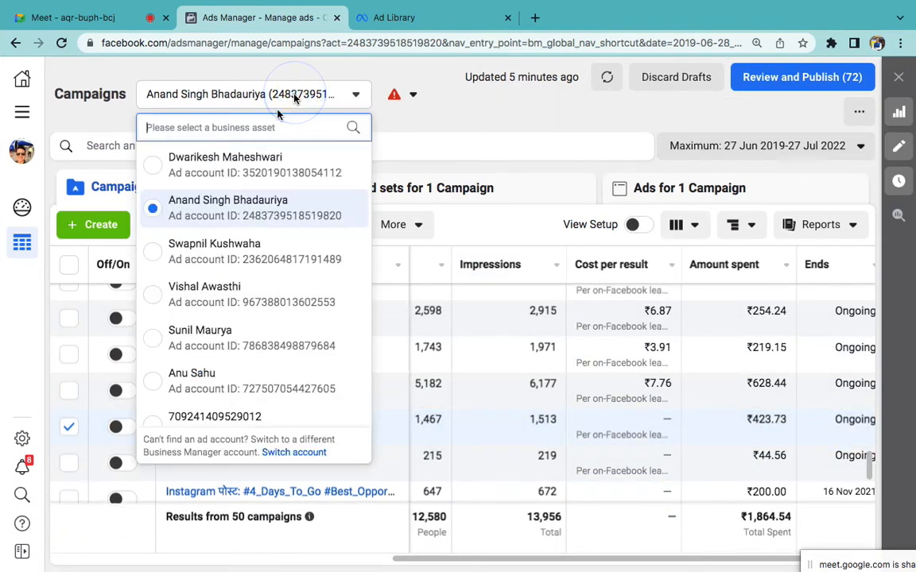
pyautogui.click(239, 123)
pyautogui.write('rank')
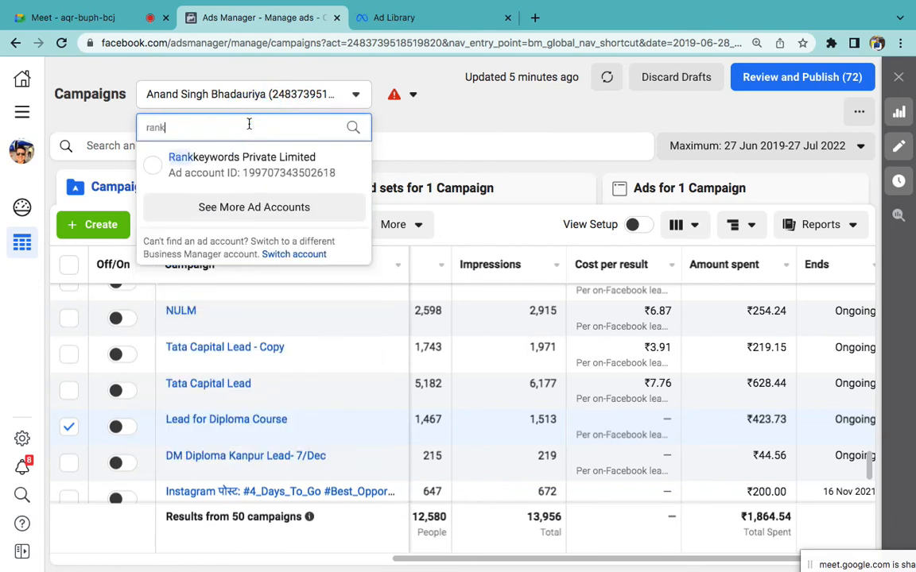
pyautogui.click(287, 165)
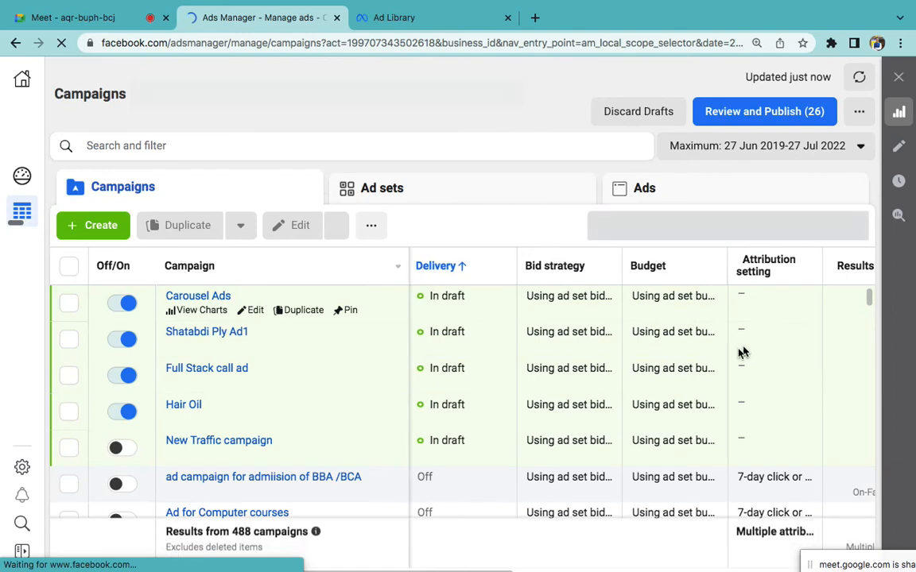
# Step: Sort campaigns by Results and find the top campaign's amount spent, ₹8,722.16
pyautogui.hscroll(5, 713, 369)
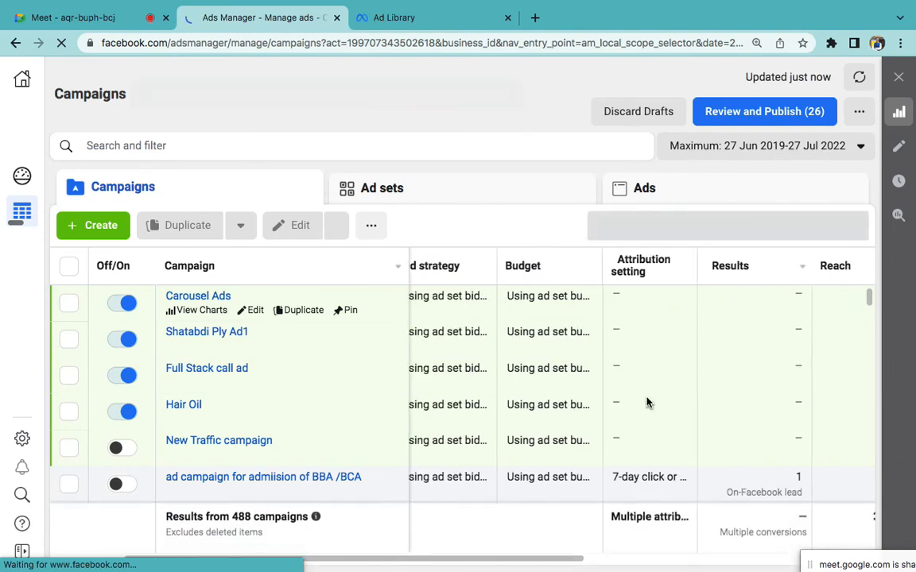
pyautogui.hscroll(3, 646, 403)
pyautogui.click(663, 270)
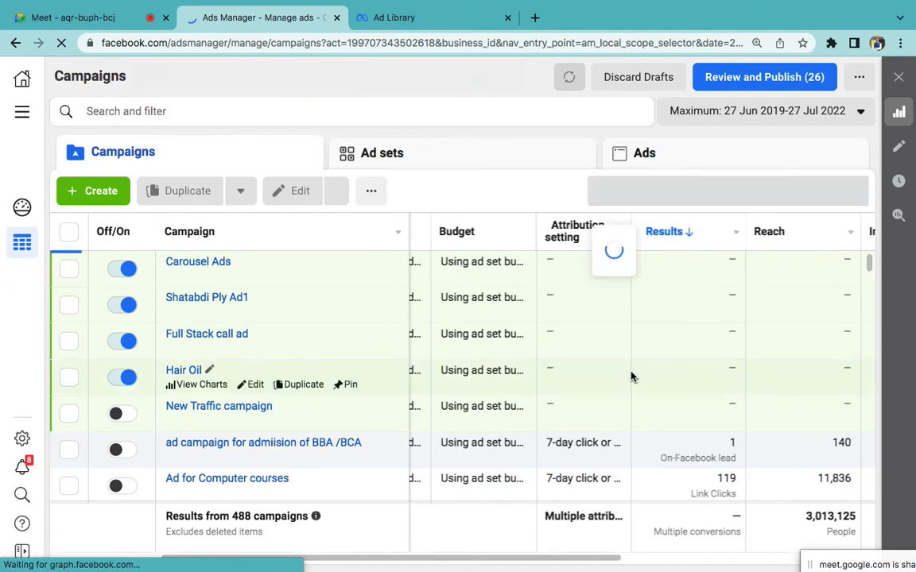
pyautogui.scroll(-1, 632, 377)
pyautogui.scroll(-1, 632, 377)
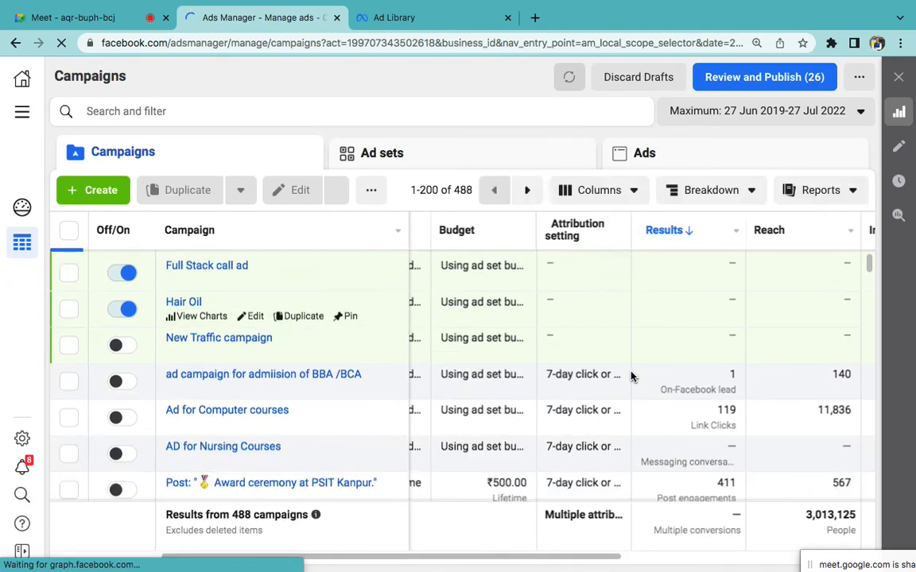
pyautogui.scroll(-1, 632, 376)
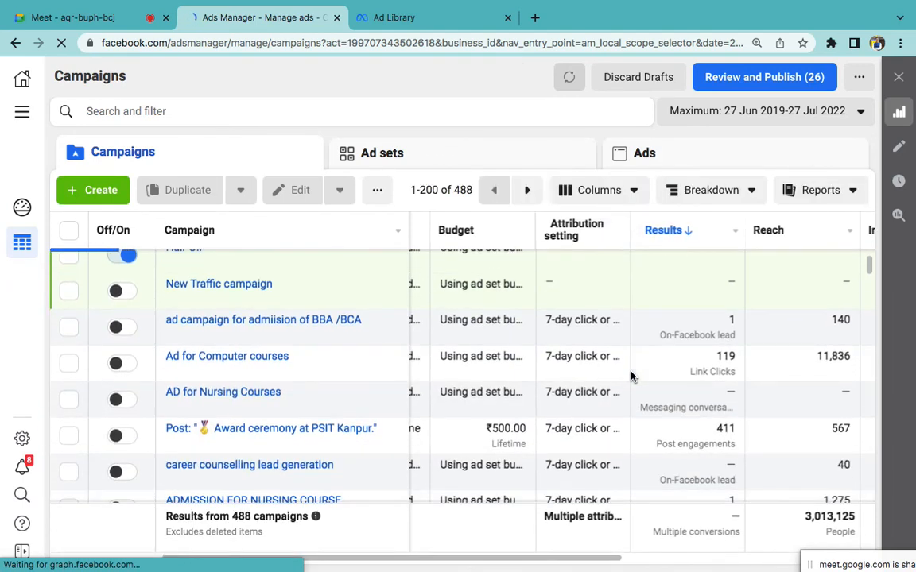
pyautogui.hscroll(2, 632, 377)
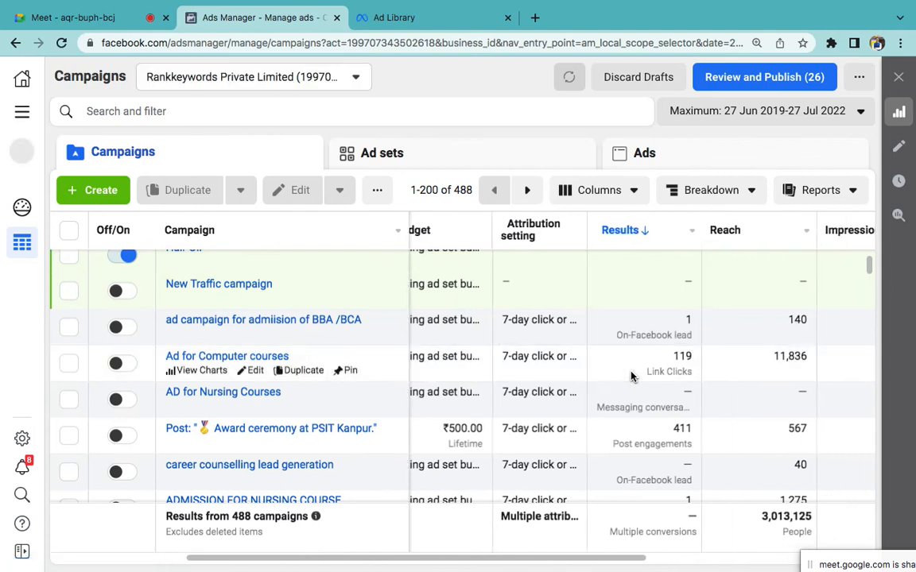
pyautogui.hscroll(2, 632, 376)
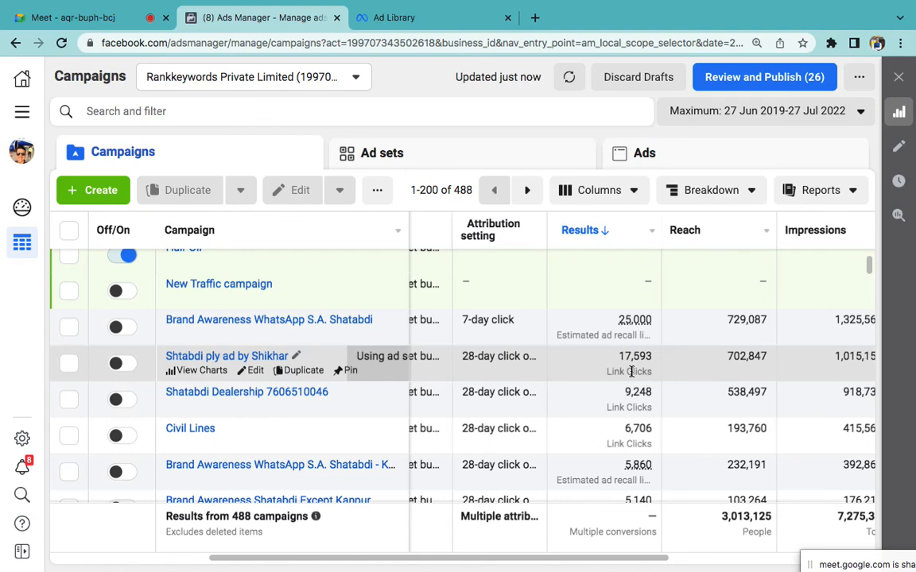
pyautogui.hscroll(3, 632, 376)
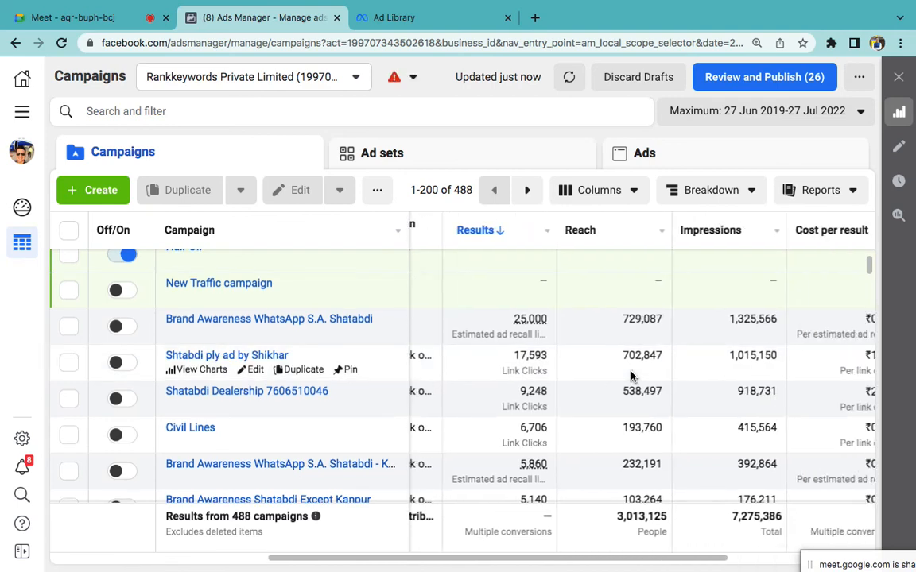
pyautogui.hscroll(1, 632, 377)
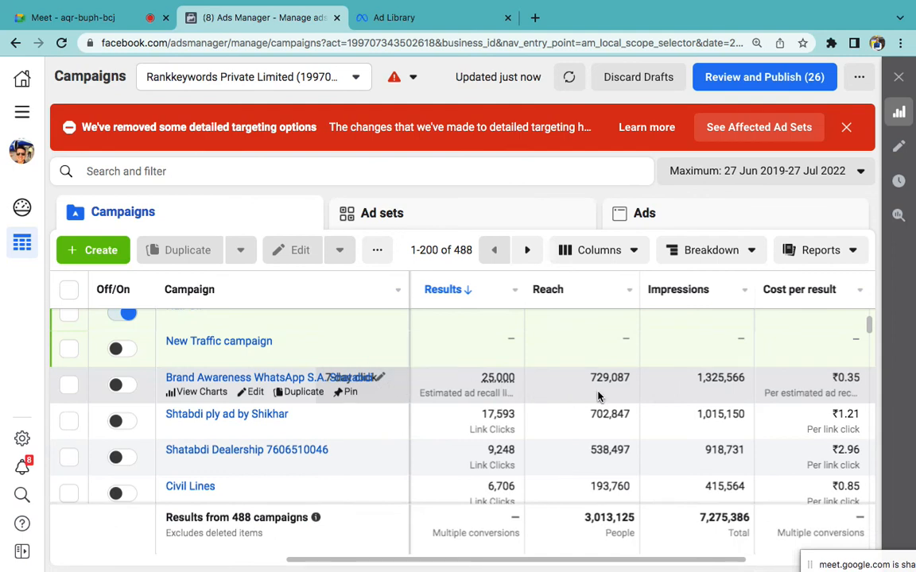
pyautogui.scroll(-1, 601, 368)
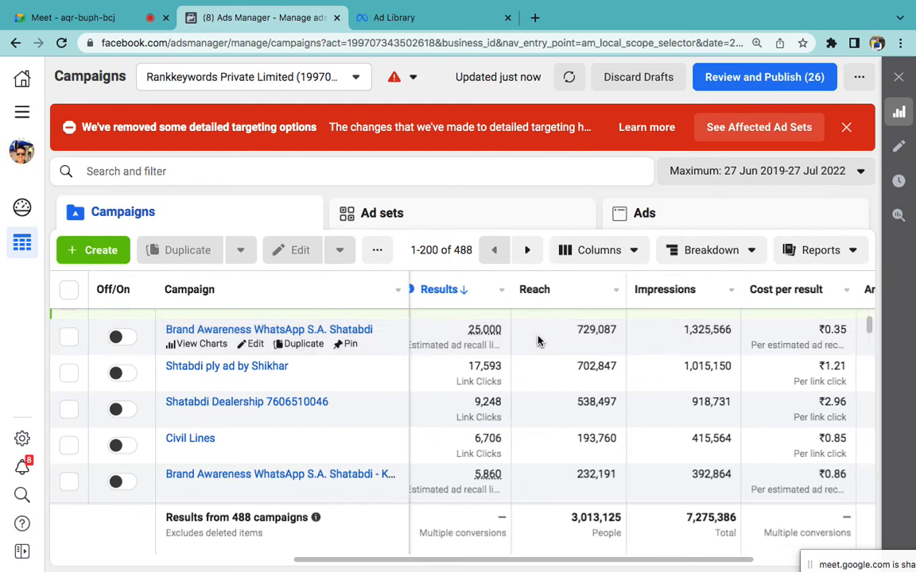
pyautogui.hscroll(5, 538, 340)
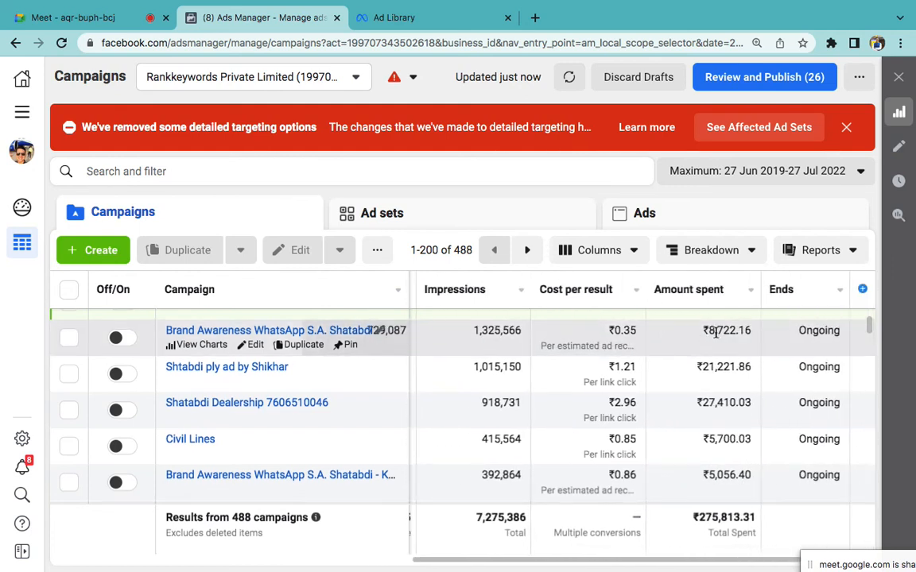
pyautogui.doubleClick(715, 333)
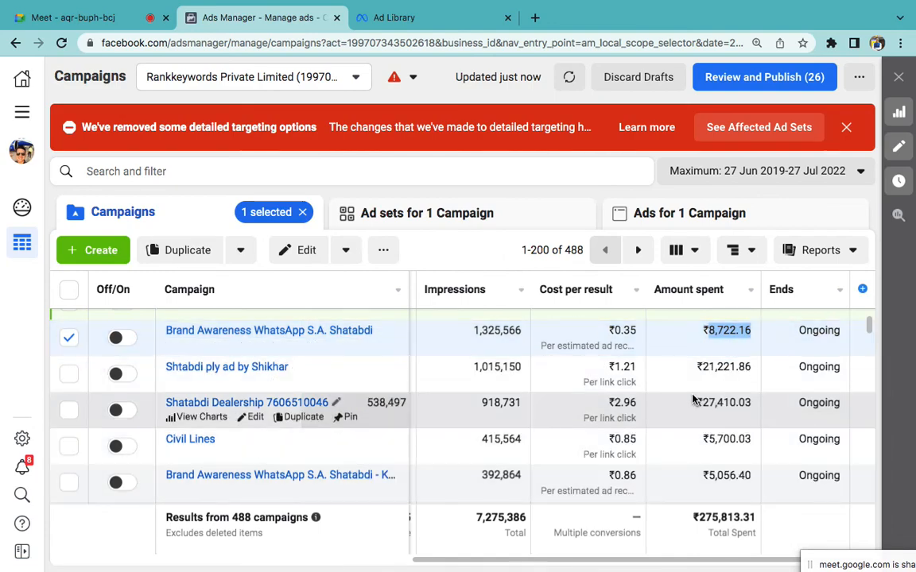
# Step: Glance at the Word outline, then return to the Google Meet call
pyautogui.hotkey('ctrl', 'Left')
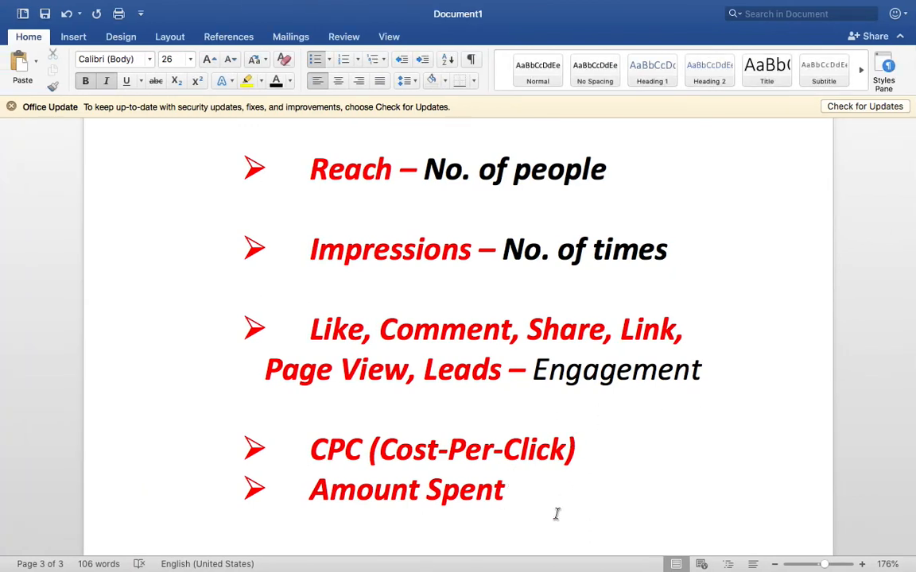
pyautogui.scroll(15, 556, 513)
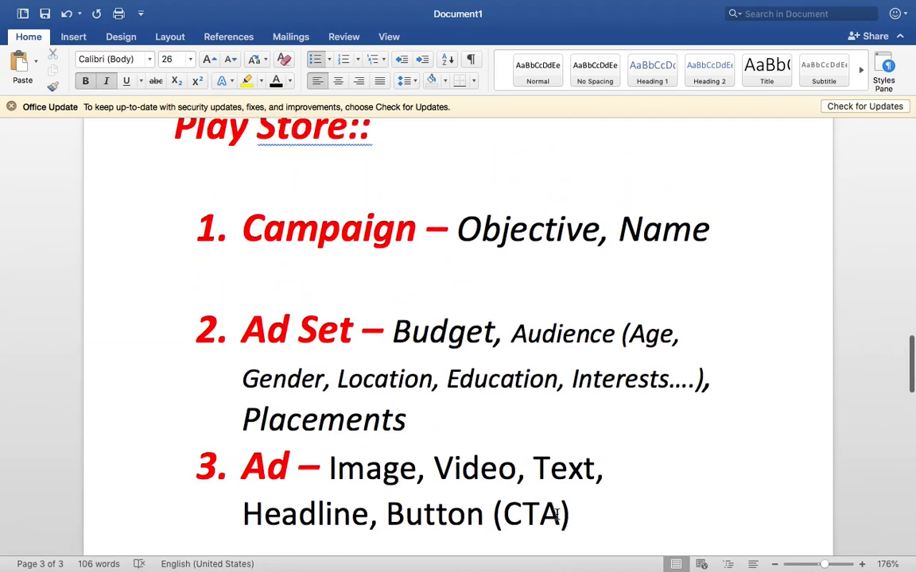
pyautogui.hotkey('ctrl', 'Right')
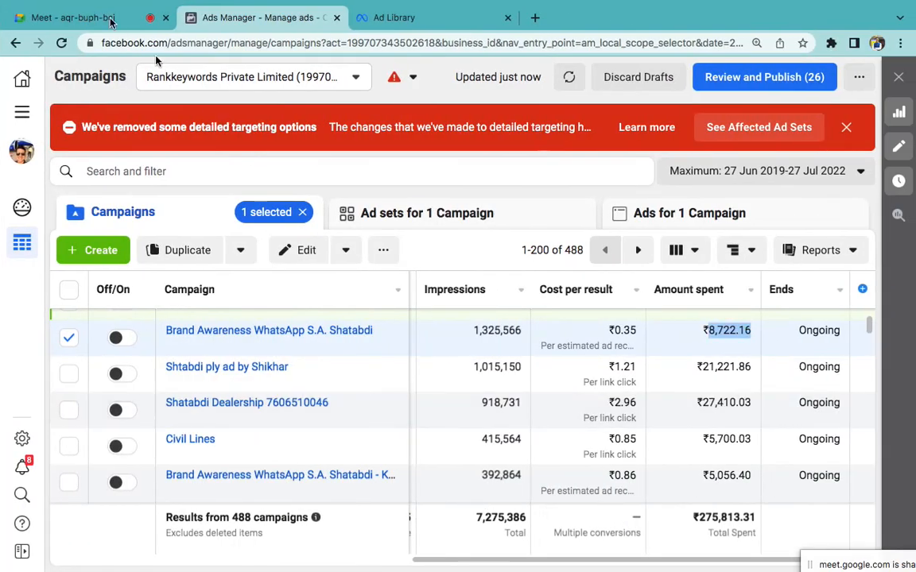
pyautogui.click(97, 8)
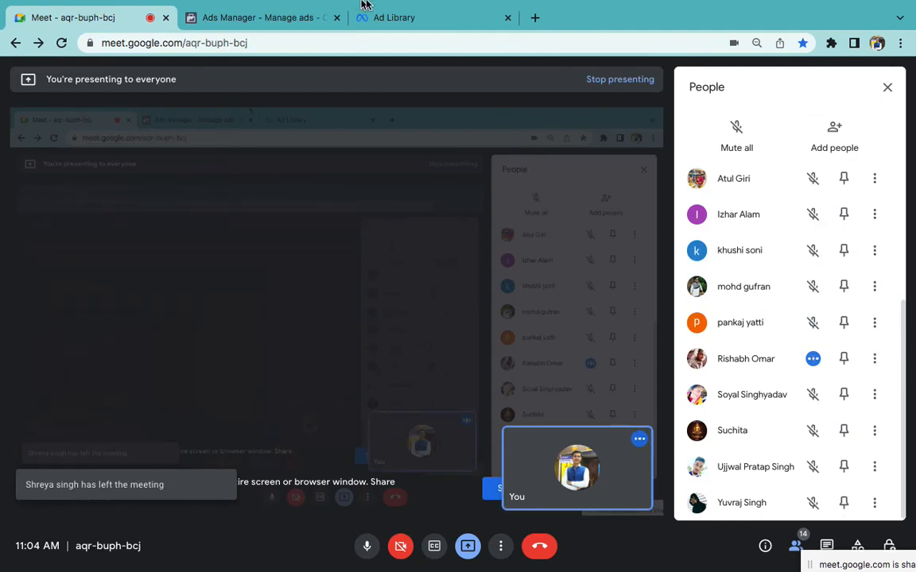
pyautogui.click(599, 7)
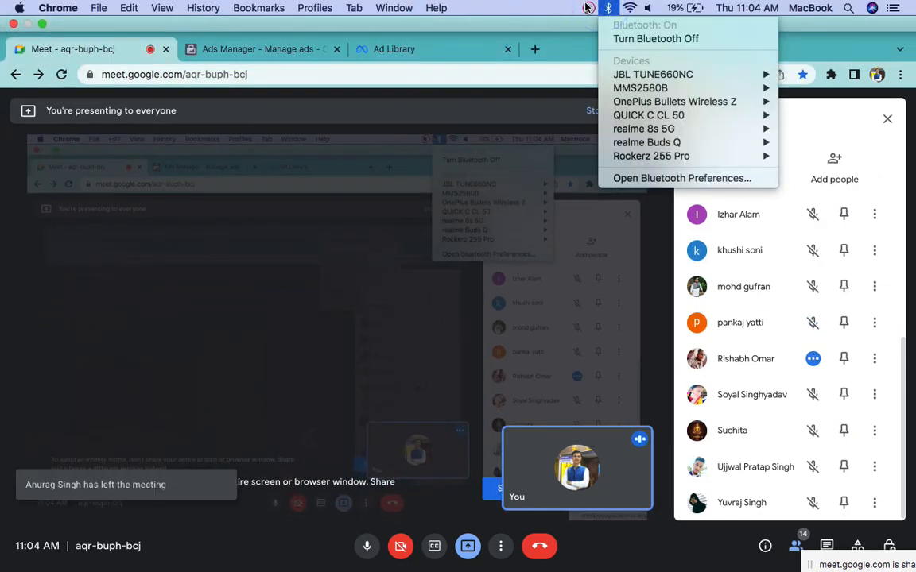
pyautogui.click(590, 8)
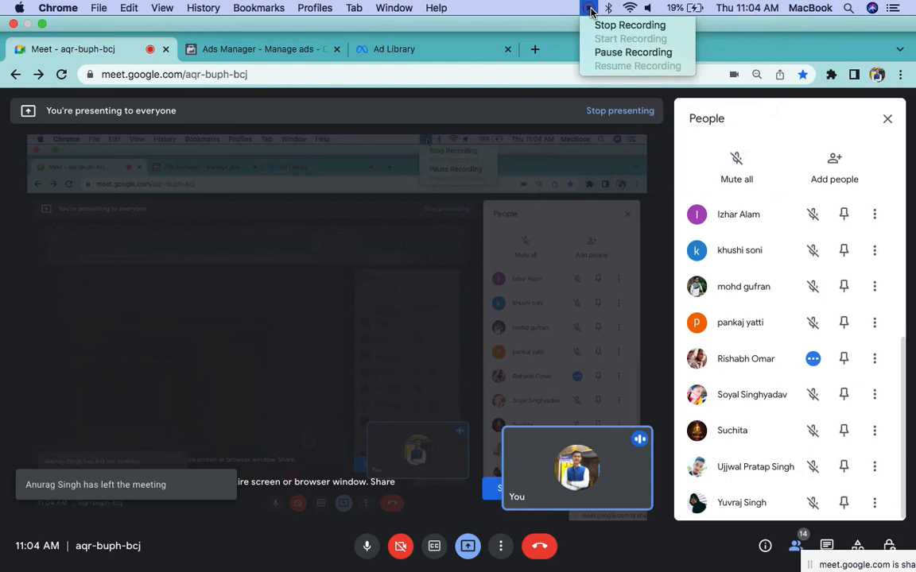